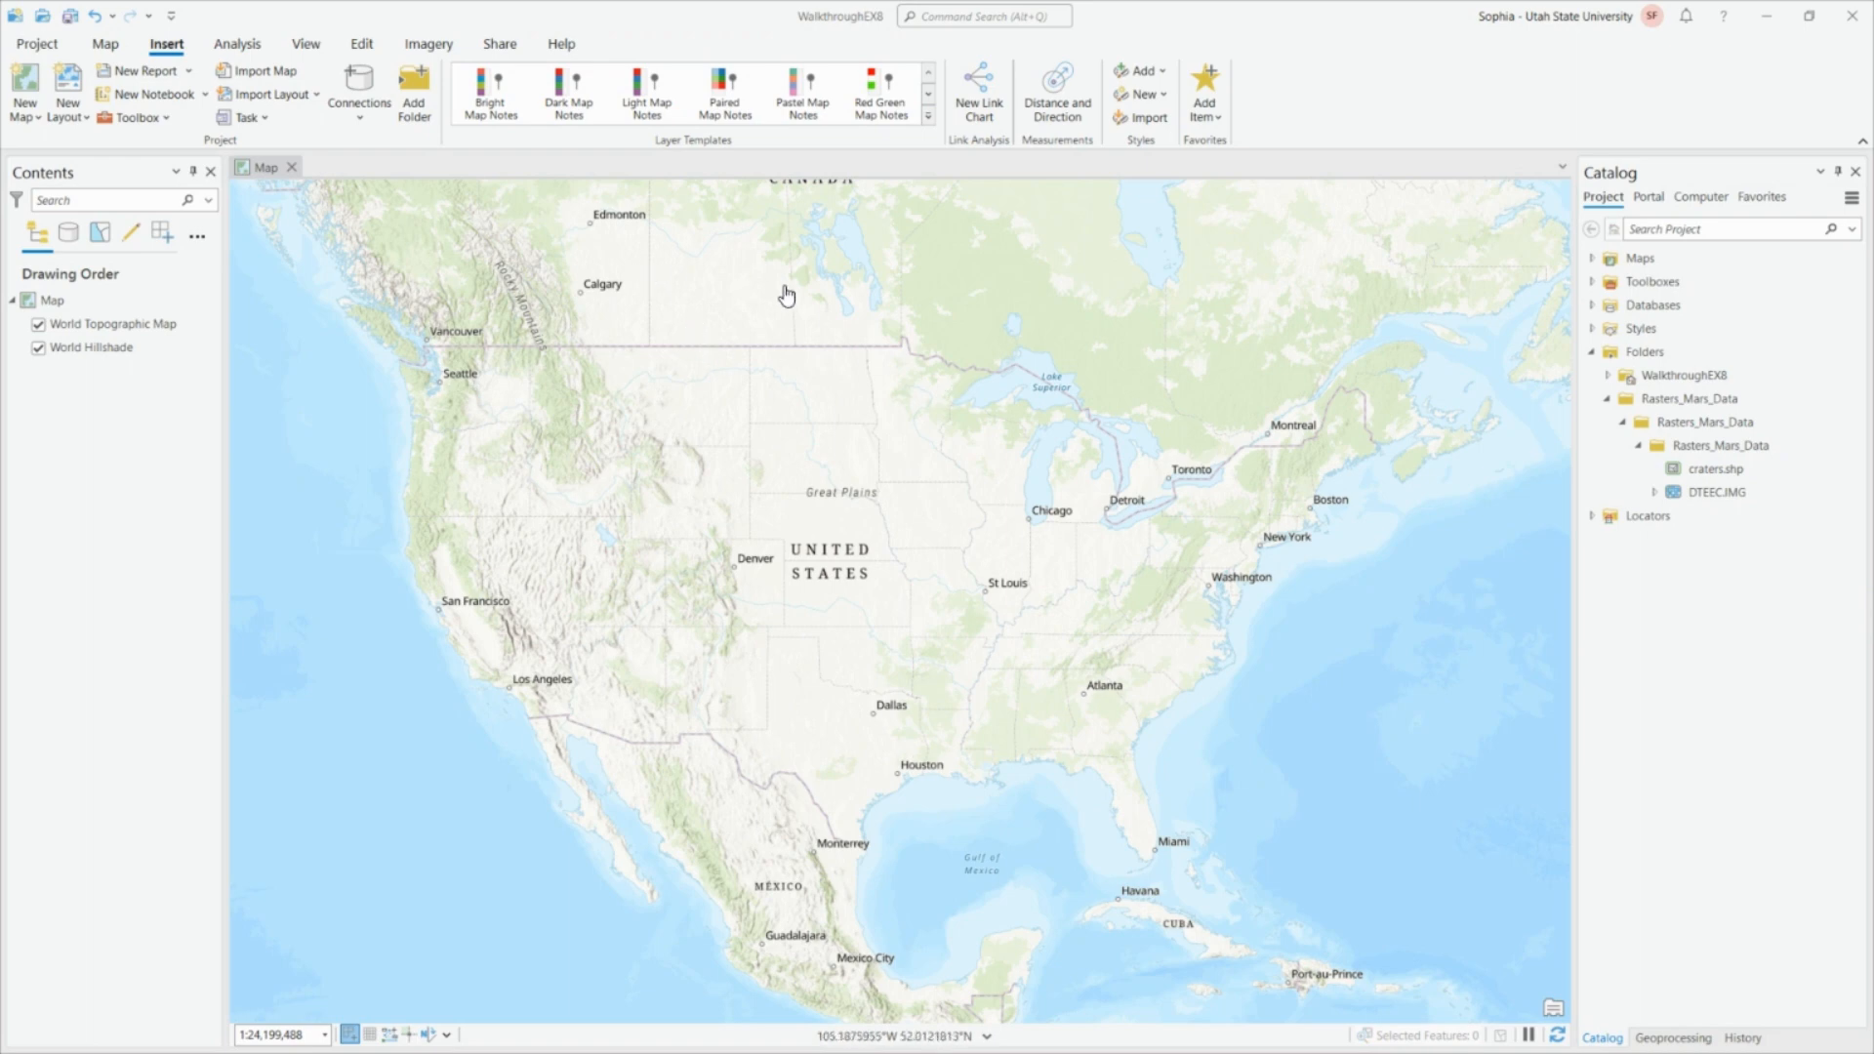
Remove the World Topographic Map and World Hillshade basemap layers from the map.
drag(806, 293, 764, 341)
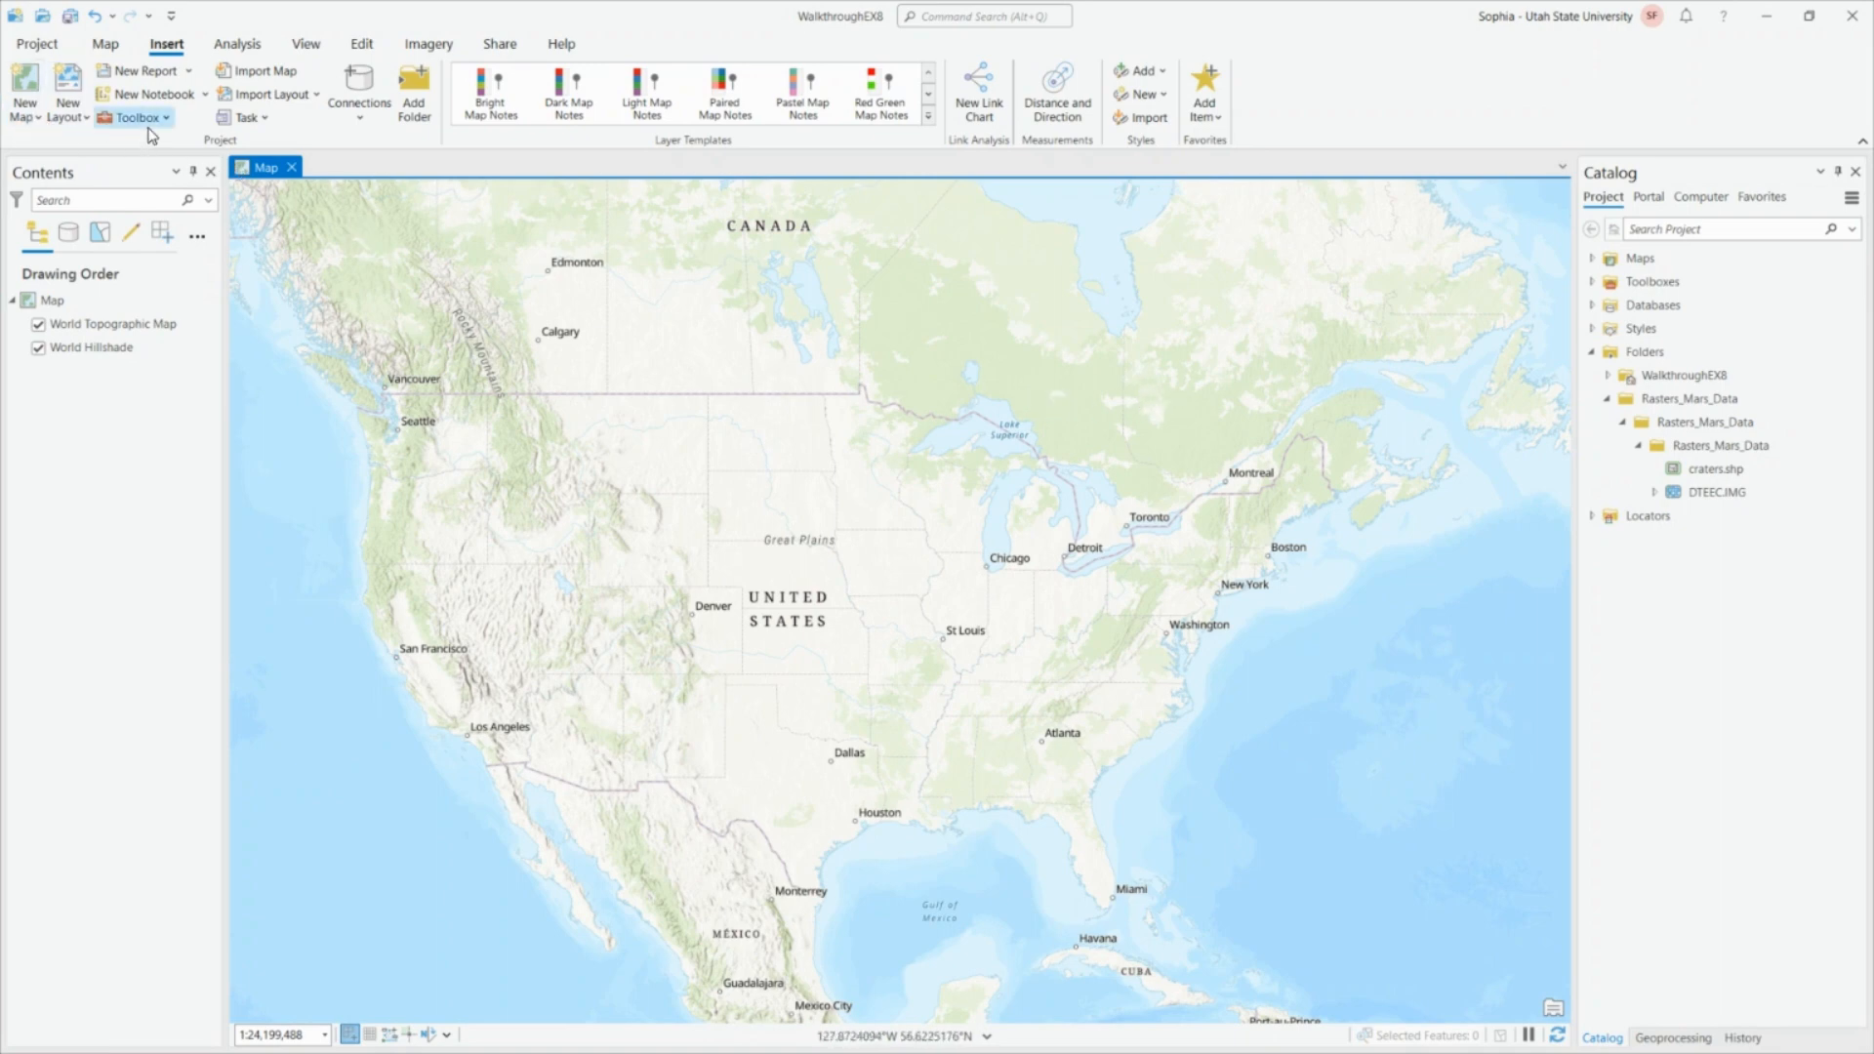
click(105, 44)
click(361, 107)
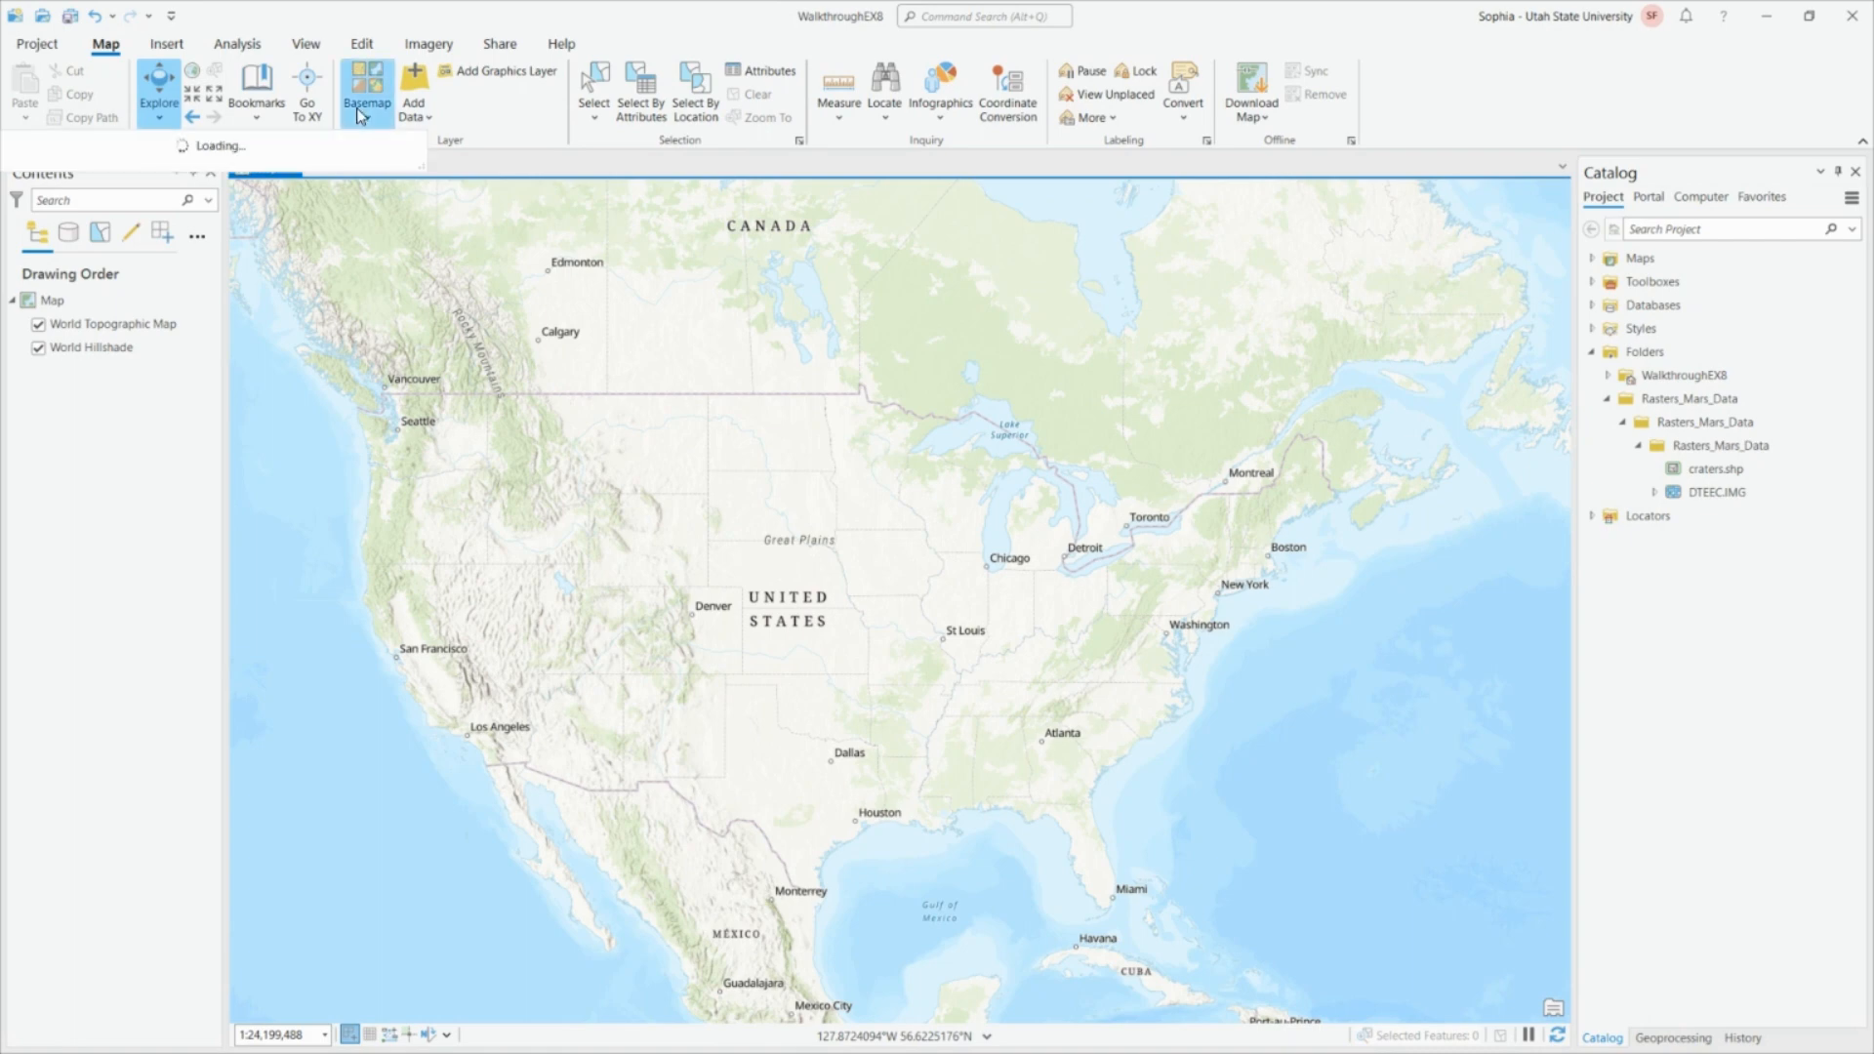
click(76, 327)
shift+click(95, 353)
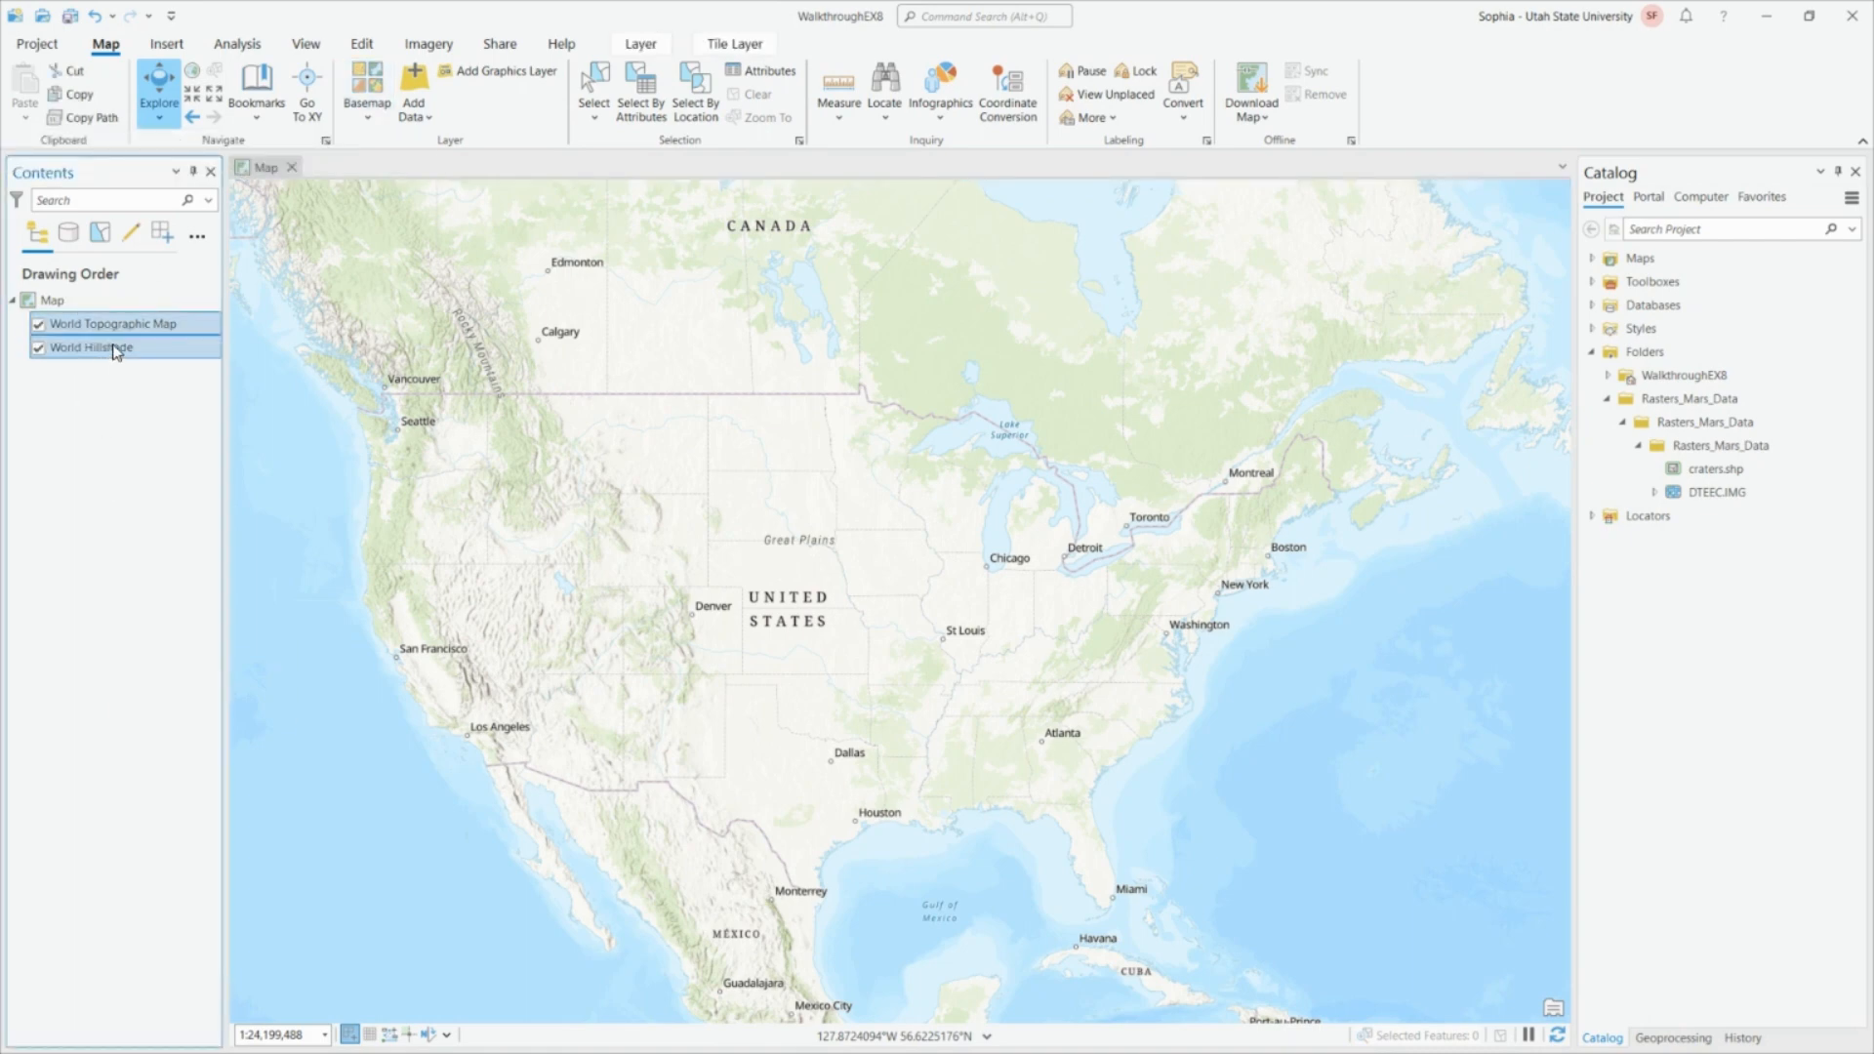
right_click(115, 352)
click(137, 408)
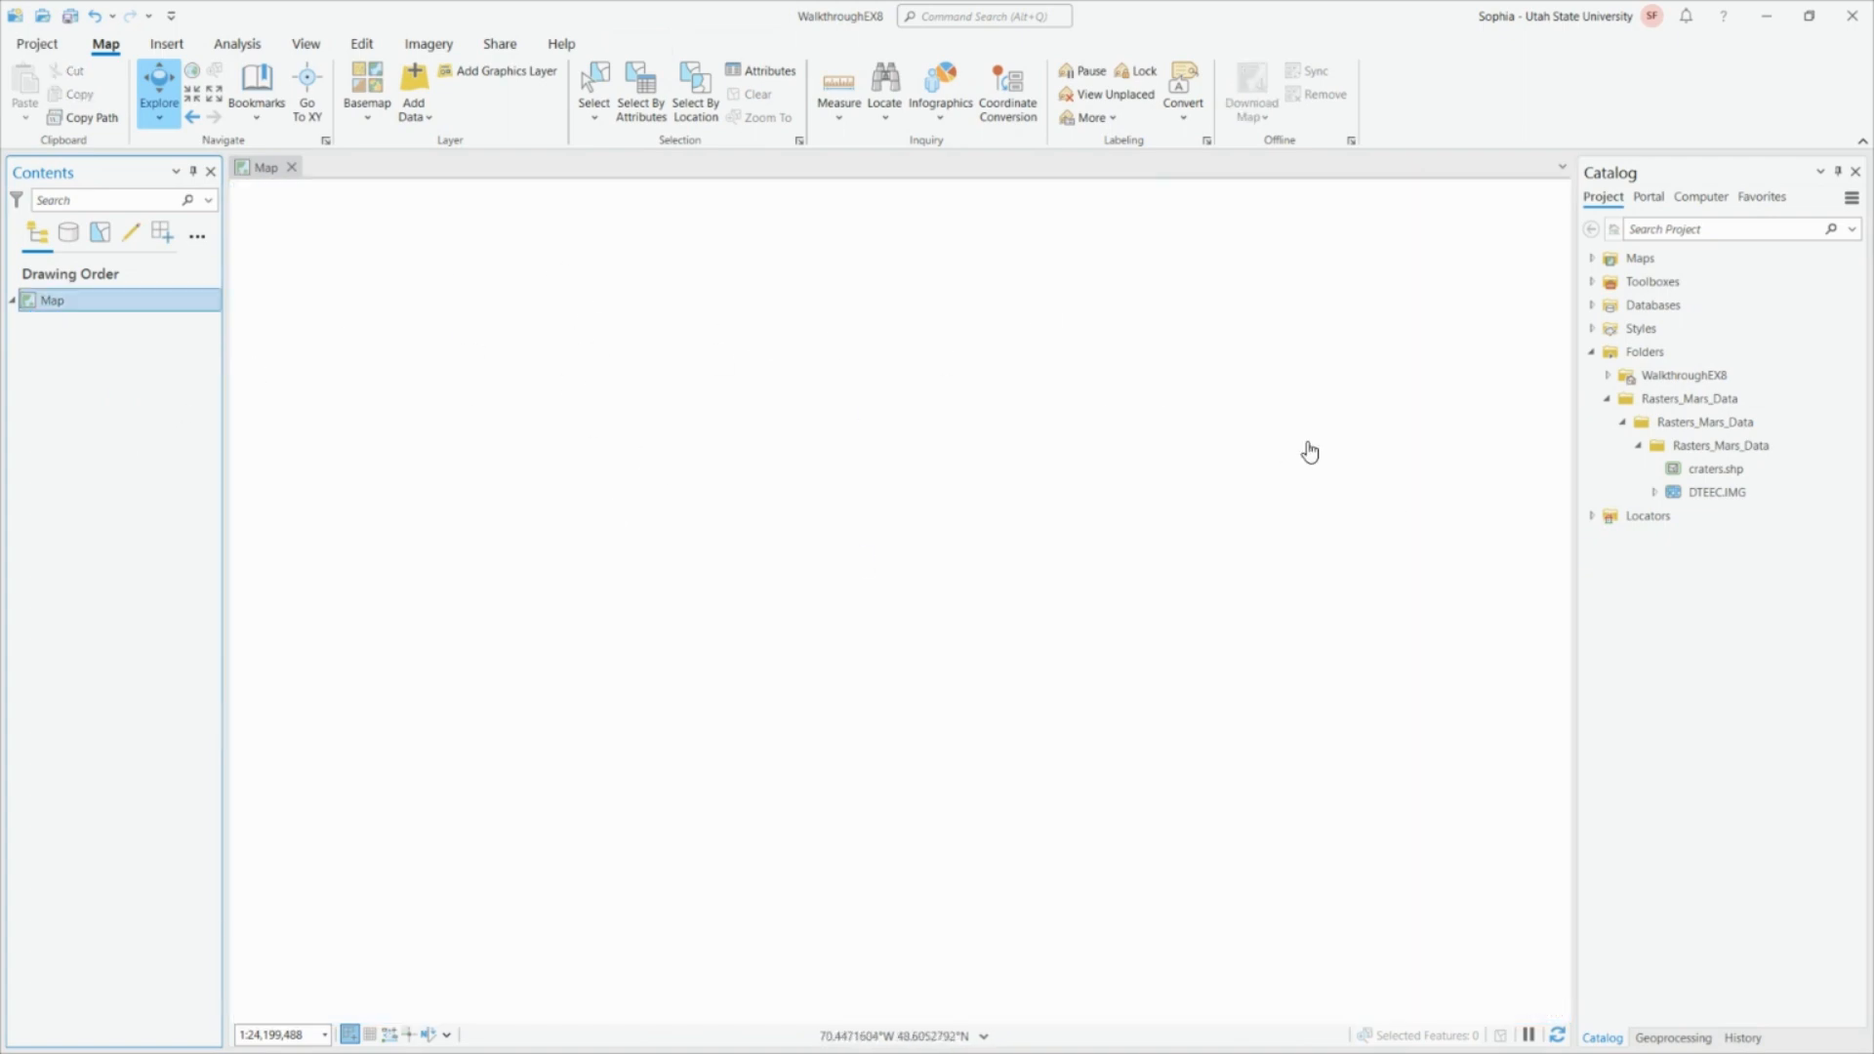
Add the DTEEC.IMG raster and the craters.shp shapefile from the Rasters_Mars_Data folder to the map.
click(1725, 491)
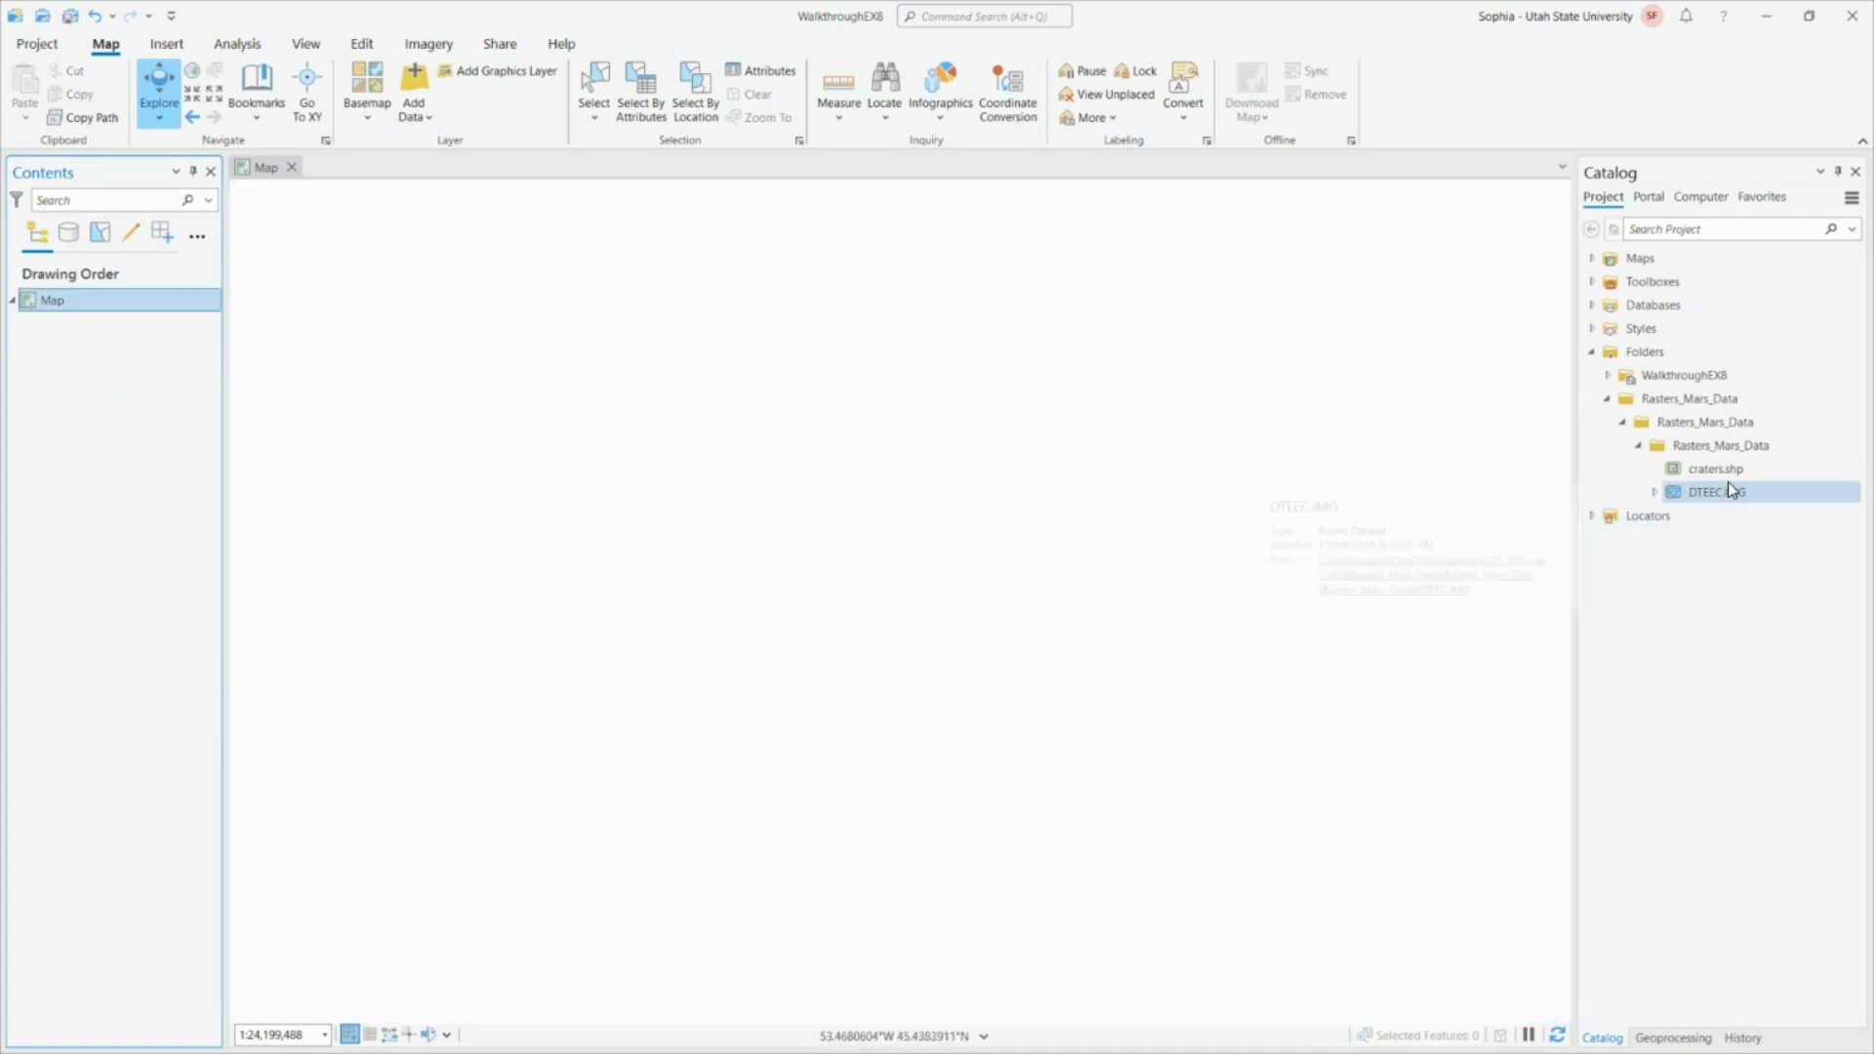
drag(1722, 491, 1062, 472)
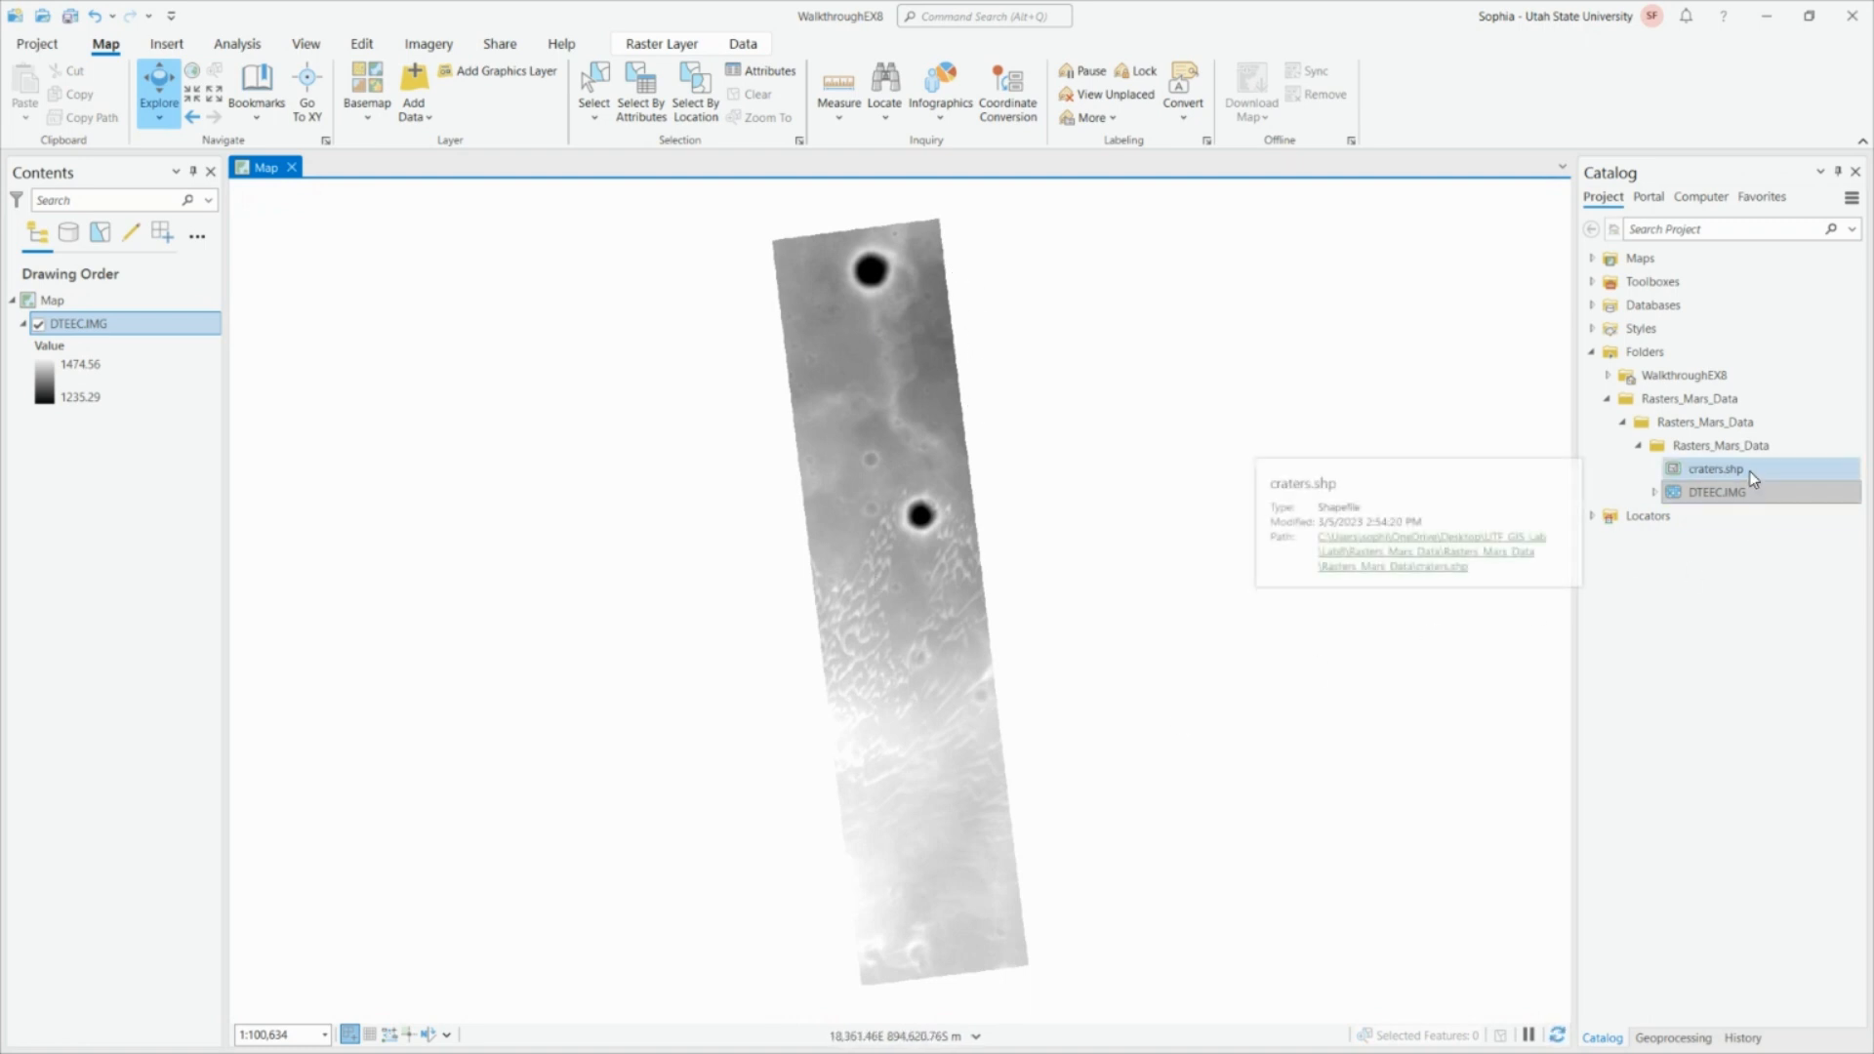
mouse_move(1748, 470)
mouse_down()
mouse_move(1451, 514)
mouse_move(1067, 527)
mouse_up()
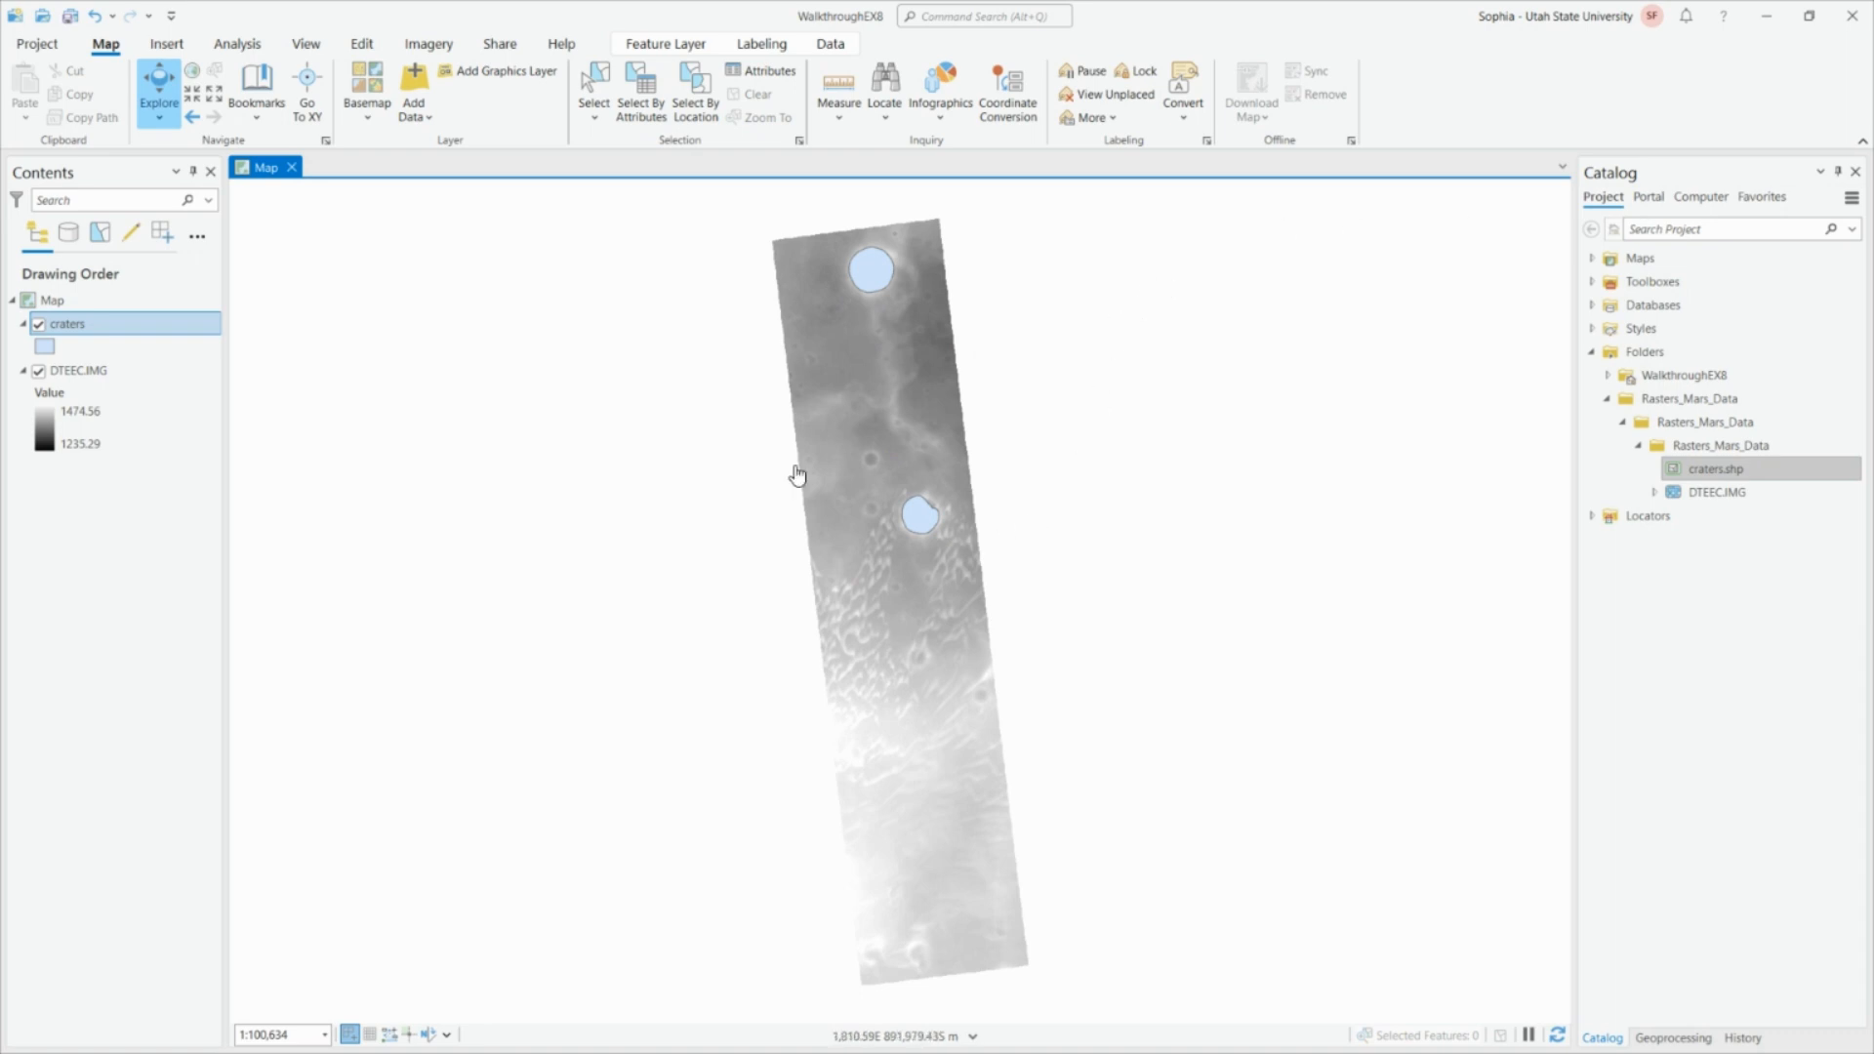
Examine the DTEEC.IMG layer's source properties, including its raster information and spatial reference, and close the properties.
click(83, 372)
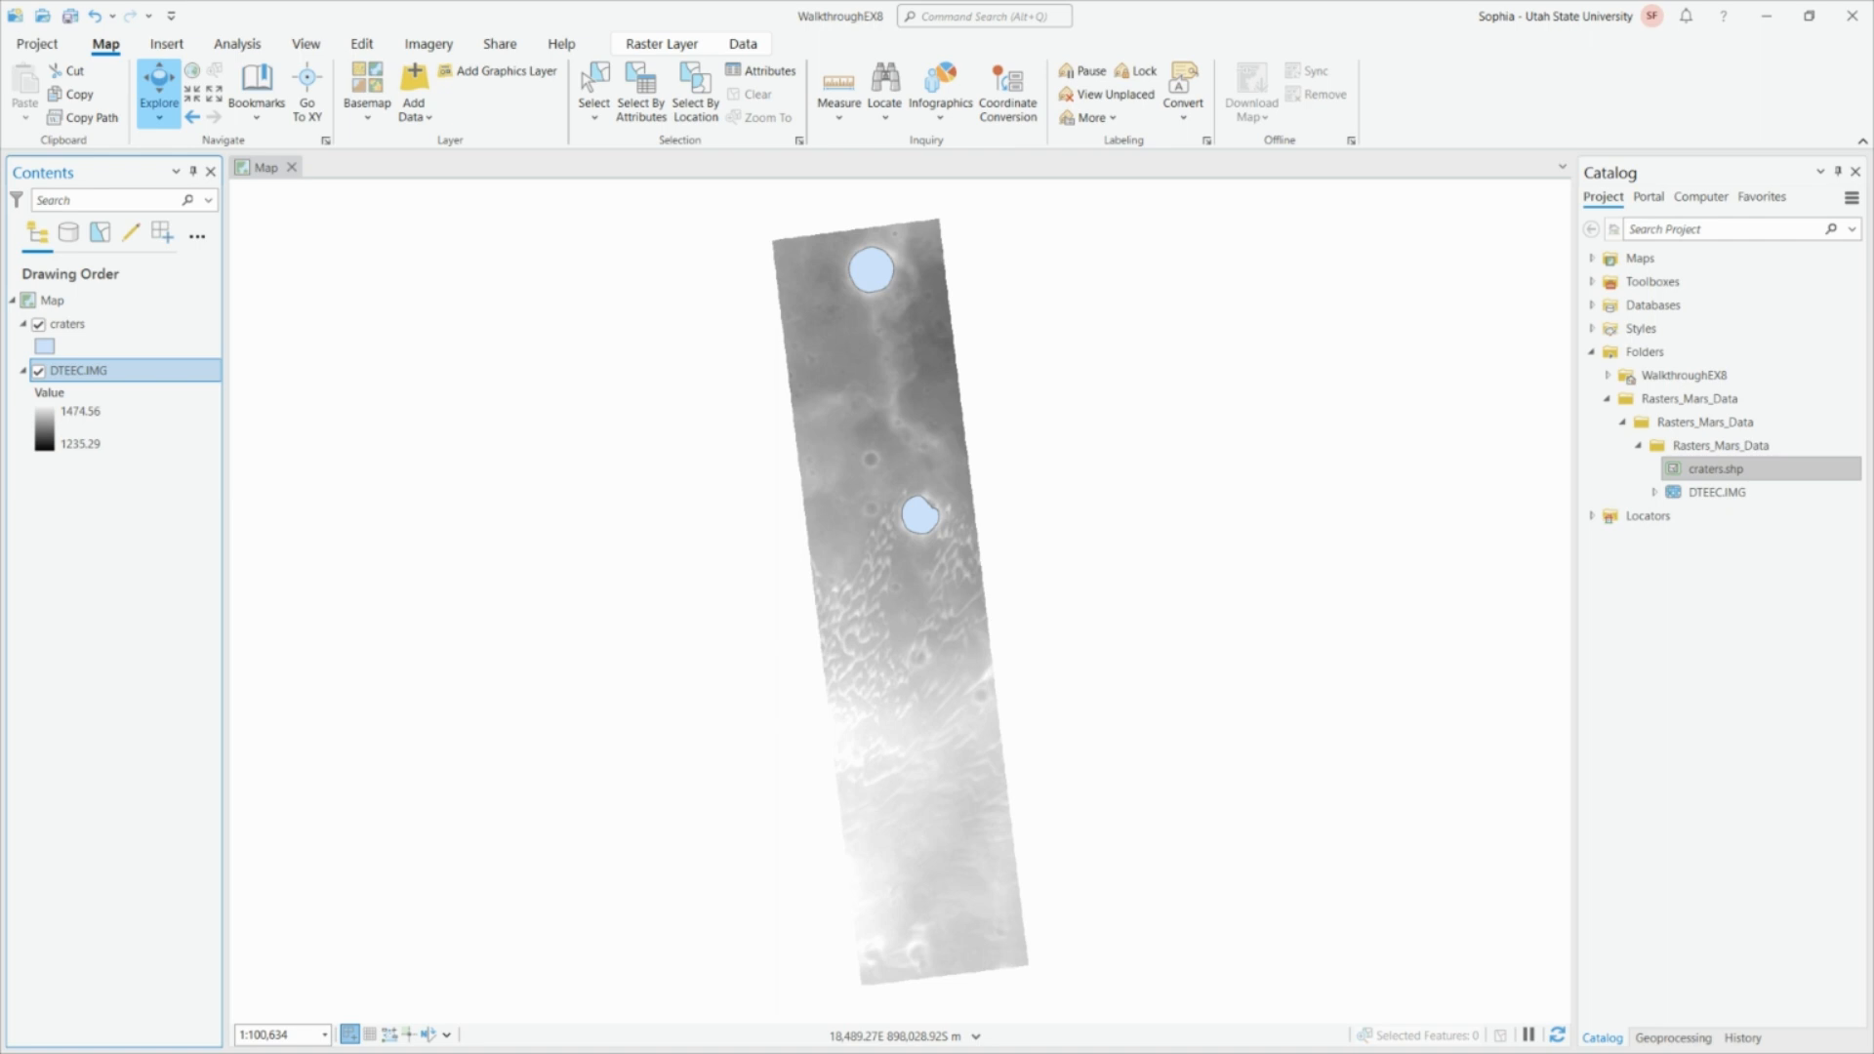
right_click(134, 375)
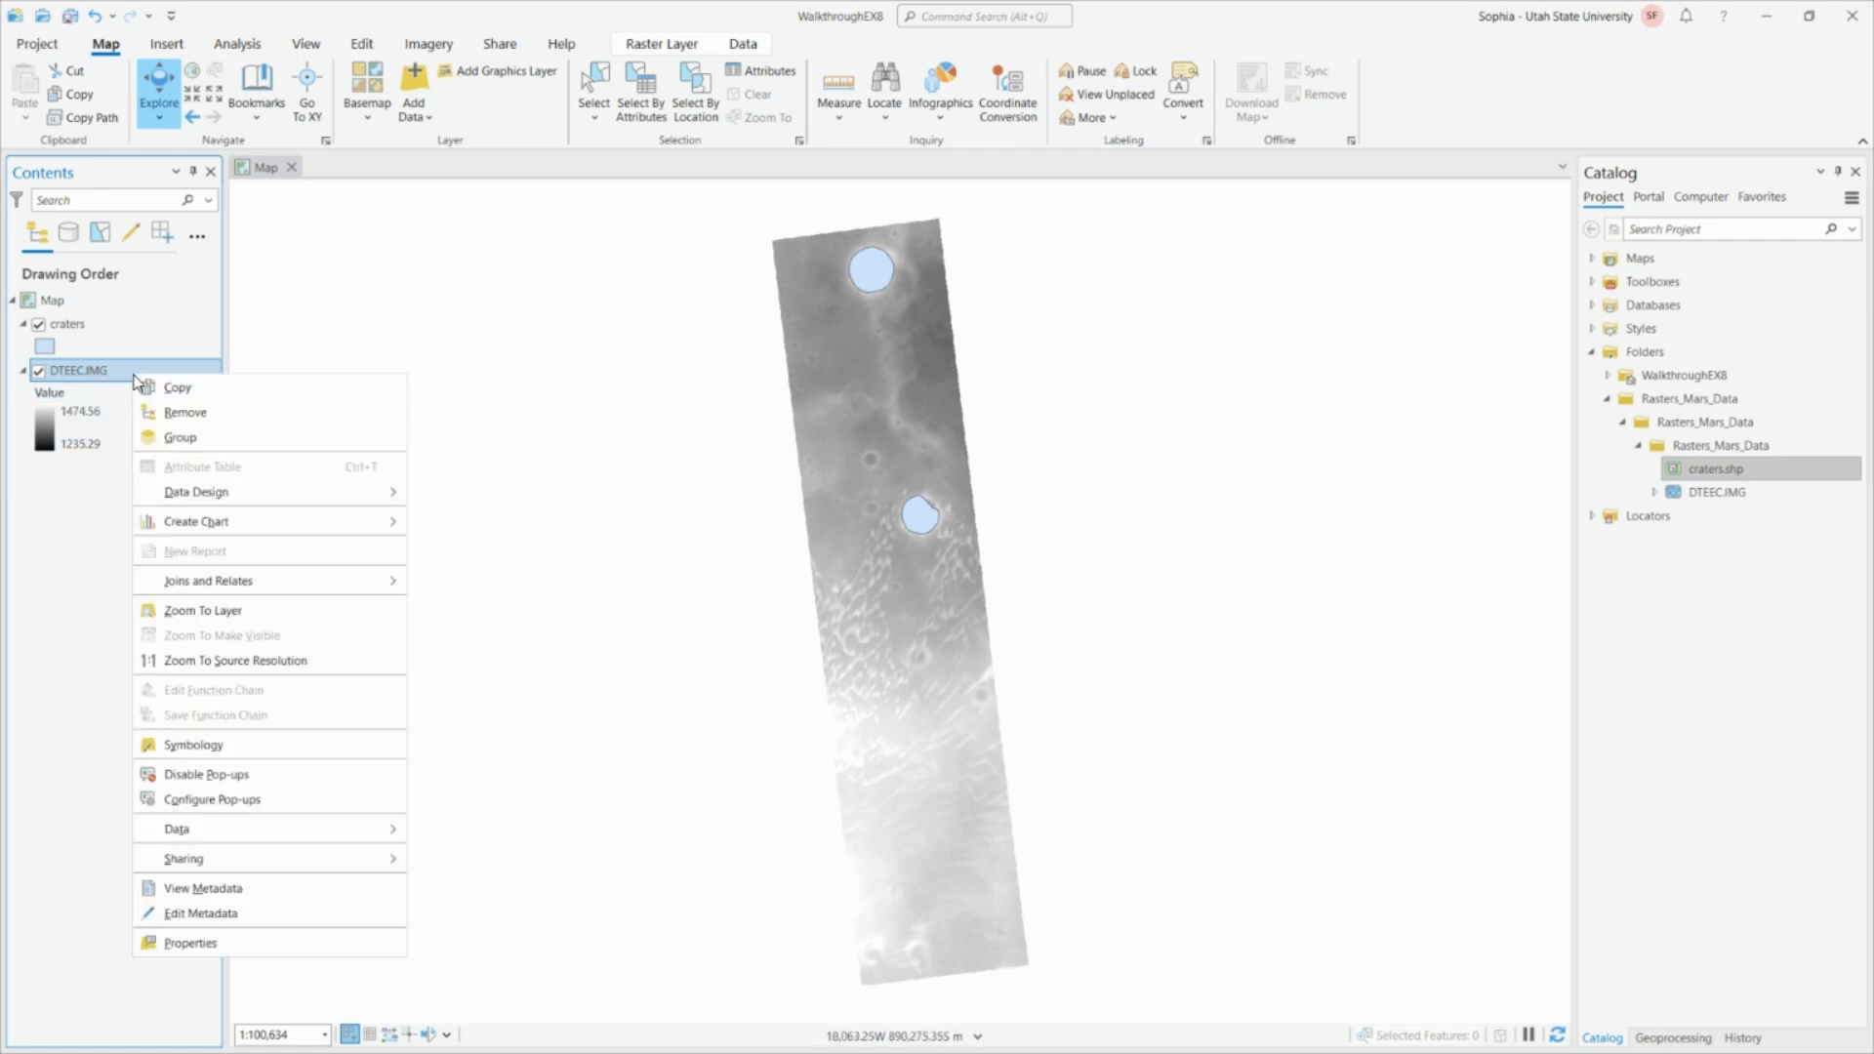
click(182, 943)
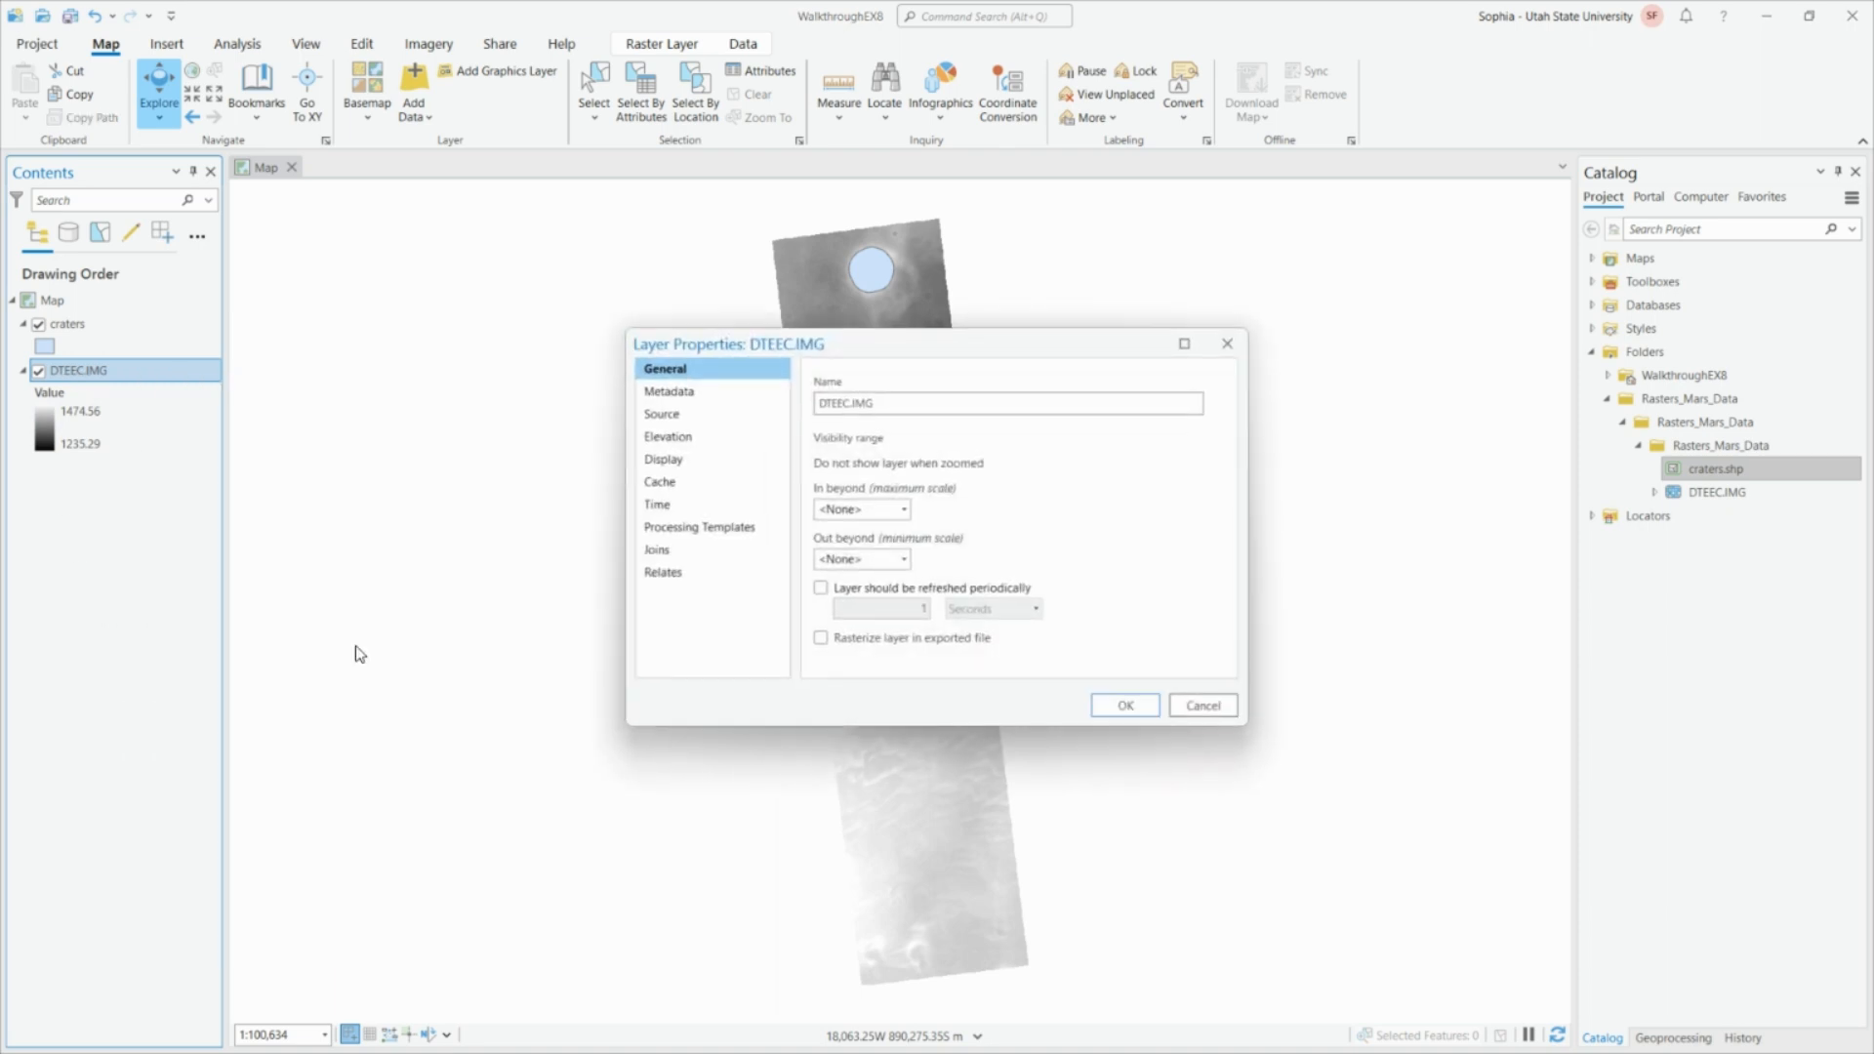
click(691, 416)
click(864, 518)
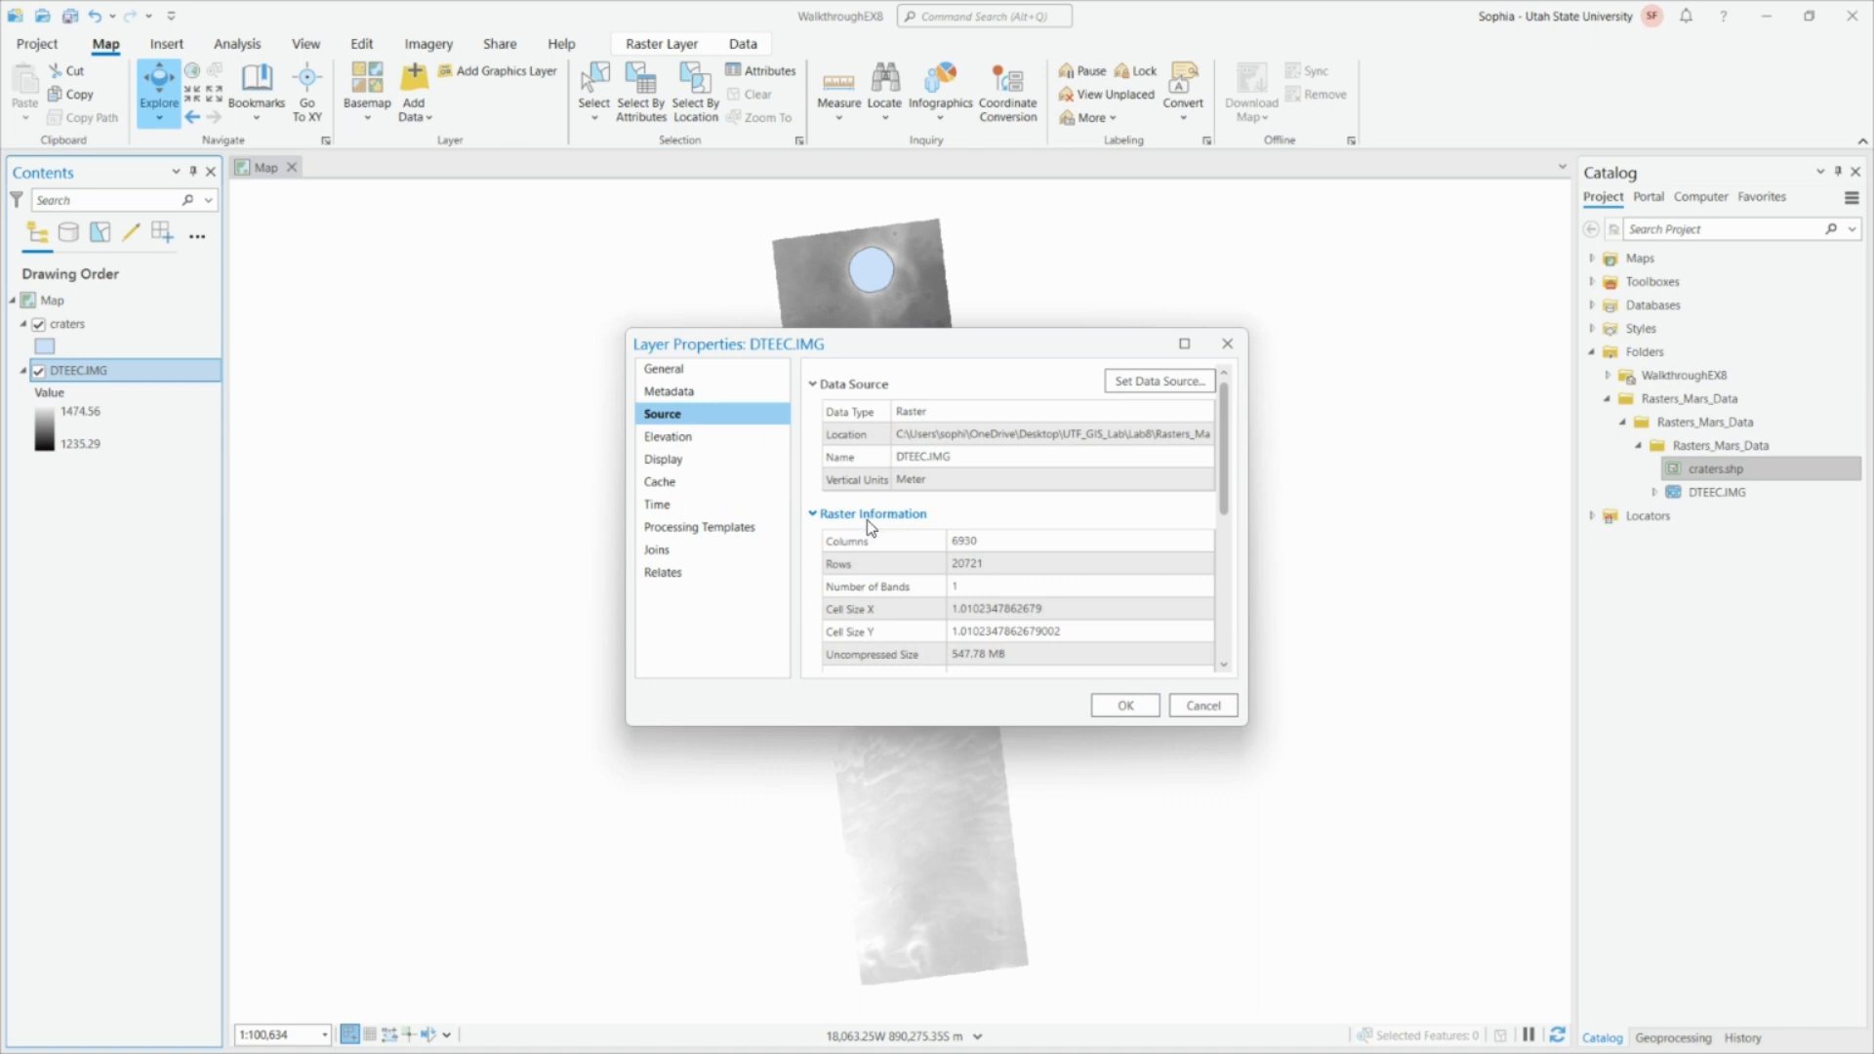
click(866, 515)
click(865, 630)
scroll(953, 606, down, 2)
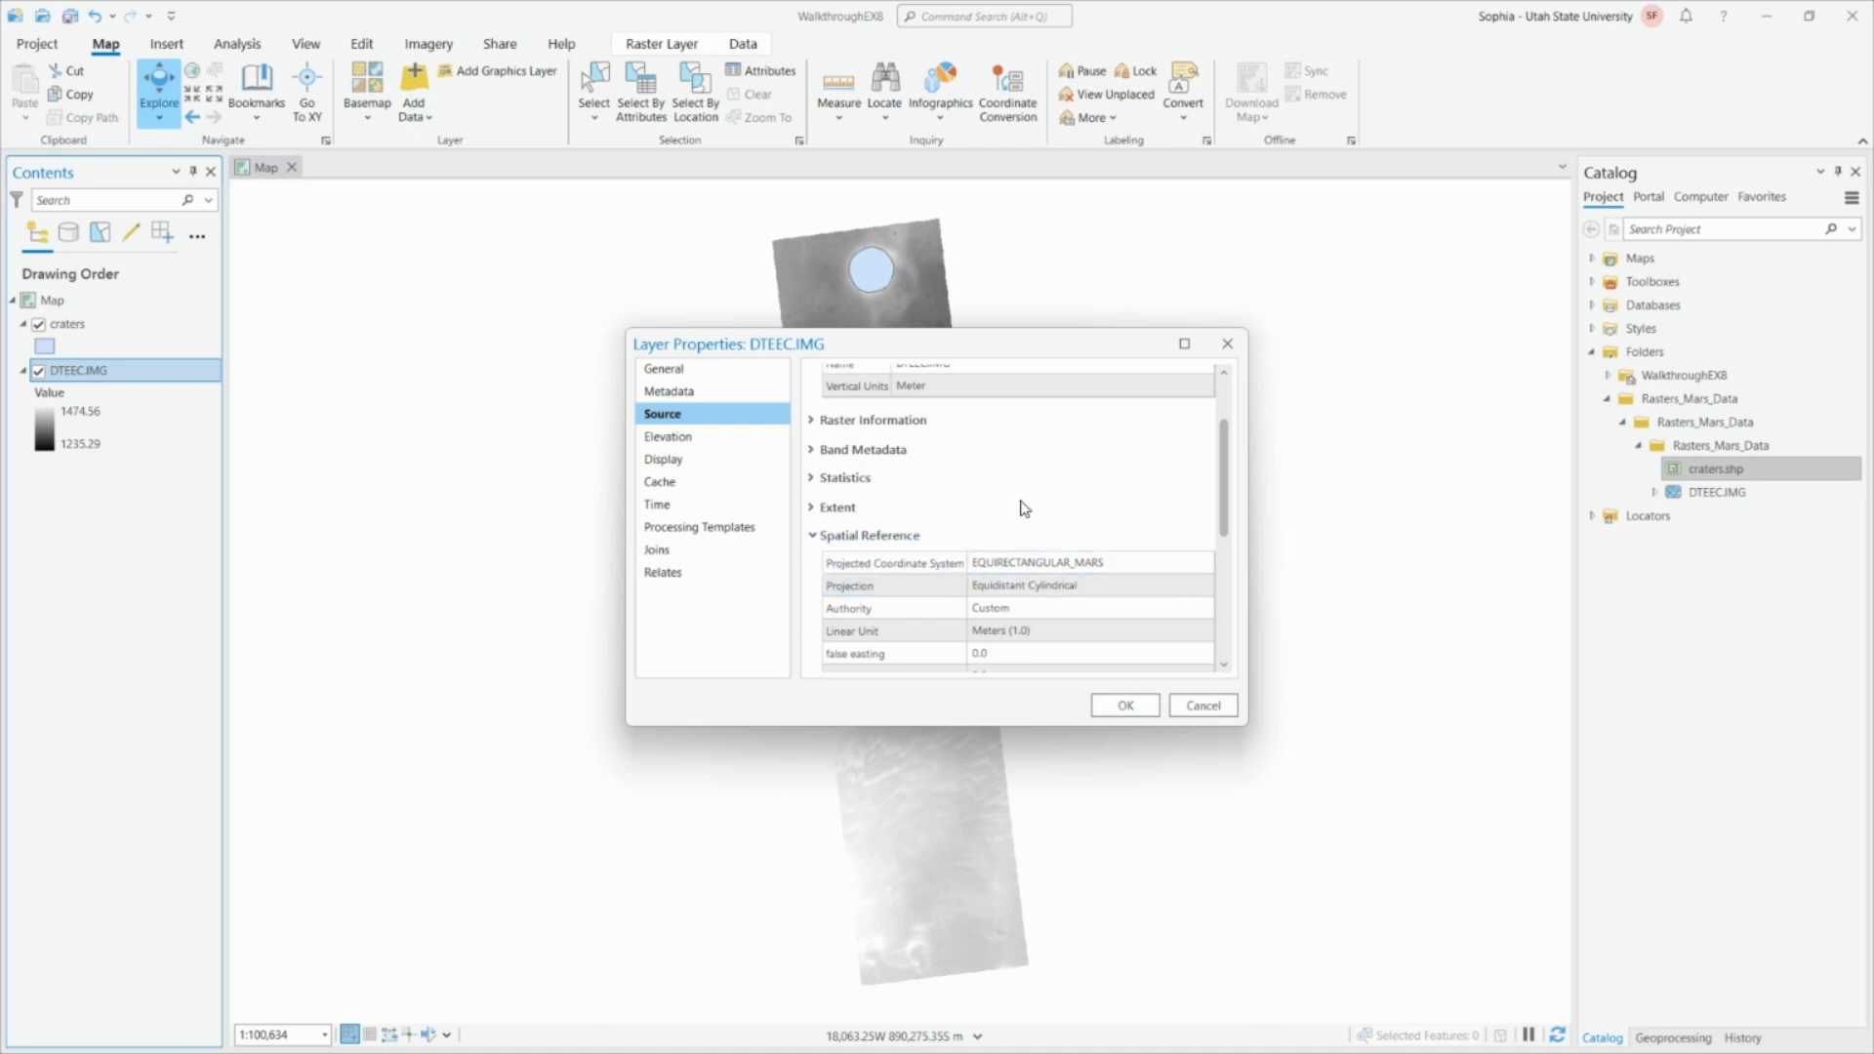
scroll(1029, 508, up, 2)
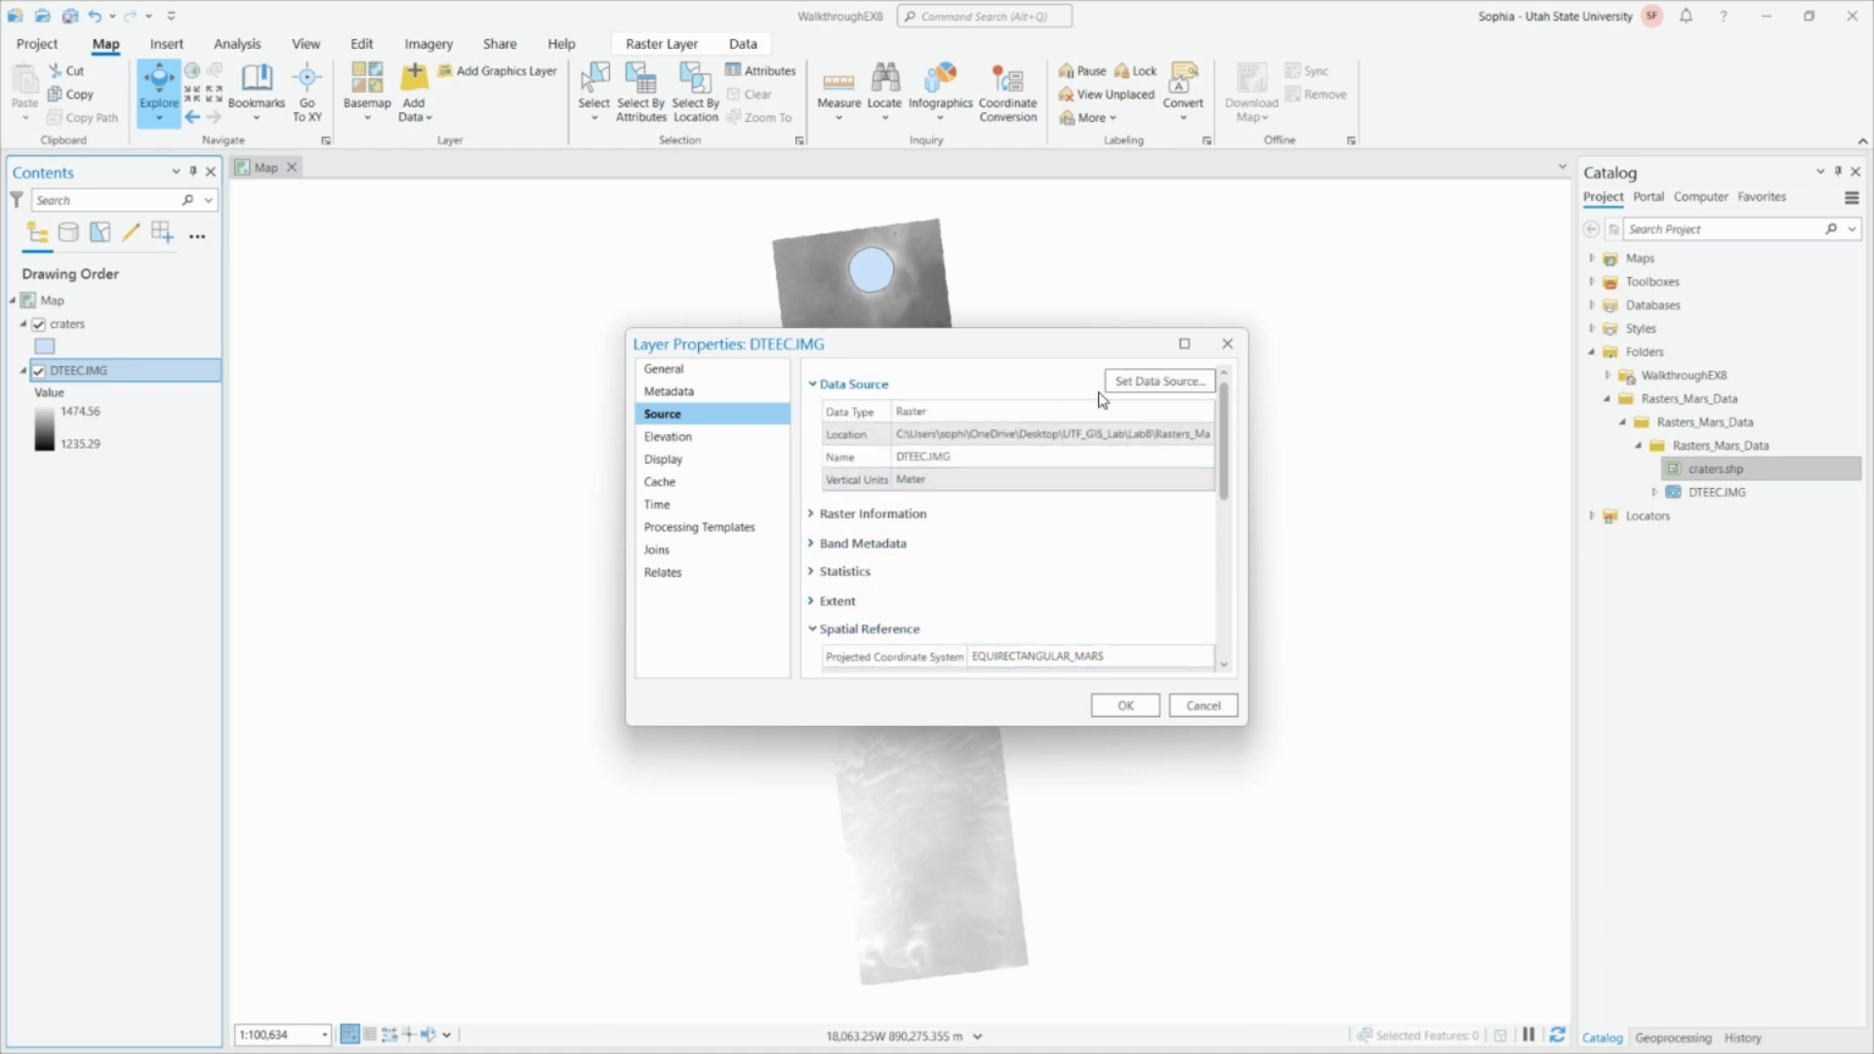
click(1125, 707)
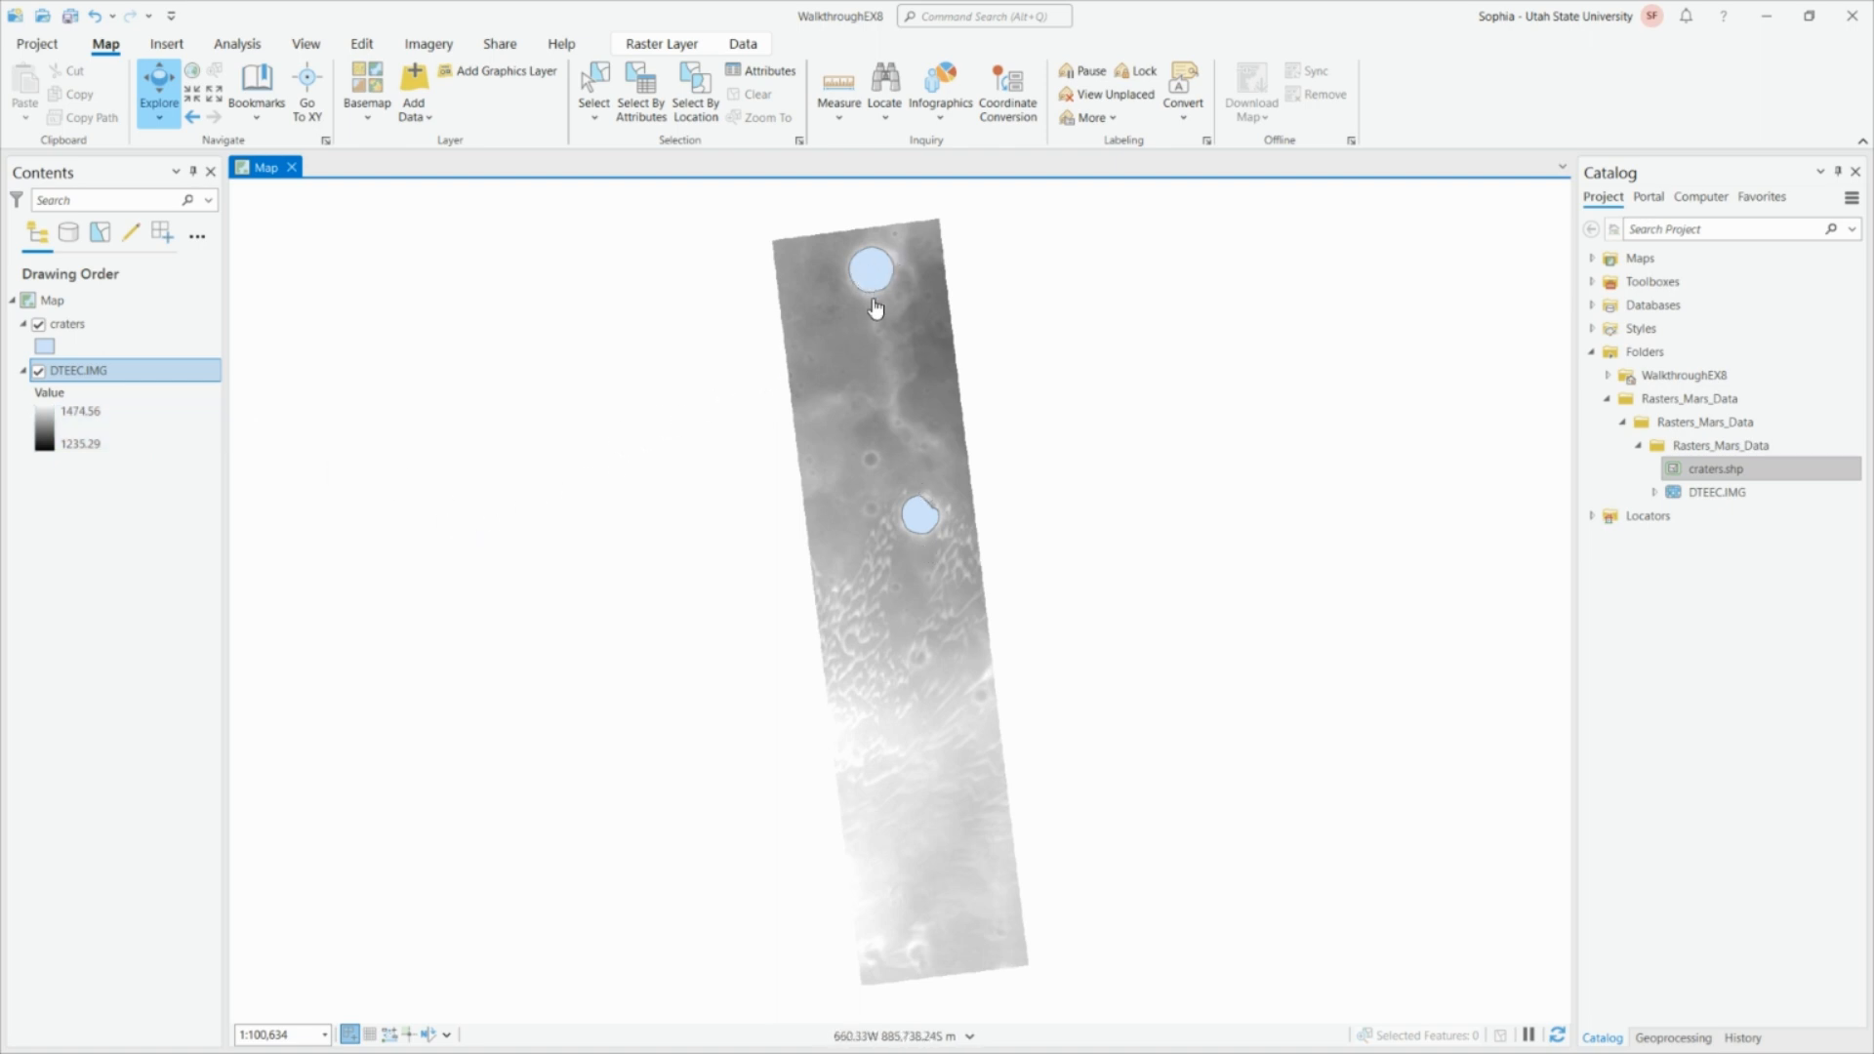
click(838, 88)
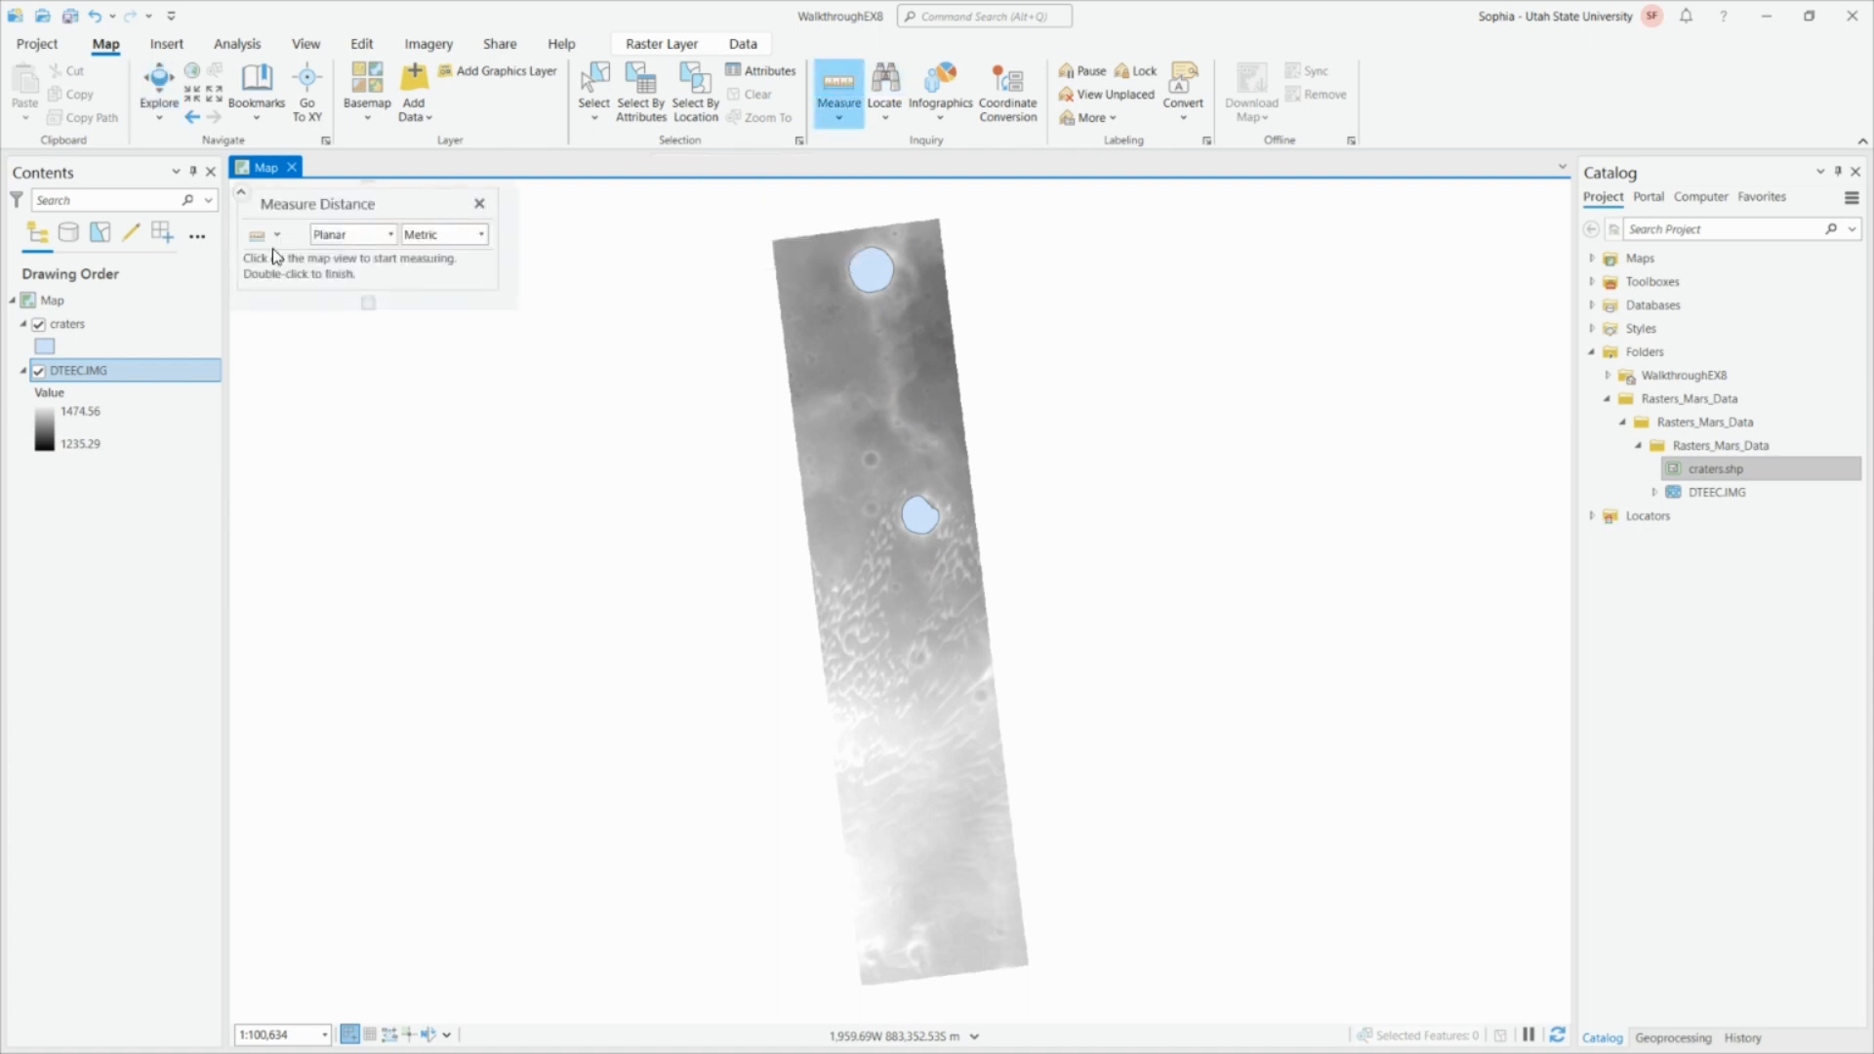
click(392, 236)
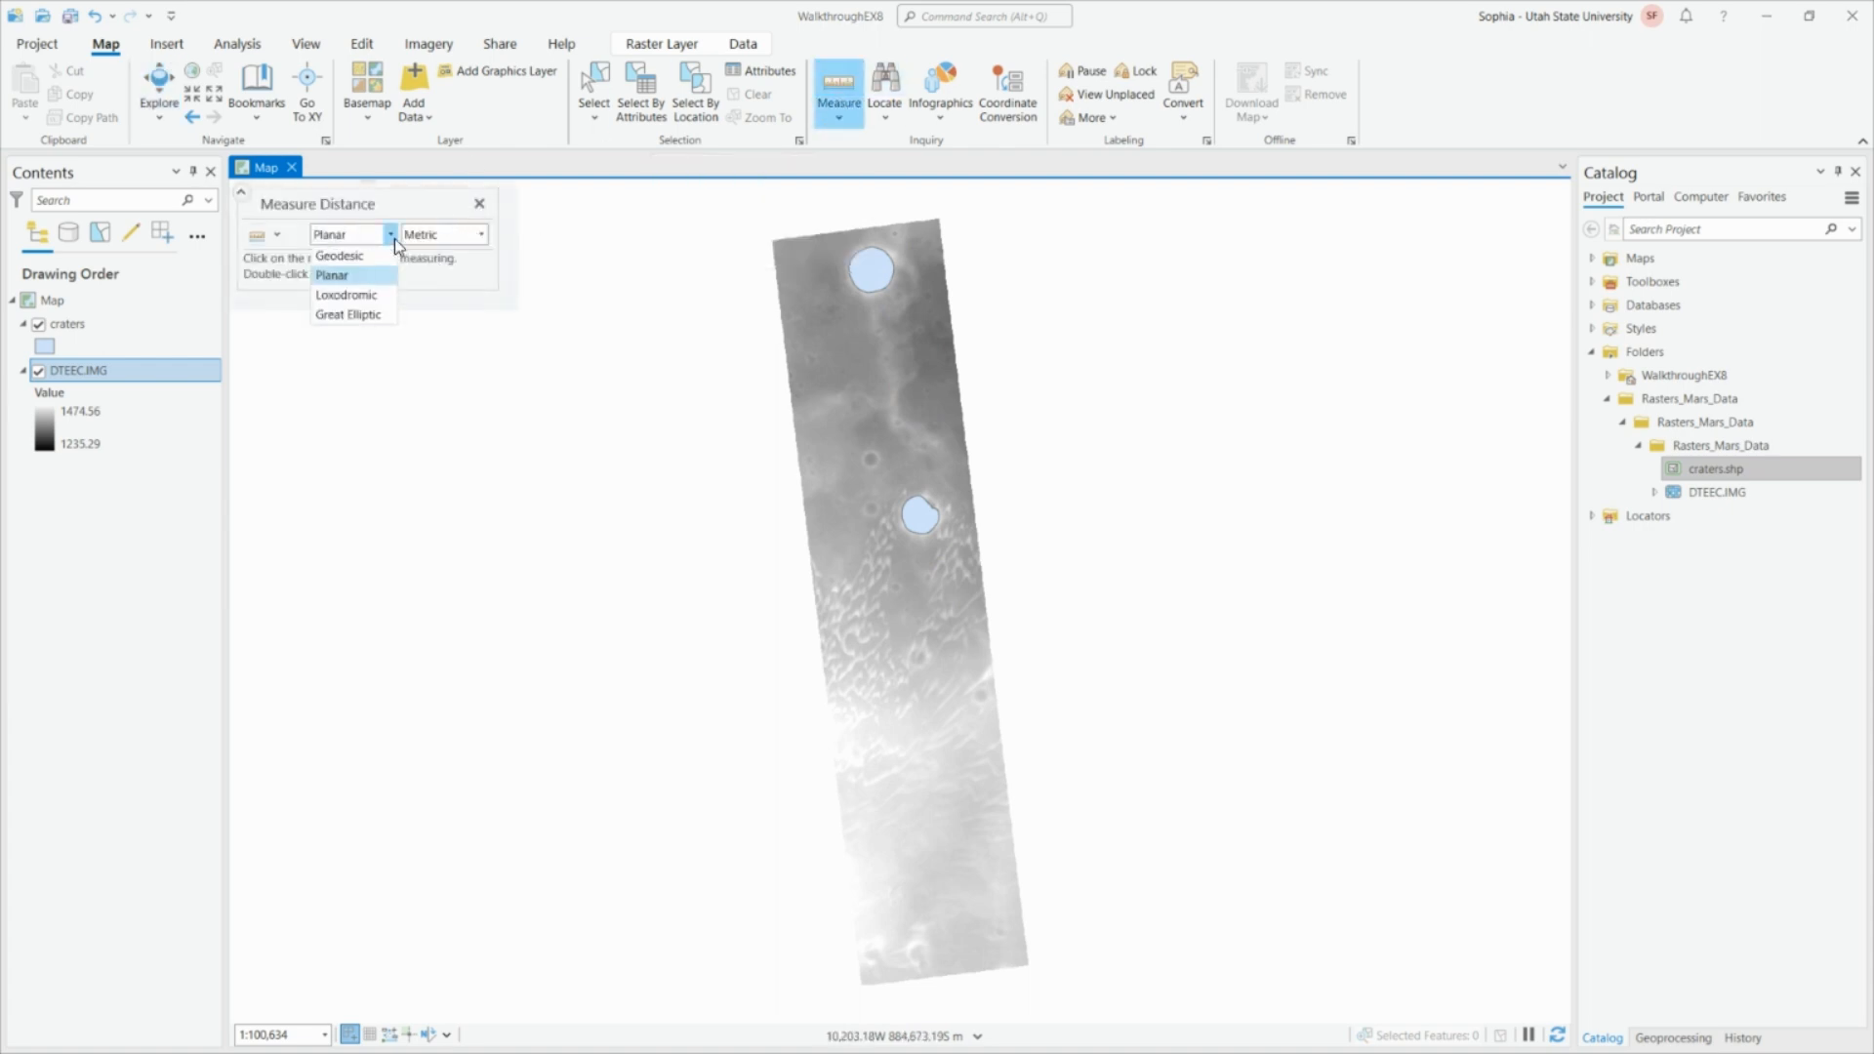
click(481, 237)
click(481, 238)
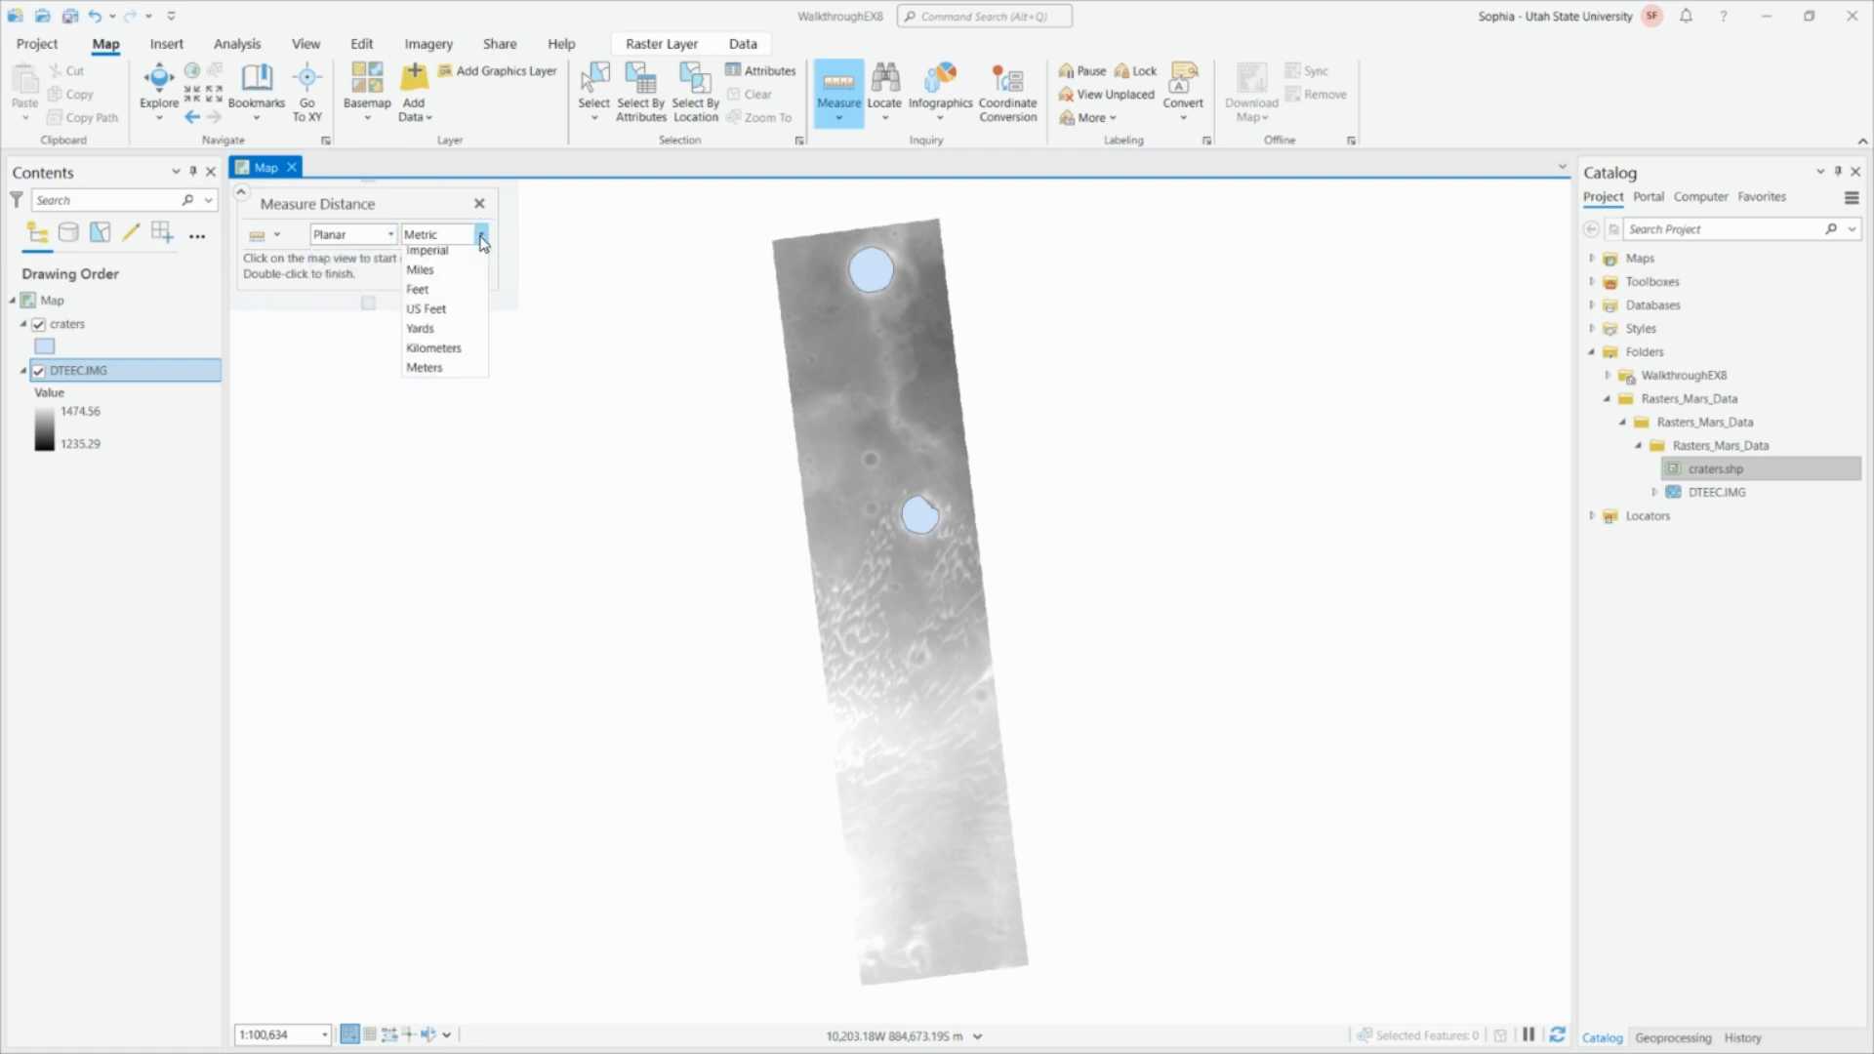
click(378, 279)
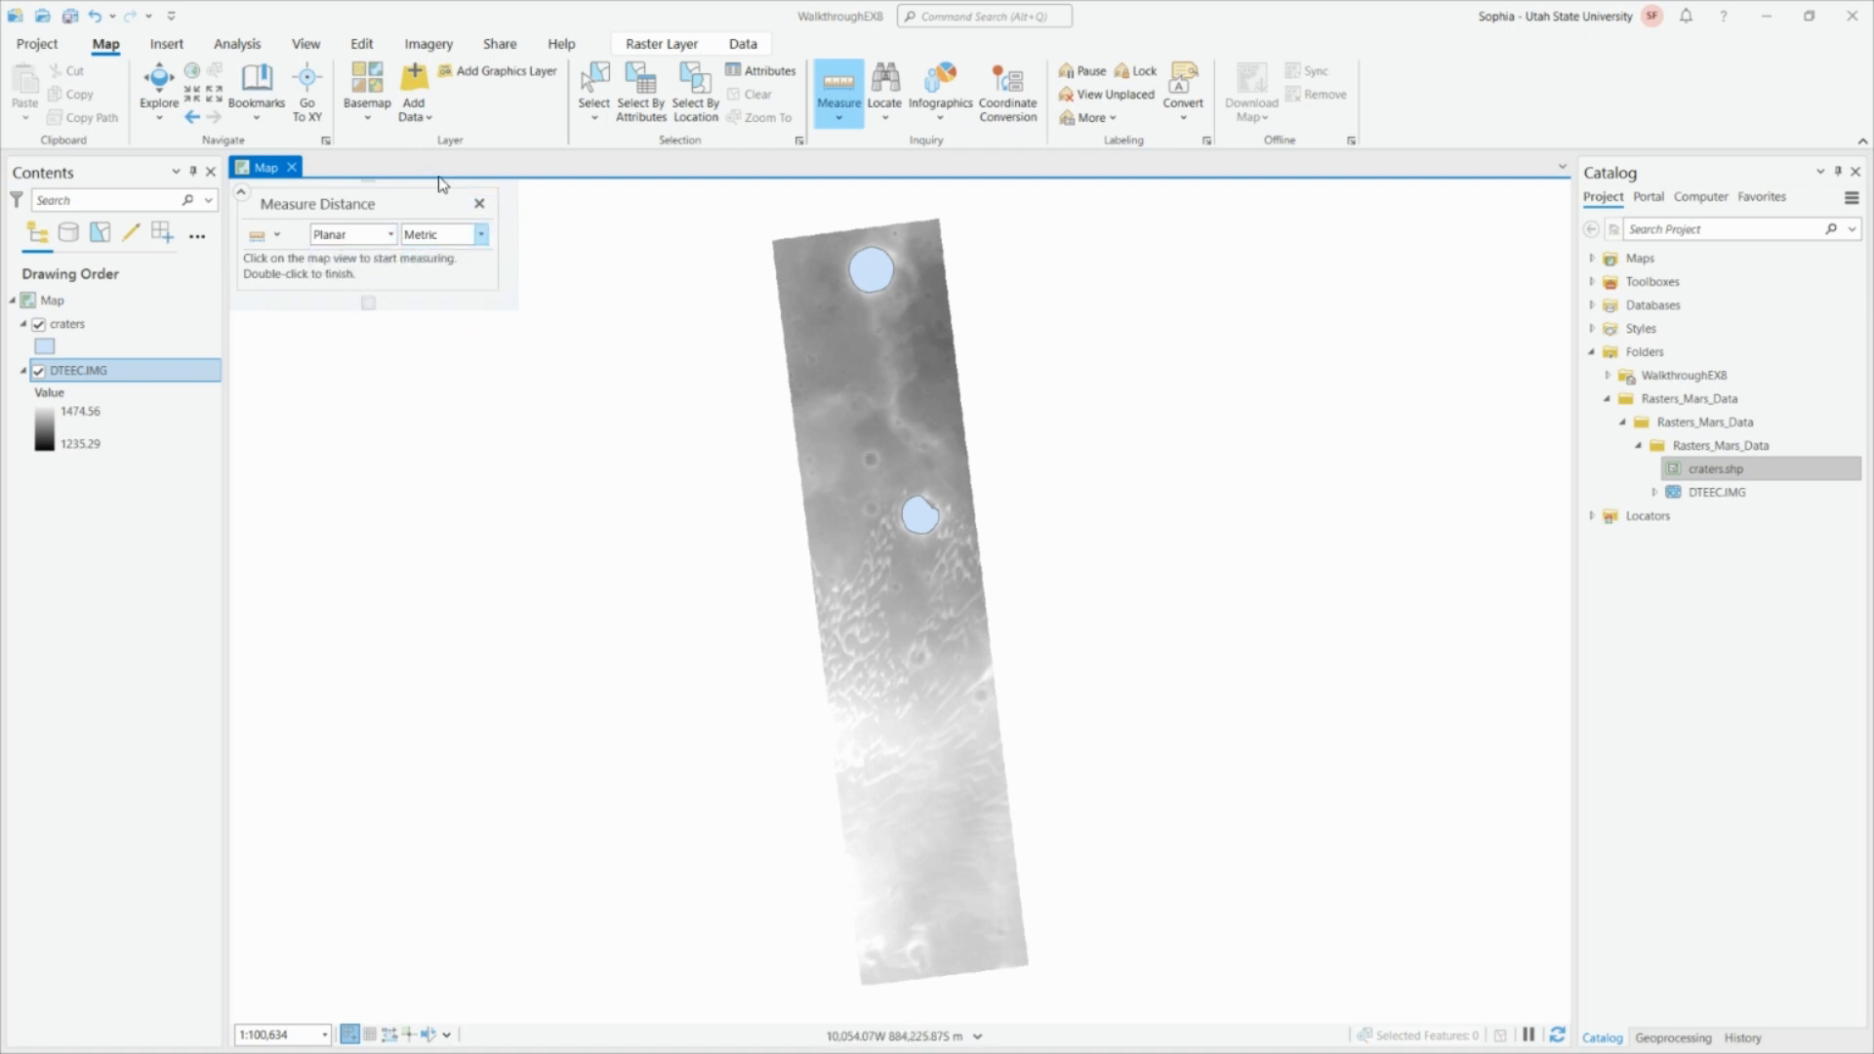
click(479, 204)
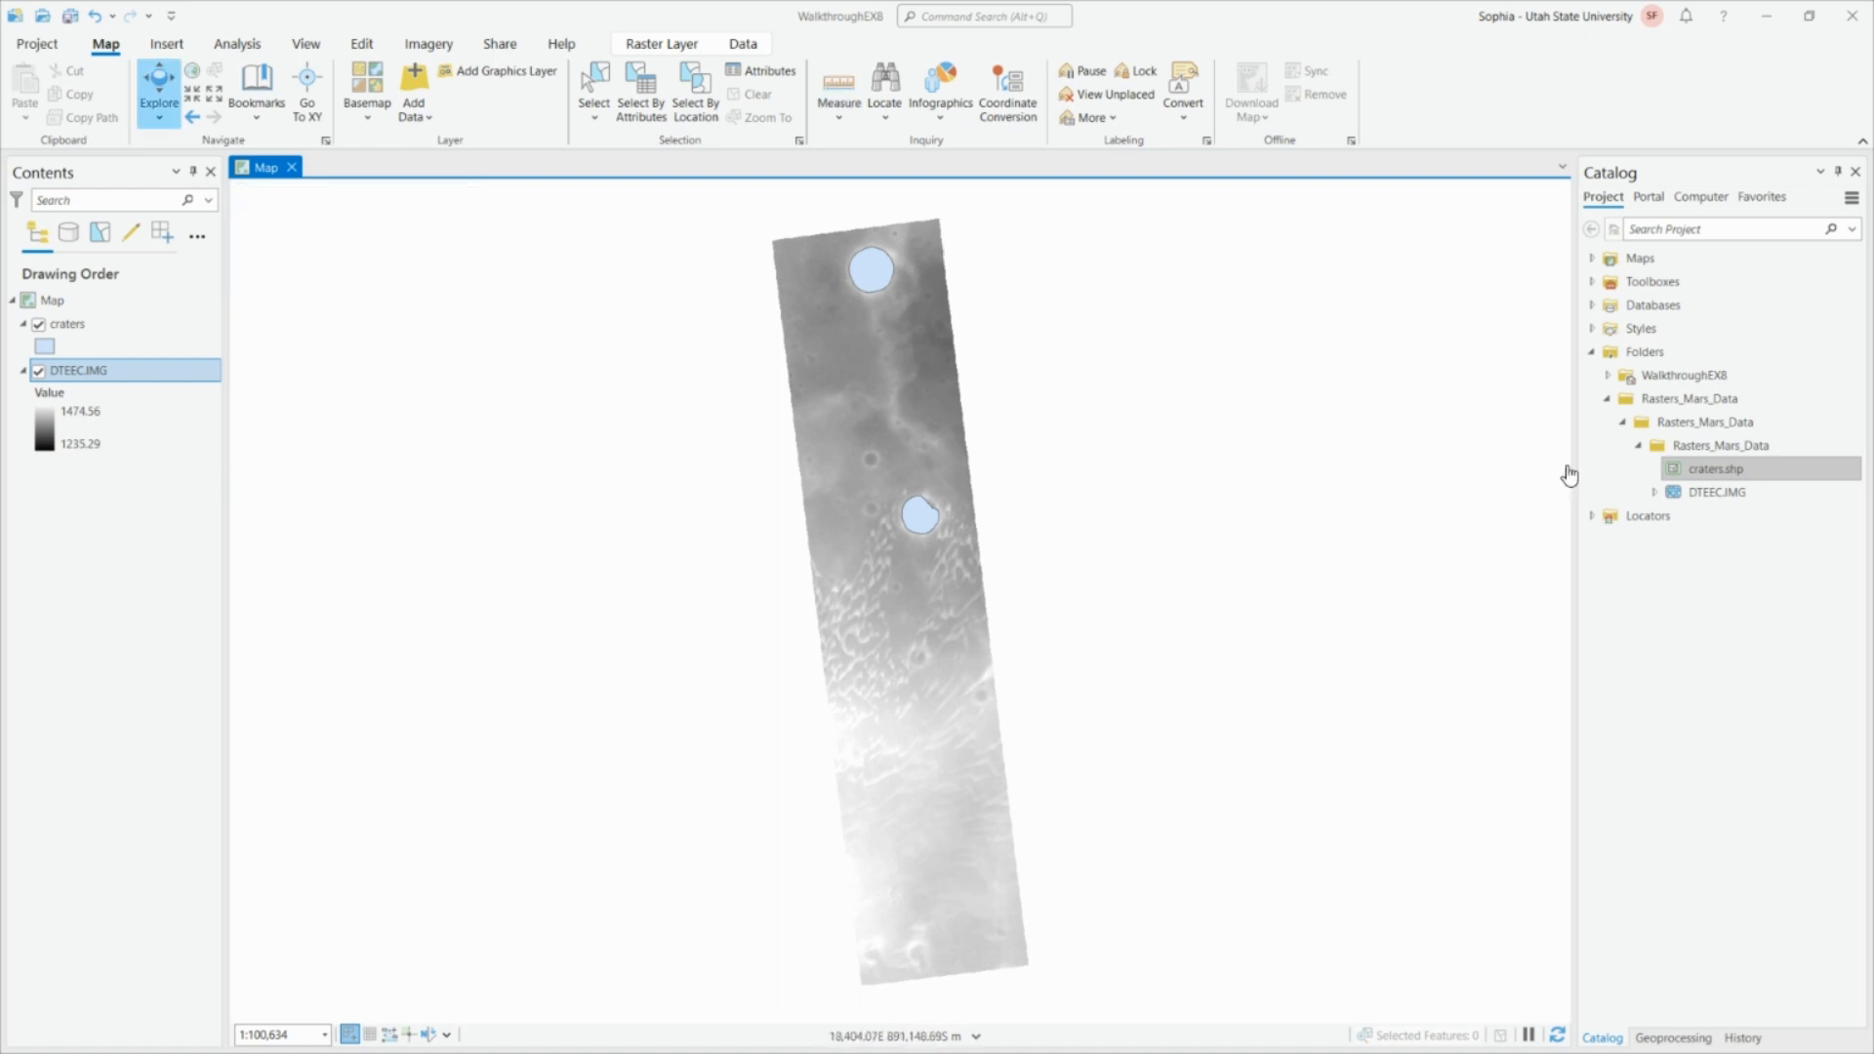
Set up the Measure Distance tool with the Geodesic method and Kilometers as the unit.
click(840, 90)
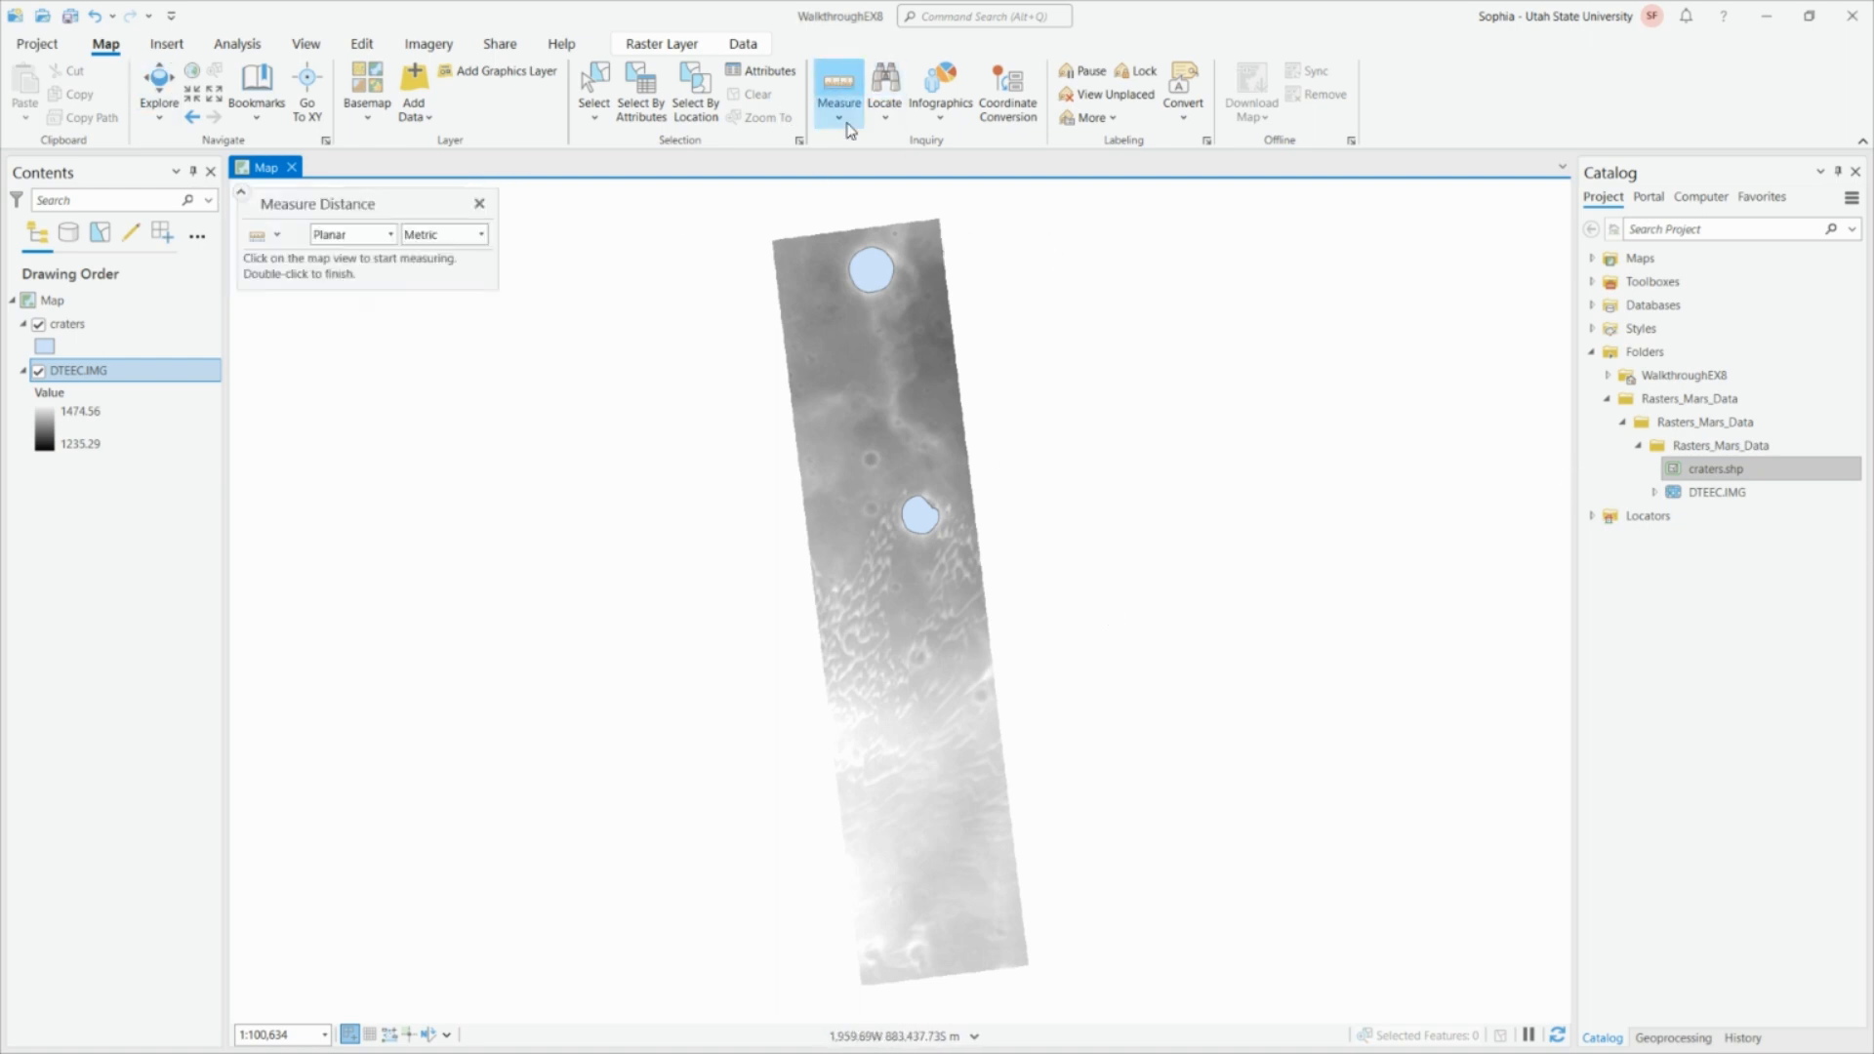
click(390, 234)
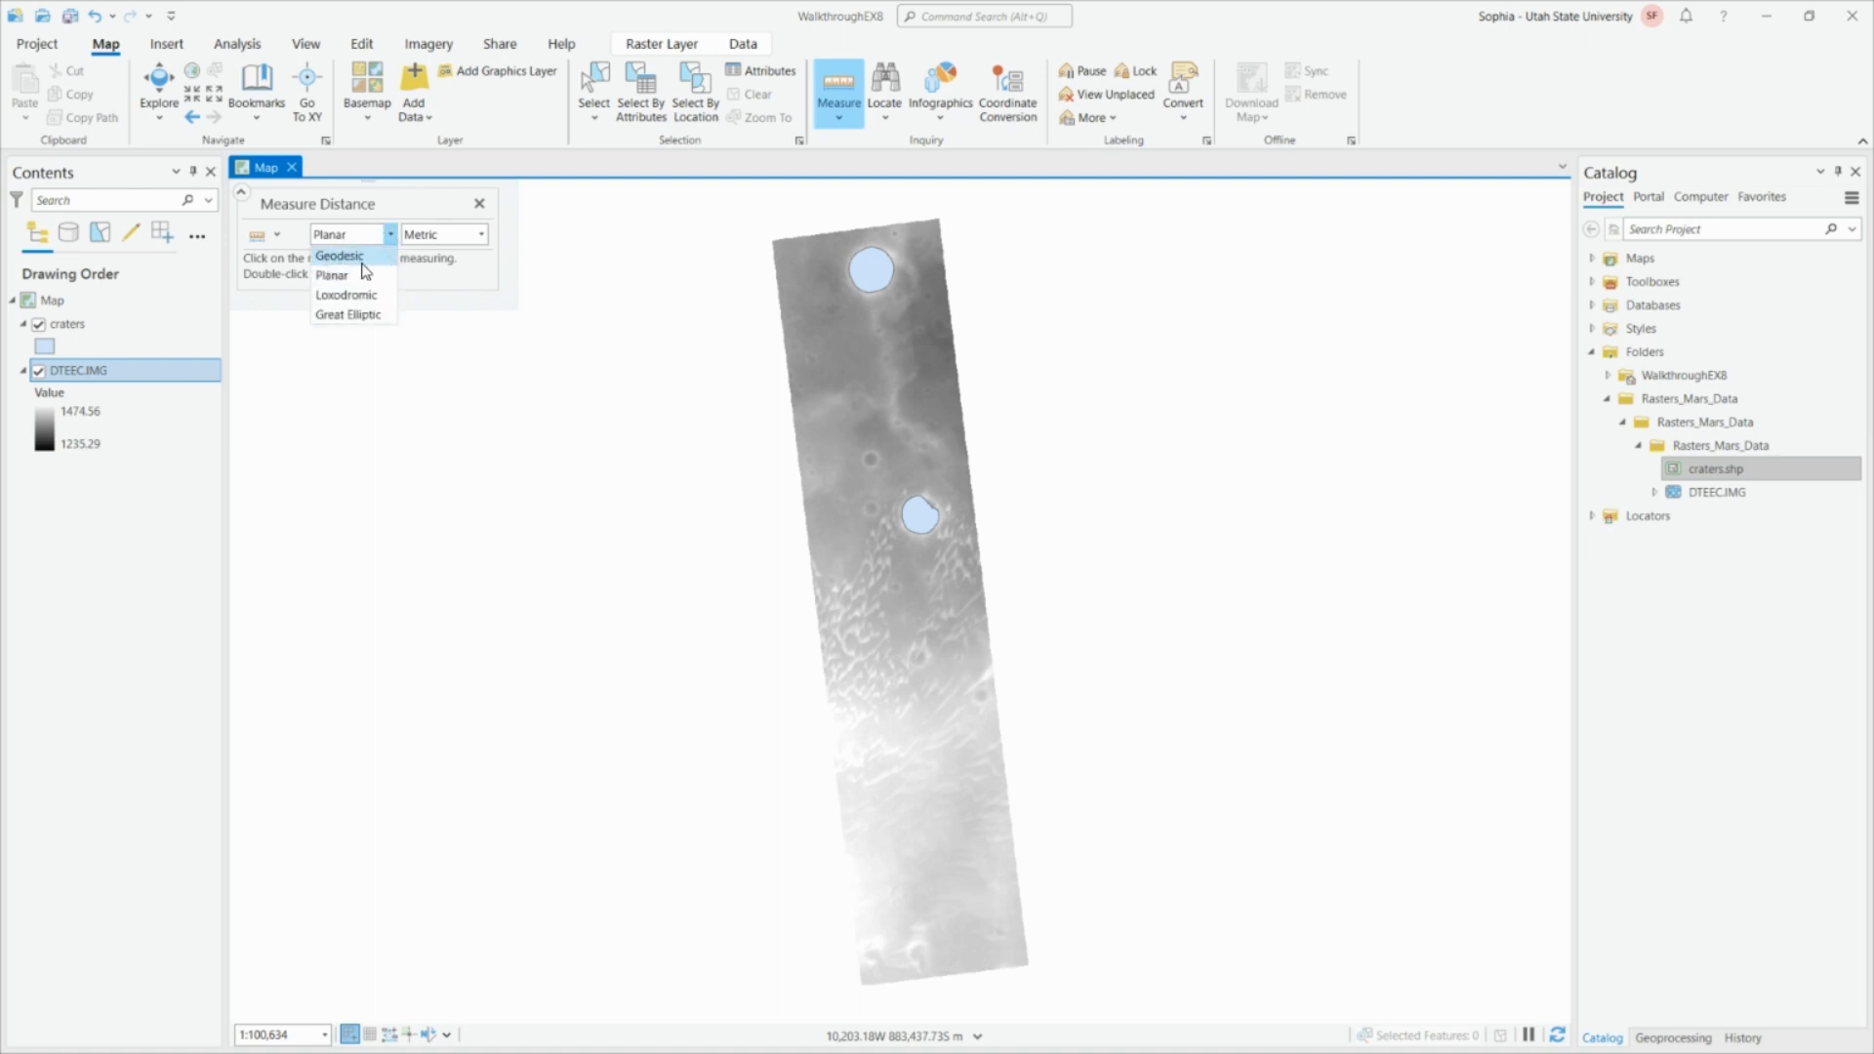
click(357, 258)
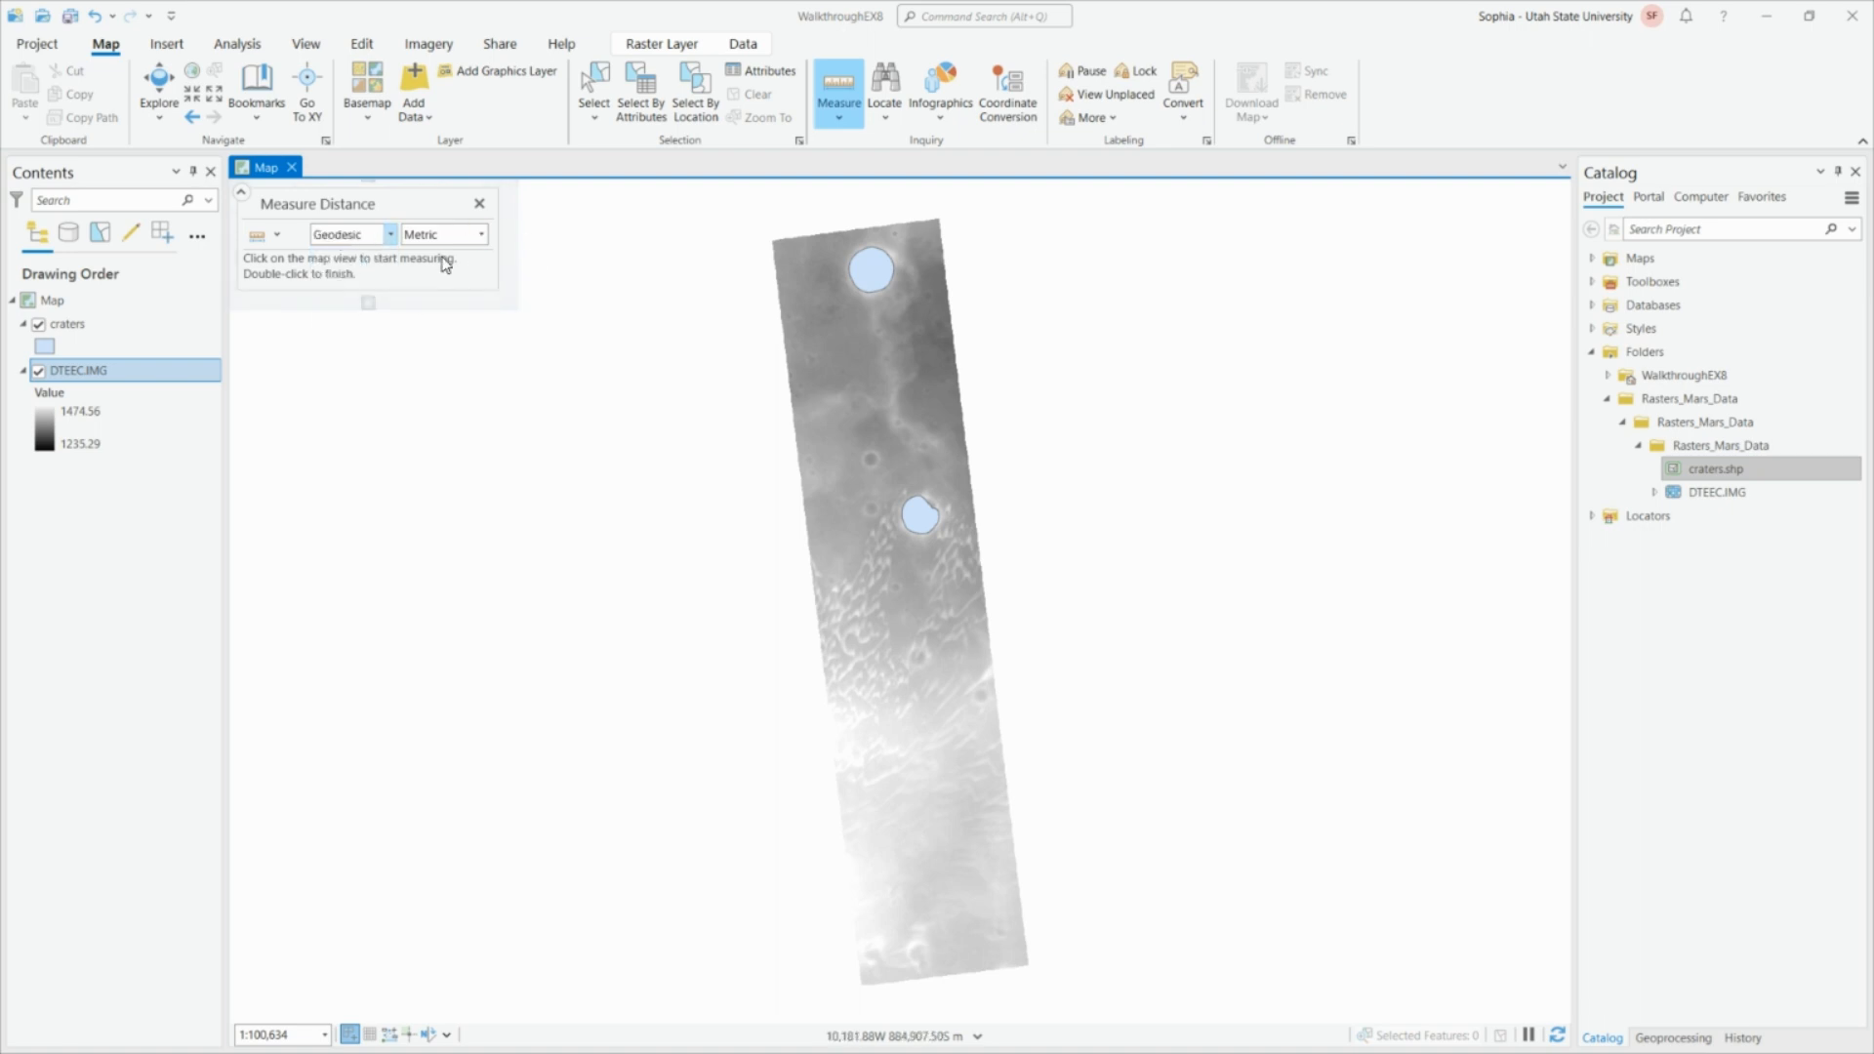
click(482, 236)
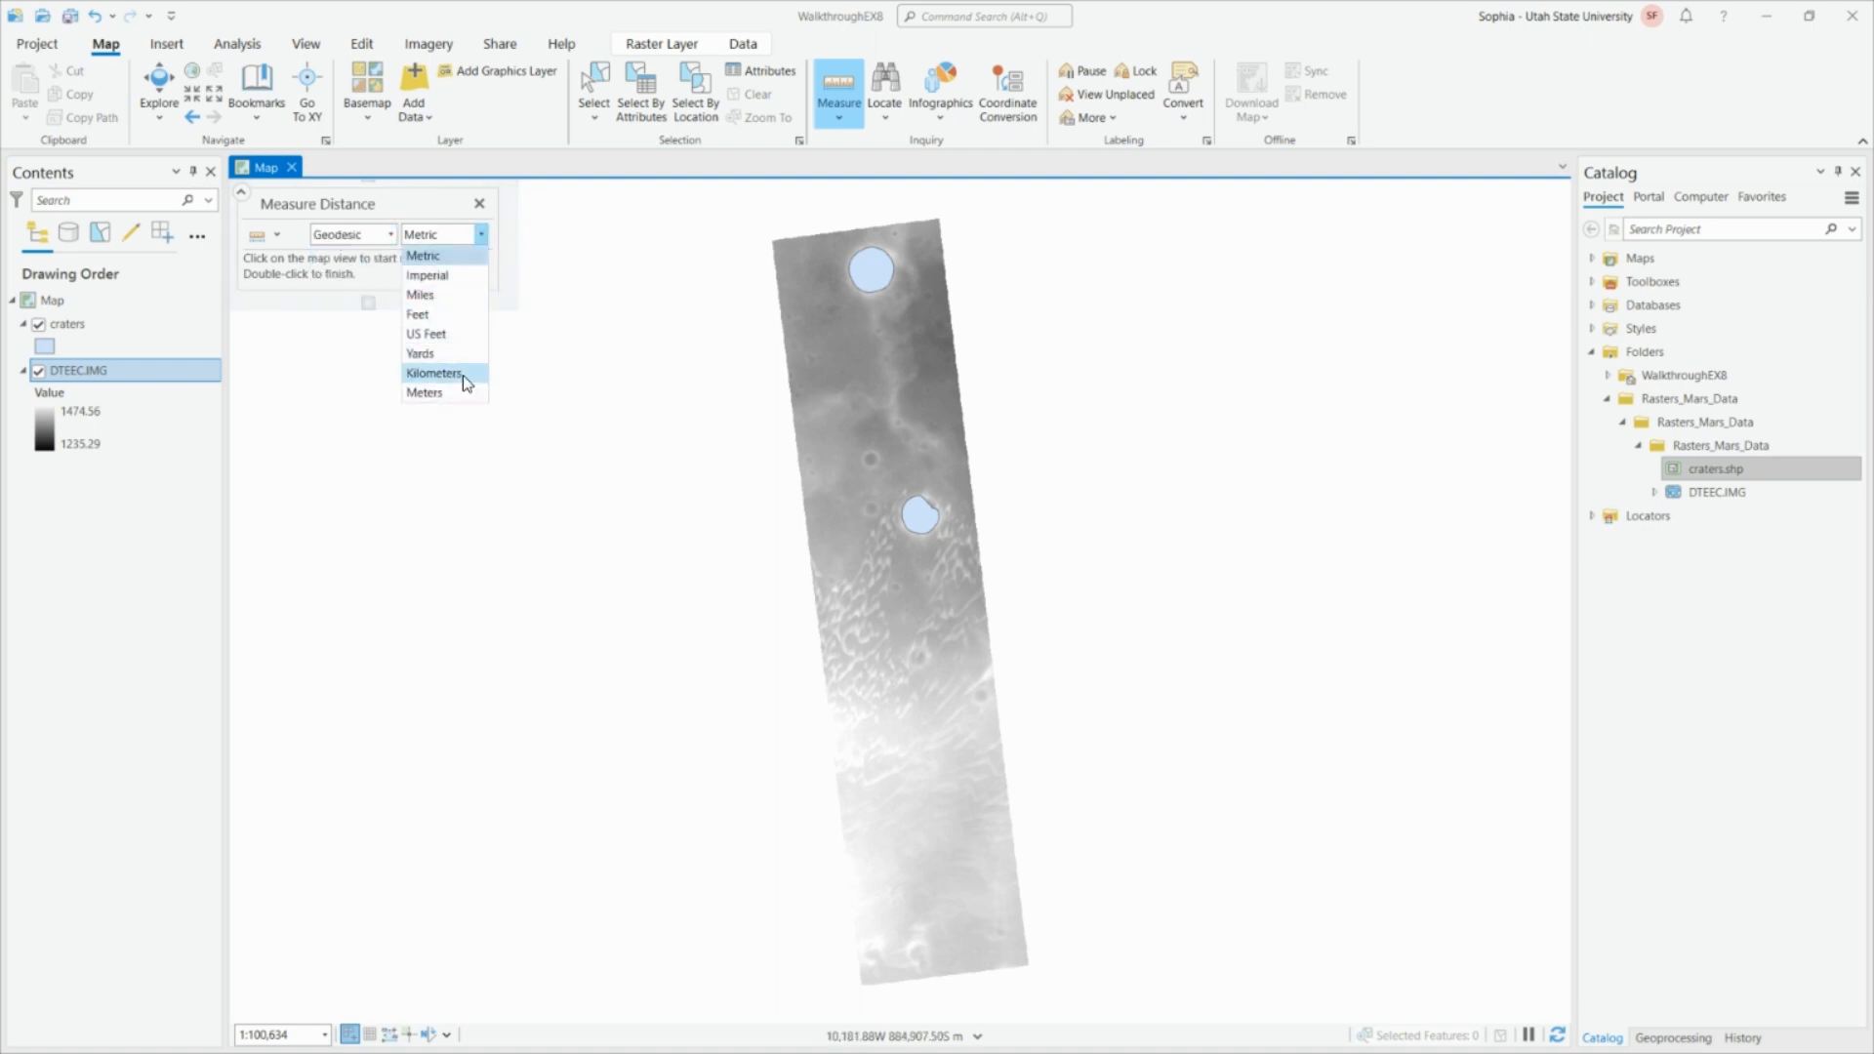
click(463, 373)
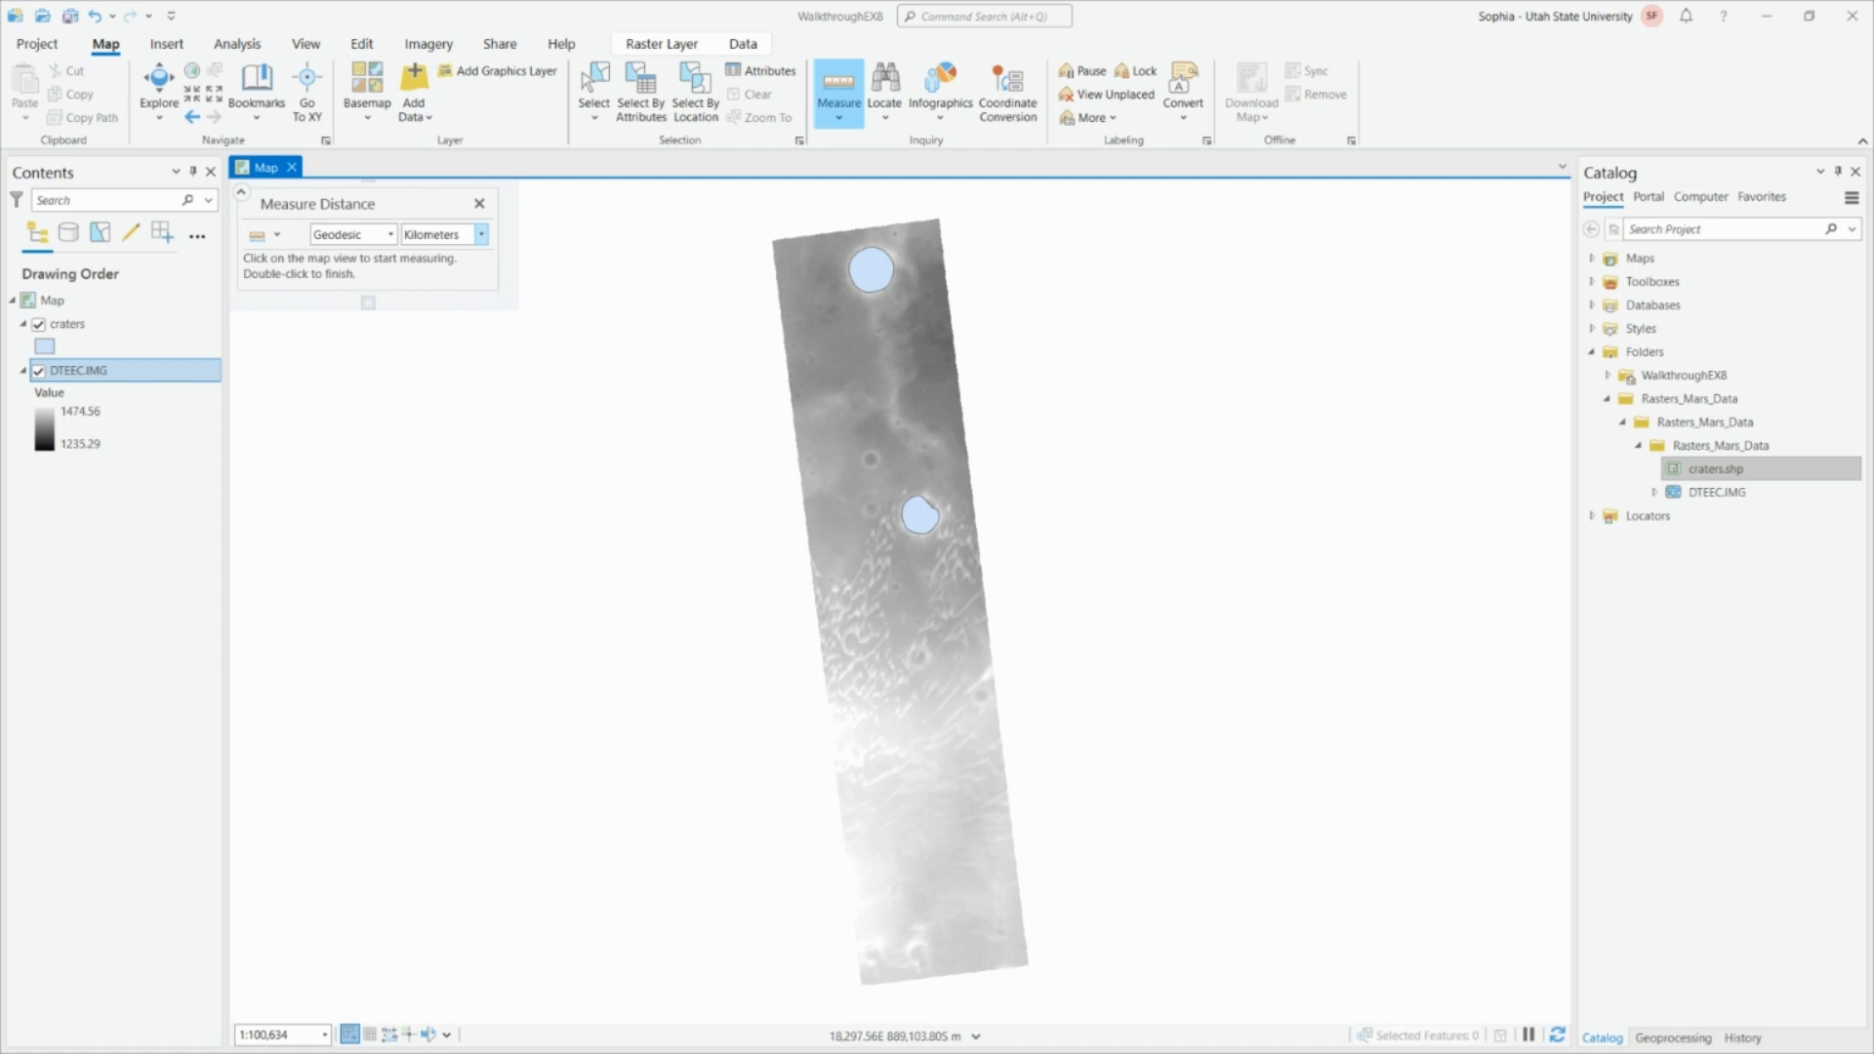
Measure the distance between the facing rims of the two blue crater polygons, and clear the result.
scroll(924, 436, up, 5)
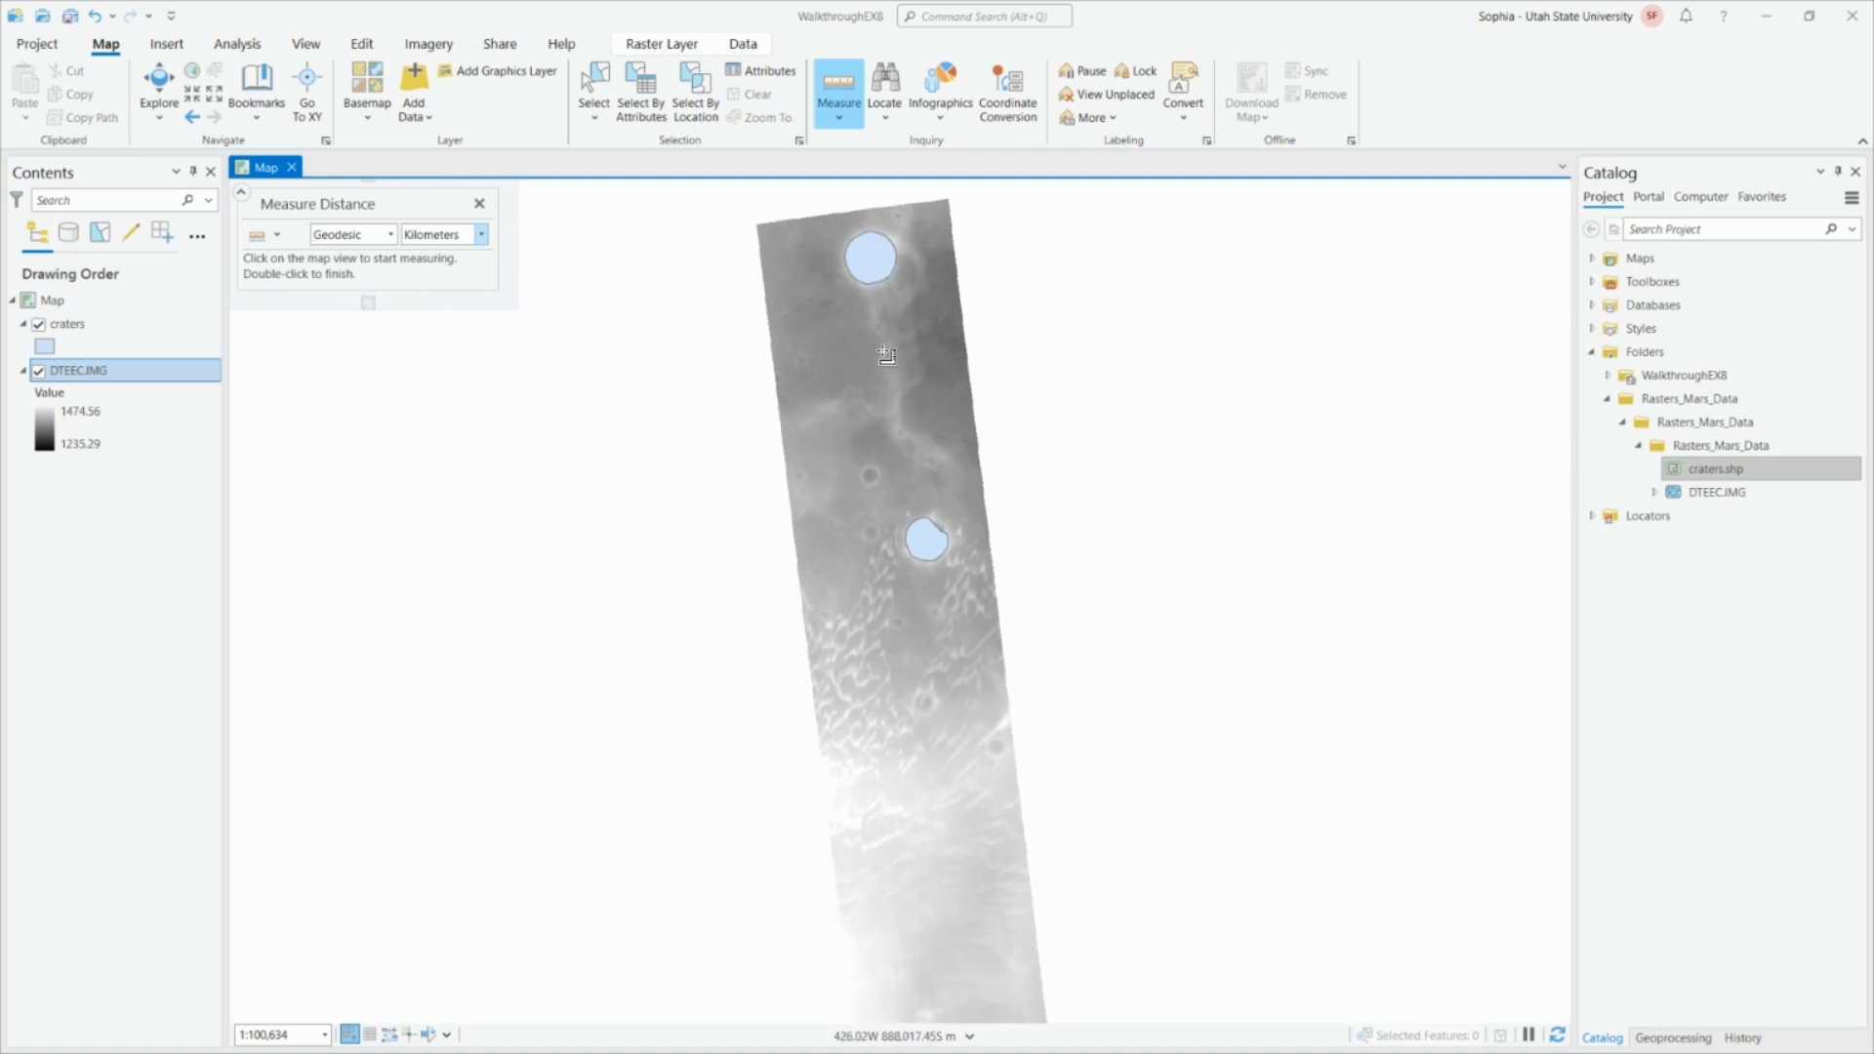
scroll(924, 437, up, 2)
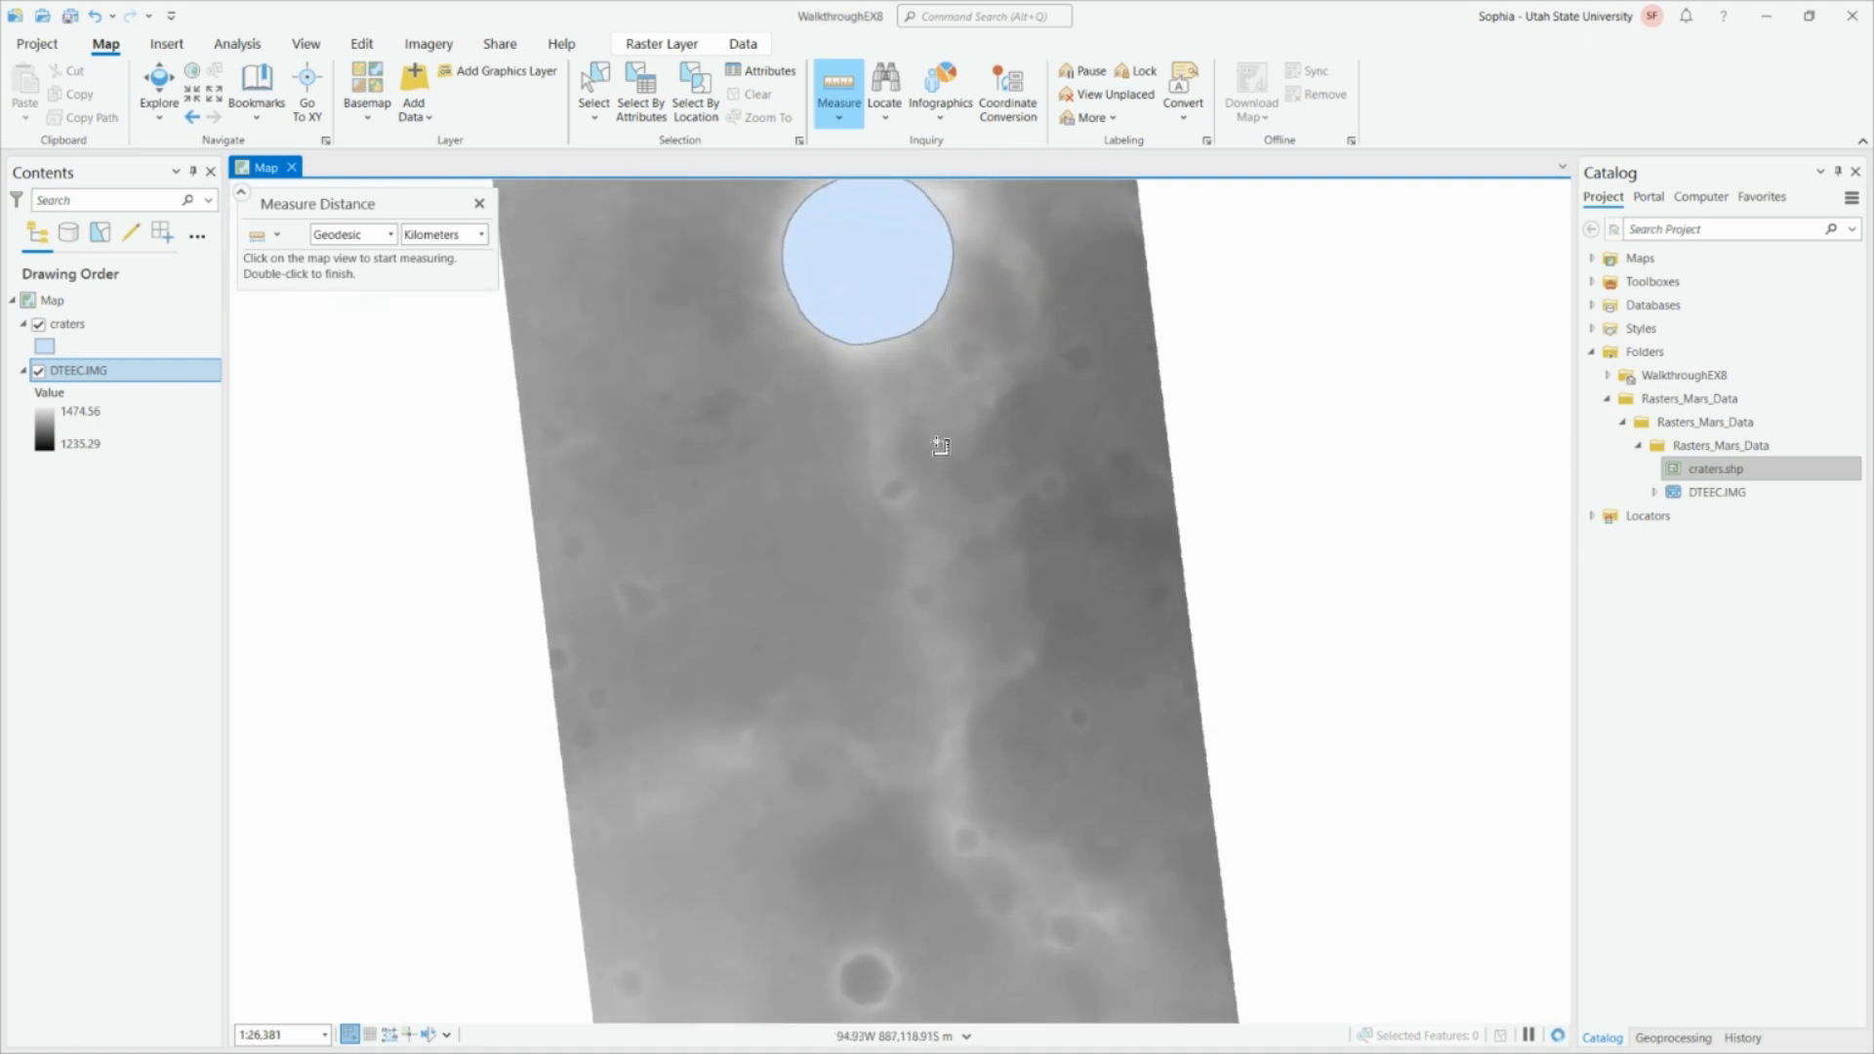
scroll(931, 376, down, 2)
drag(917, 450, 865, 437)
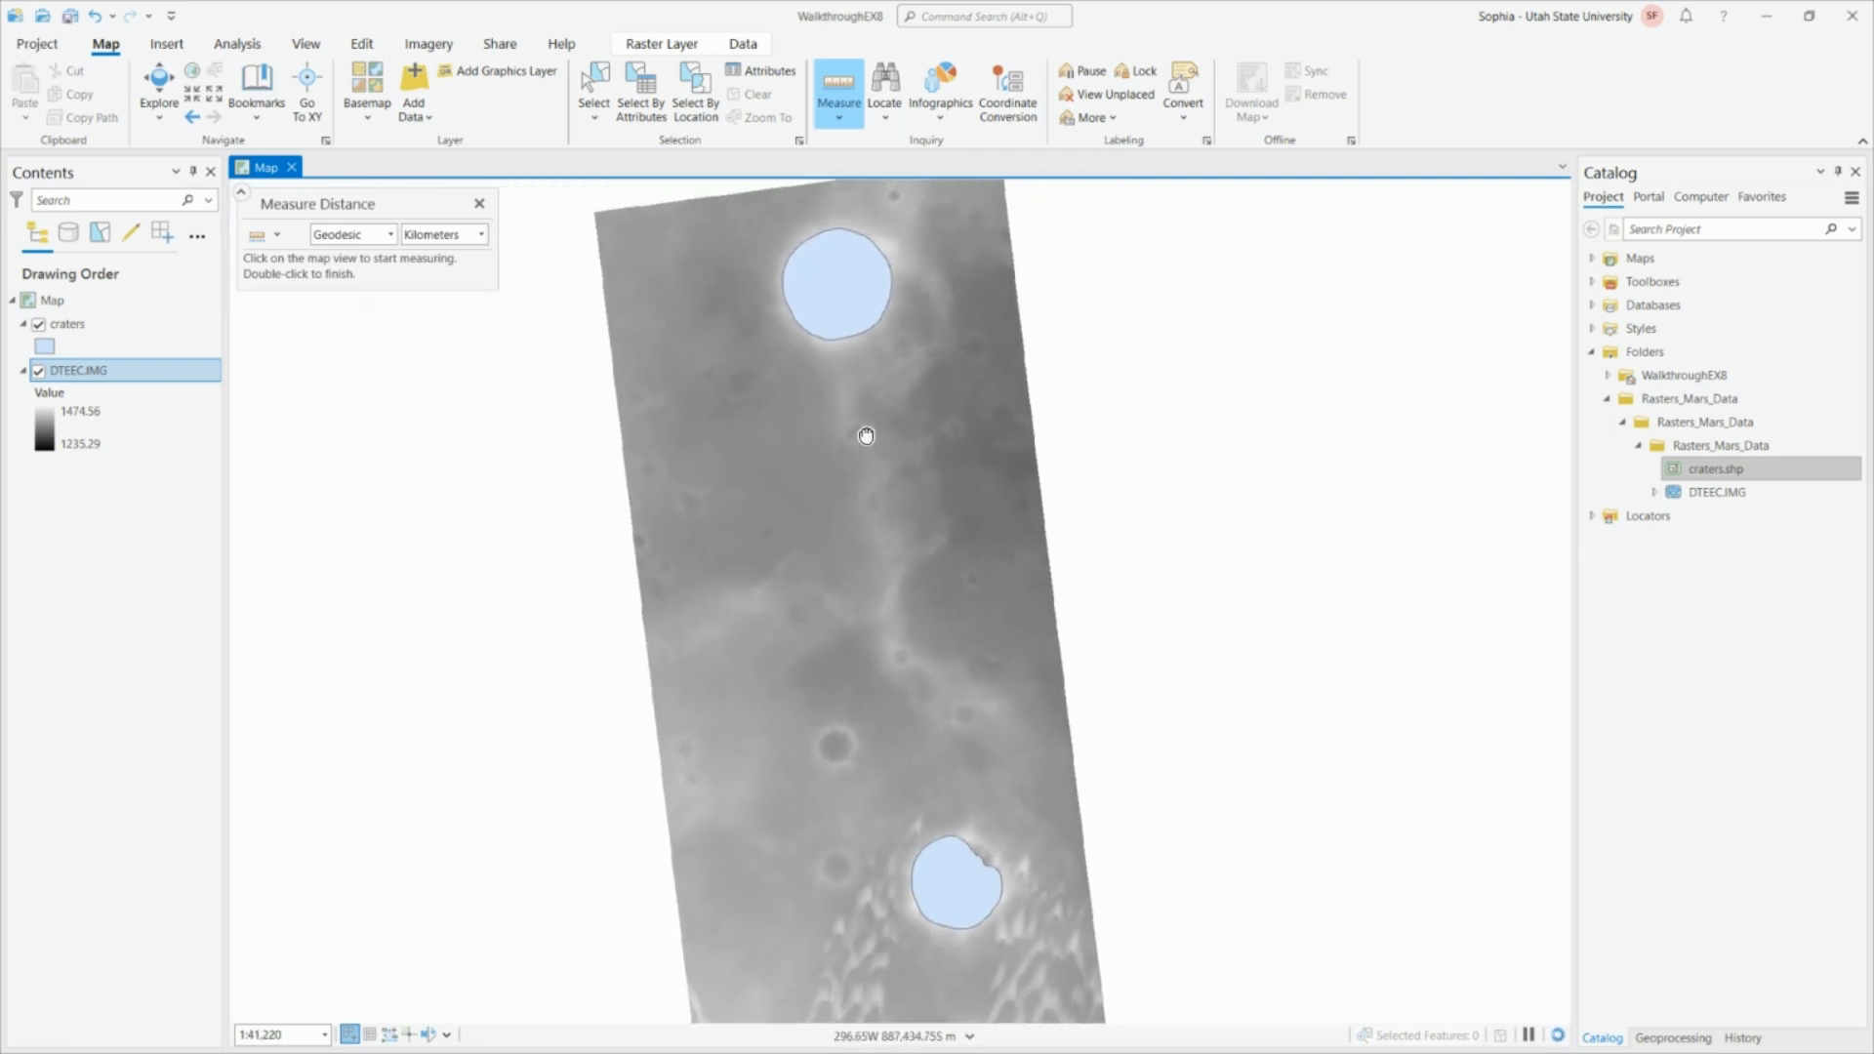
click(853, 341)
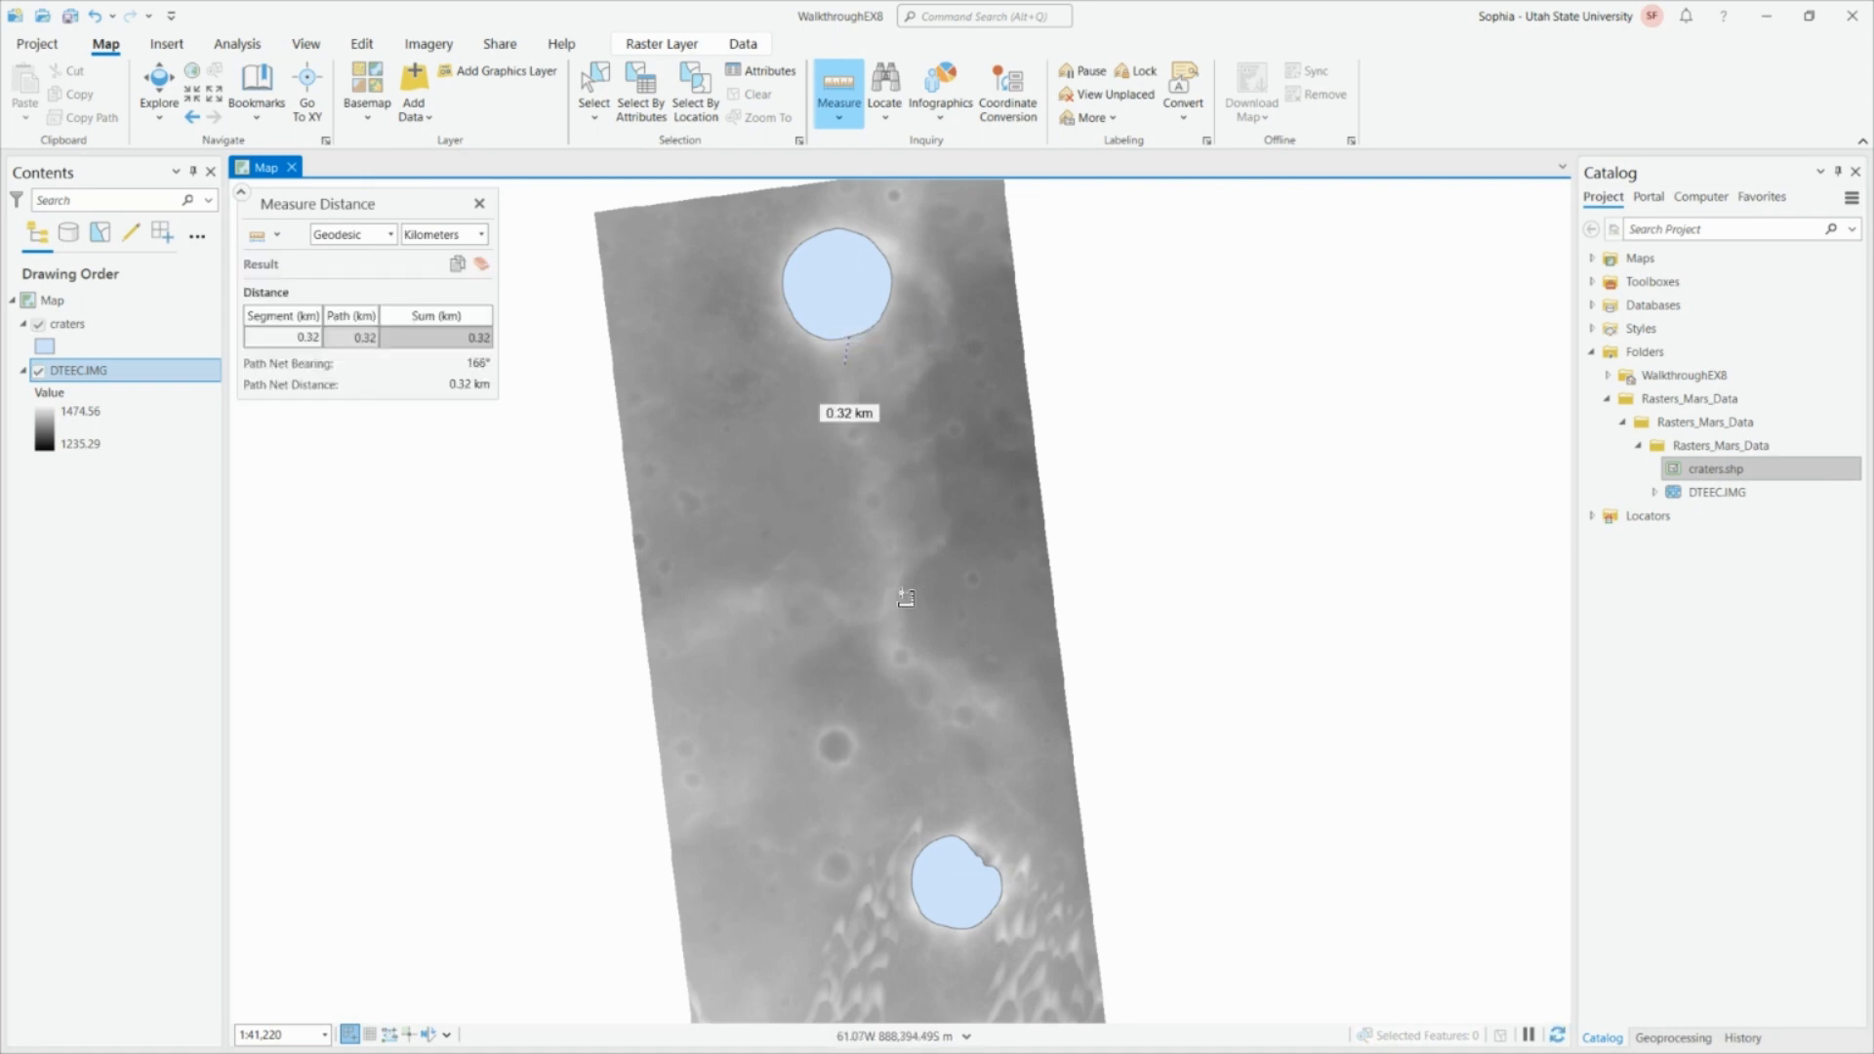
click(939, 845)
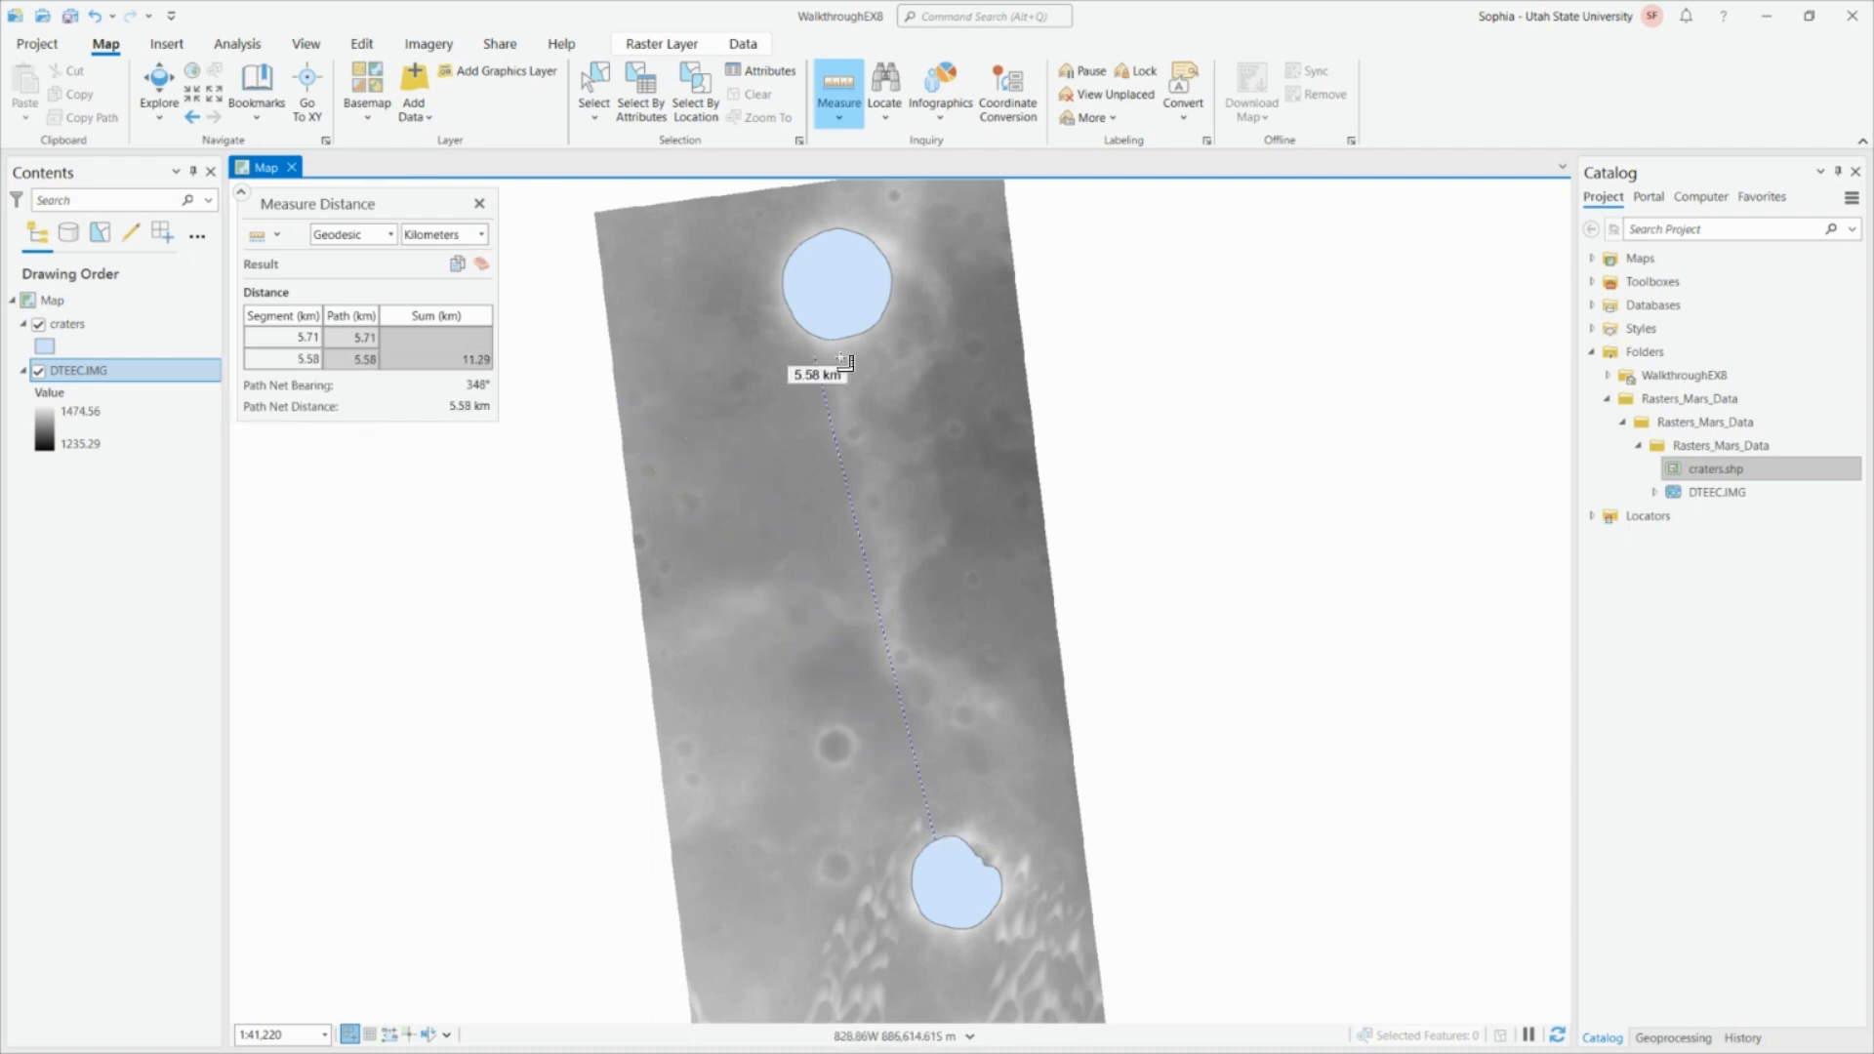
click(481, 264)
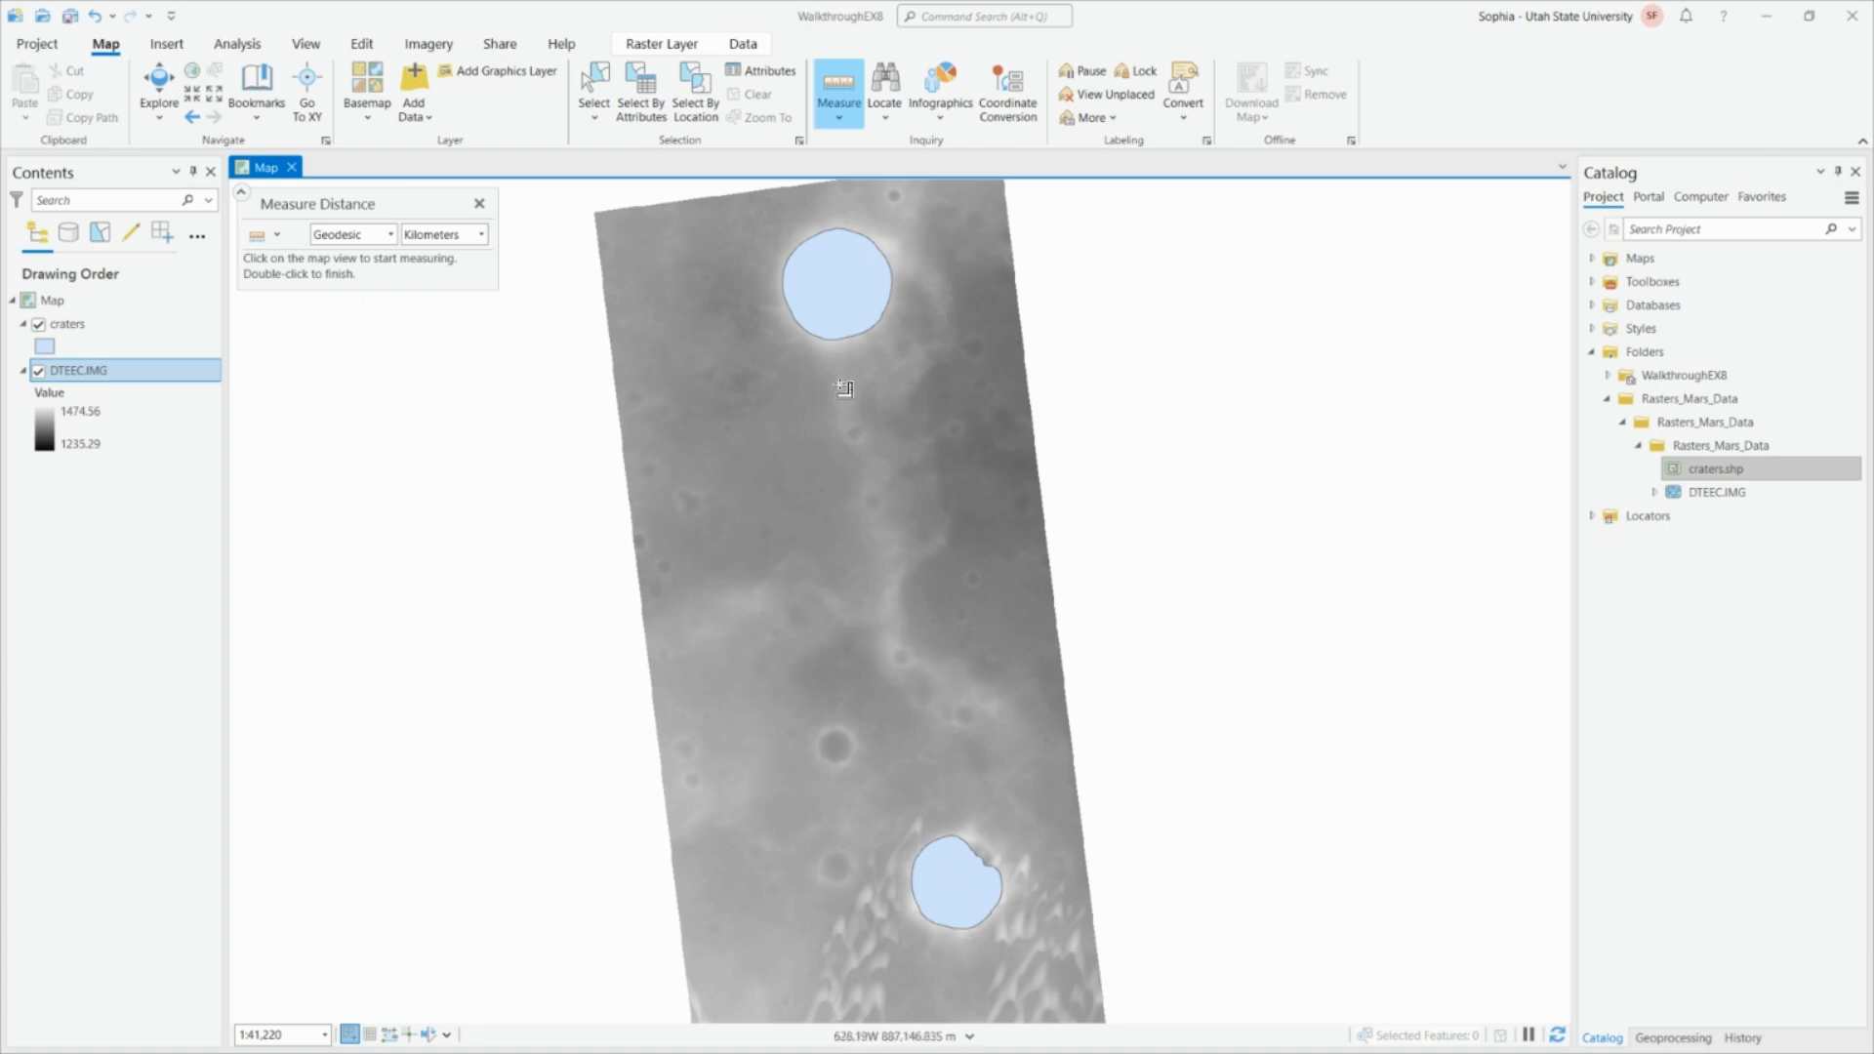
Measure the distance from the centre of the northern crater to the centre of the southern one, clear the result and end measuring.
click(838, 286)
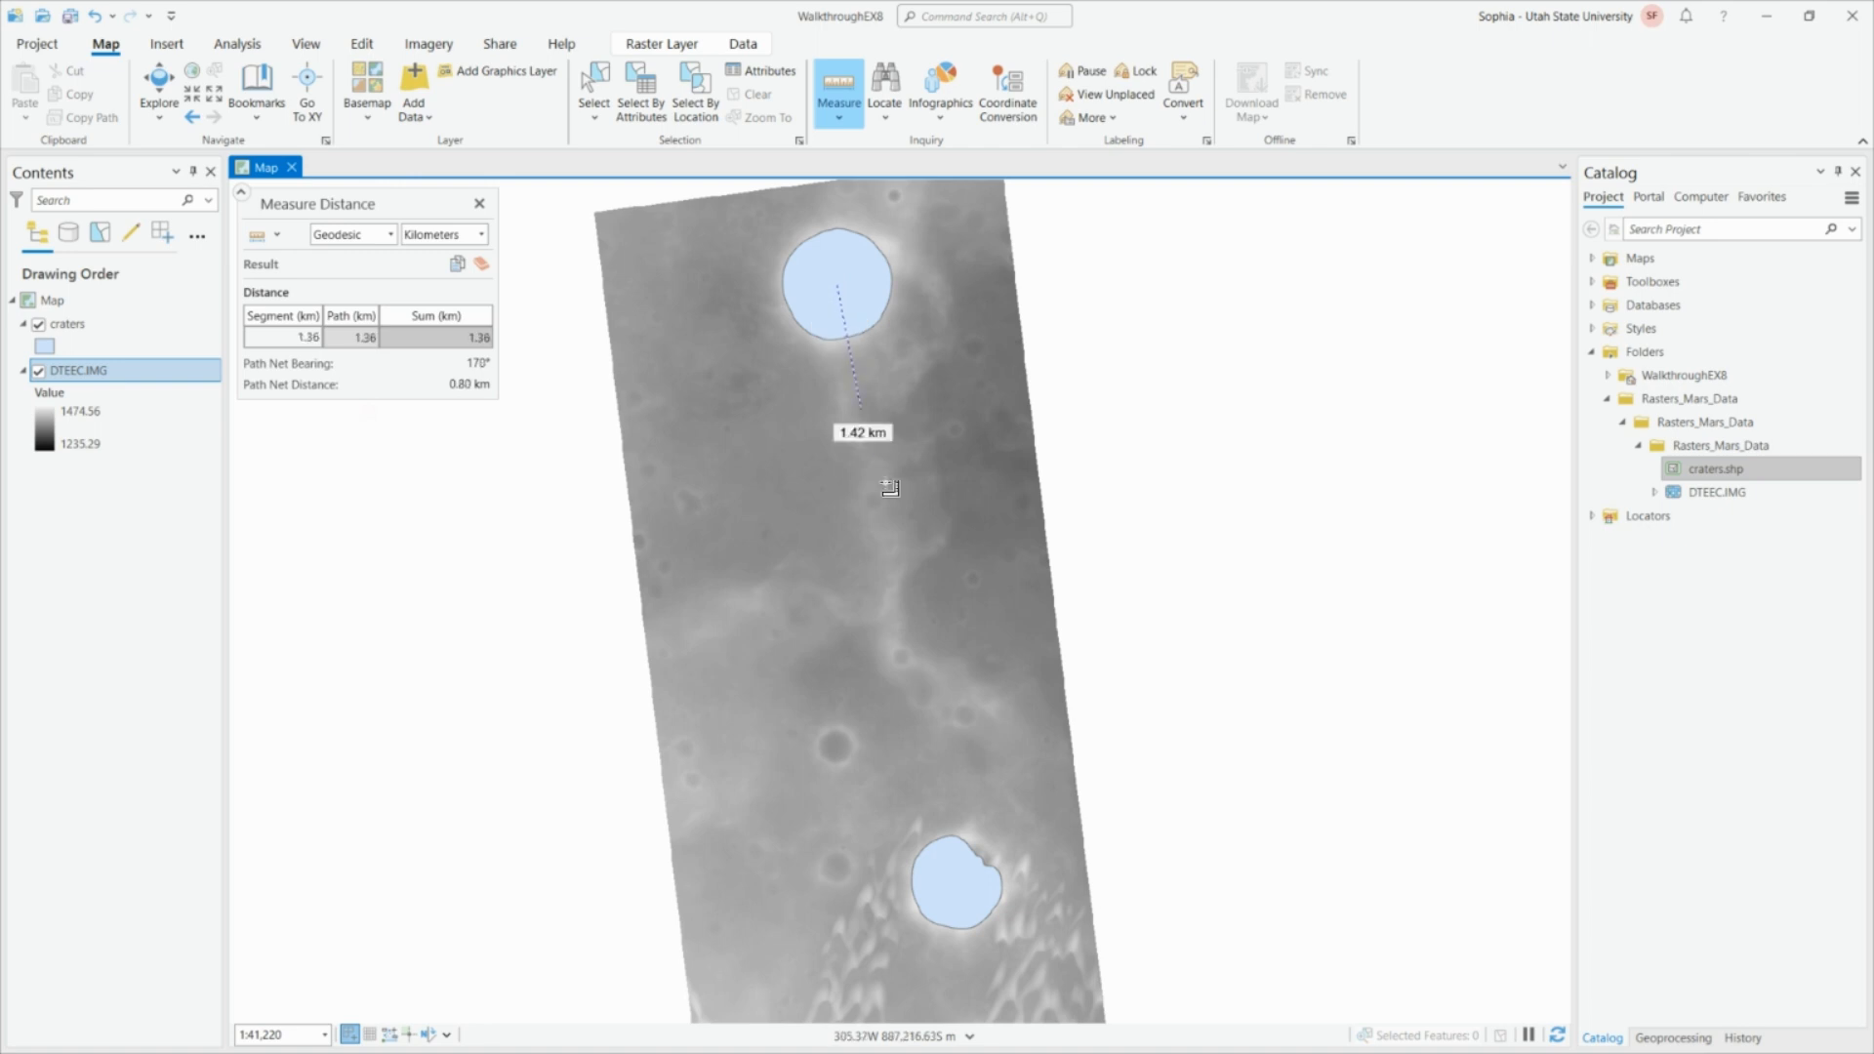
click(961, 889)
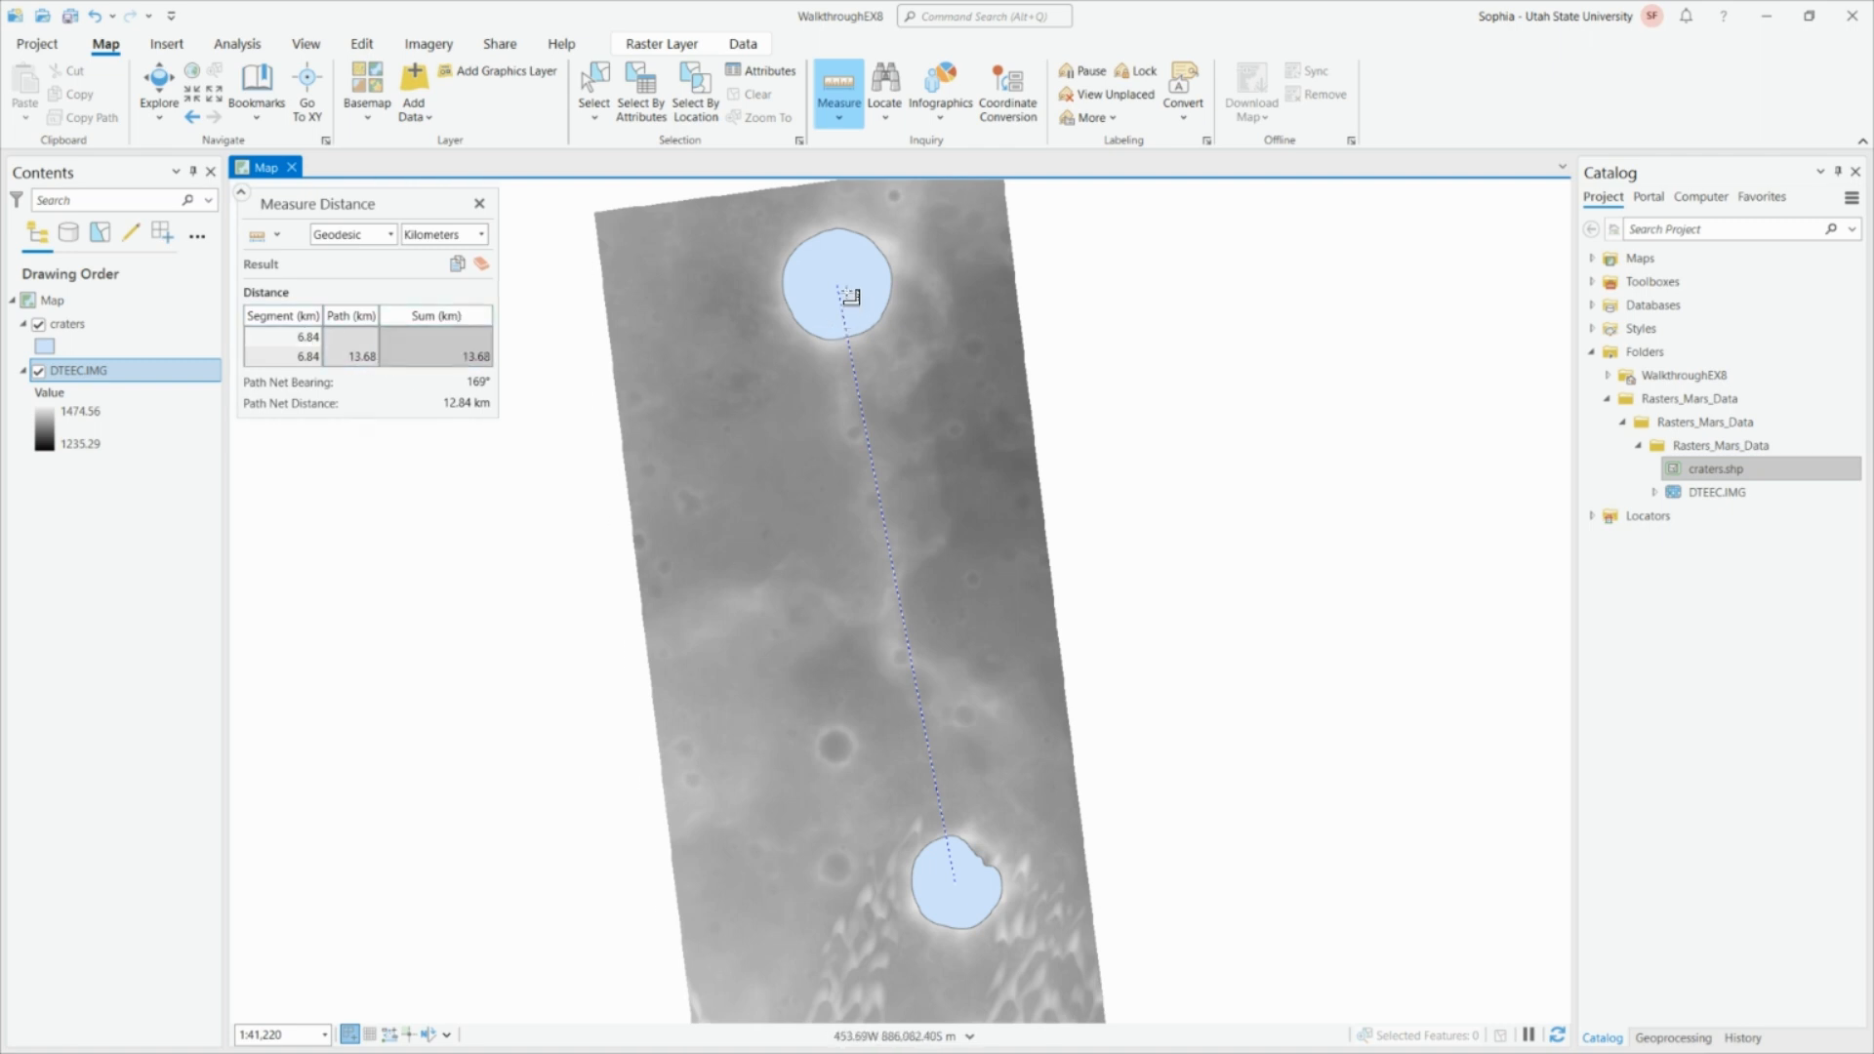
click(481, 264)
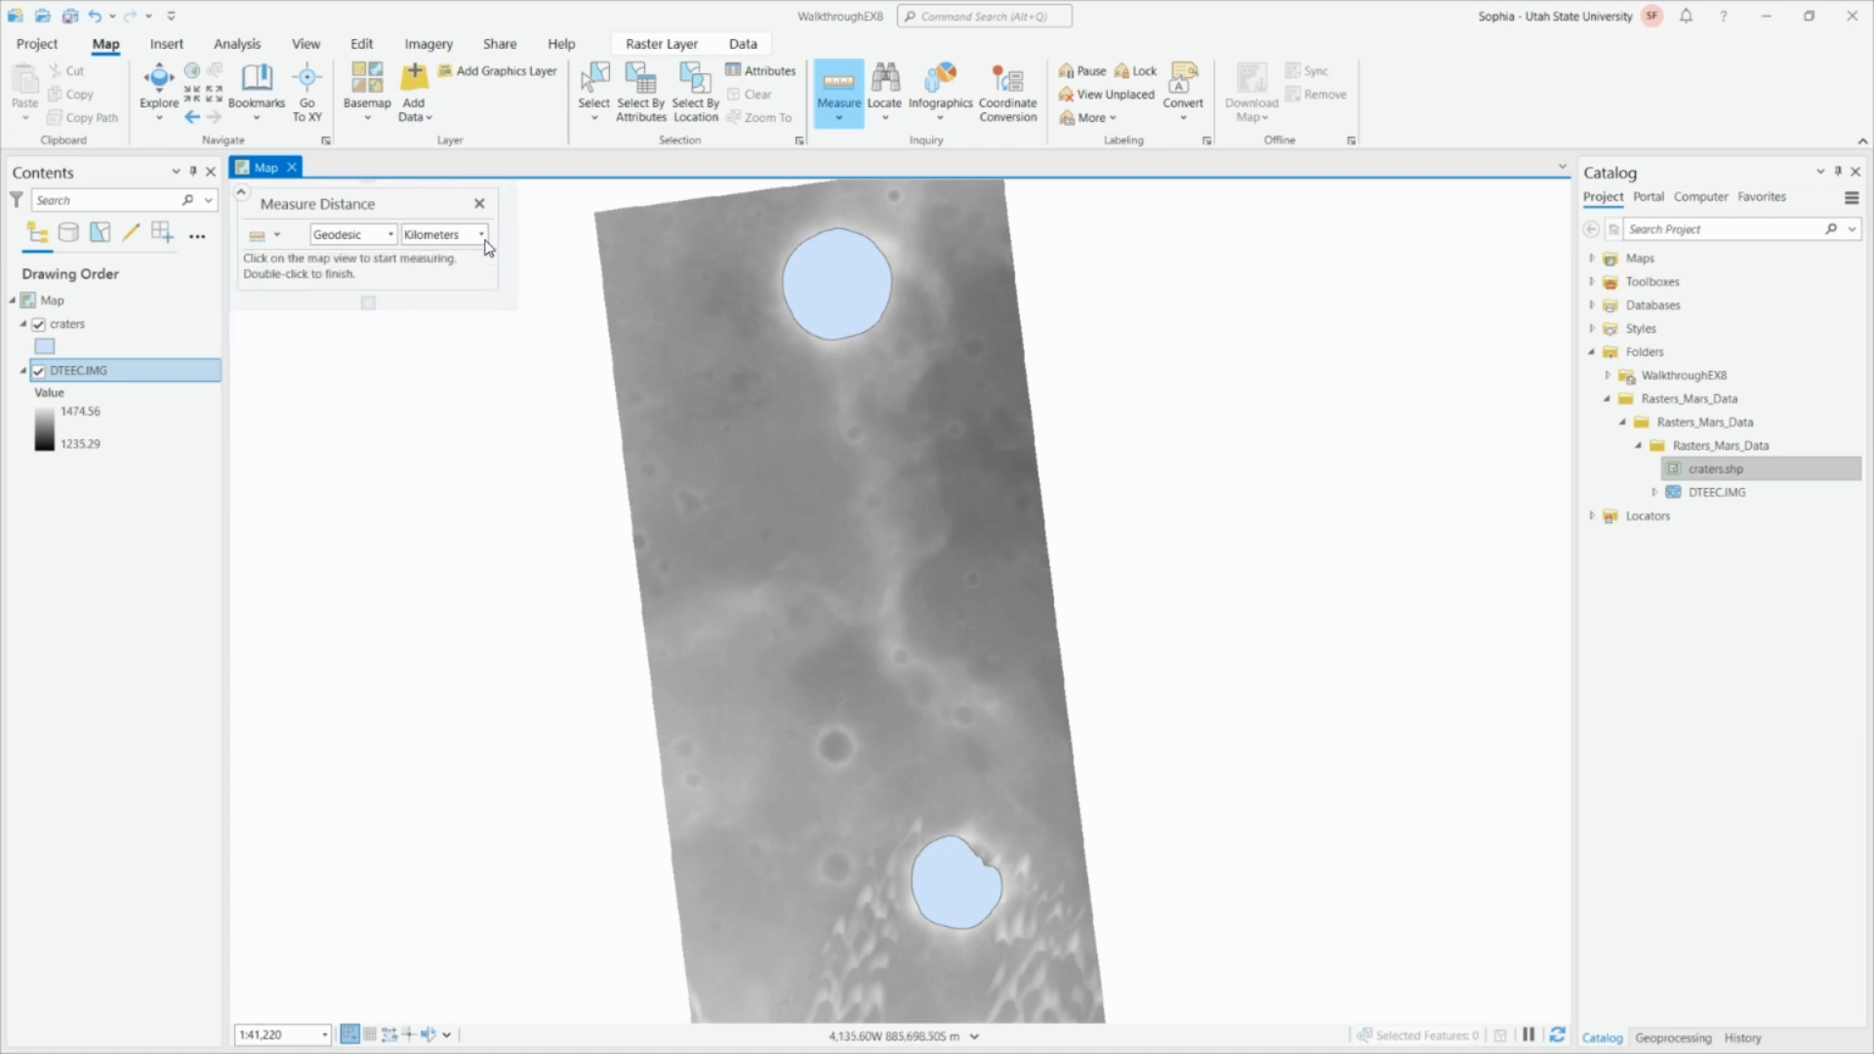
click(479, 203)
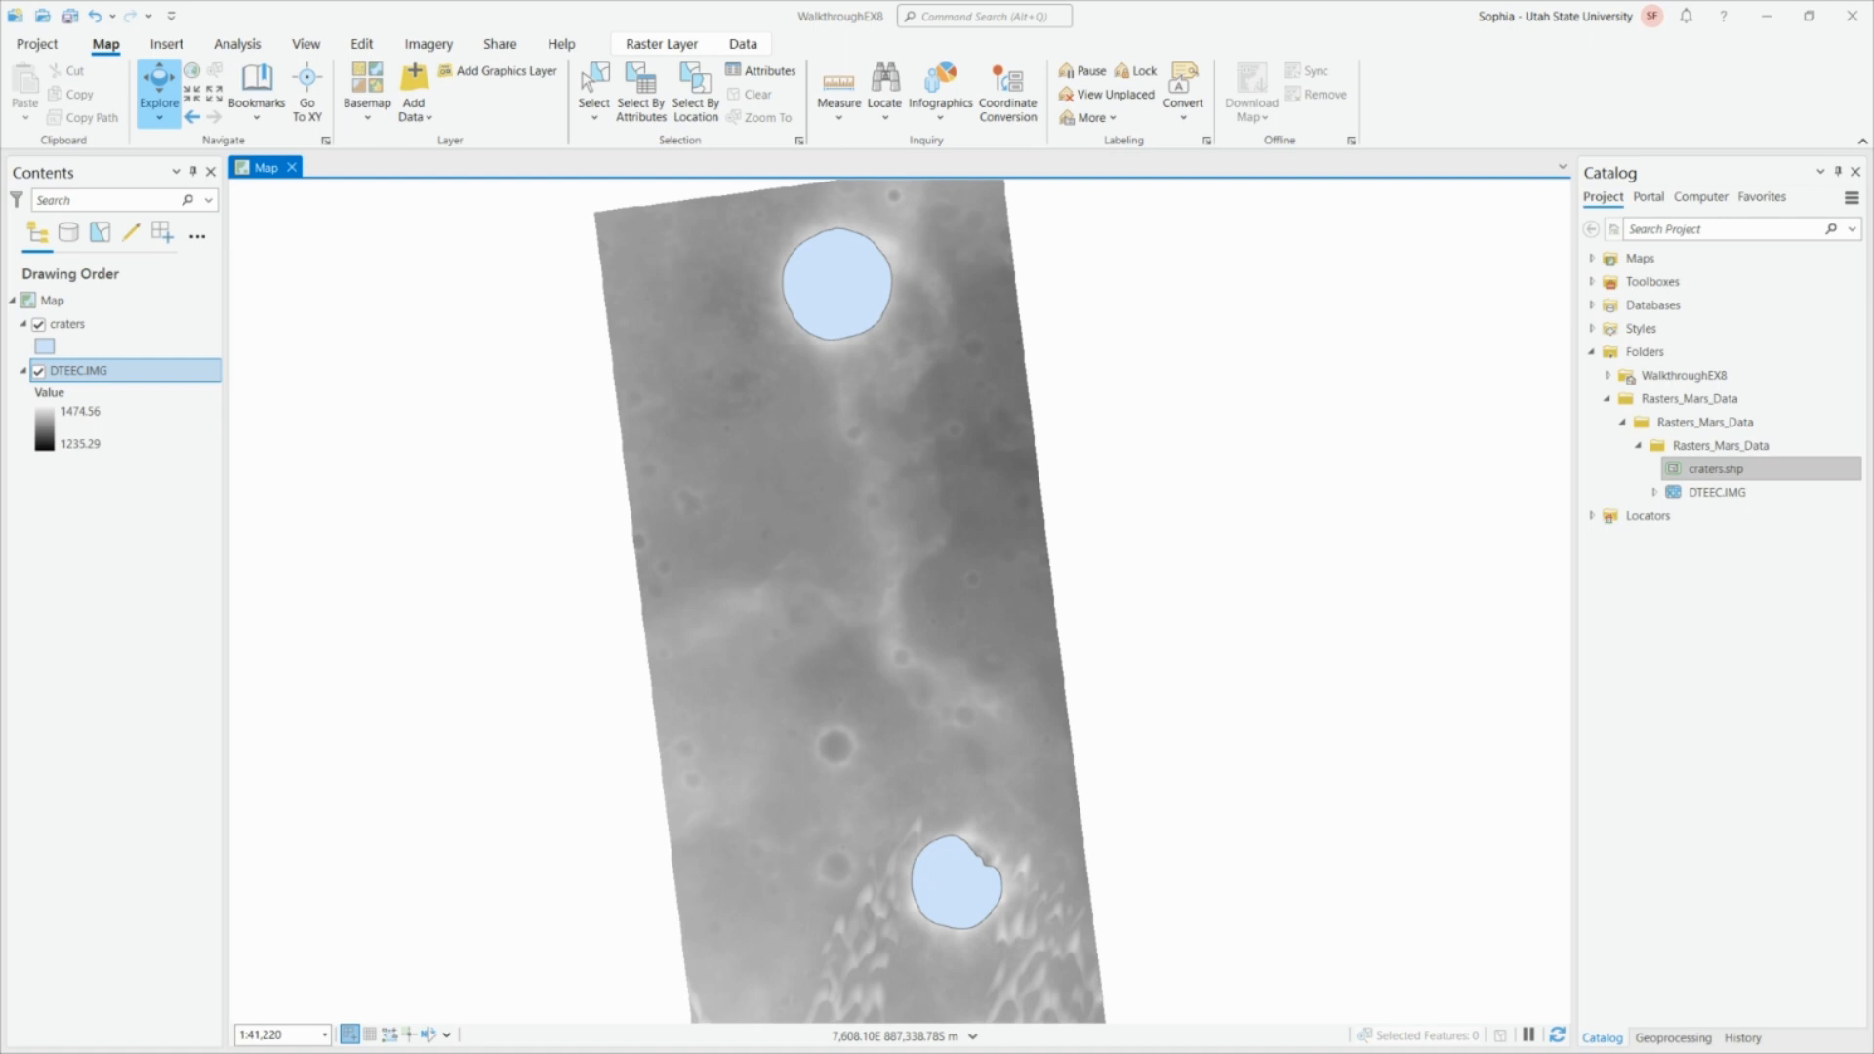
Find the Spatial Analyst Hillshade geoprocessing tool and set DTEEC.IMG as its input raster.
click(1665, 1040)
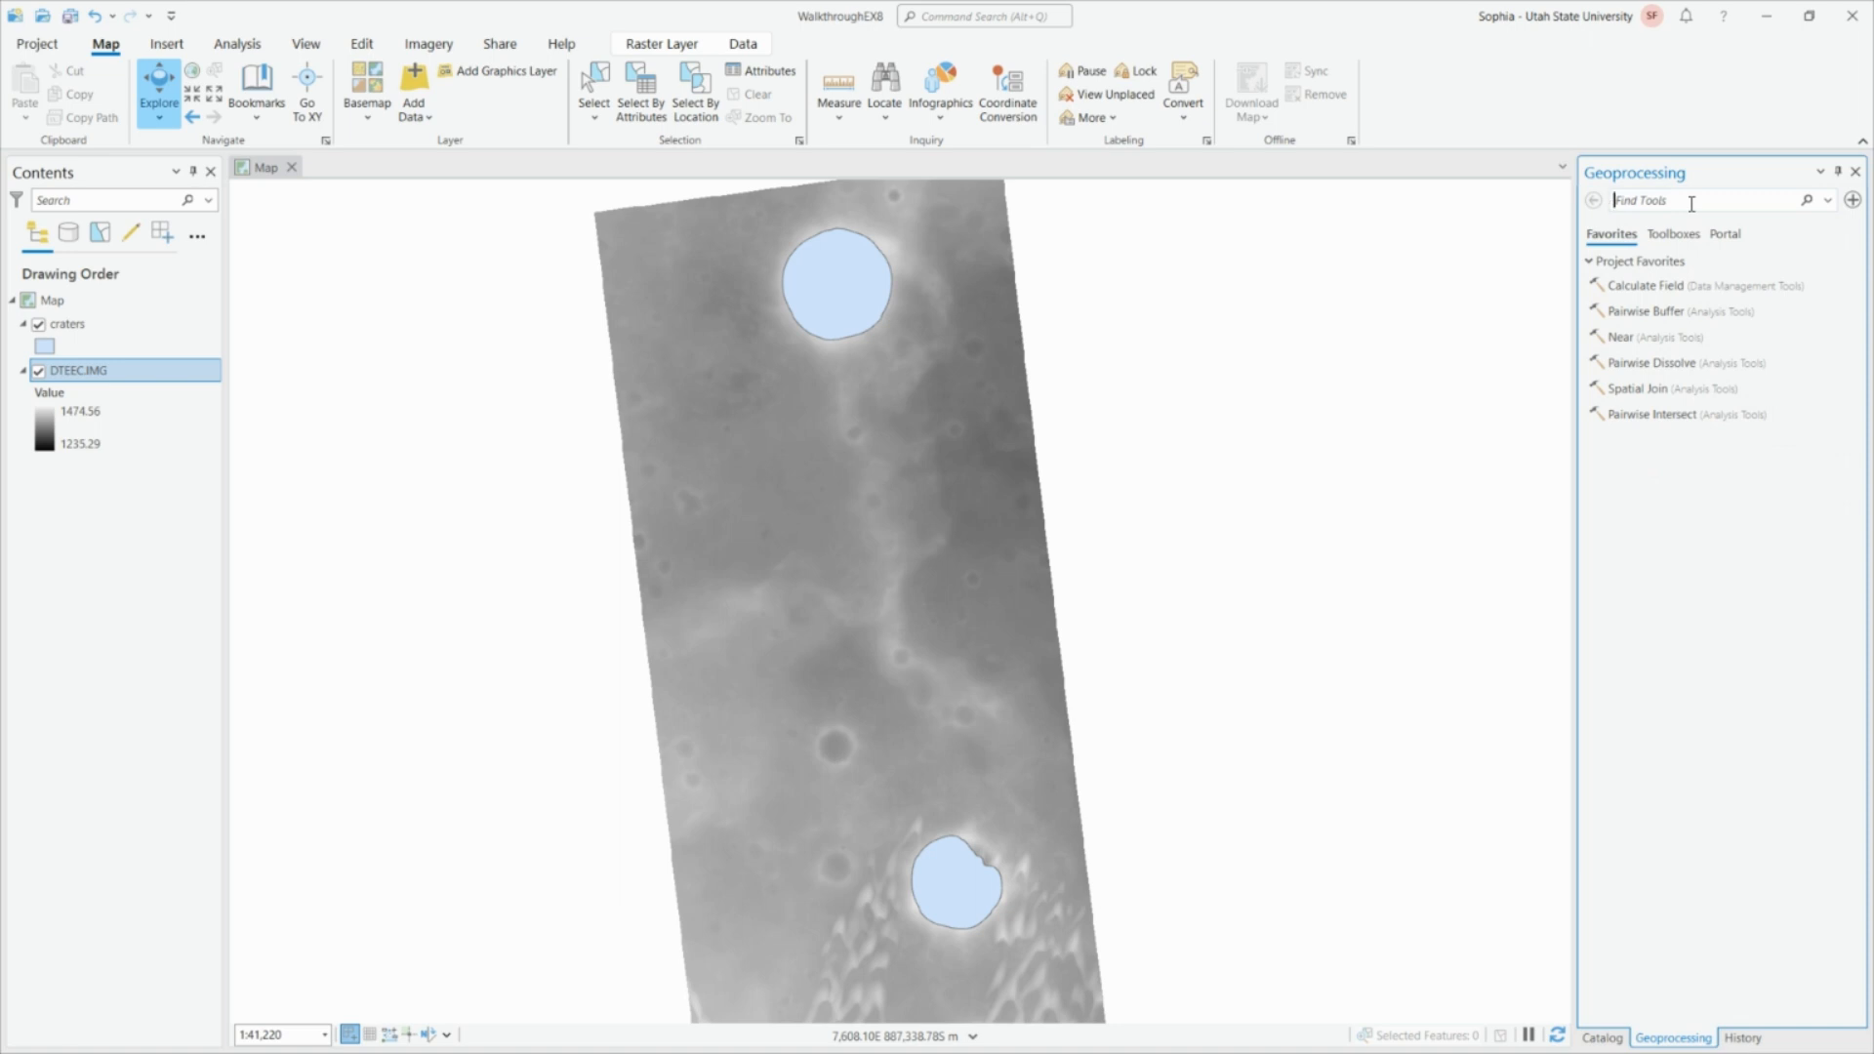
text(hillshade)
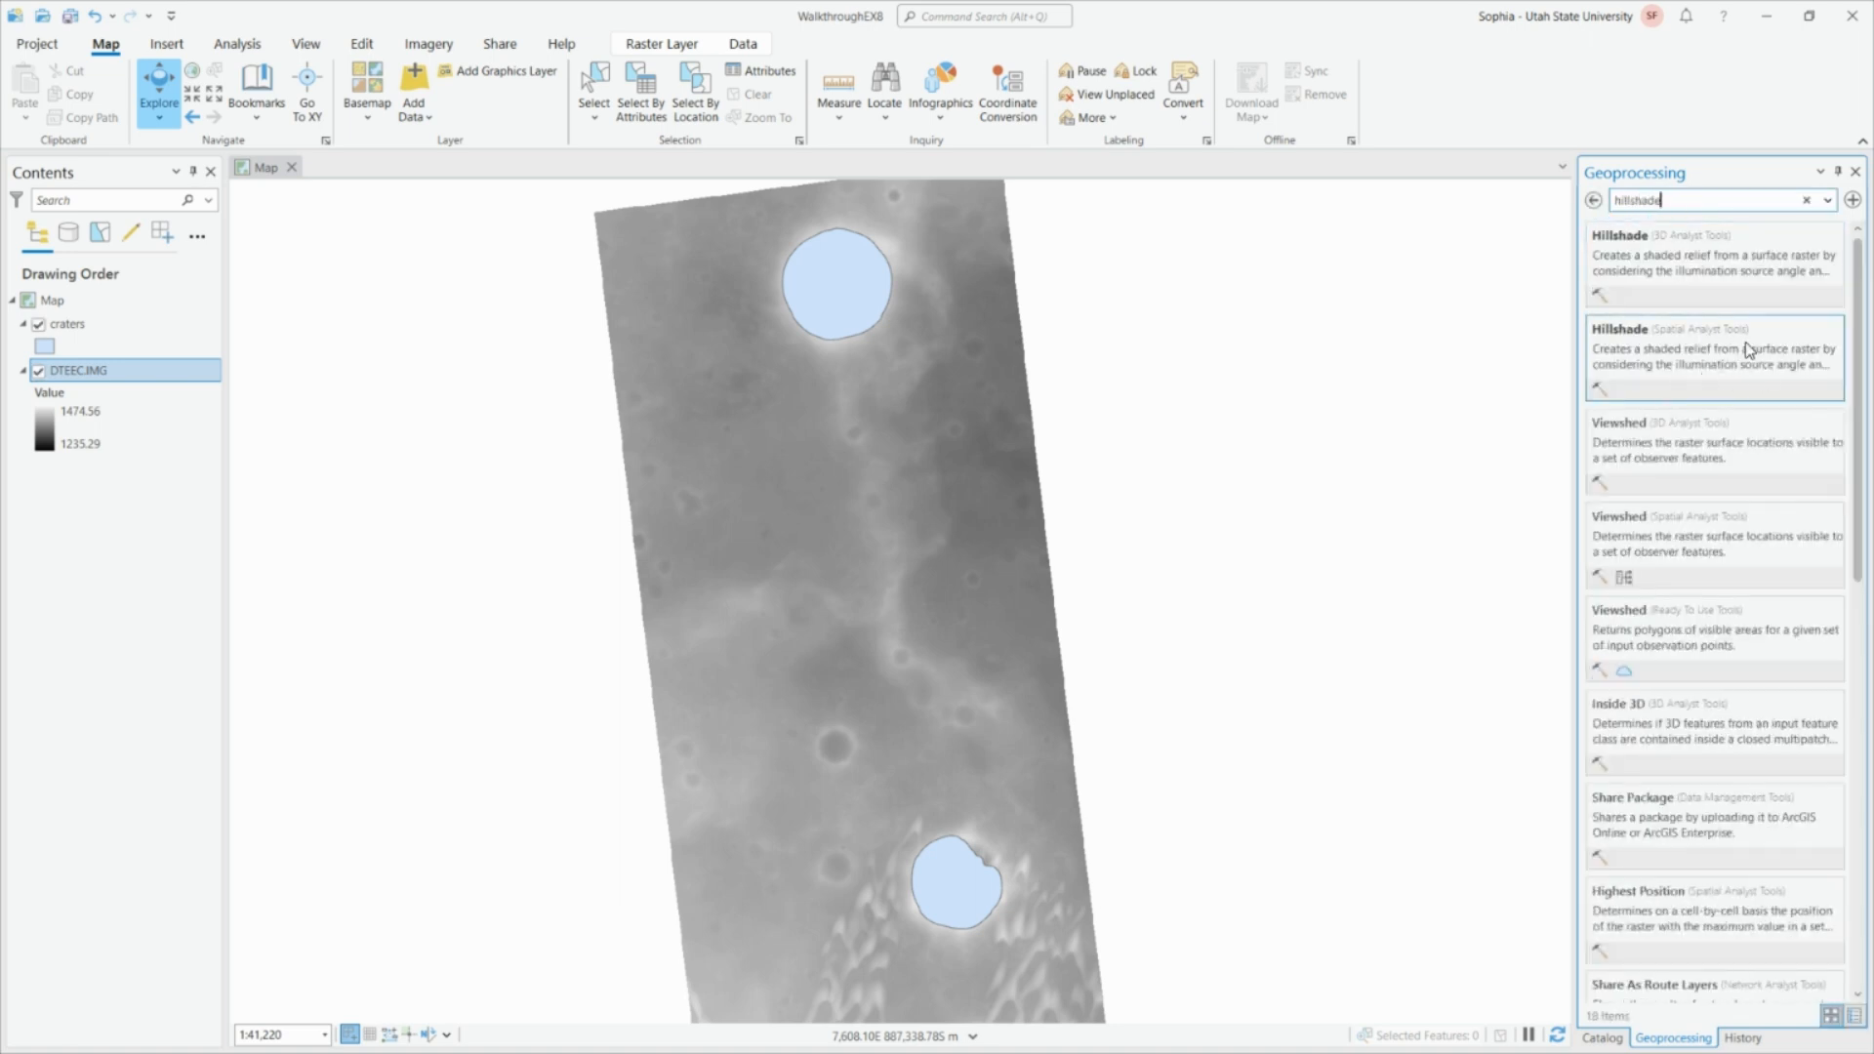
click(1647, 347)
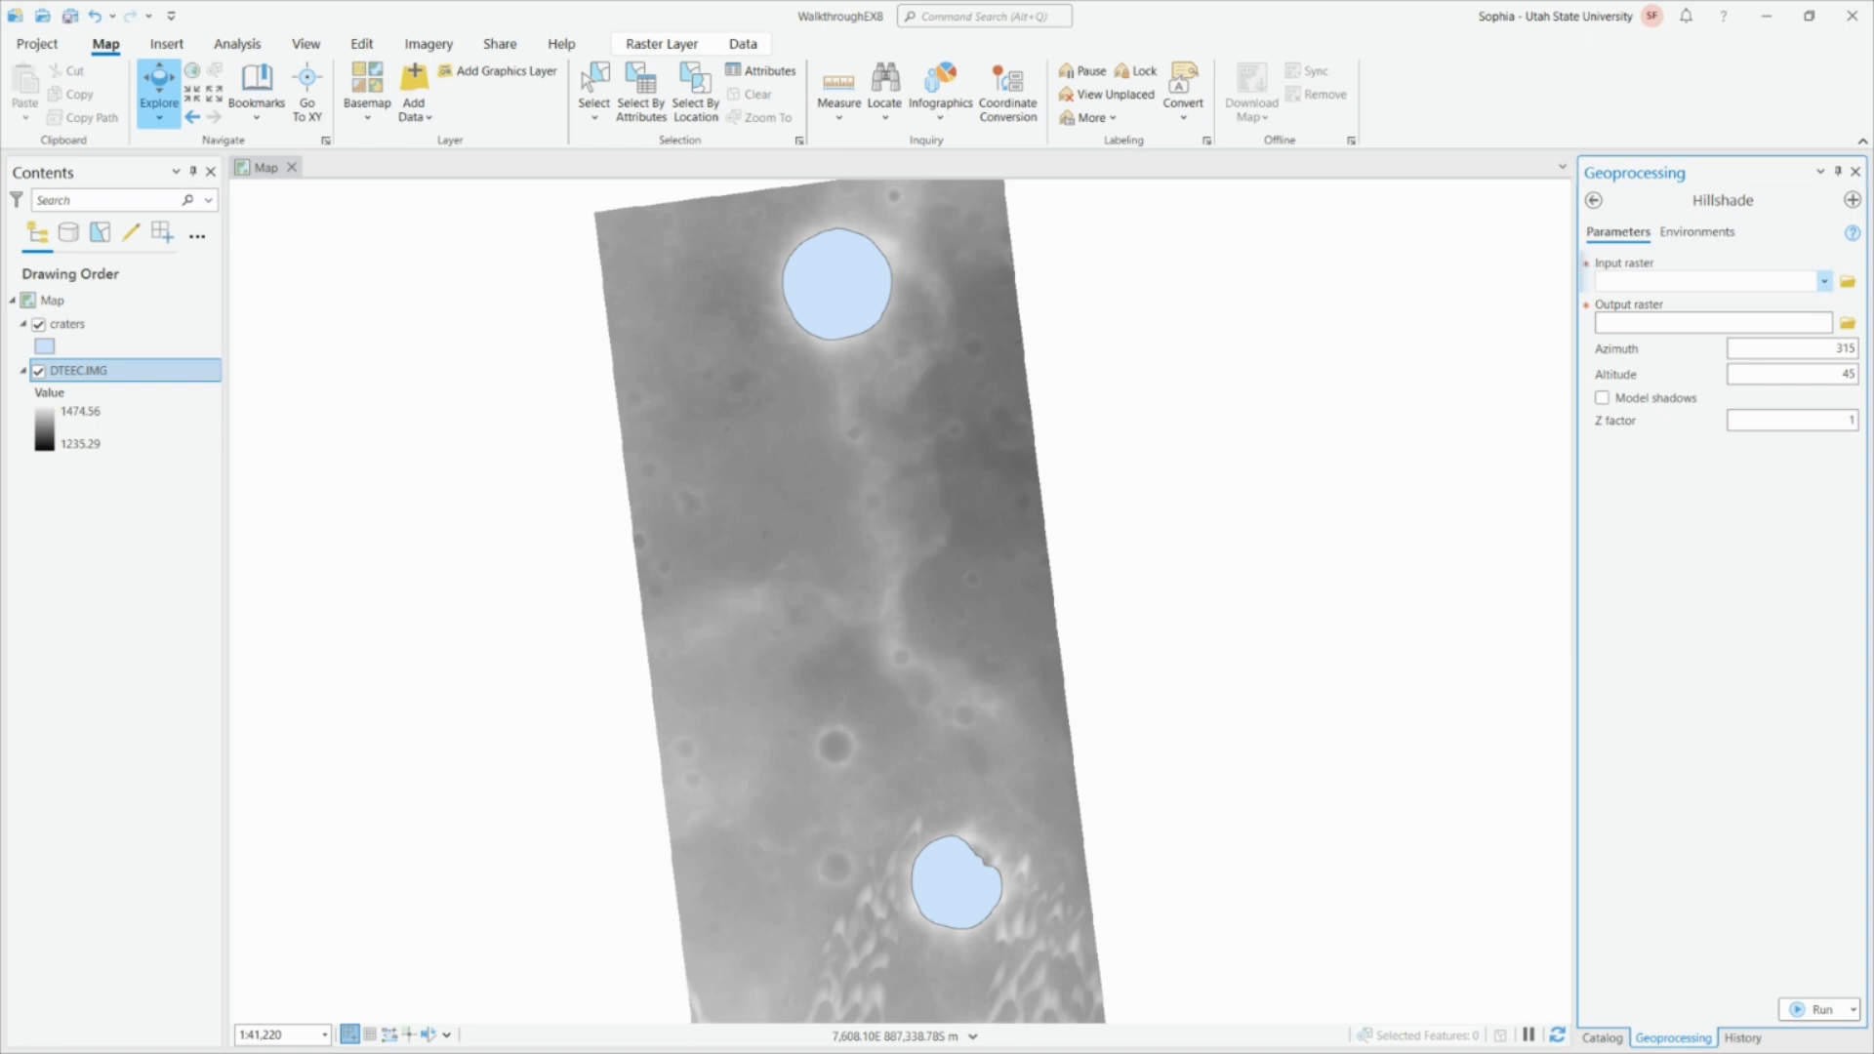
click(1825, 283)
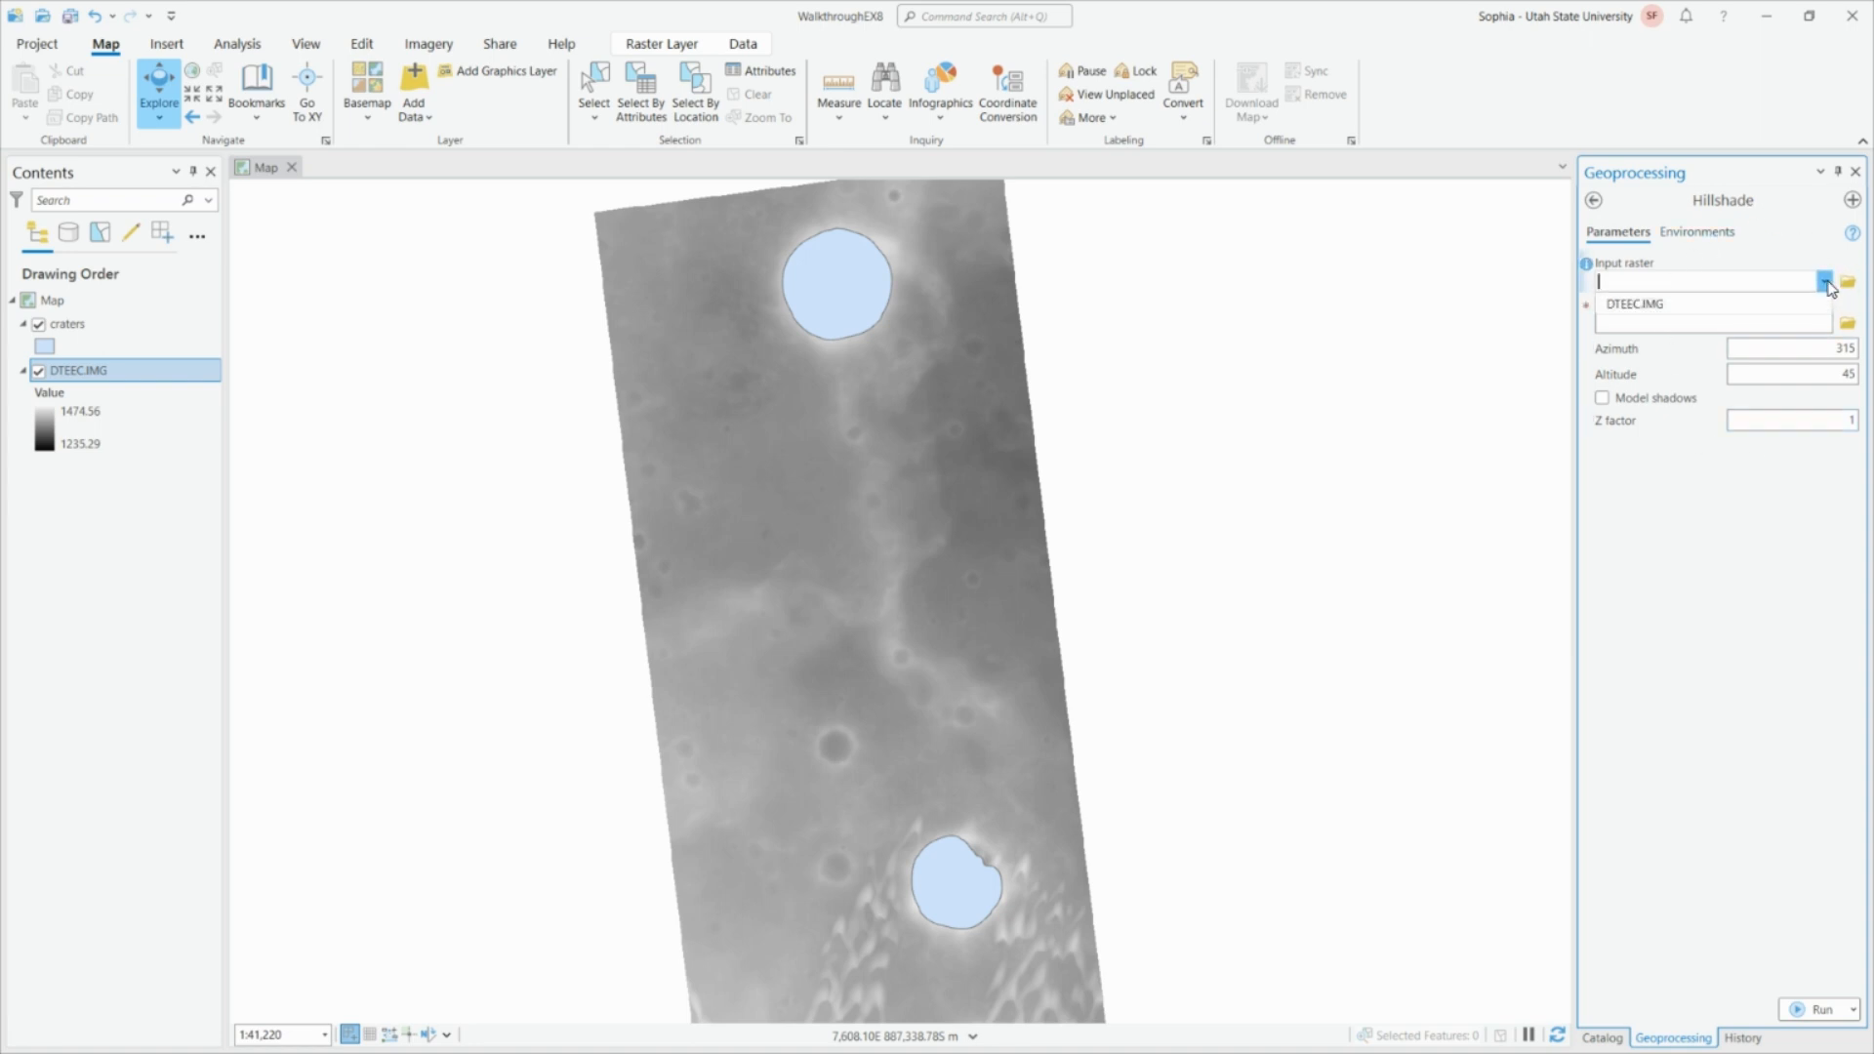
click(1649, 309)
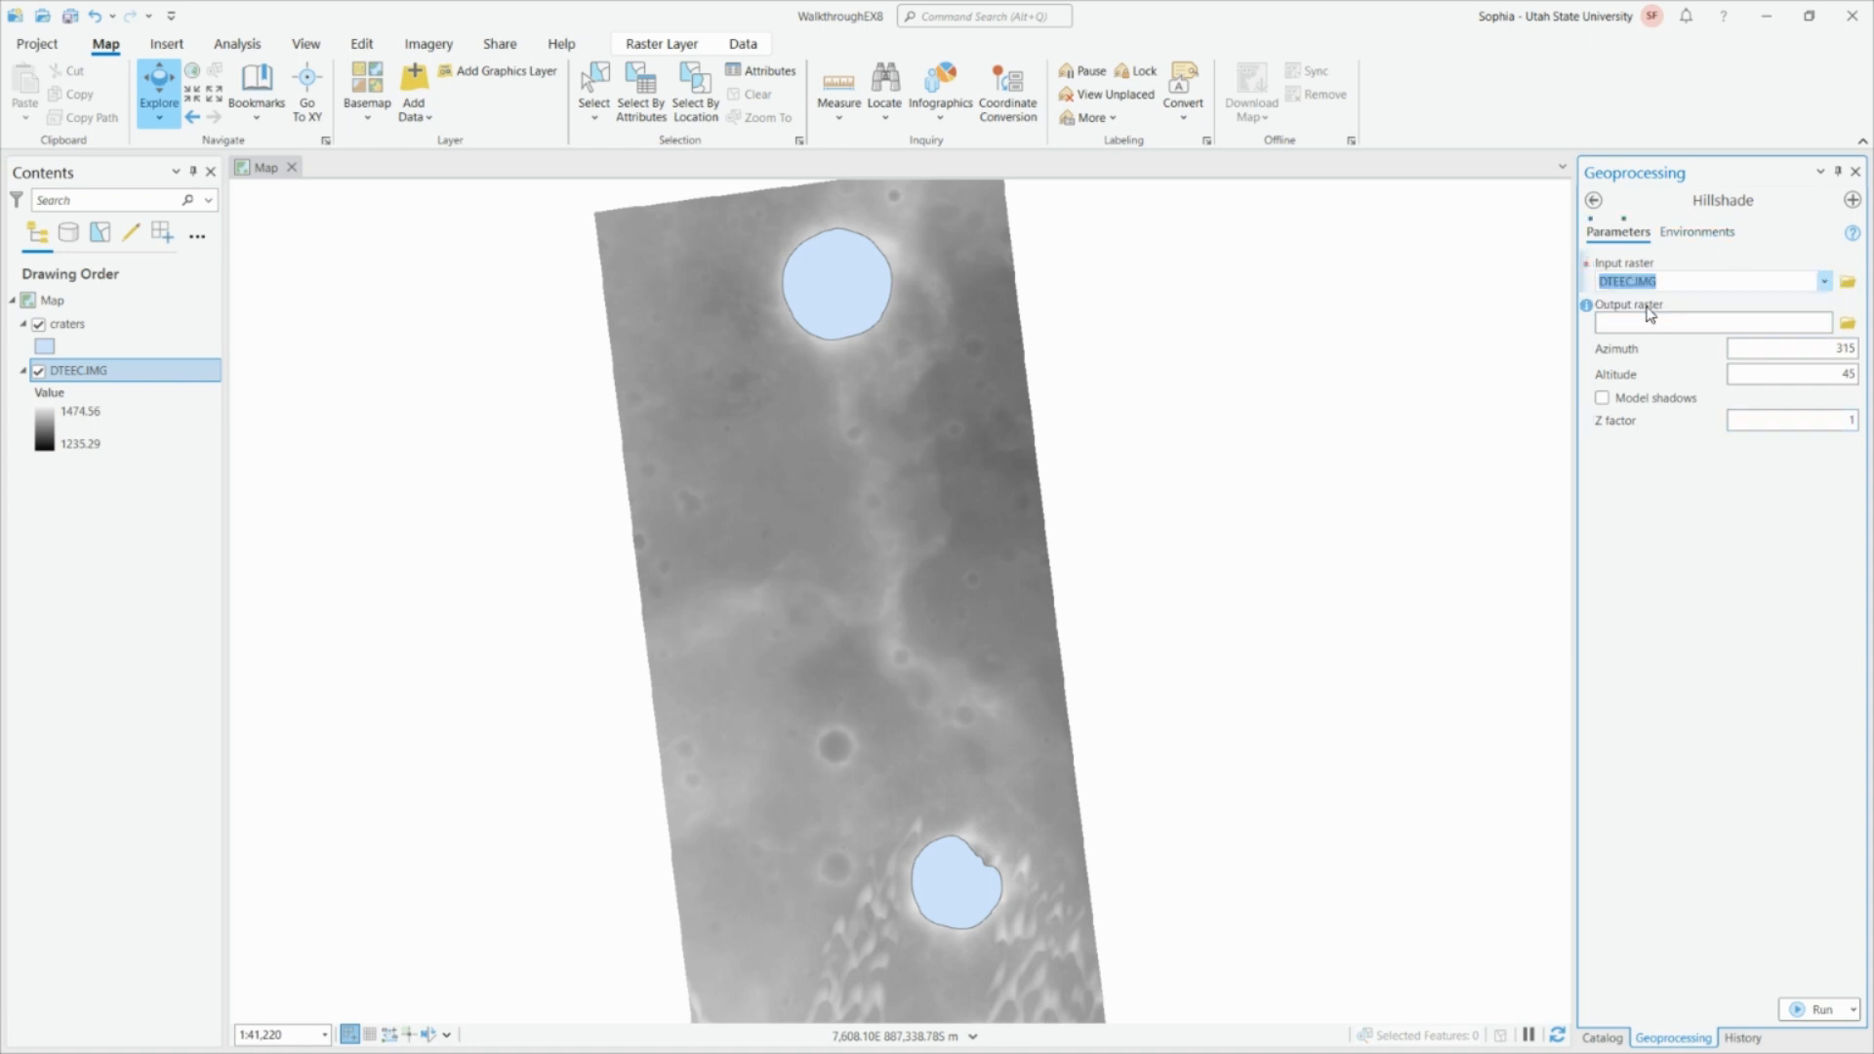
Name the hillshade output raster DTEEC_hs in the WalkthroughEX8 geodatabase and run the tool.
click(1784, 323)
text(alkthroughEX8.gdb\)
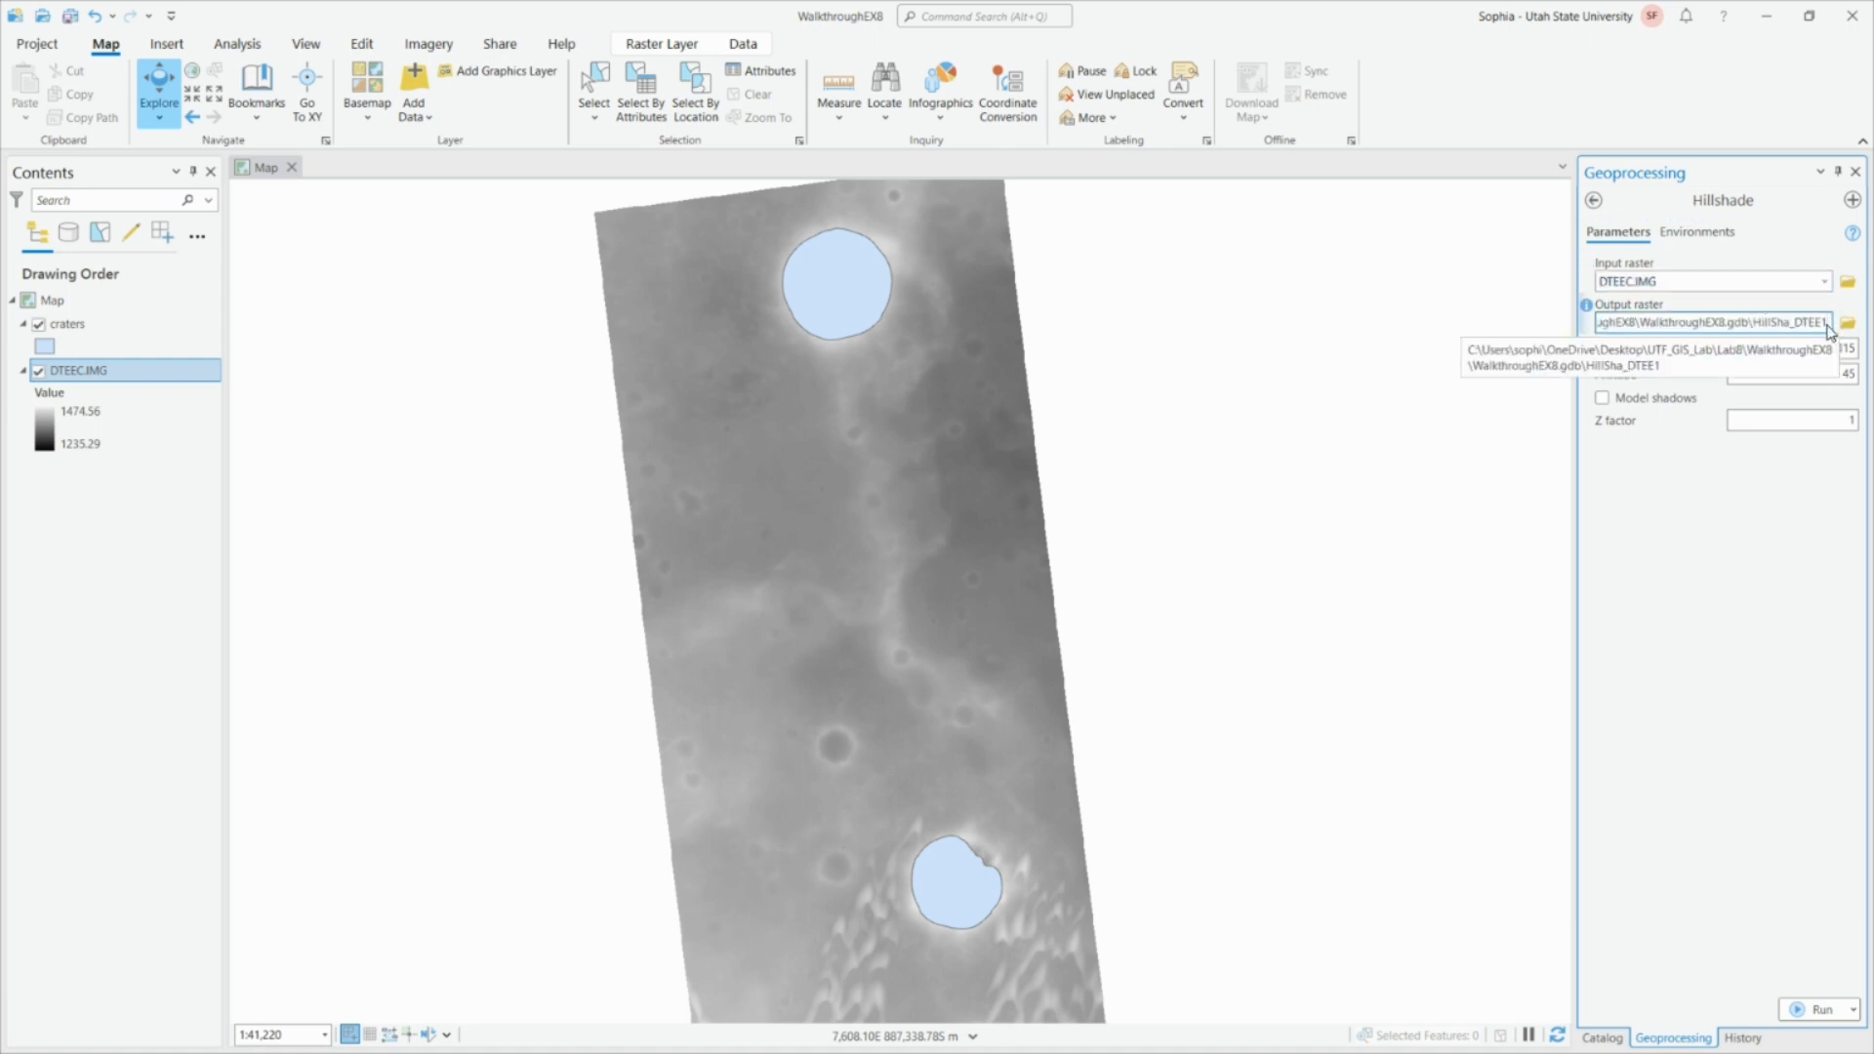
mouse_move(1822, 323)
mouse_down()
mouse_move(1753, 329)
mouse_move(1827, 326)
mouse_up()
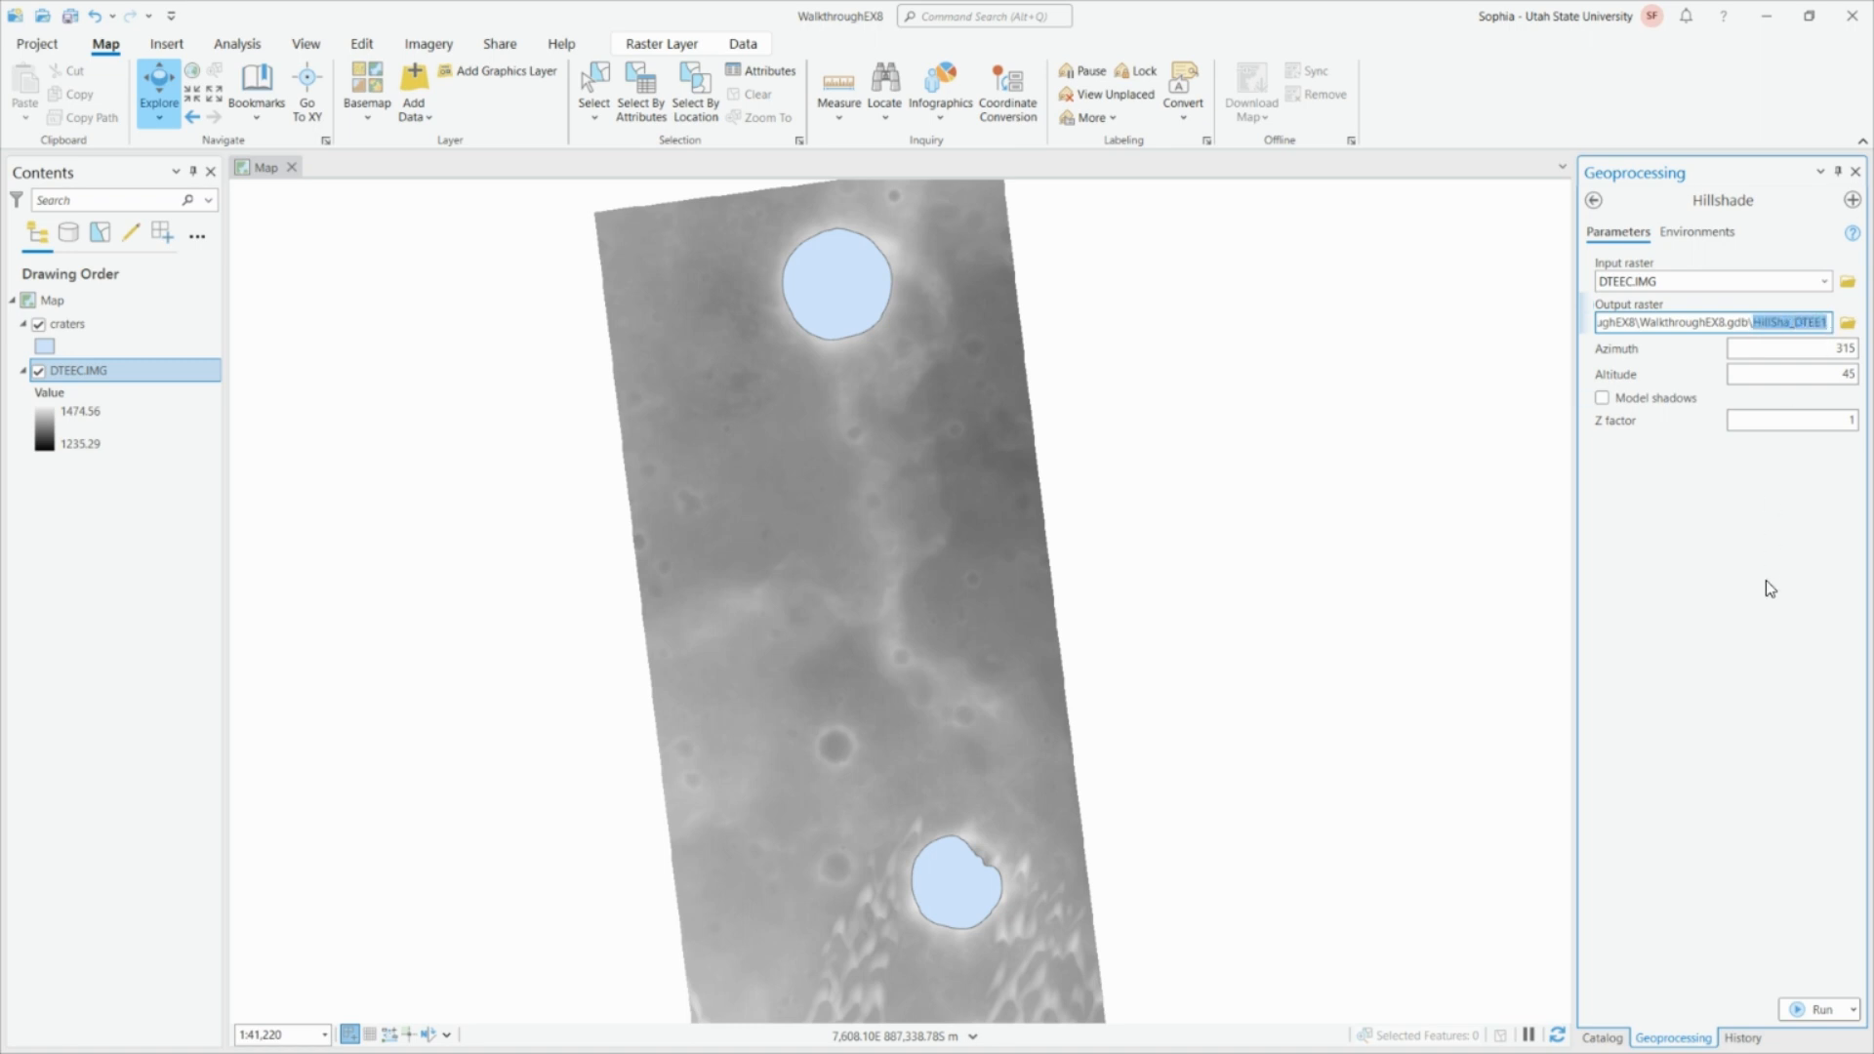
text(DT)
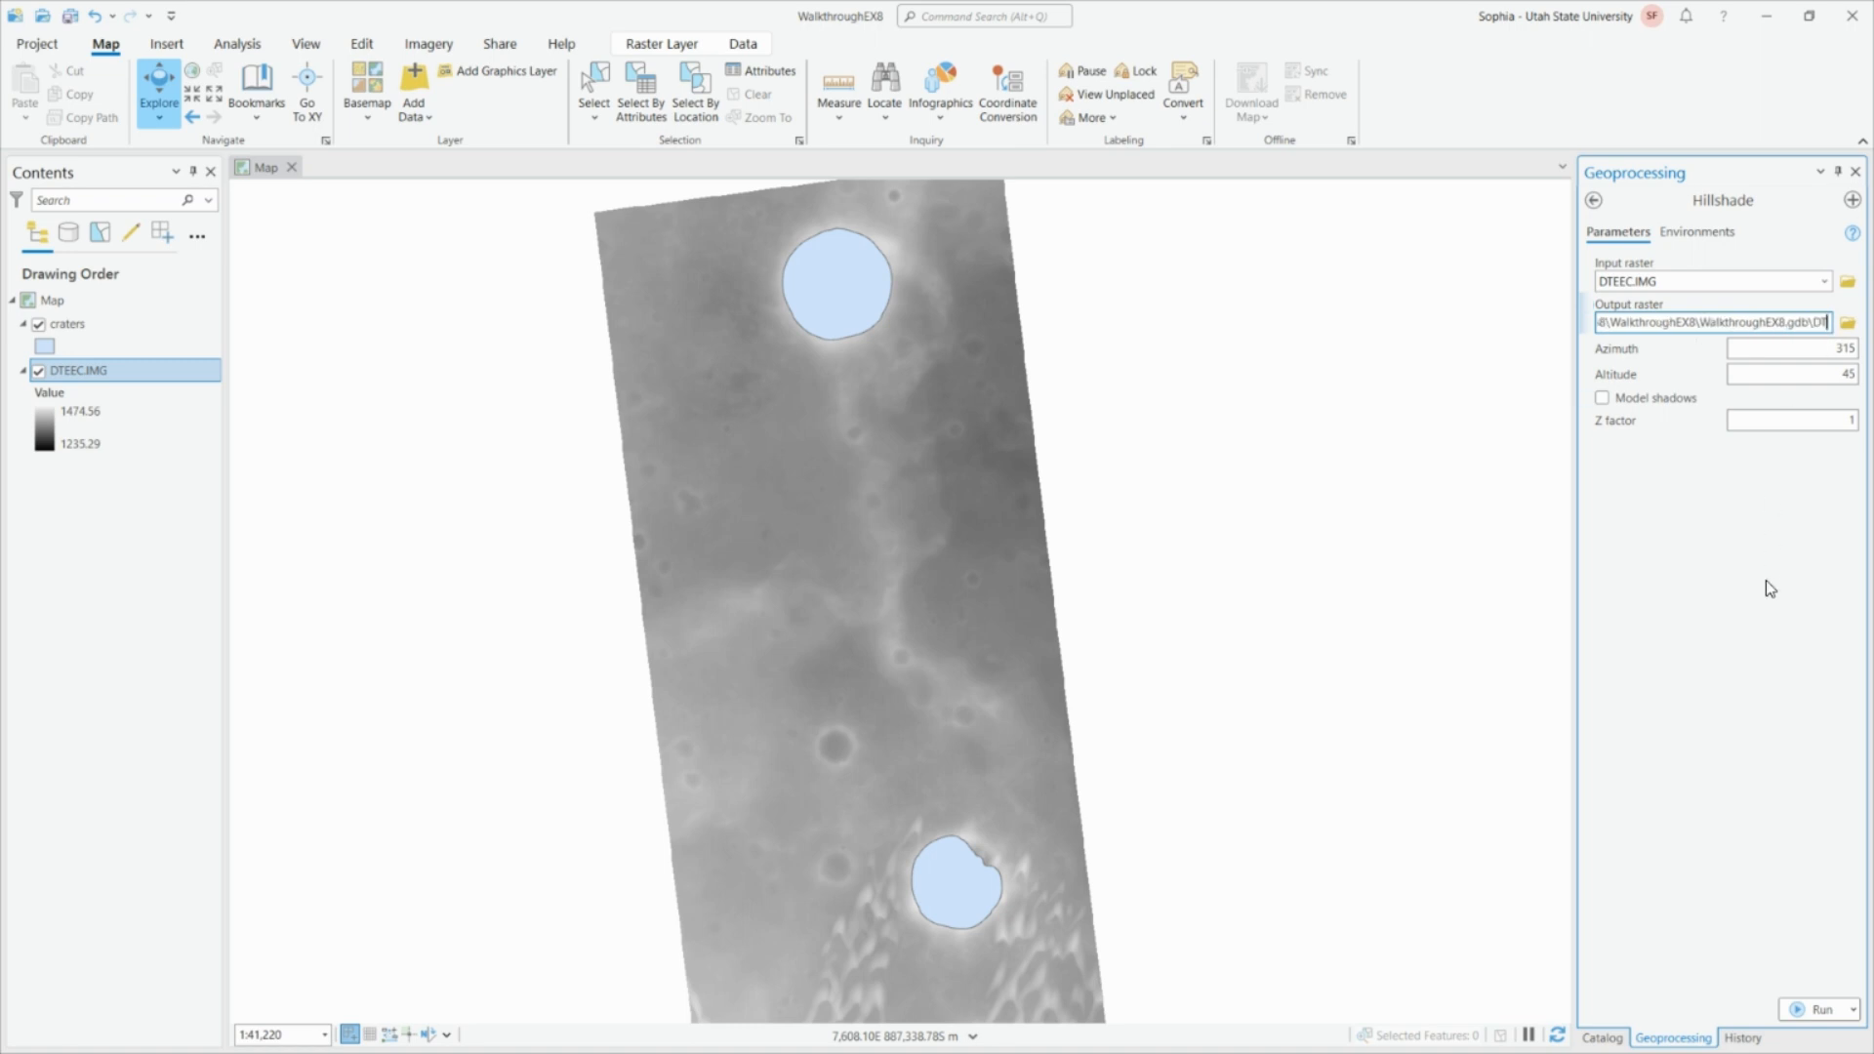
text(EEC_)
key(BackSpace)
text(_hs)
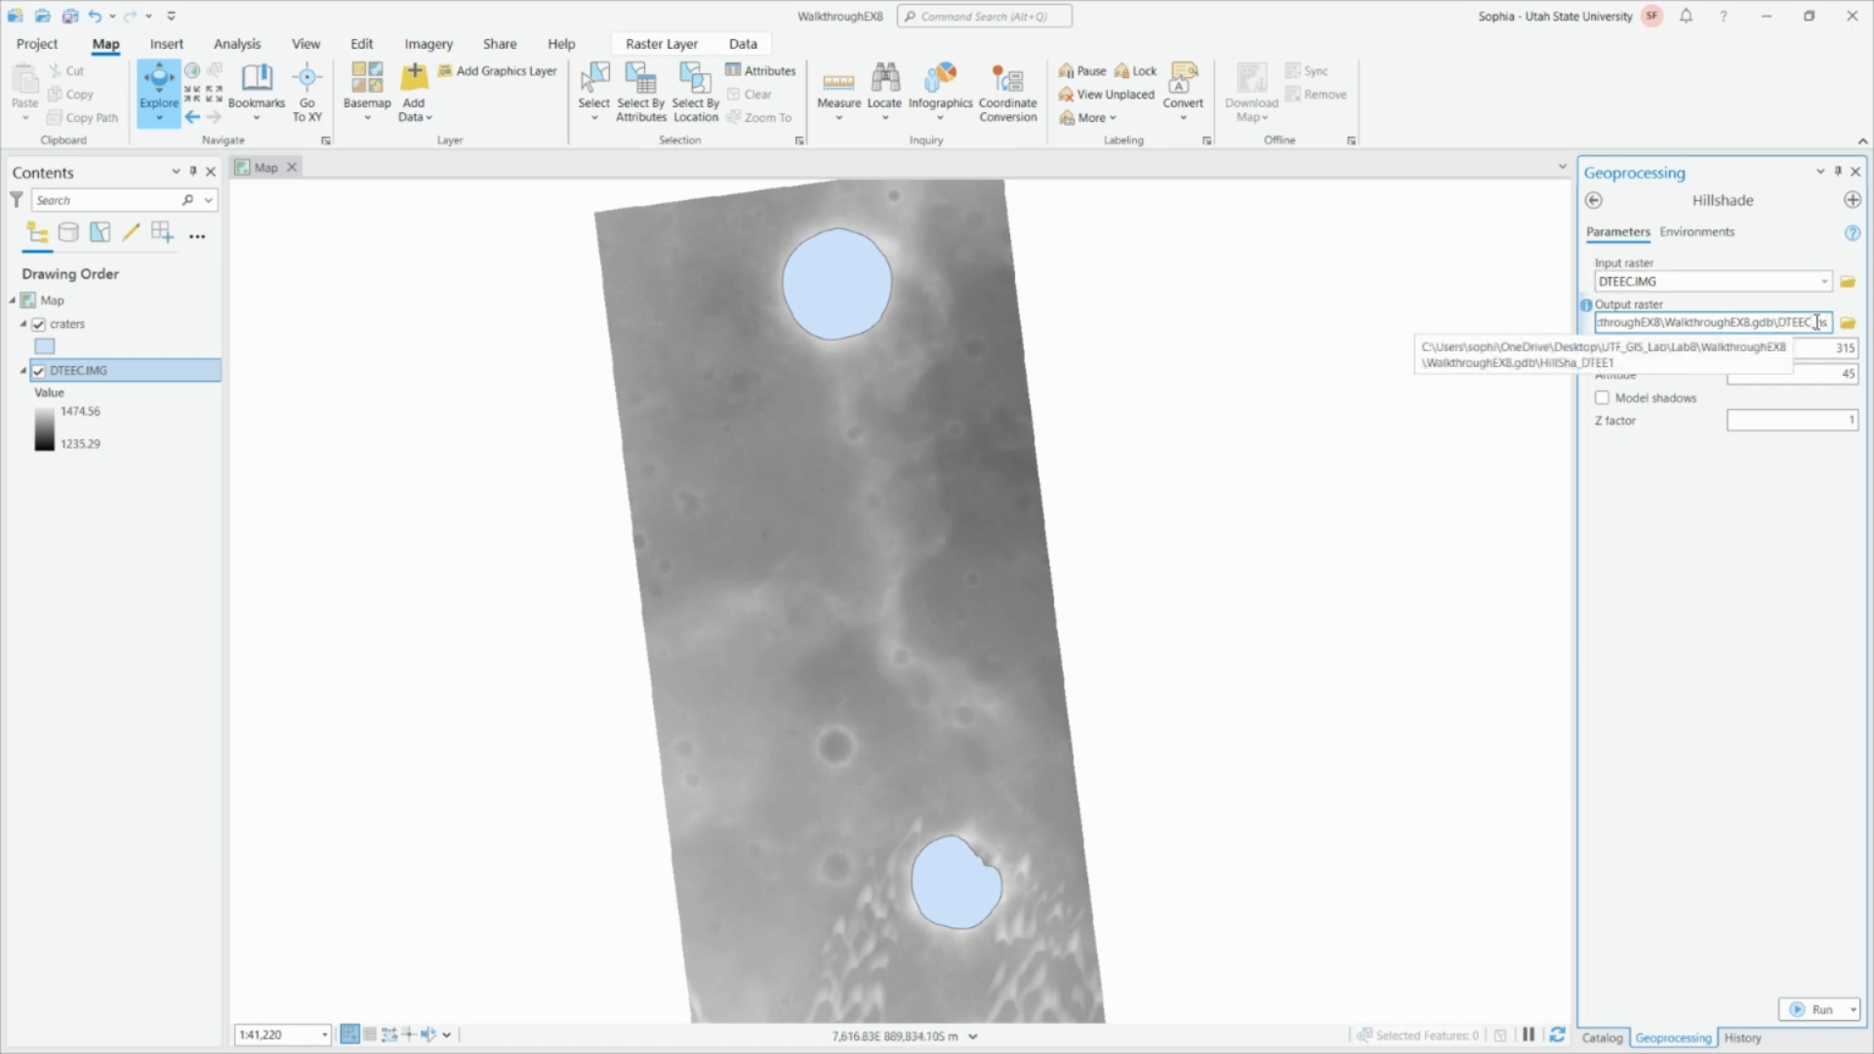
click(1792, 342)
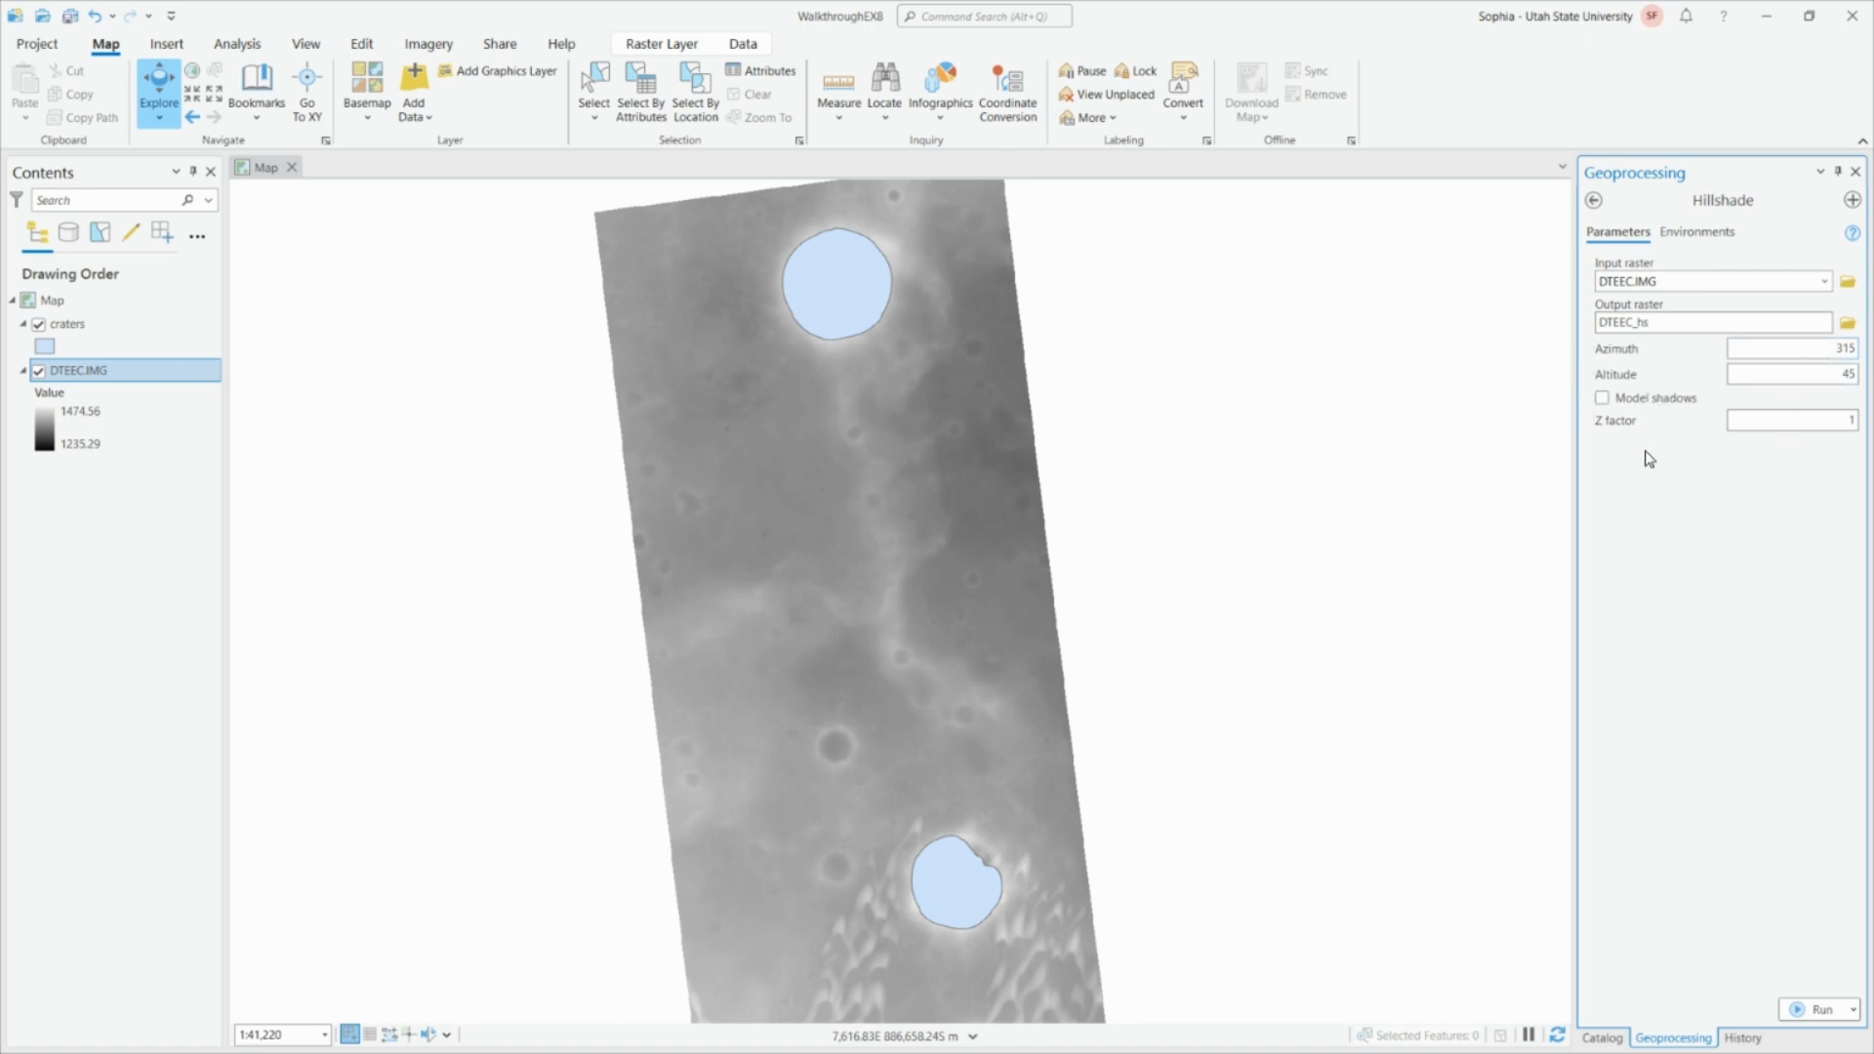
click(1817, 1009)
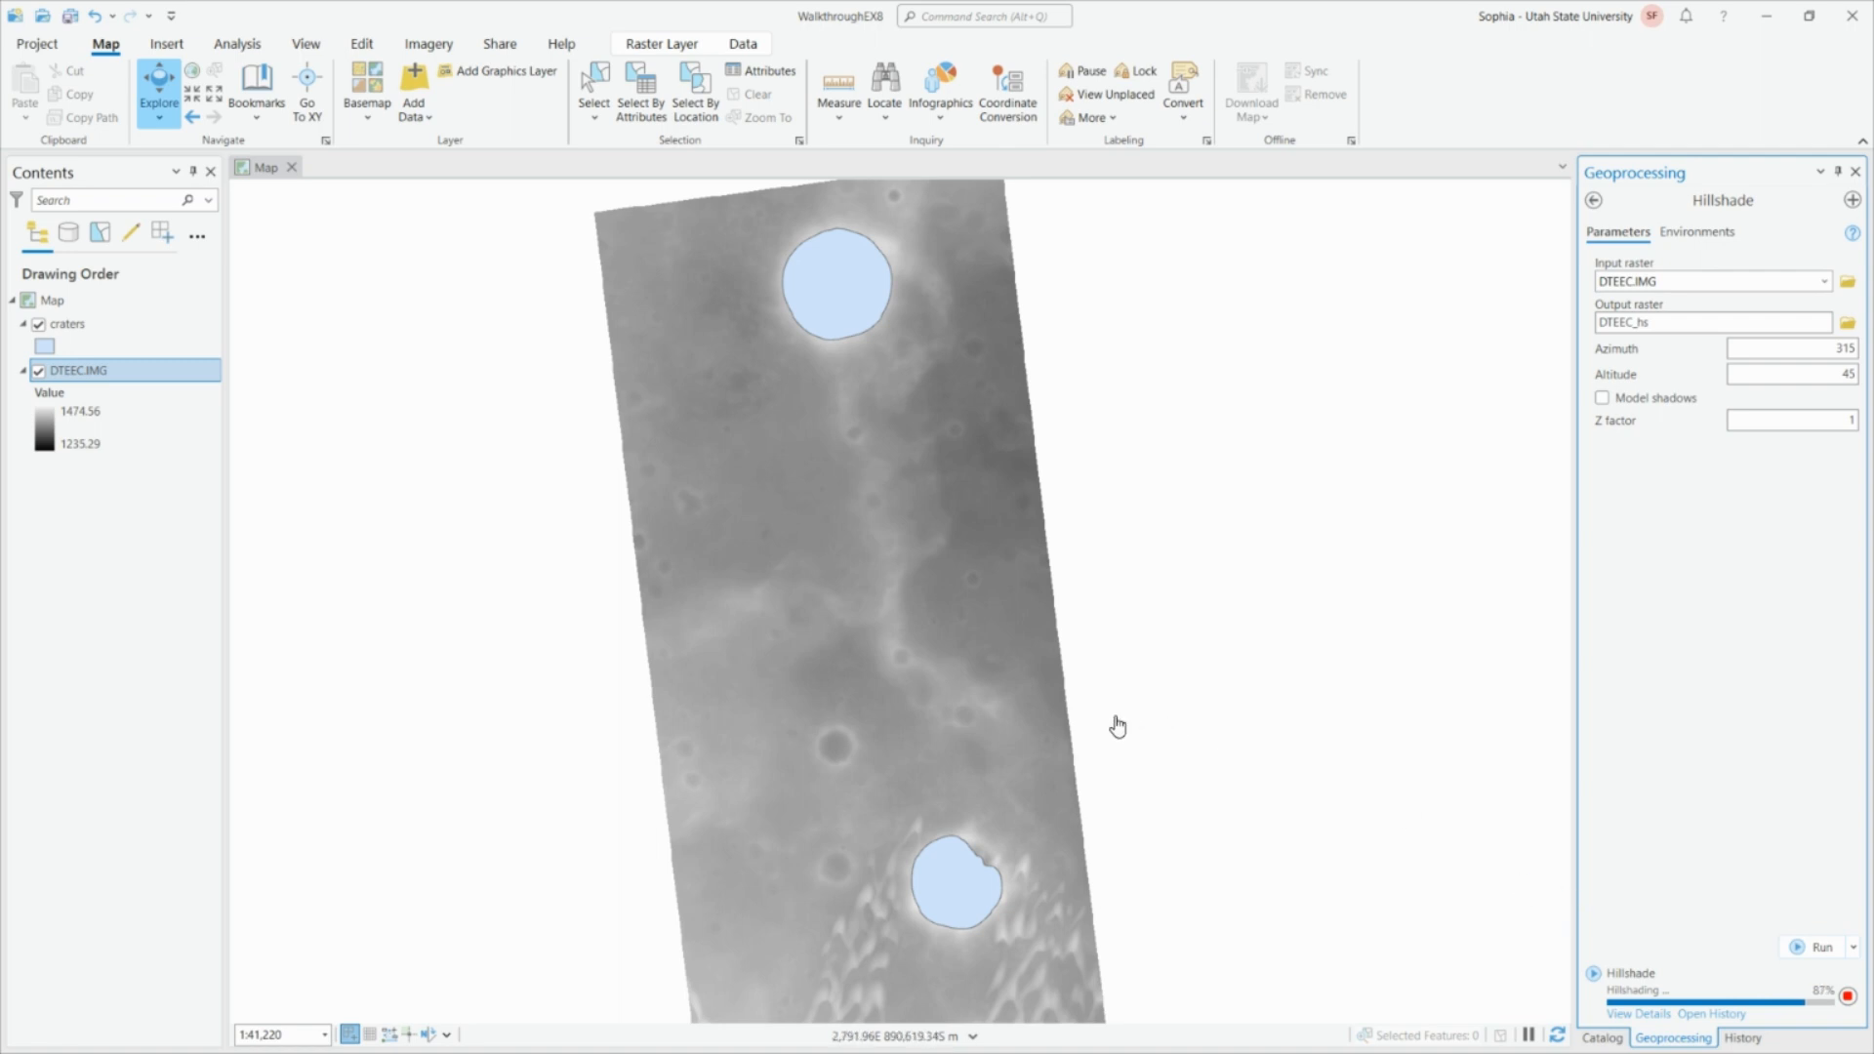
Move the DTEEC_hs layer below DTEEC.IMG in the drawing order.
scroll(1113, 717, down, 2)
drag(1073, 626, 1039, 589)
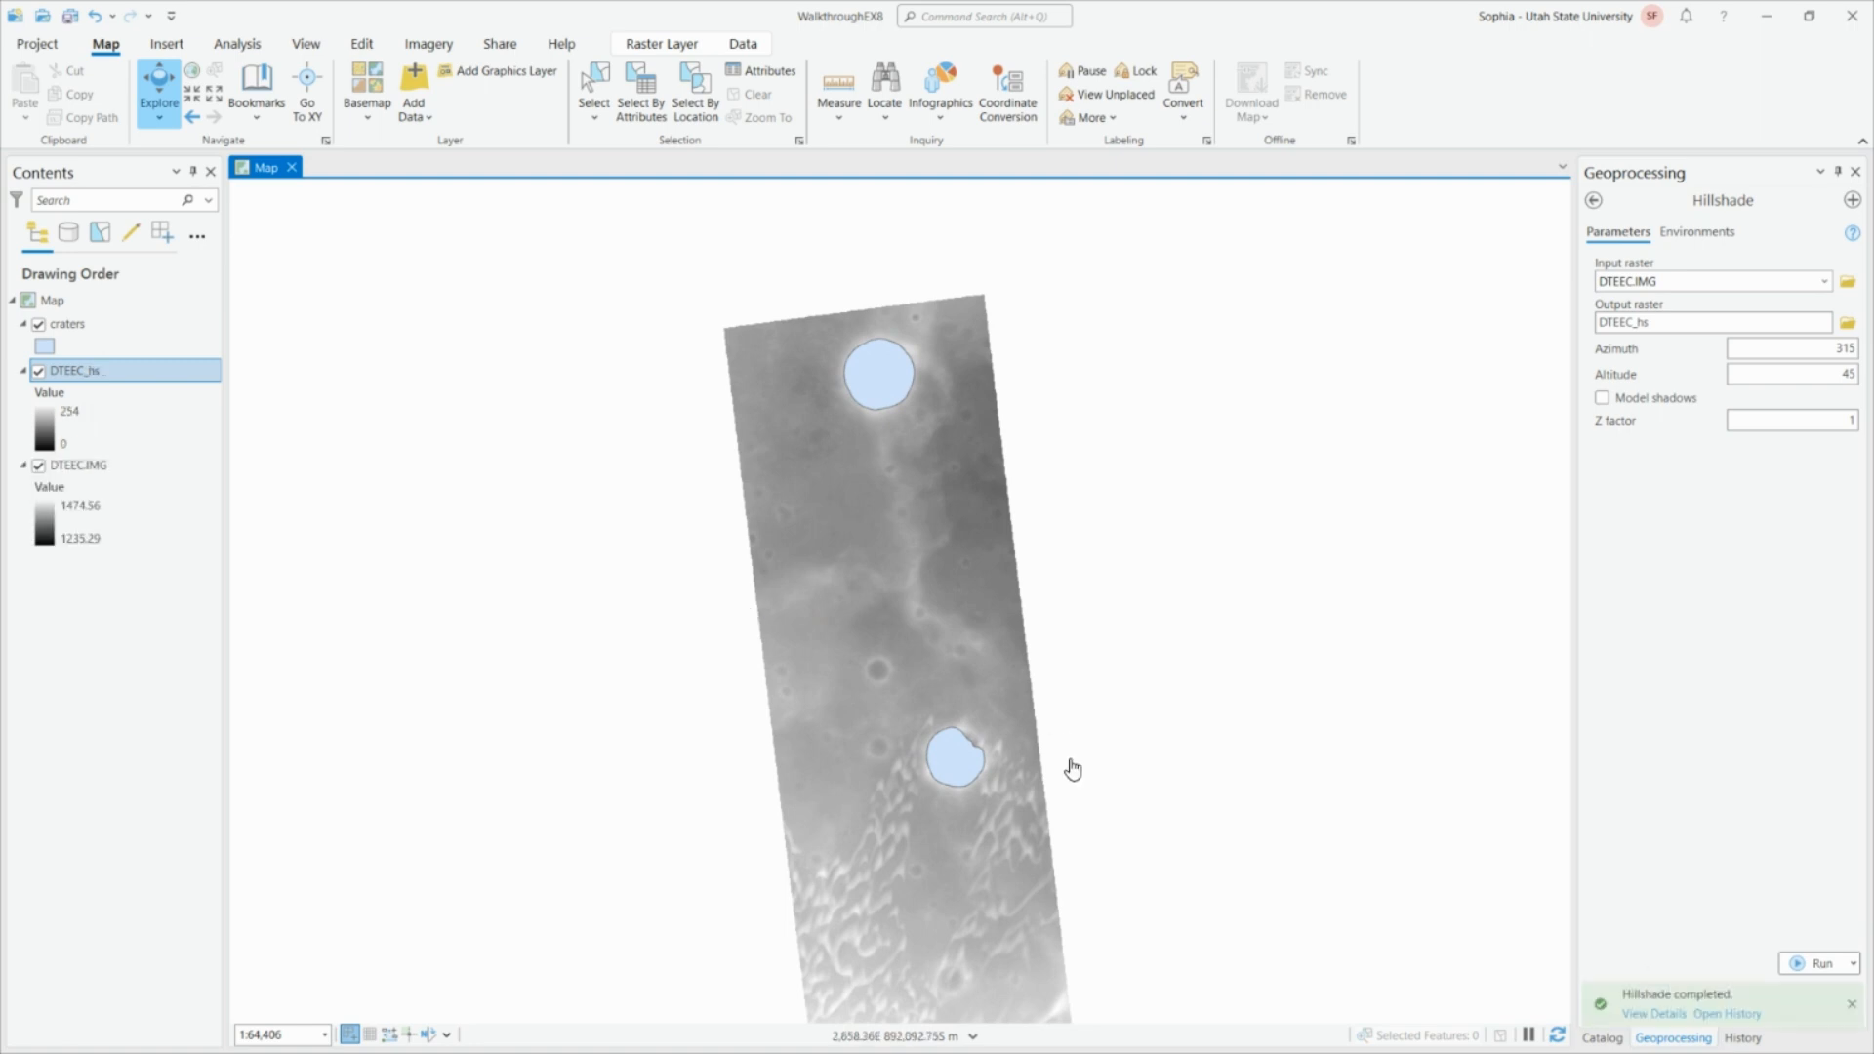
drag(109, 379, 126, 556)
Set the DTEEC.IMG layer's transparency to 50%.
click(113, 383)
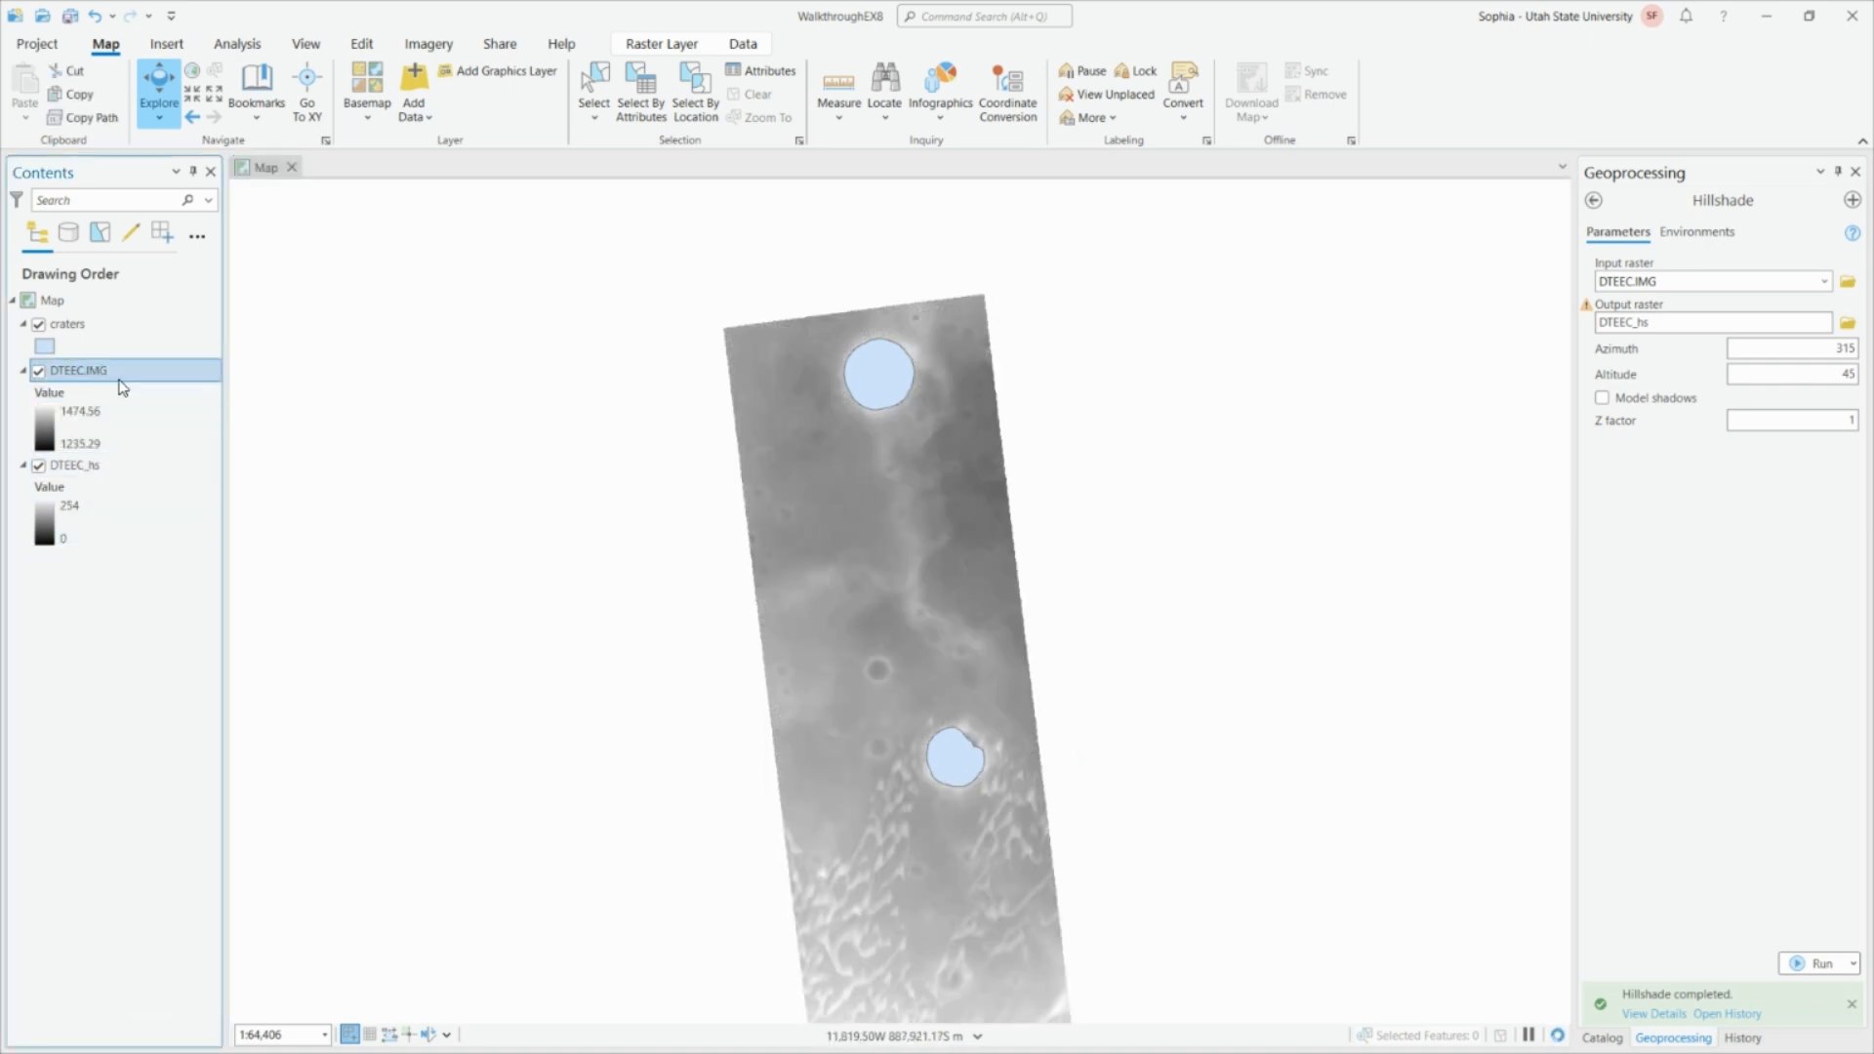
click(652, 46)
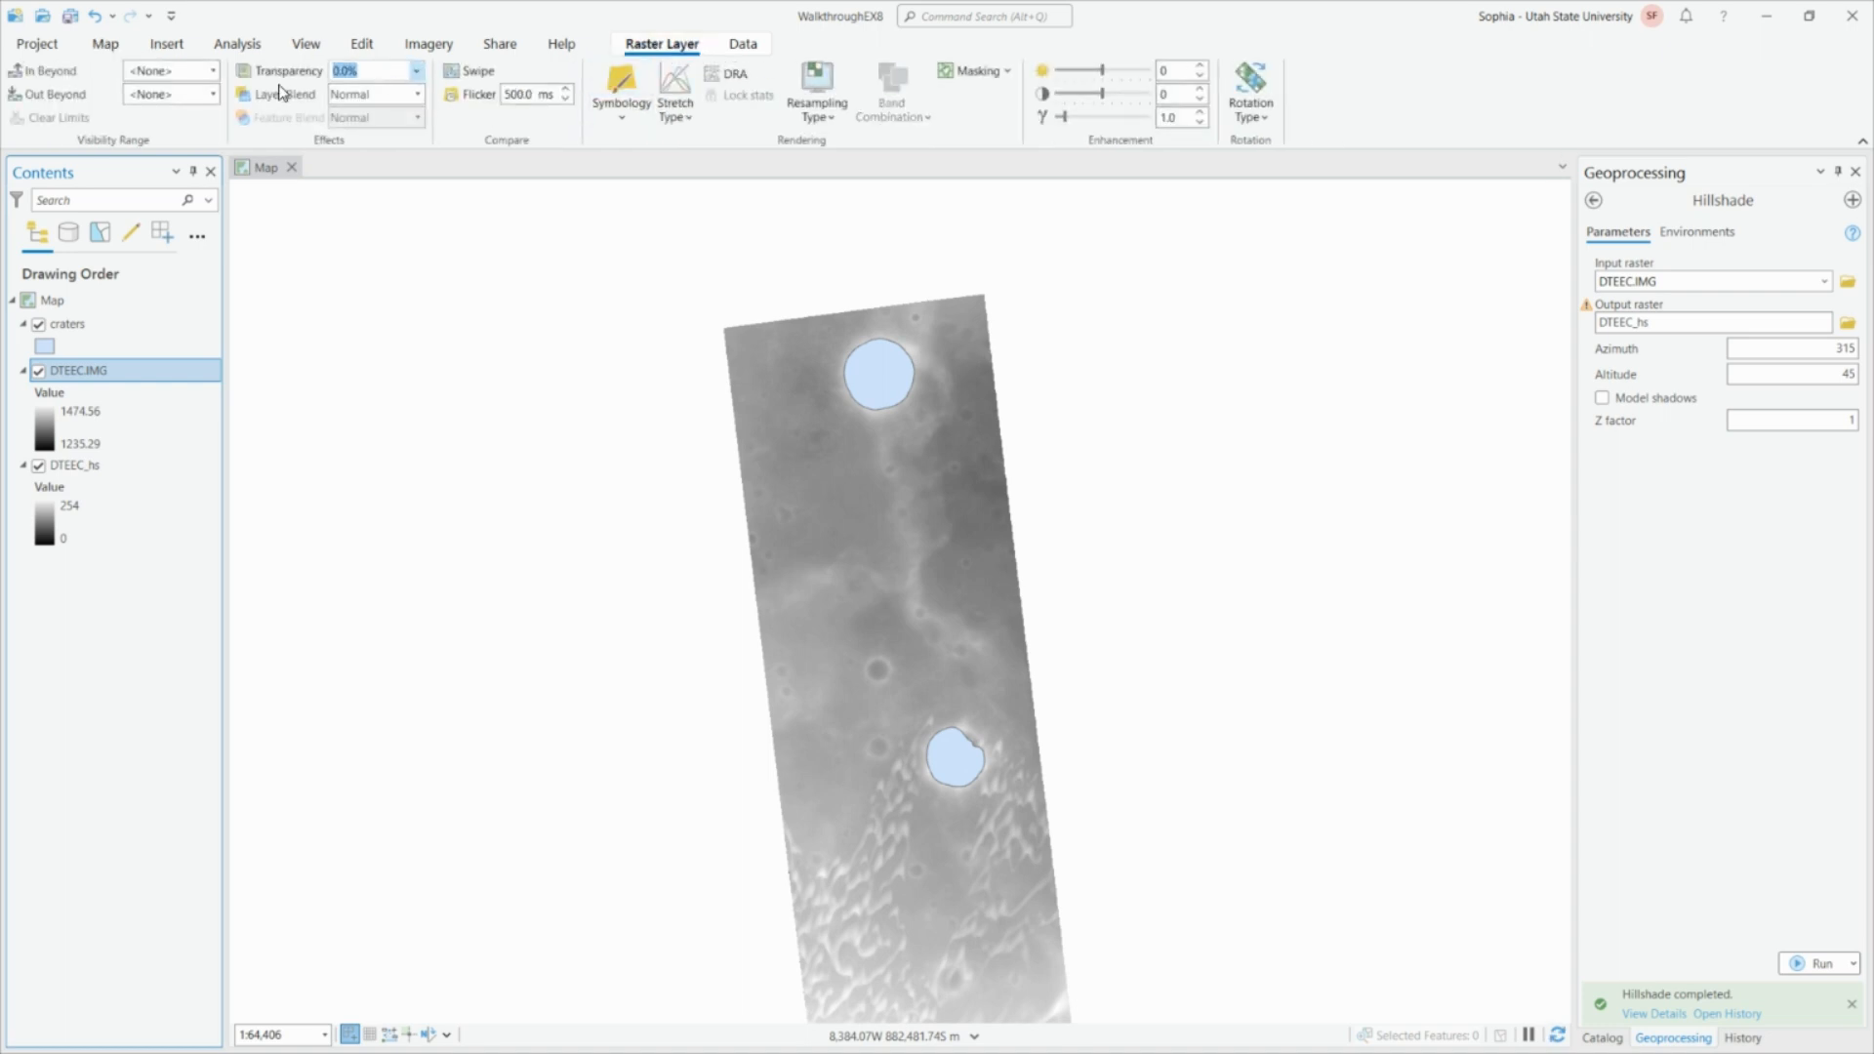
text(50)
key(Return)
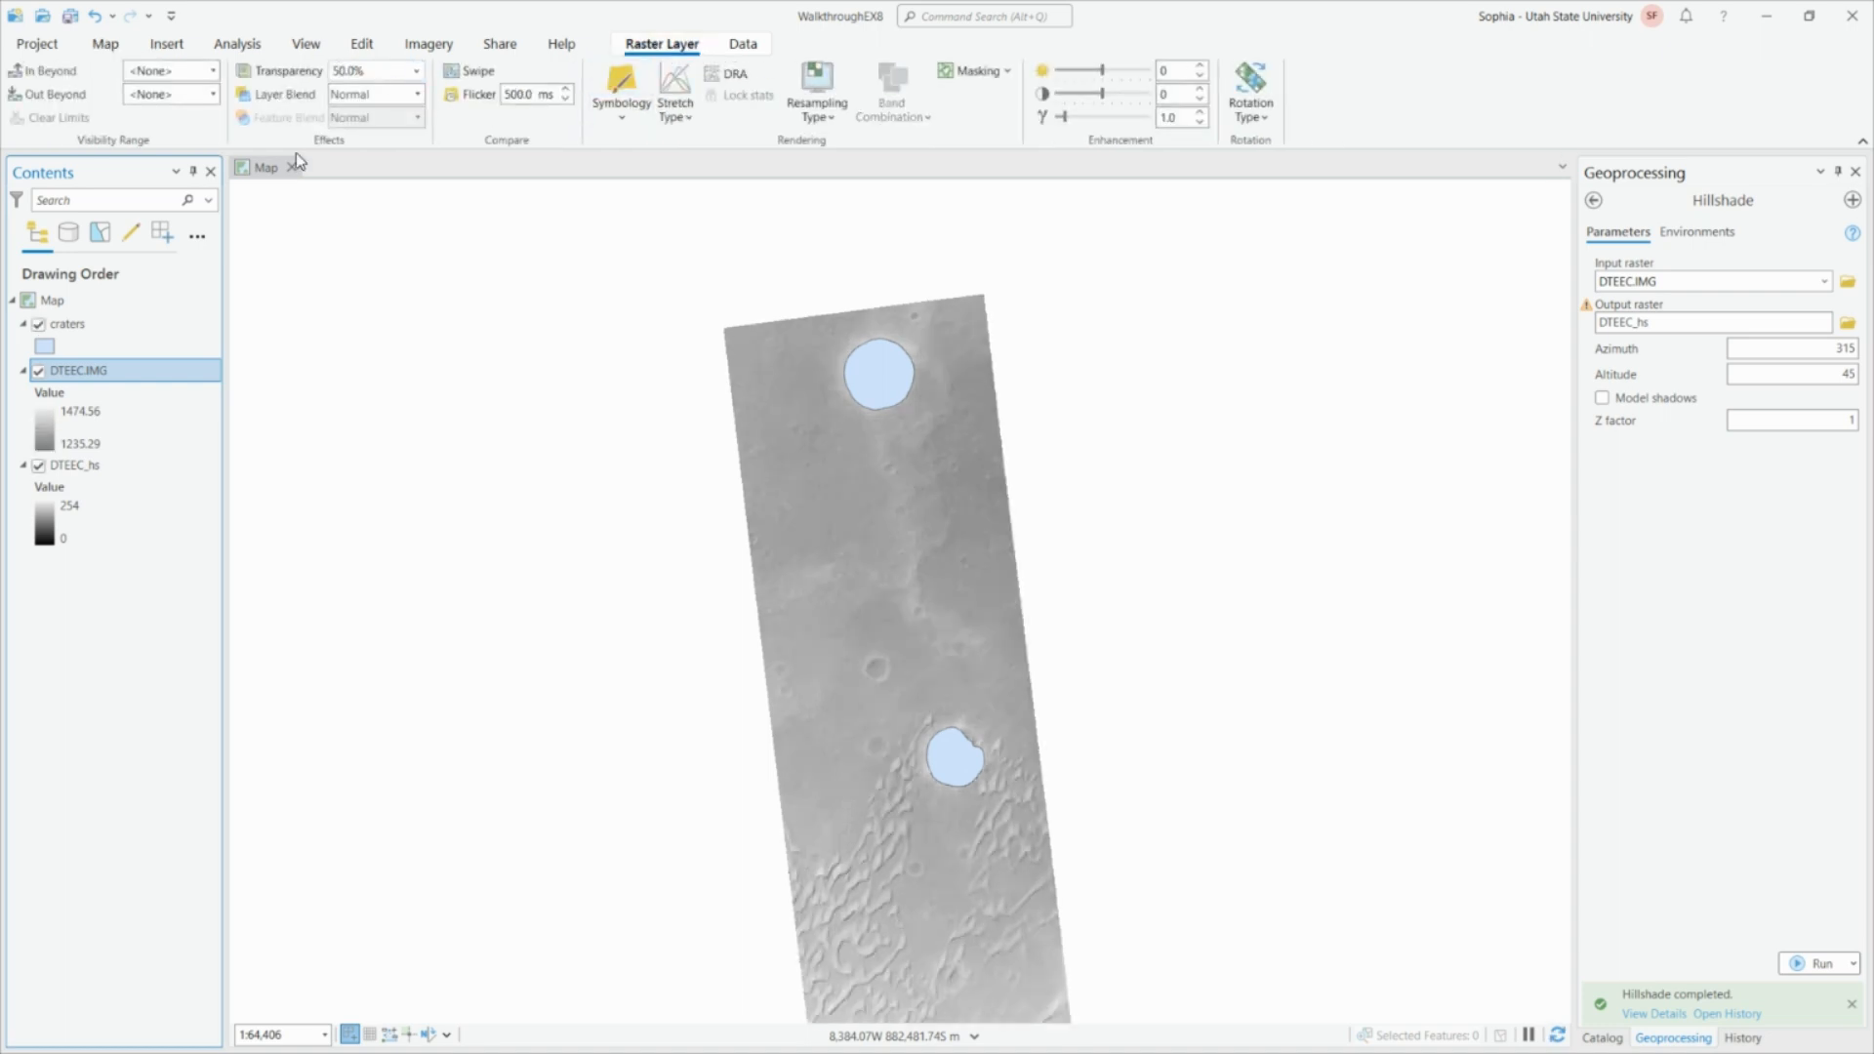
Examine the shaded relief of the terrain up close and across the area around both crater polygons.
drag(953, 696, 883, 509)
drag(944, 836, 999, 771)
scroll(862, 603, up, 2)
drag(911, 594, 907, 694)
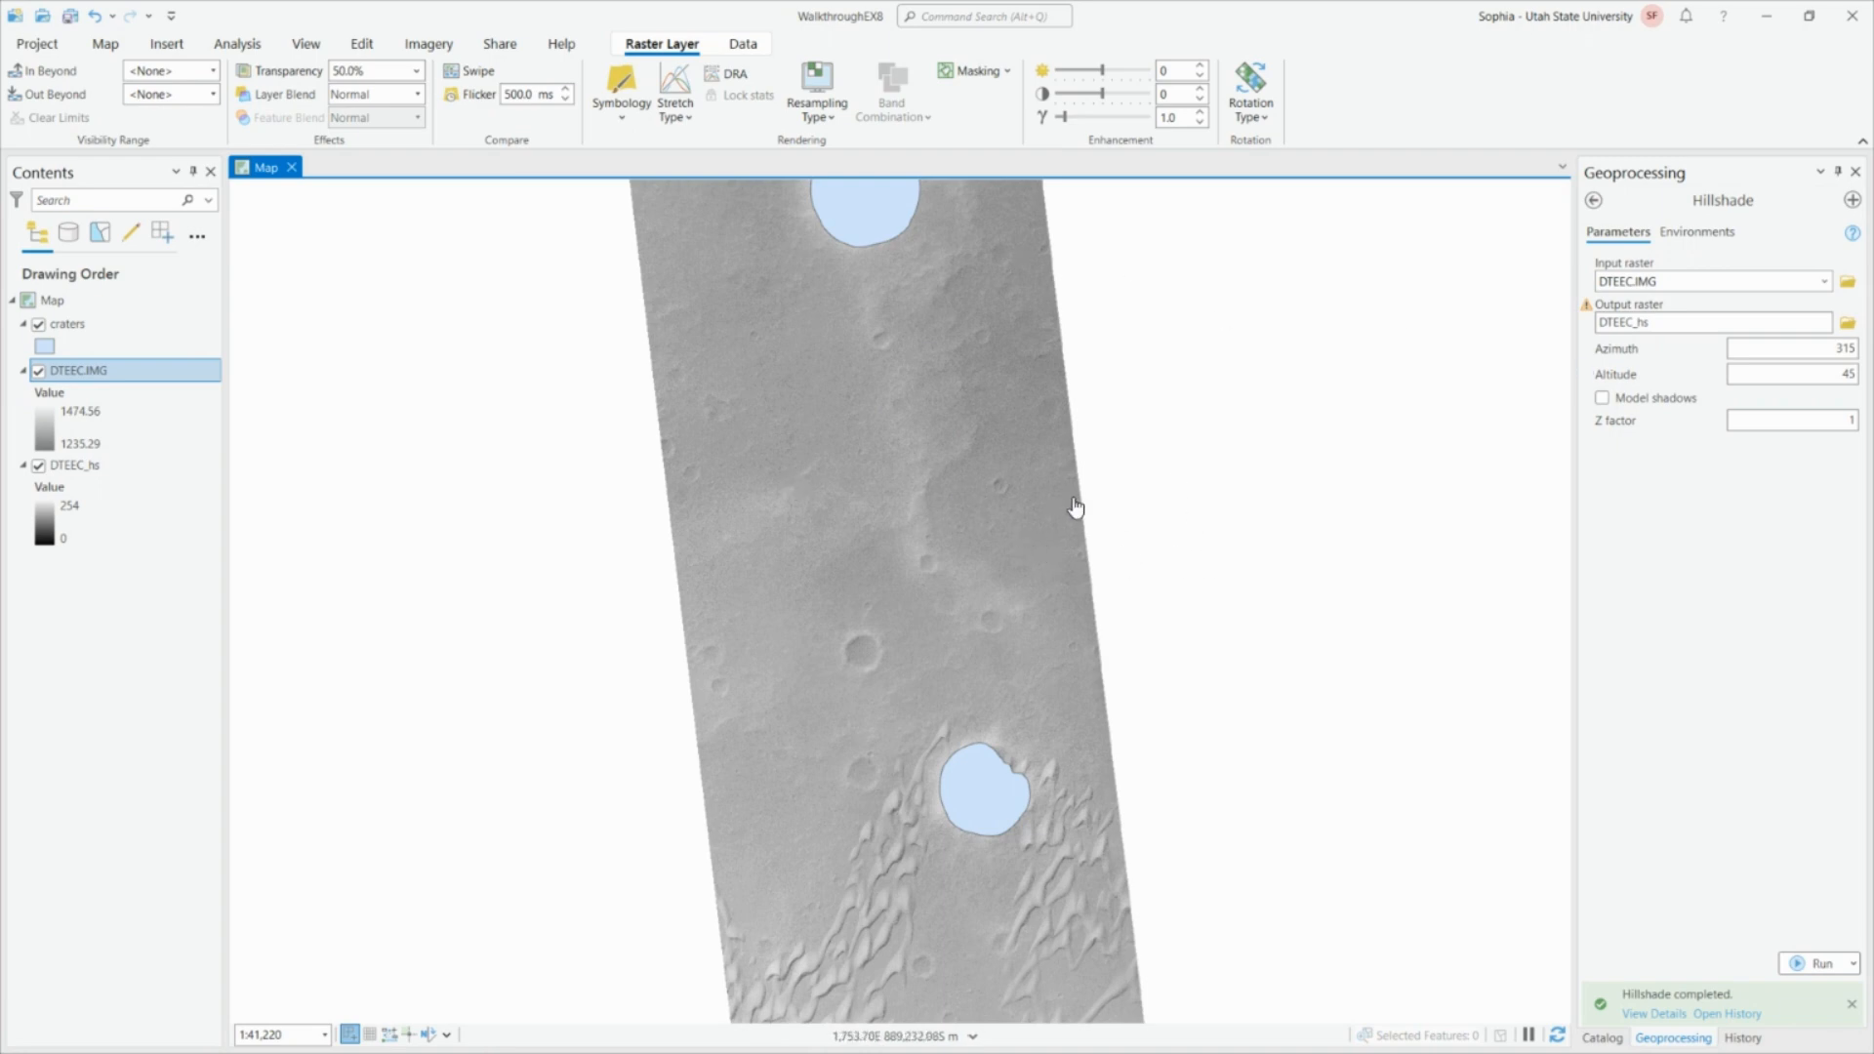
scroll(975, 517, up, 10)
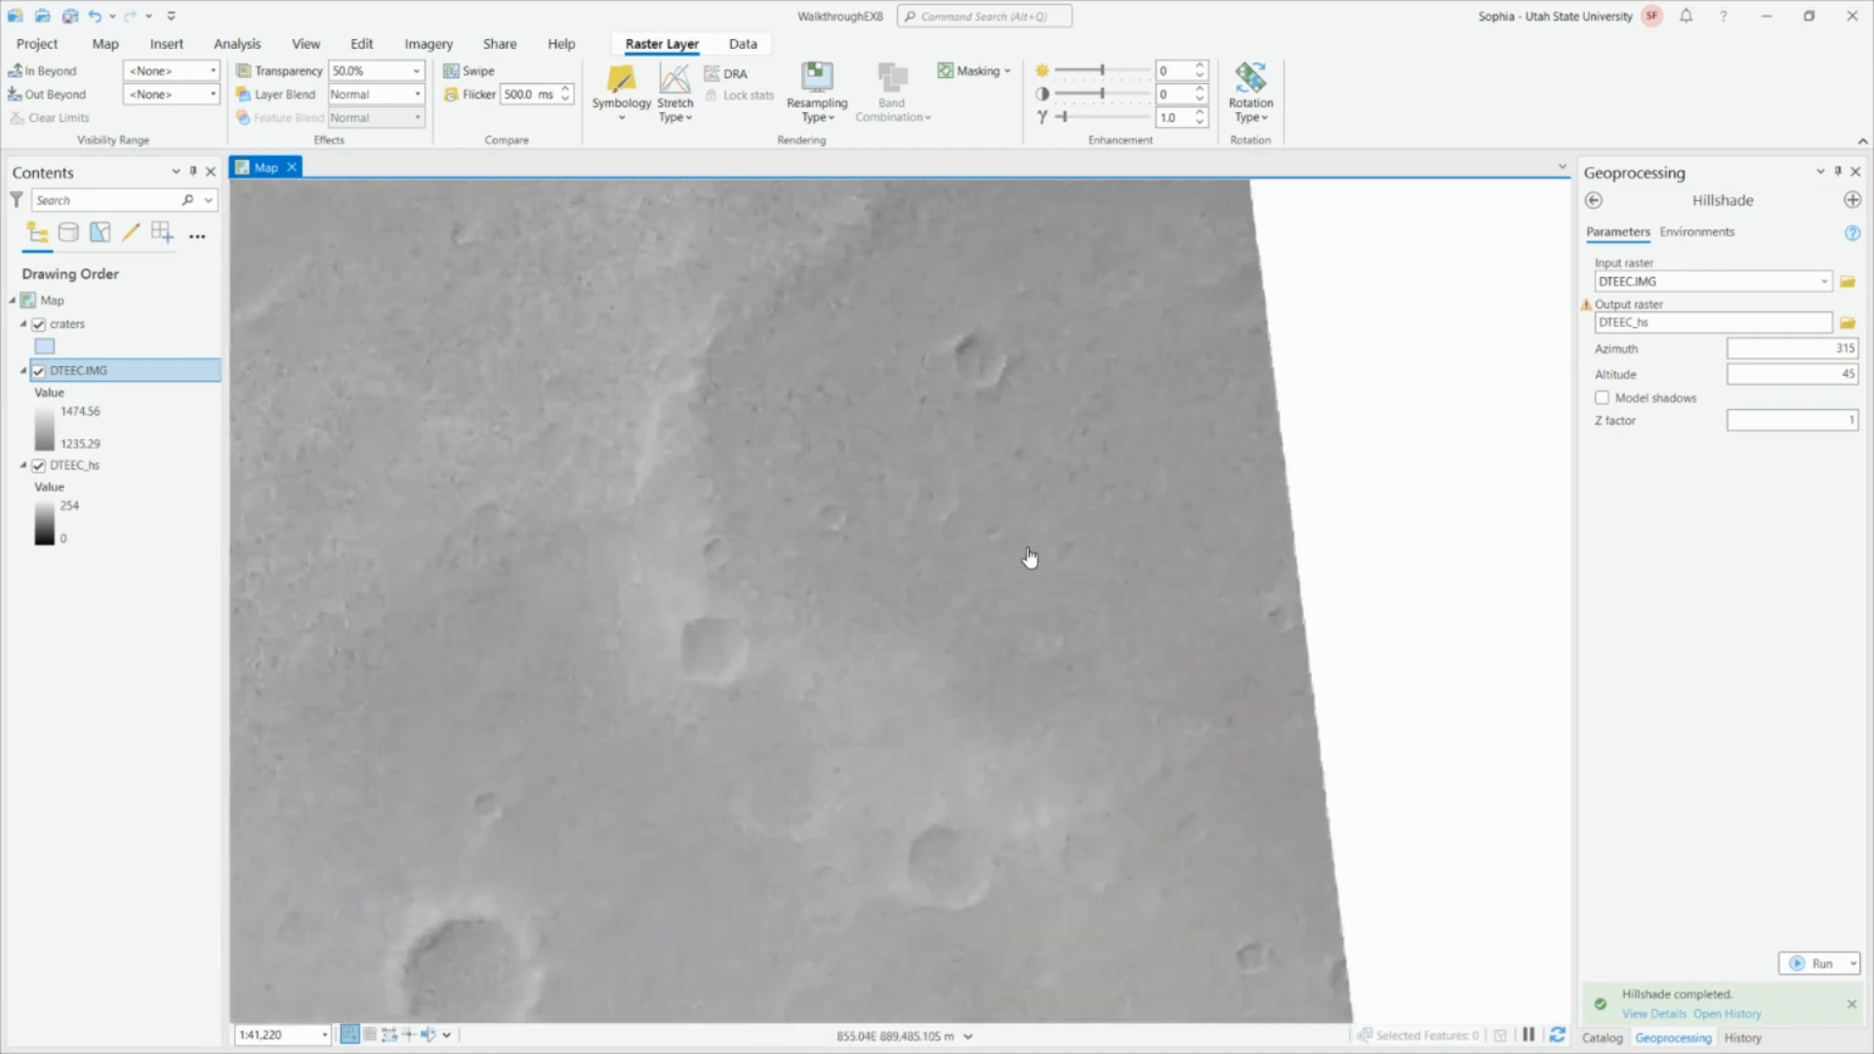
scroll(1006, 522, up, 3)
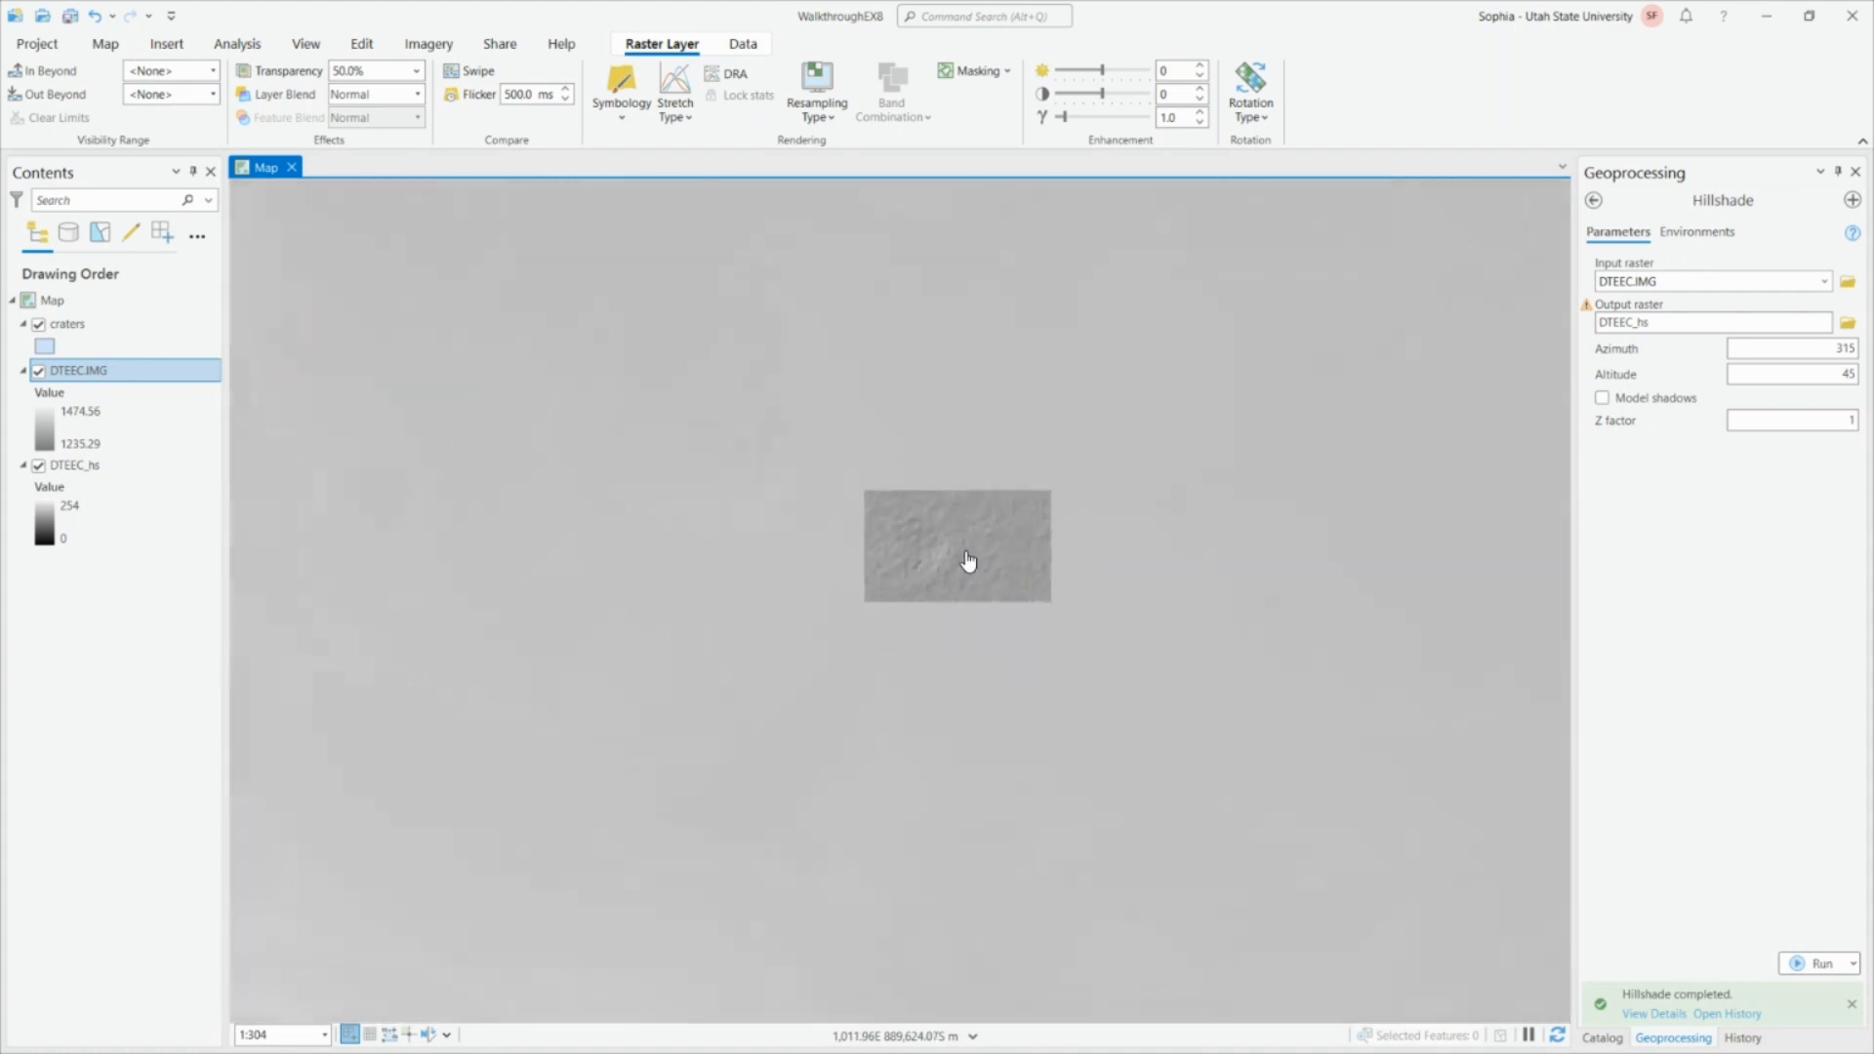
scroll(969, 559, down, 10)
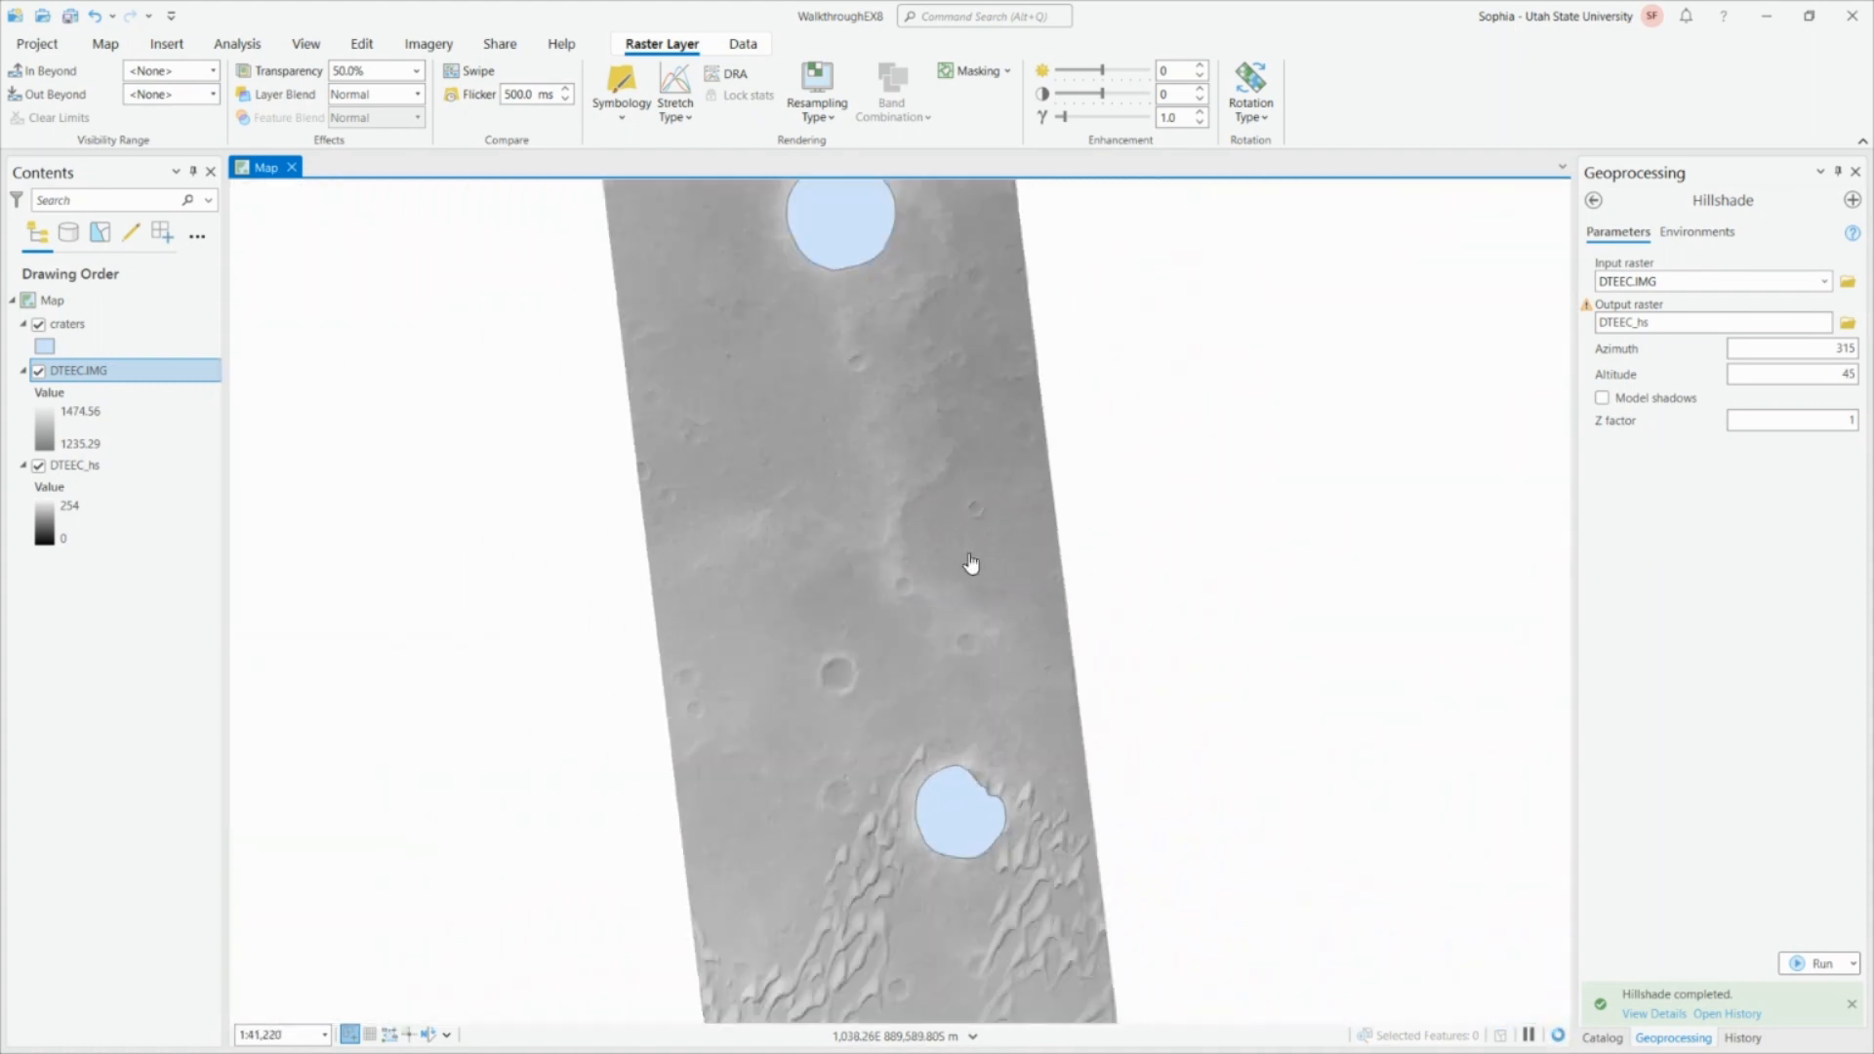
scroll(920, 552, down, 3)
drag(903, 518, 899, 452)
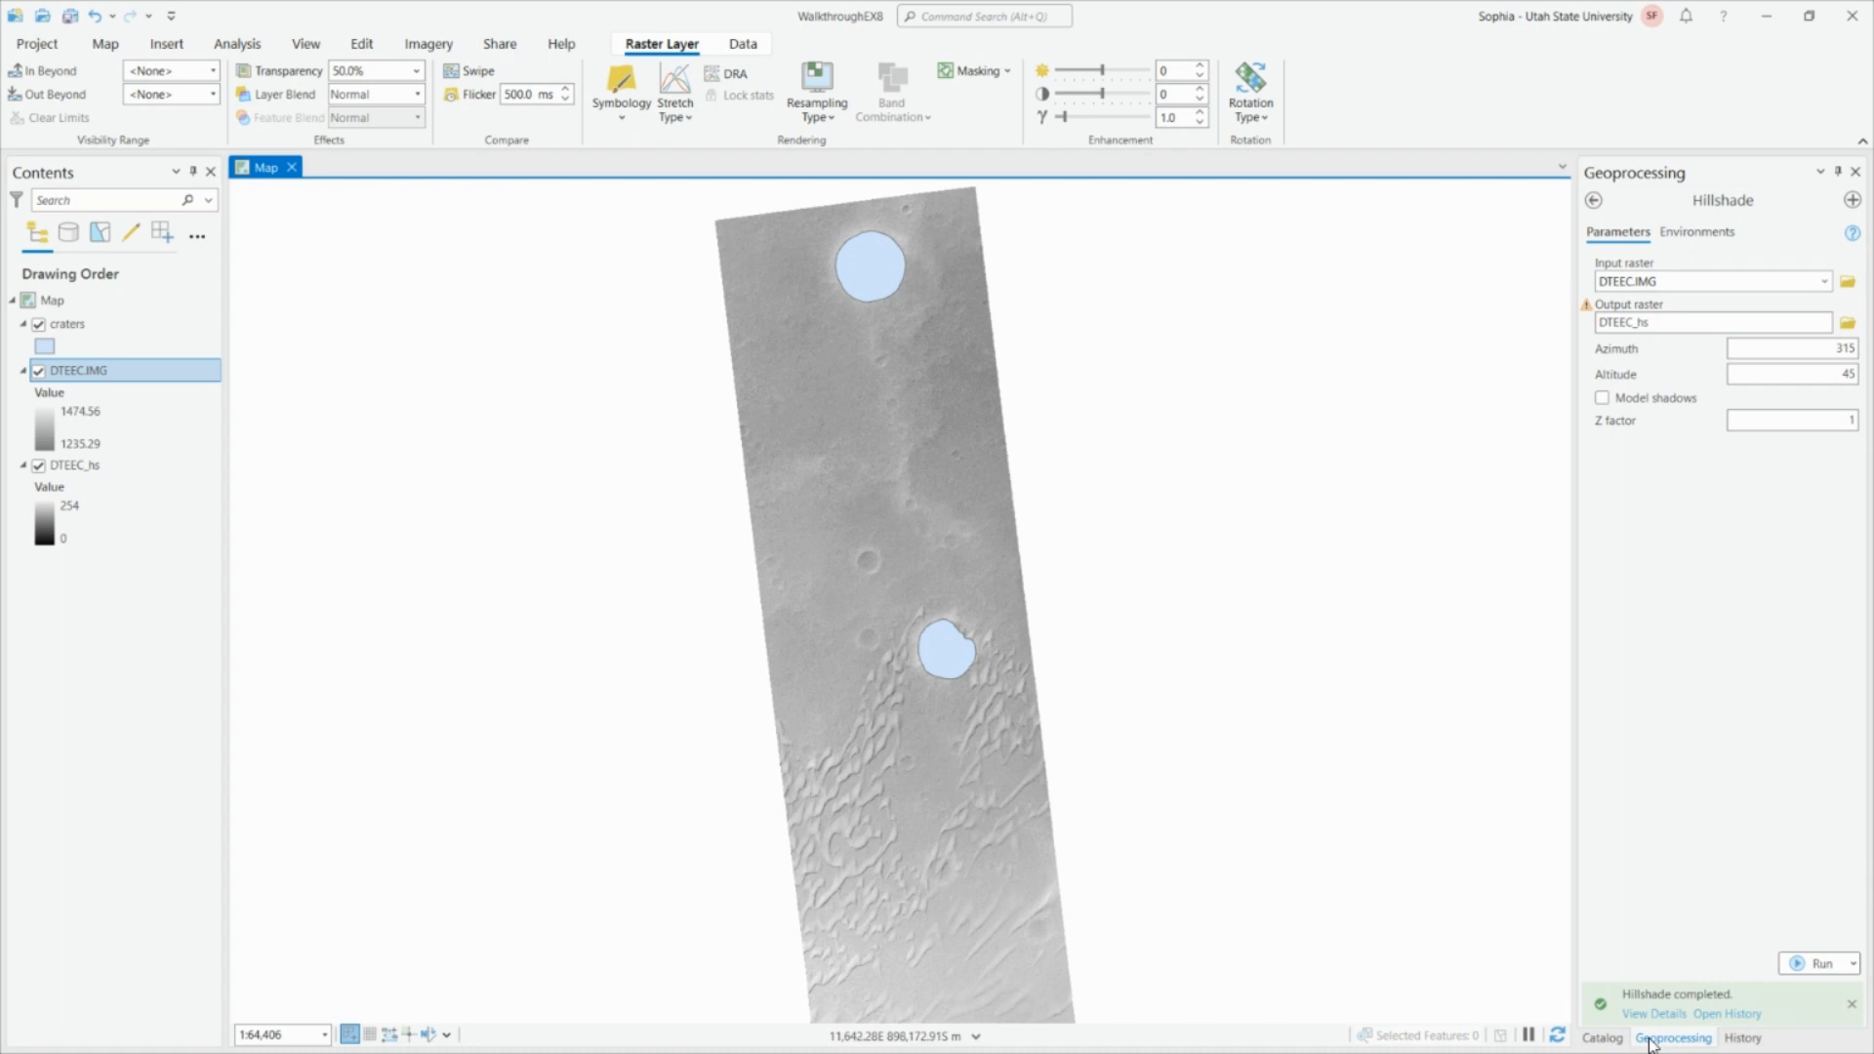
Find the Spatial Analyst Slope geoprocessing tool and set DTEEC.IMG as its input raster.
click(1593, 200)
double_click(1687, 197)
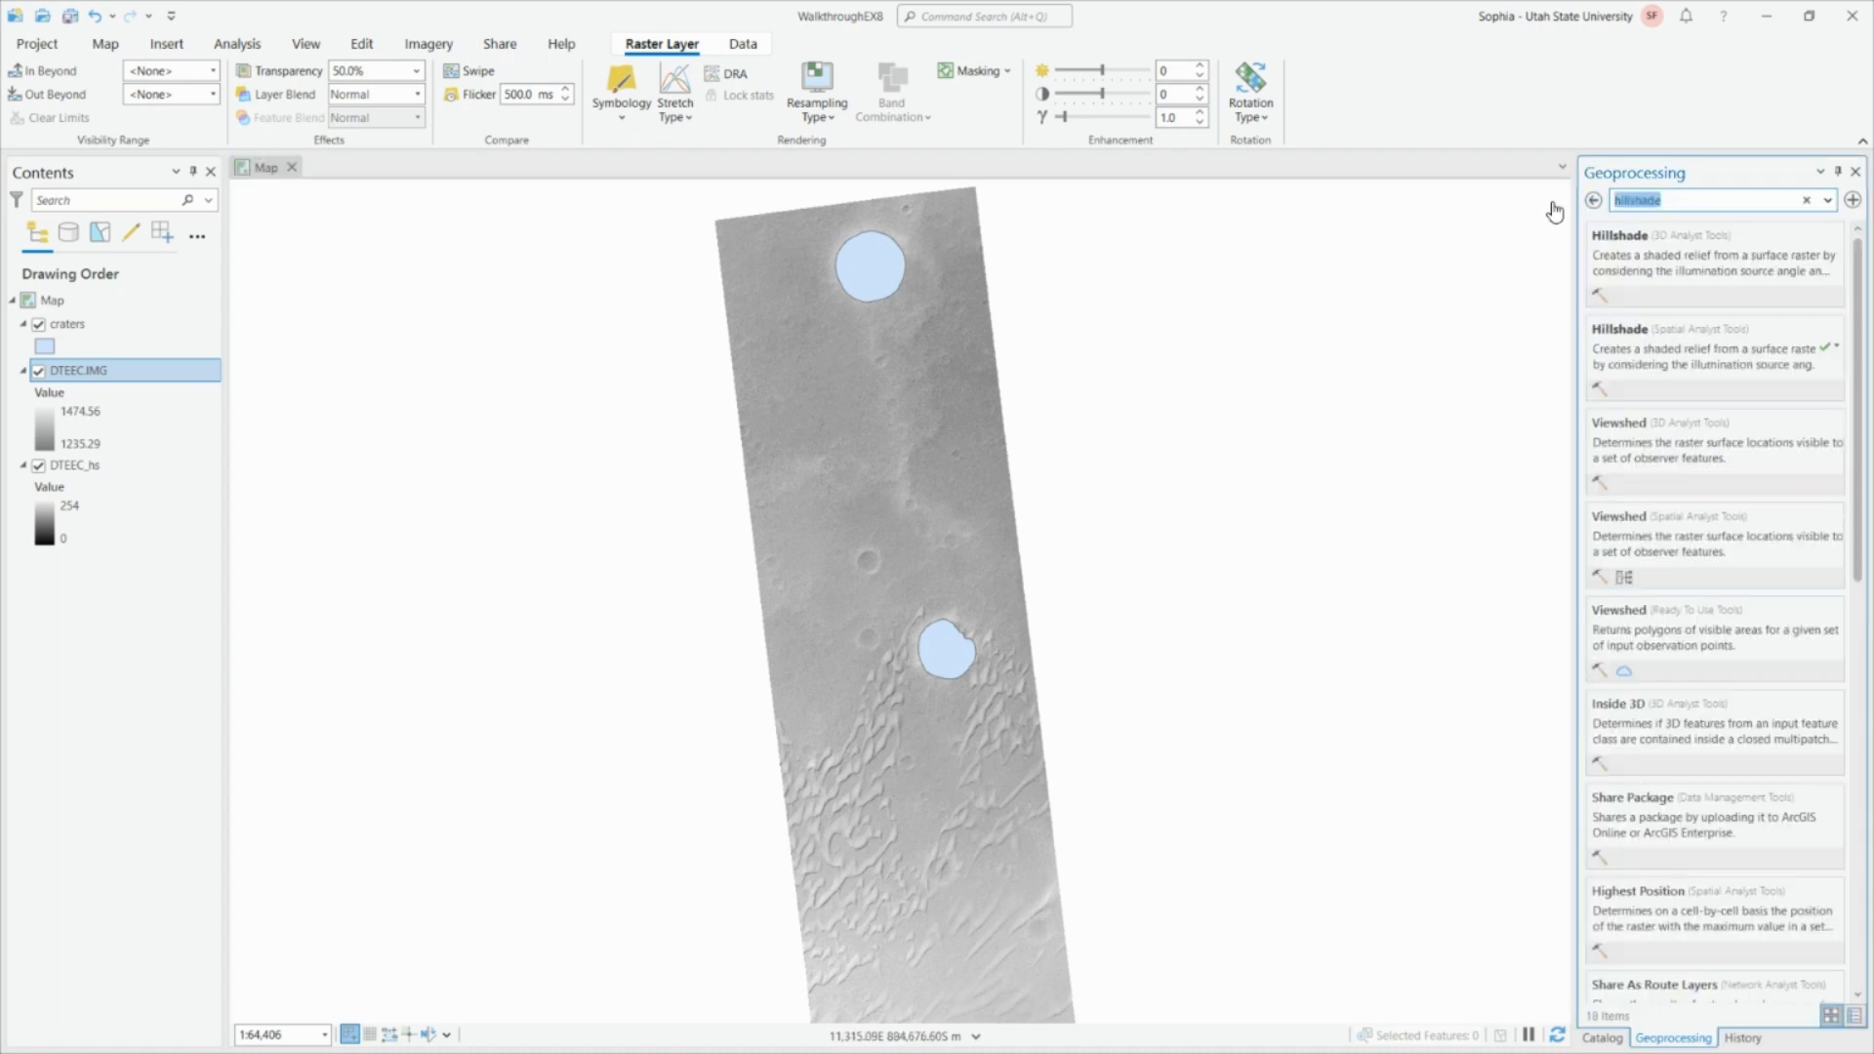
text(slope)
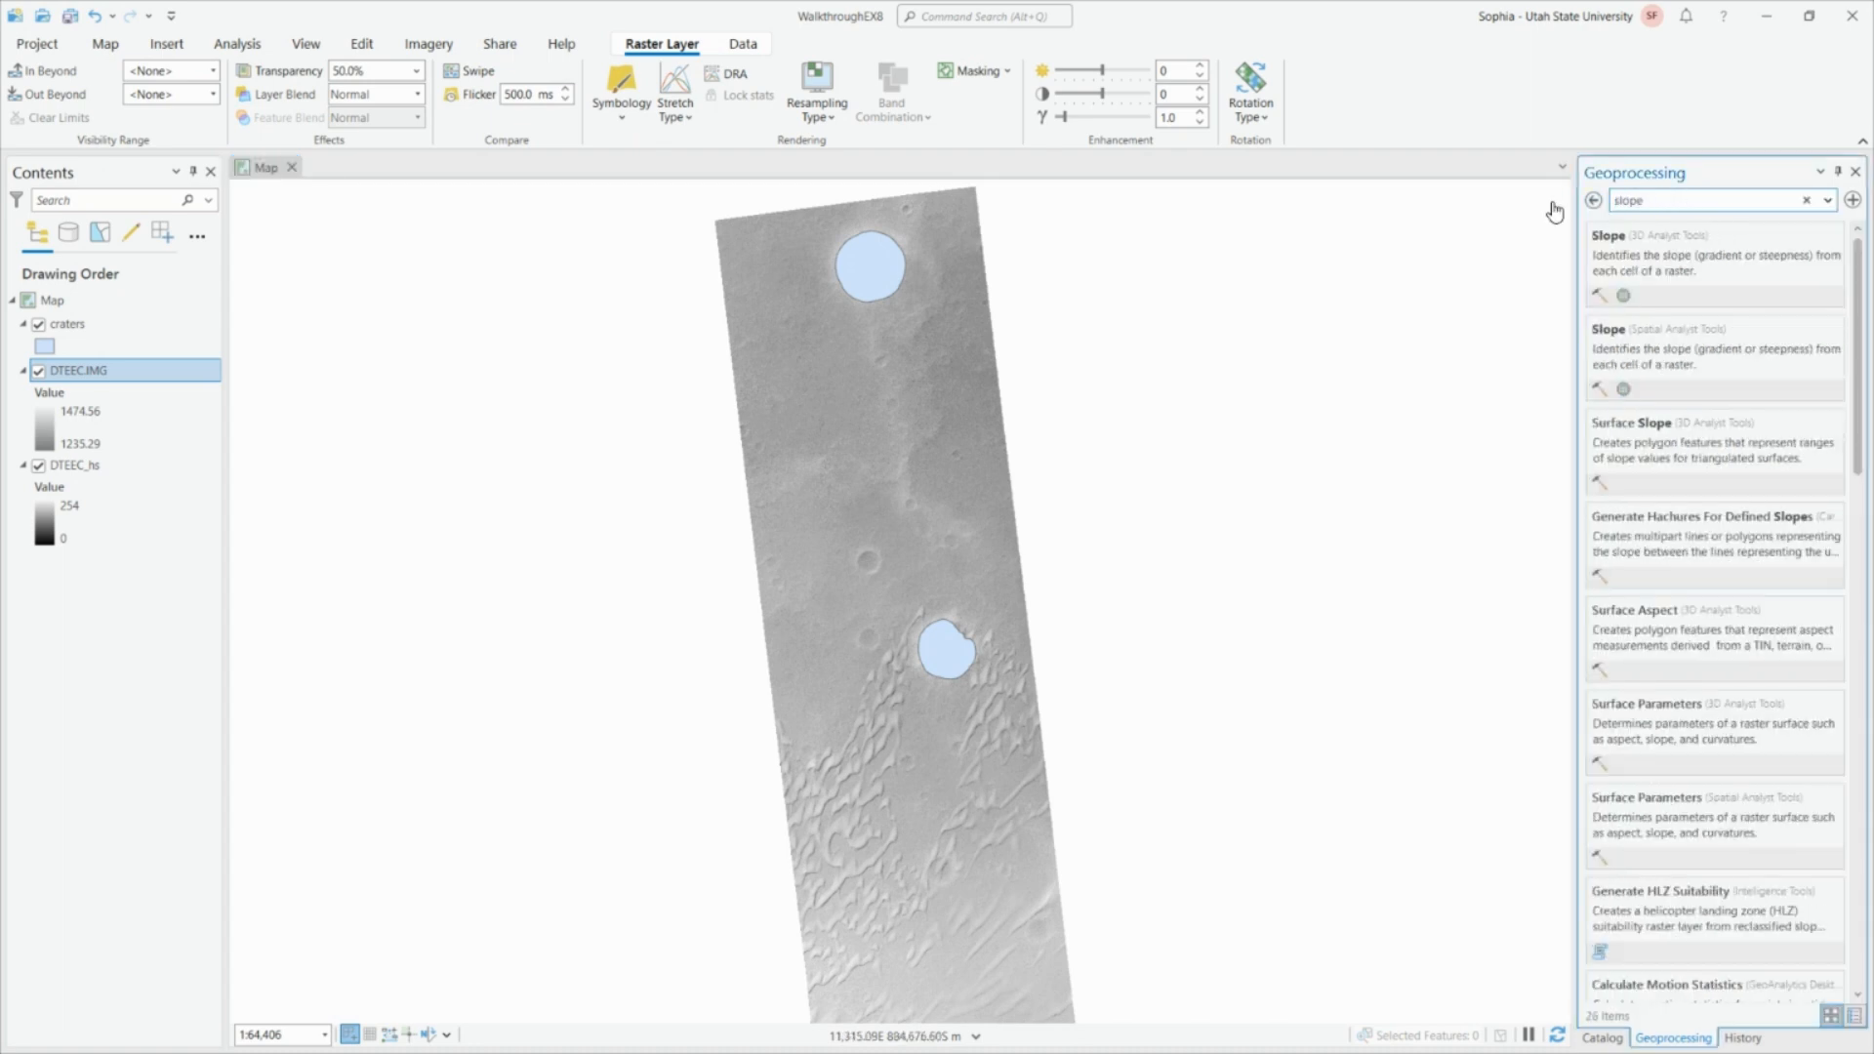
click(1673, 353)
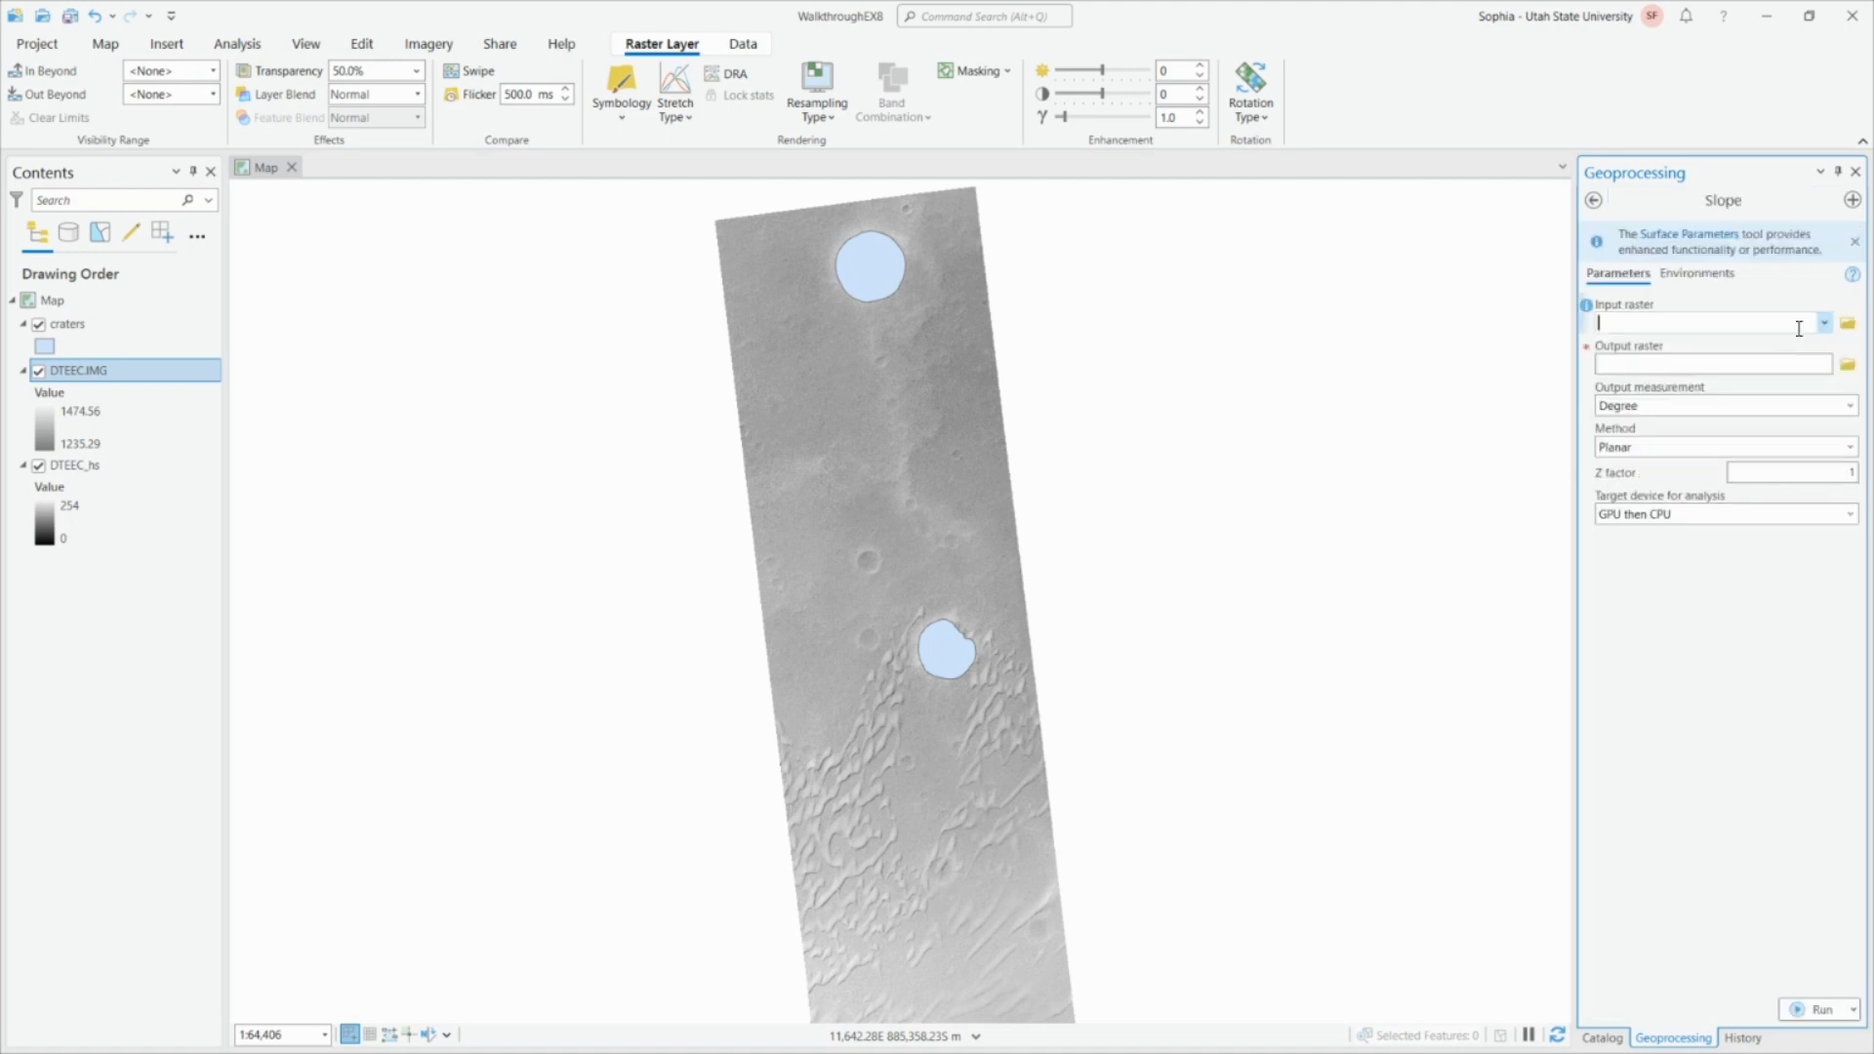
click(1823, 324)
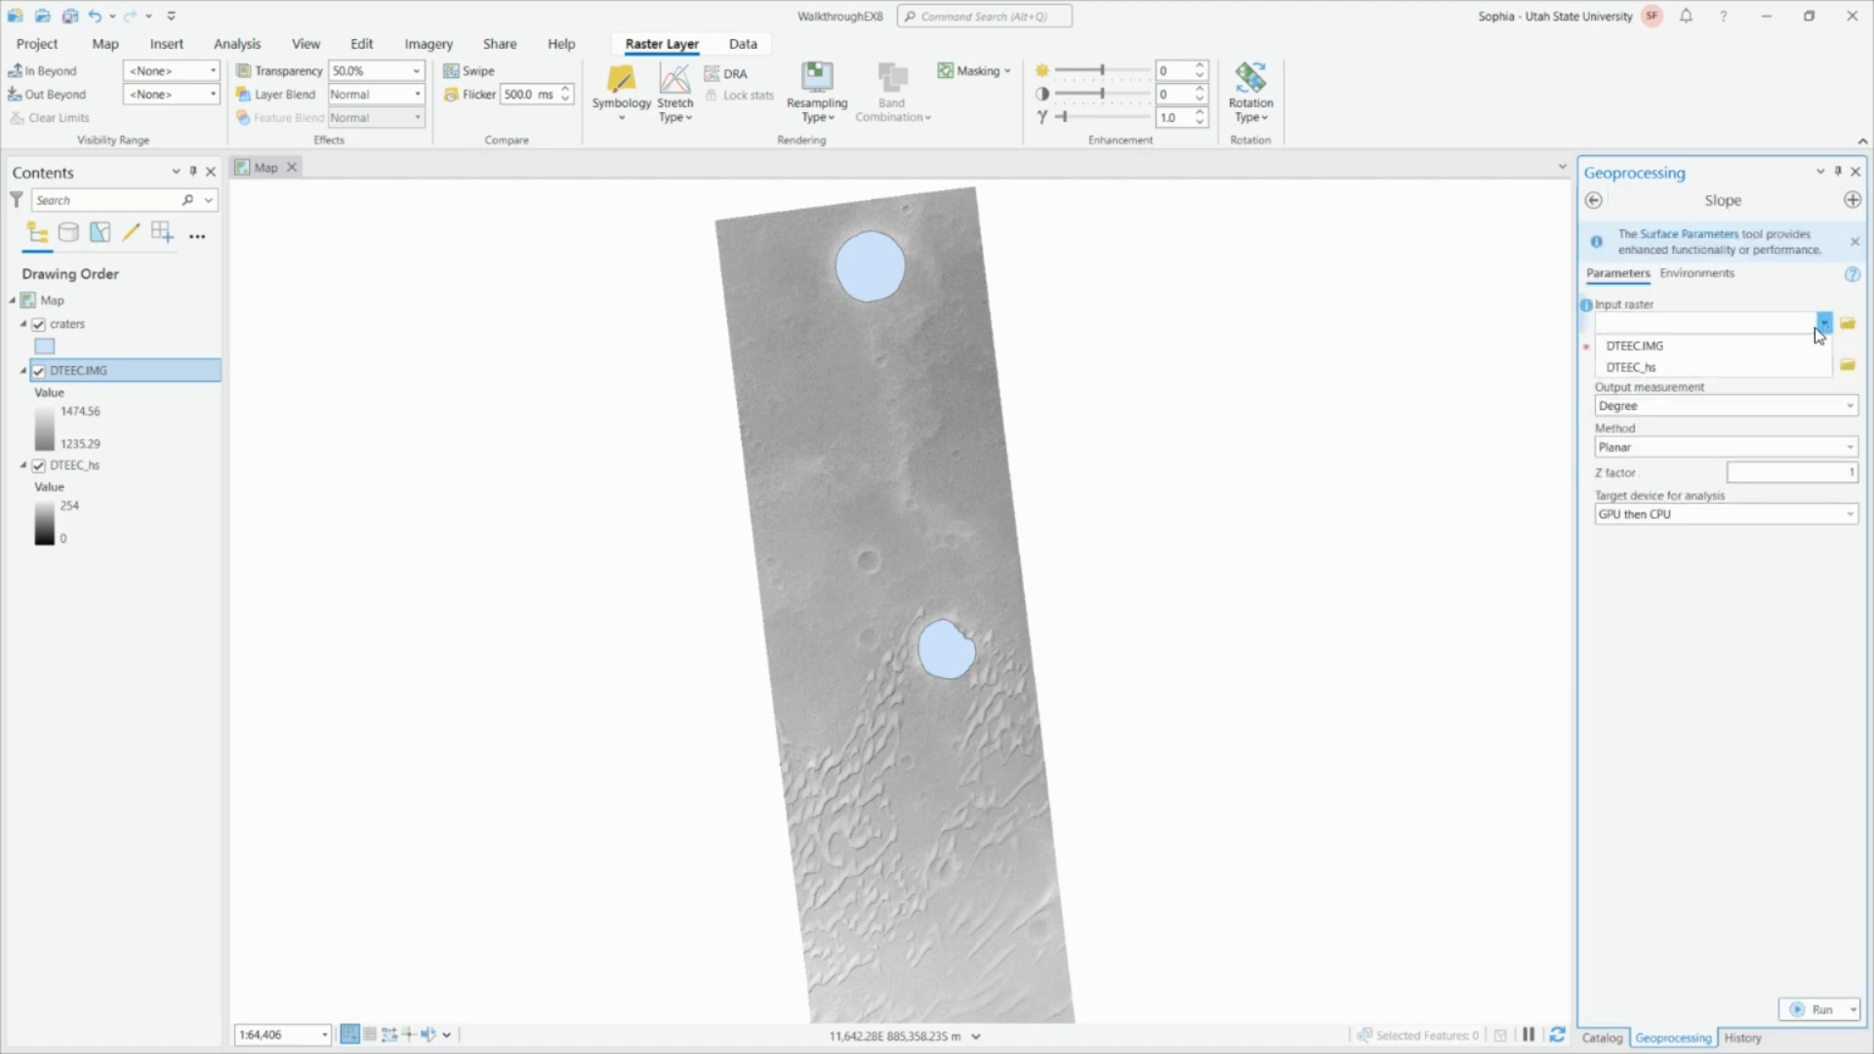
click(1663, 346)
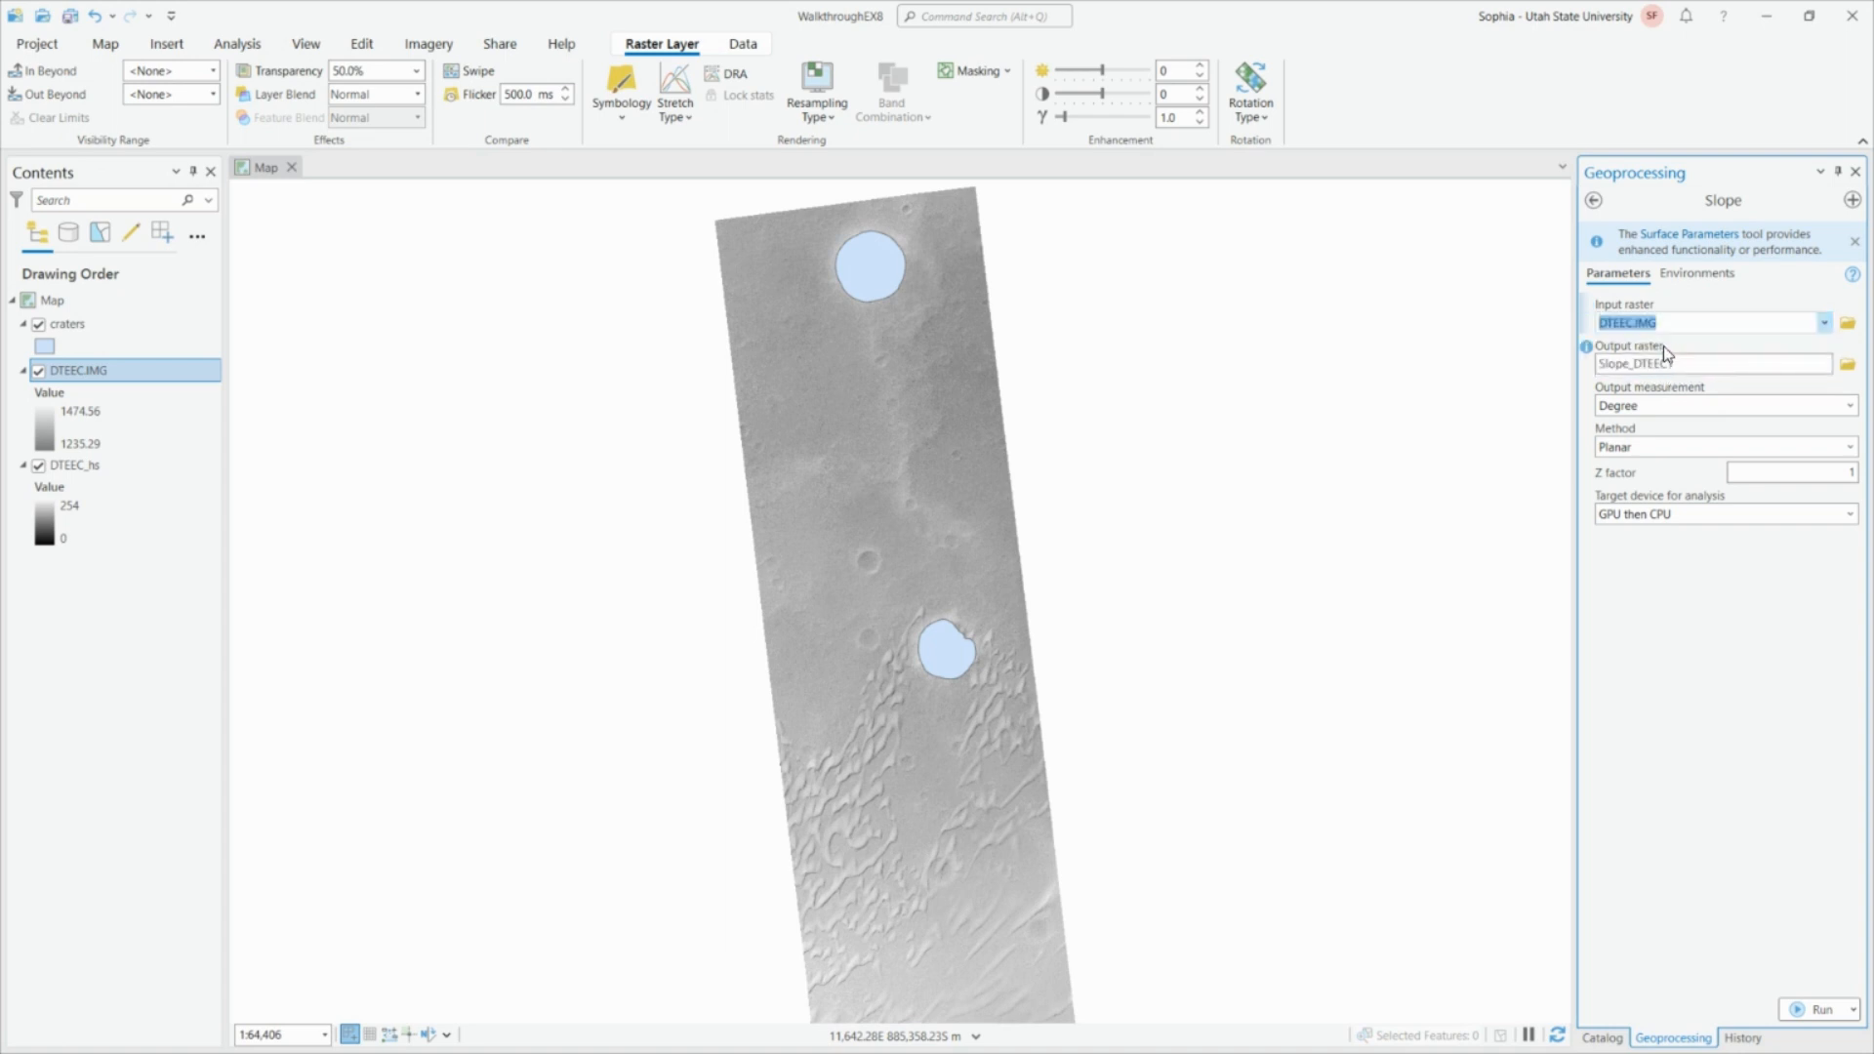
Name the slope output raster DTEEC_sl_d in the WalkthroughEX8 geodatabase.
click(1784, 364)
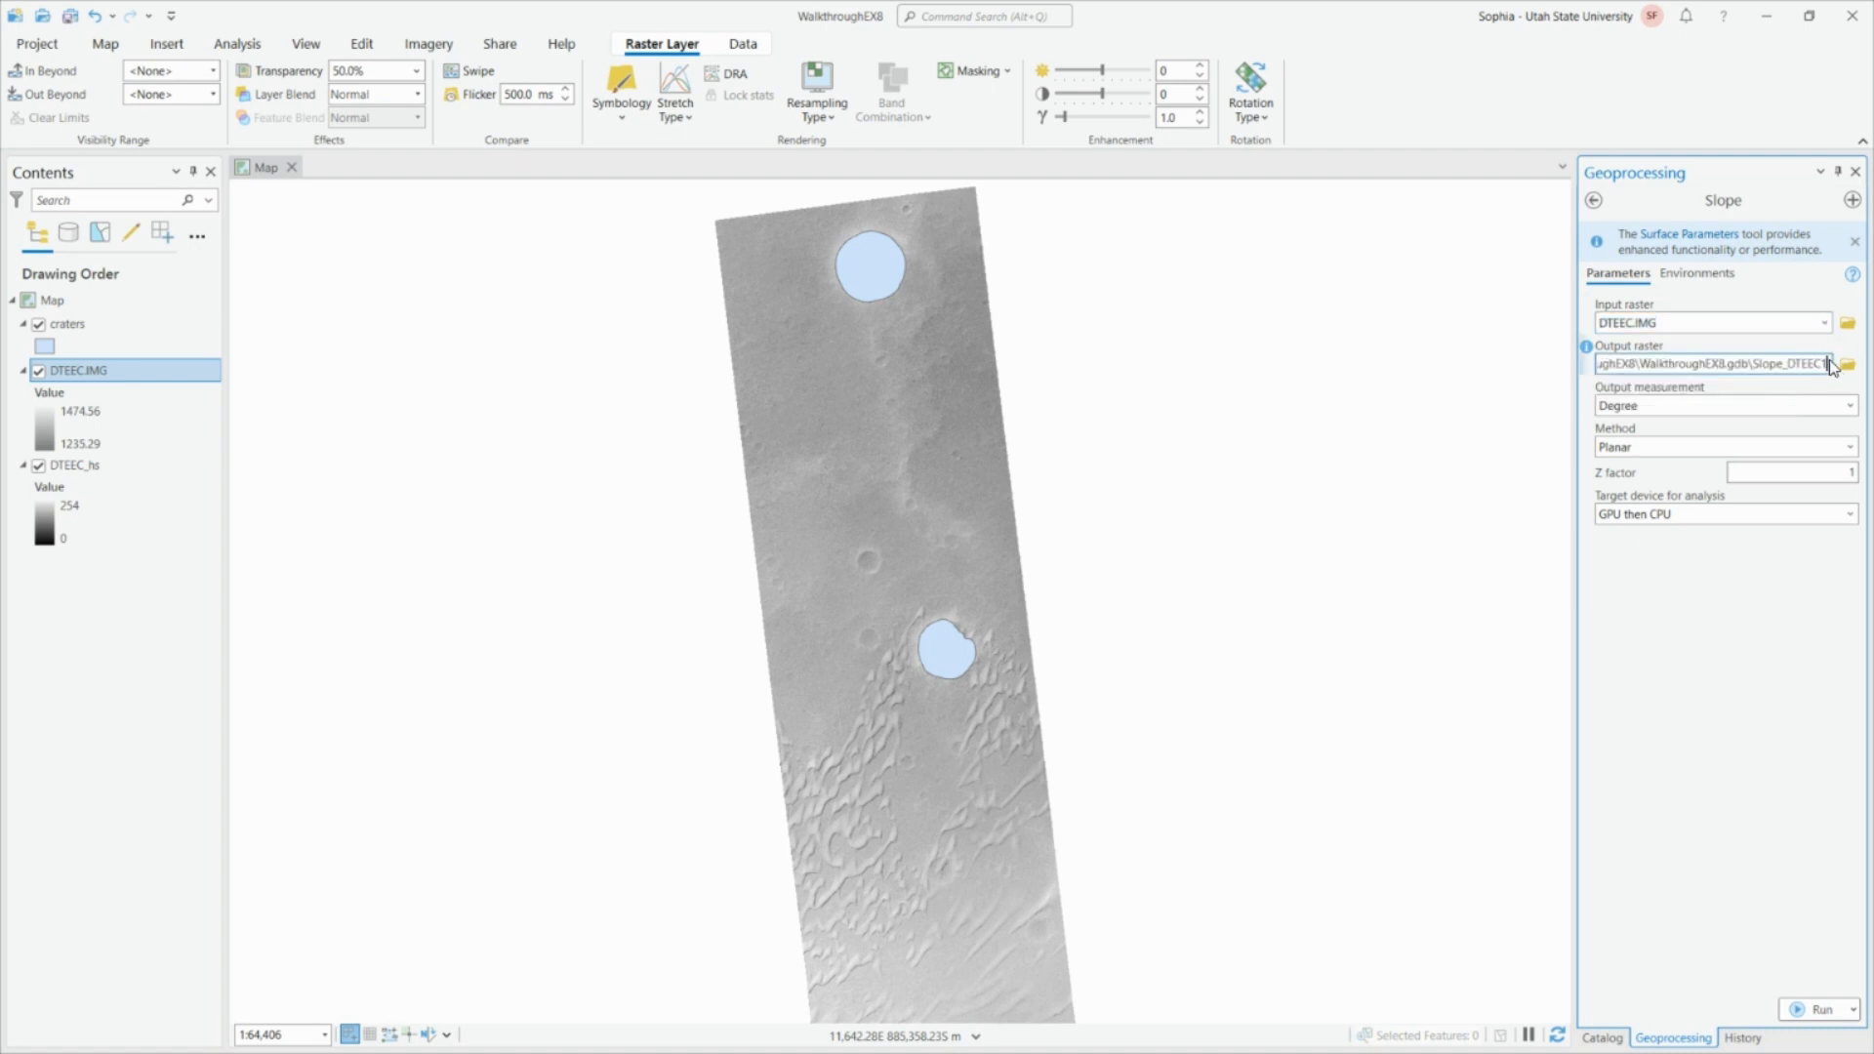
drag(1828, 363, 1766, 363)
text(D)
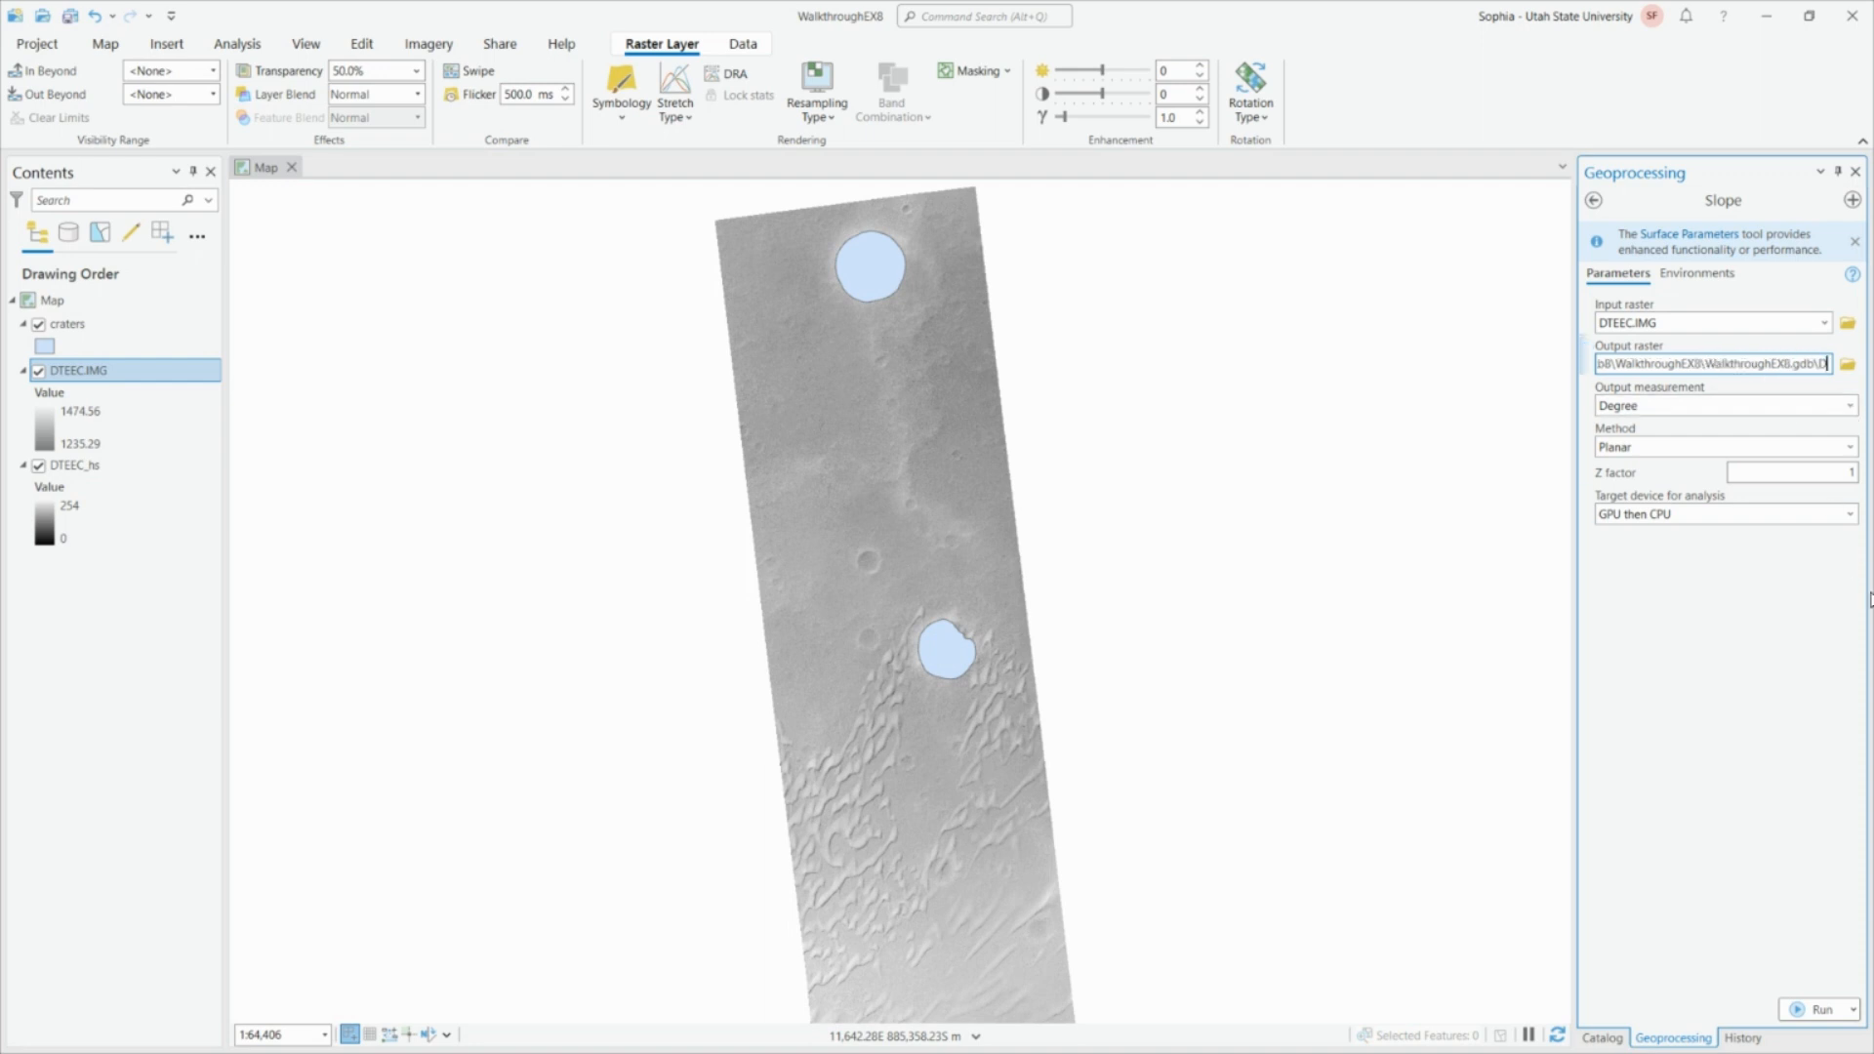
text(TEEC_s)
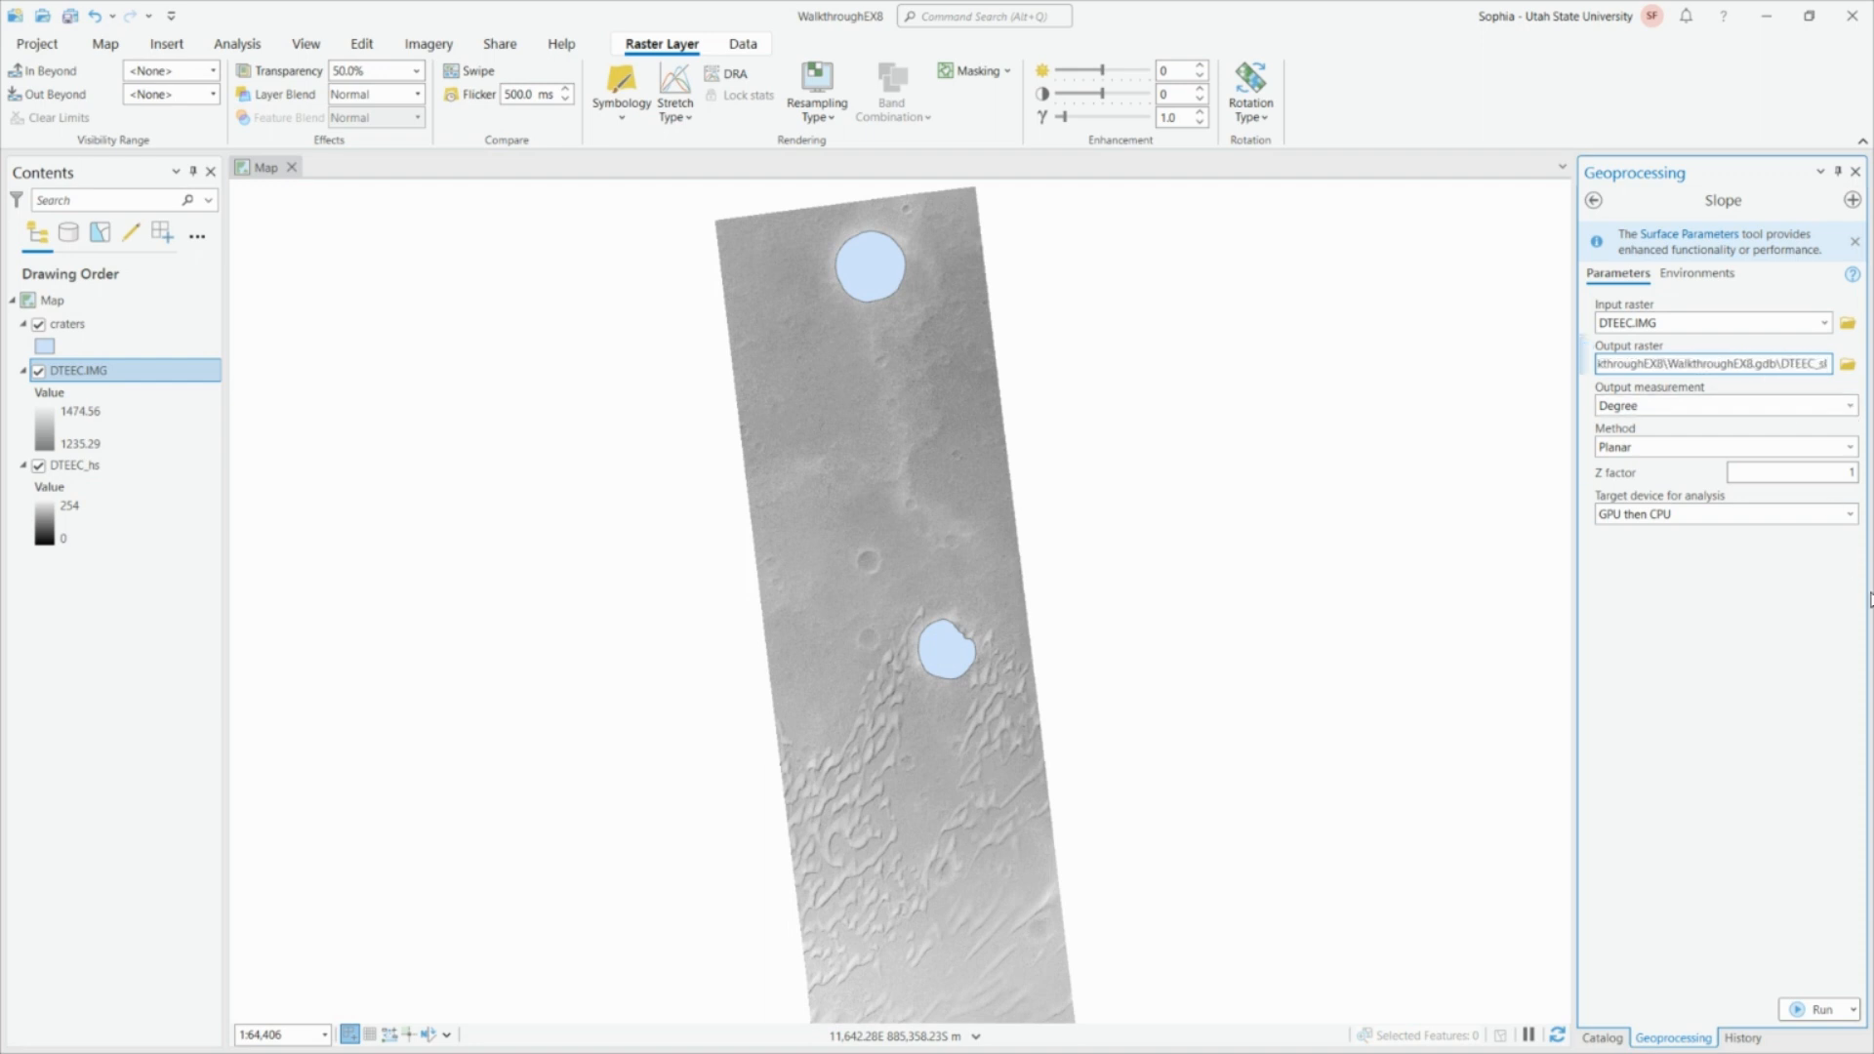
text(lod)
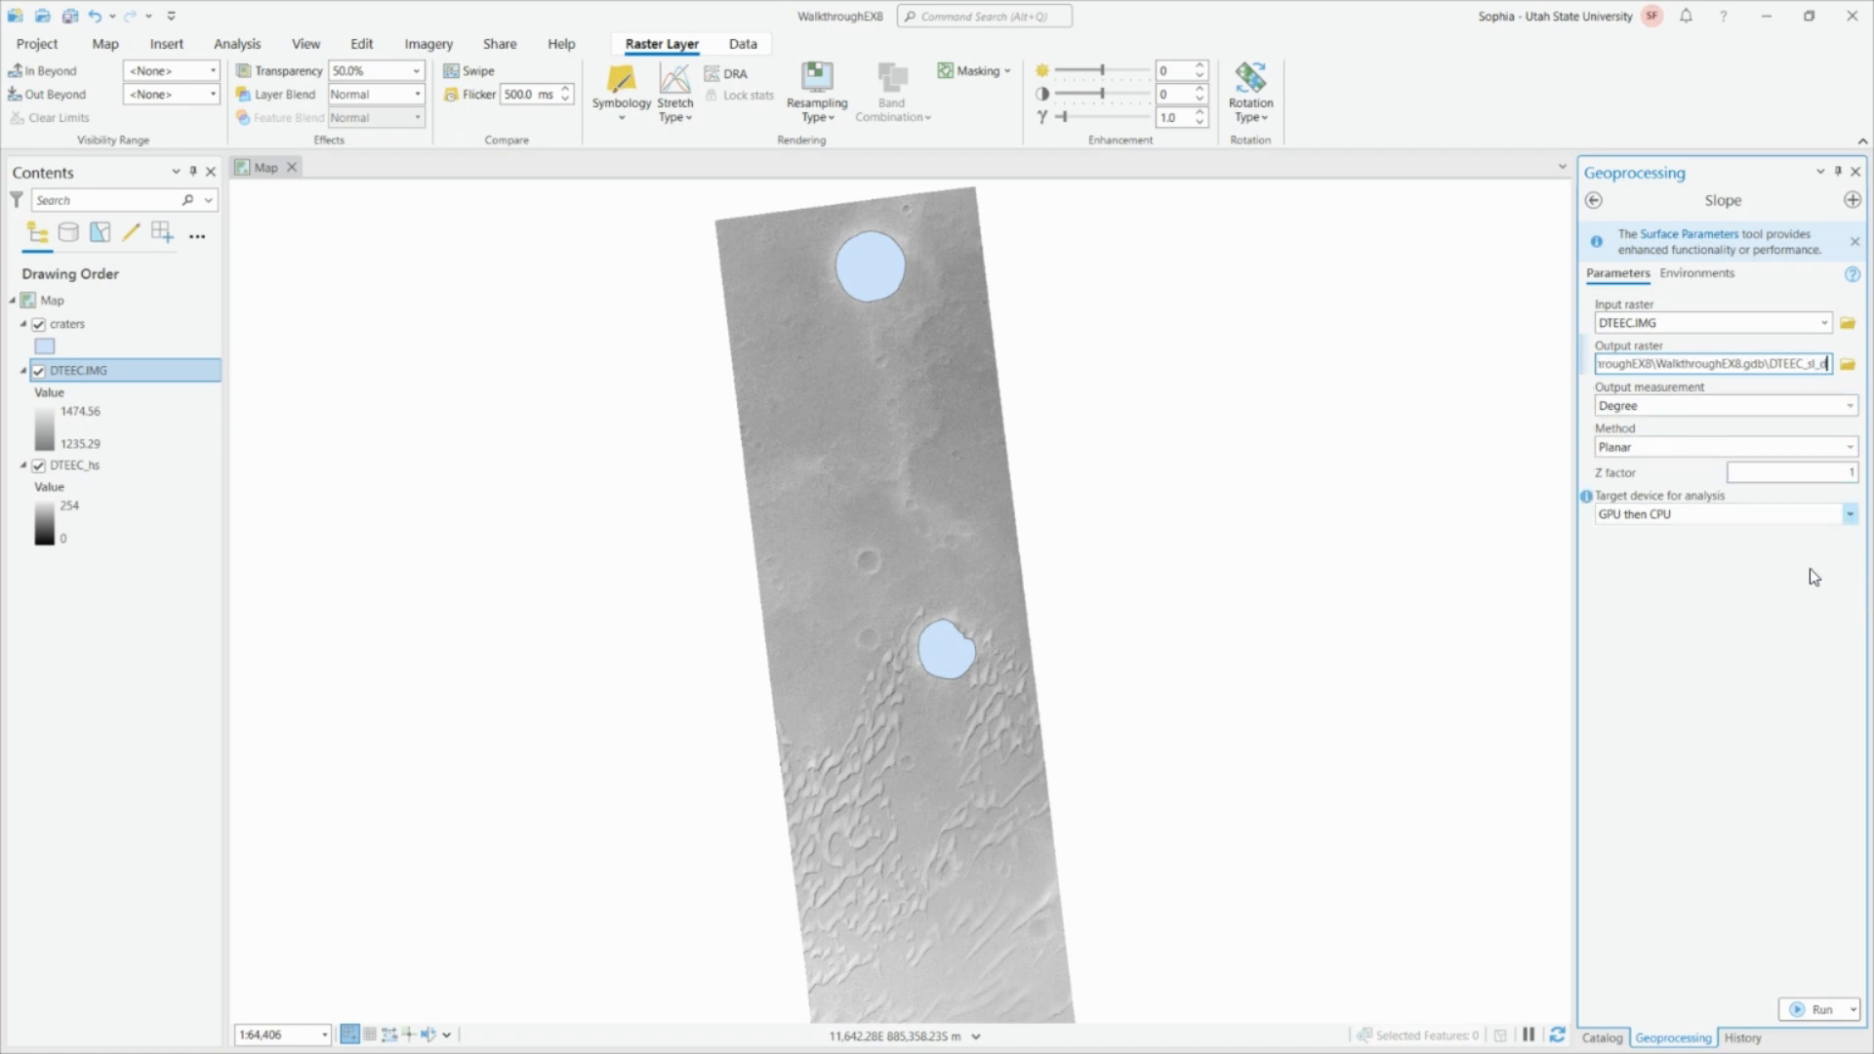
click(1811, 570)
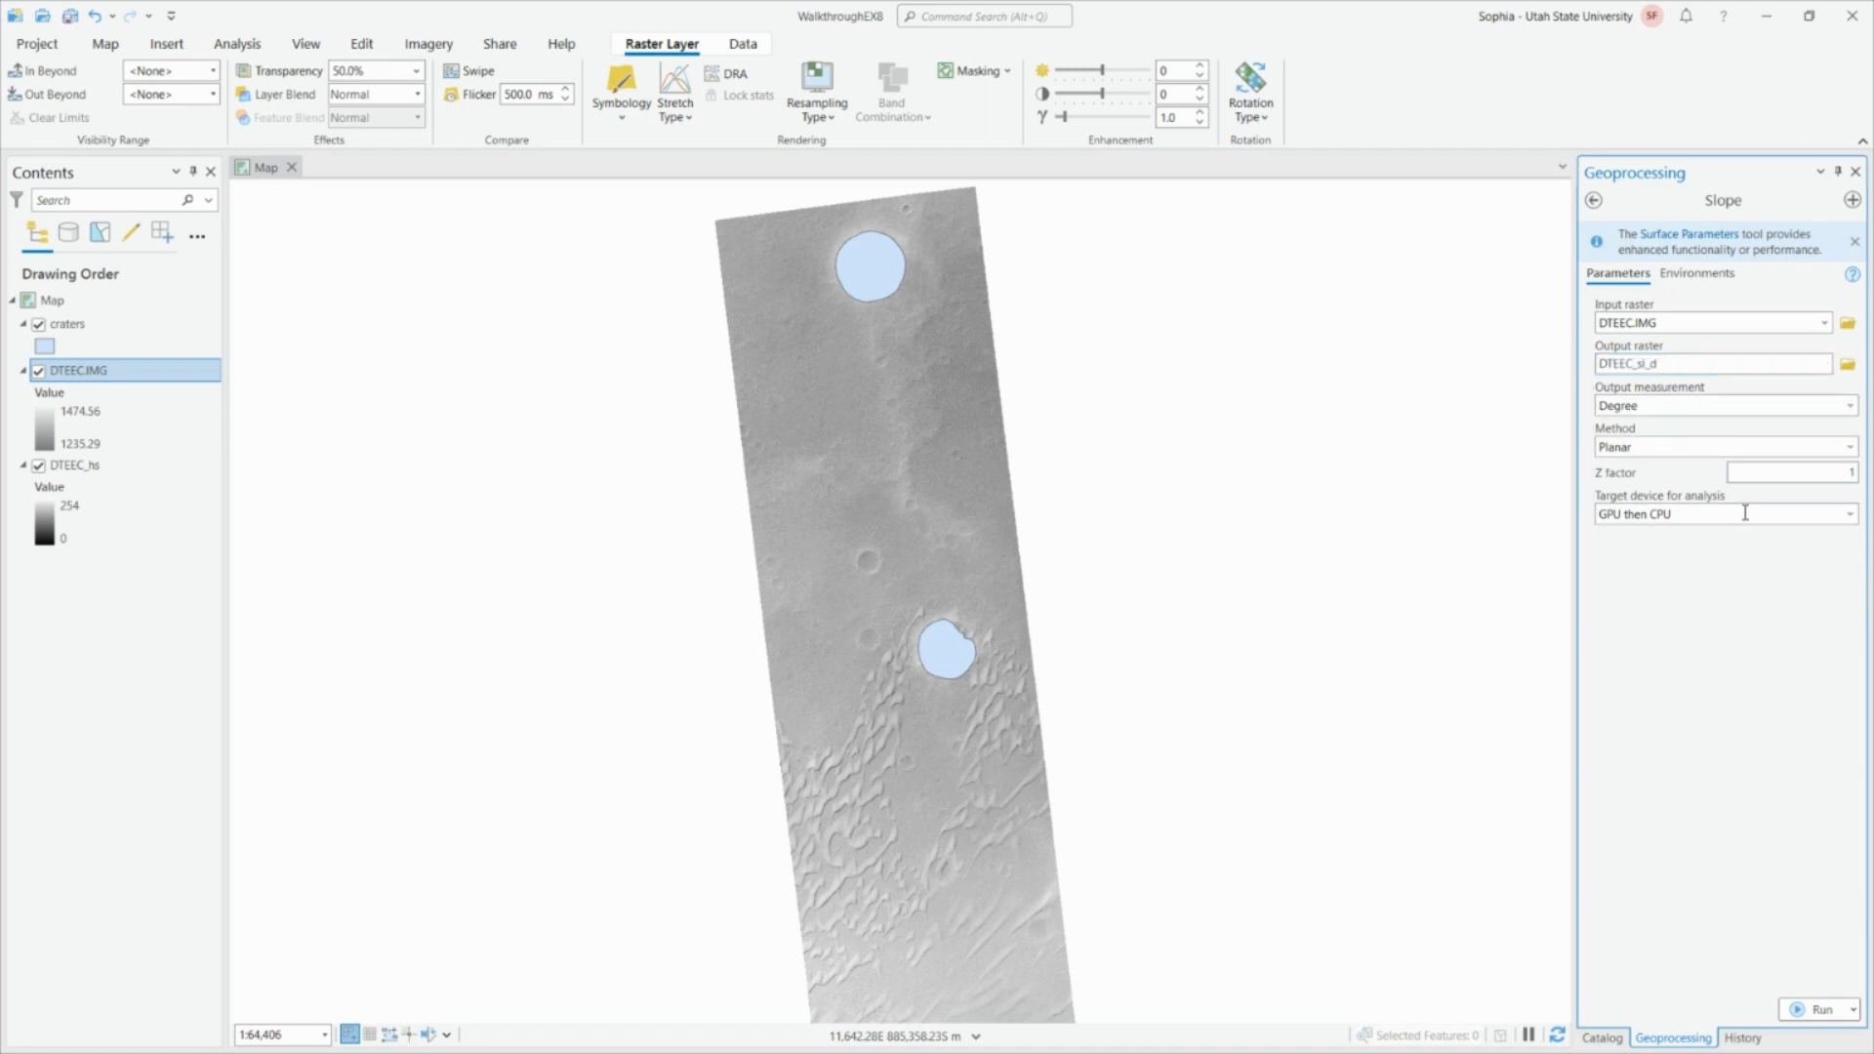
Choose Degree as the slope's output measurement and run the Slope tool.
click(1850, 406)
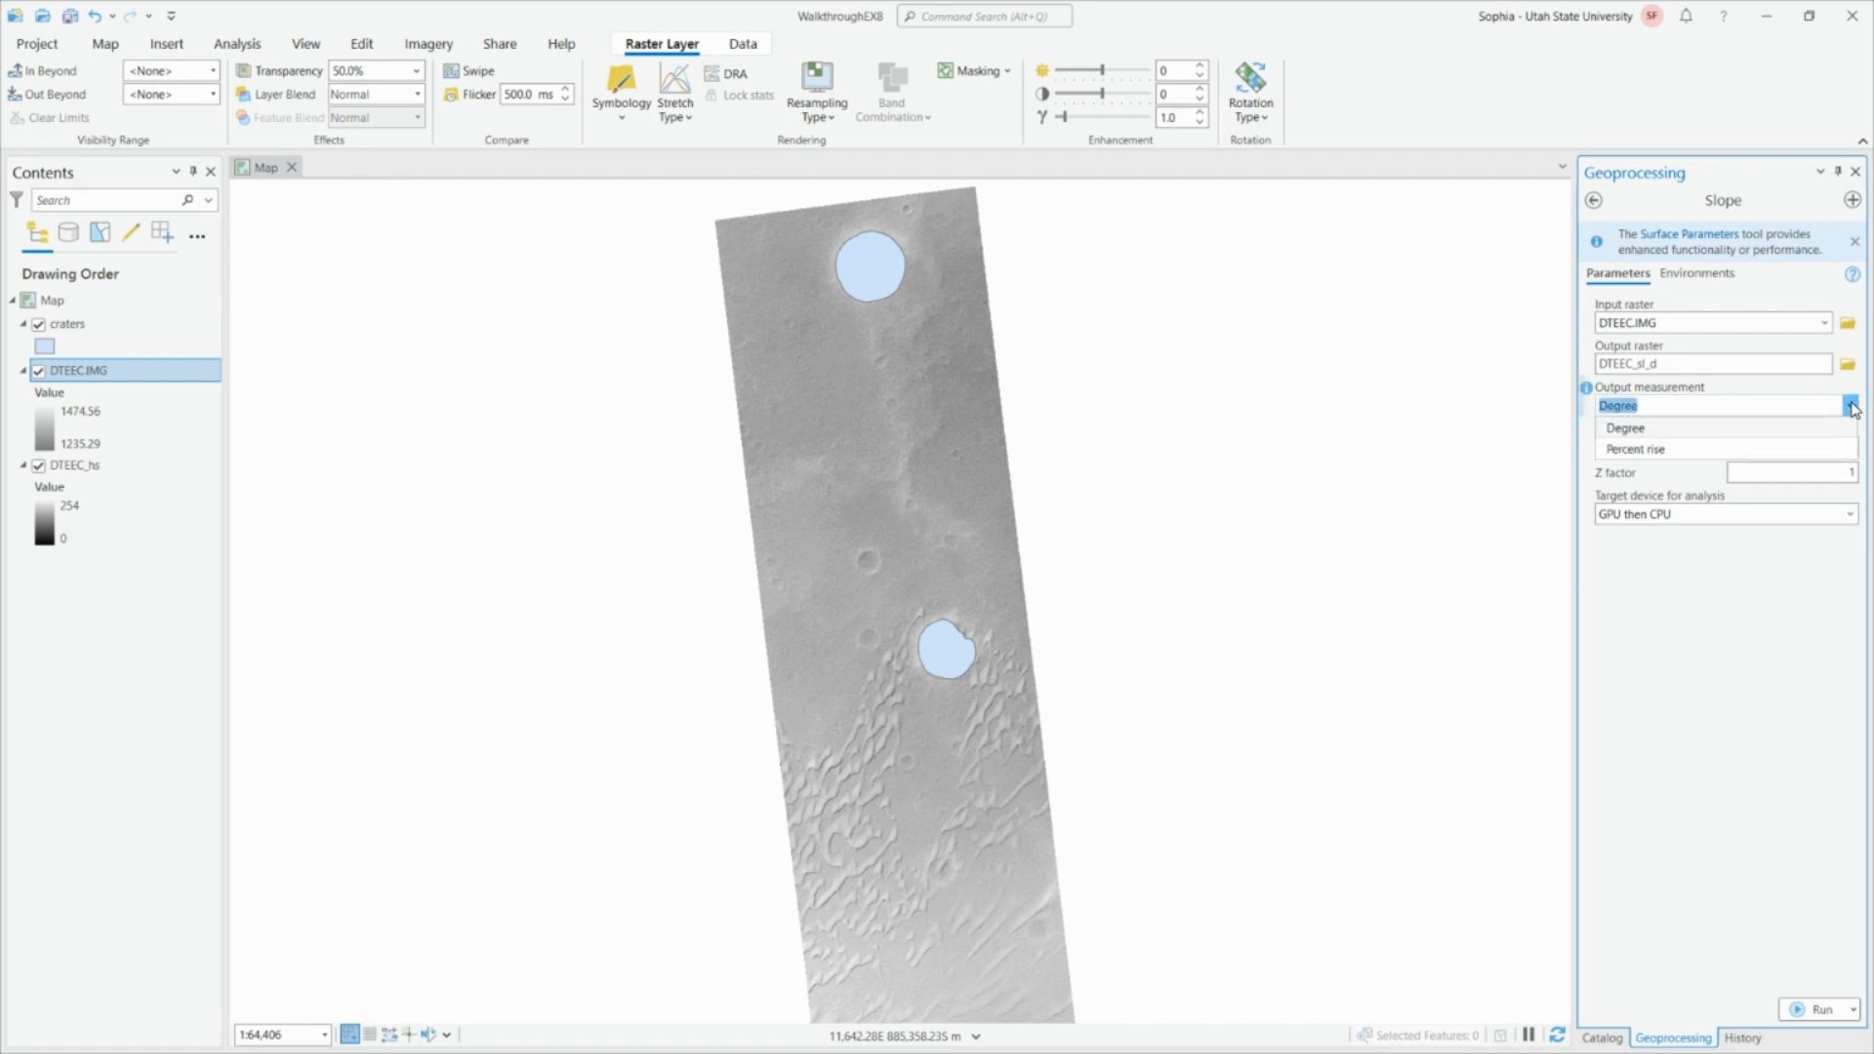
click(1642, 432)
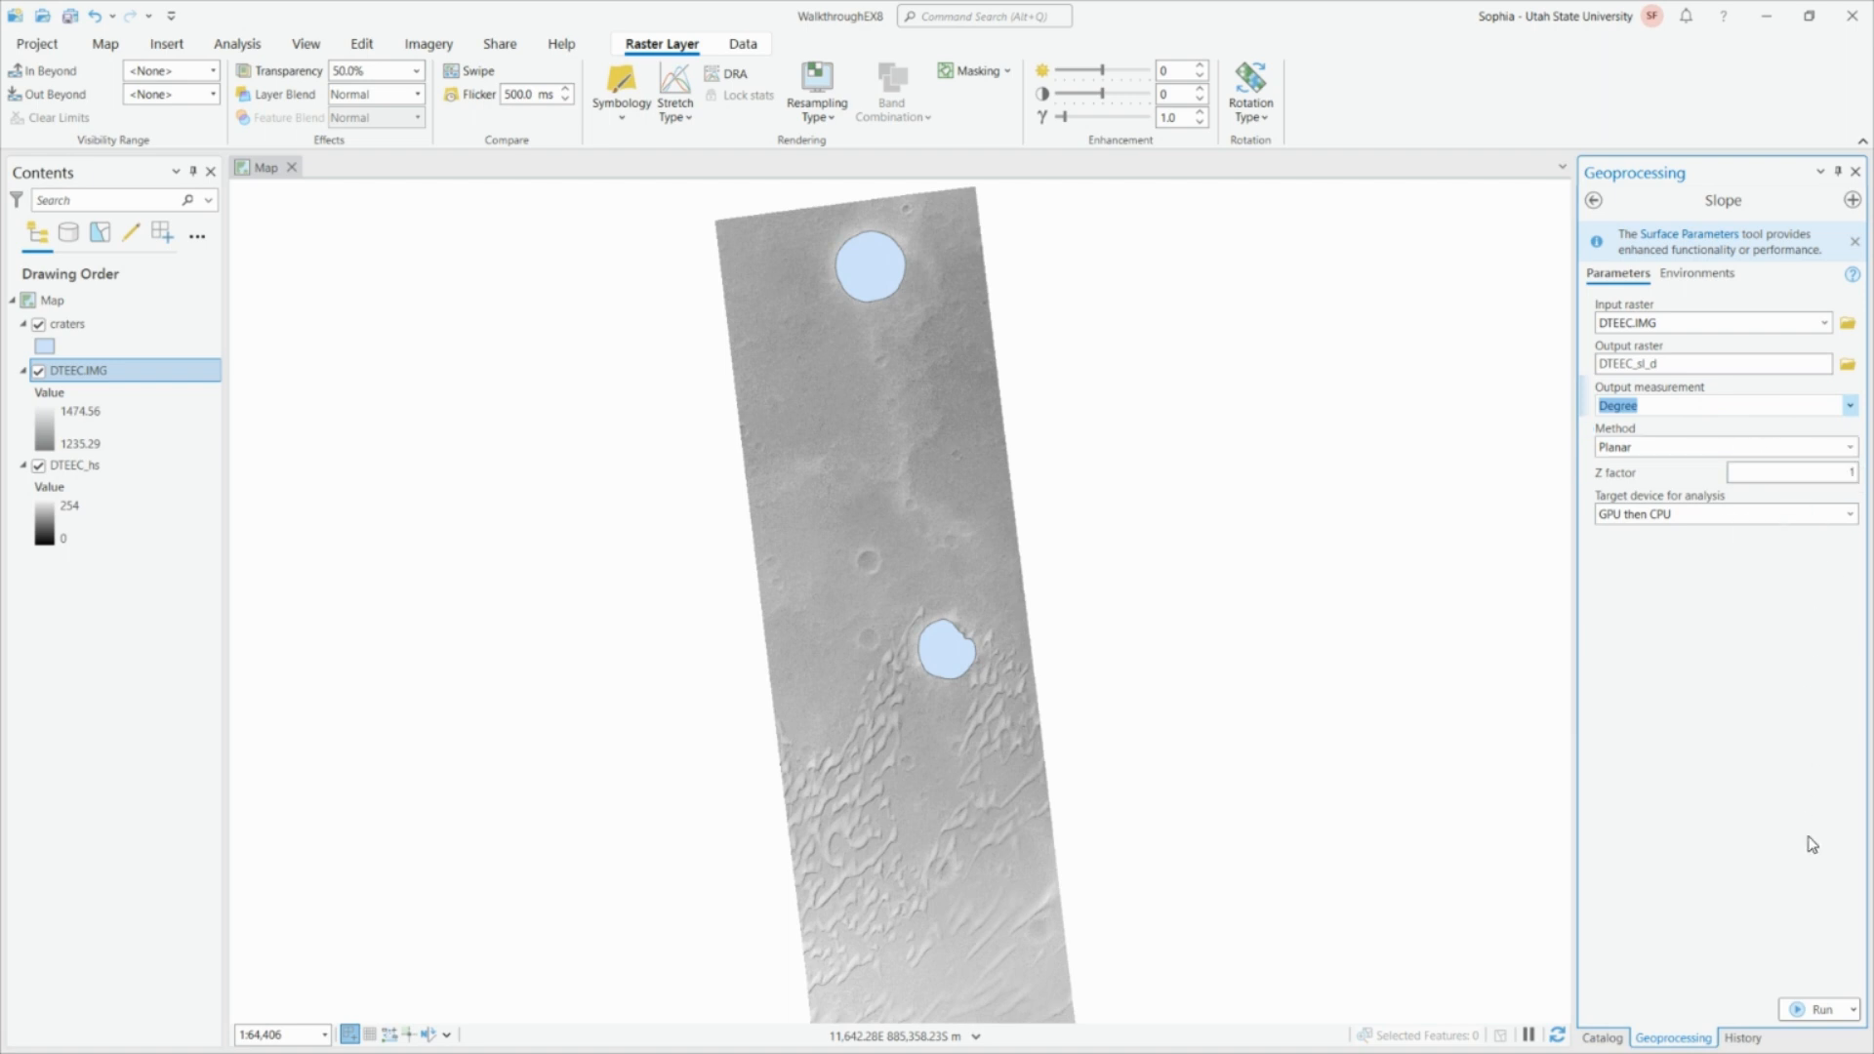
click(1817, 1009)
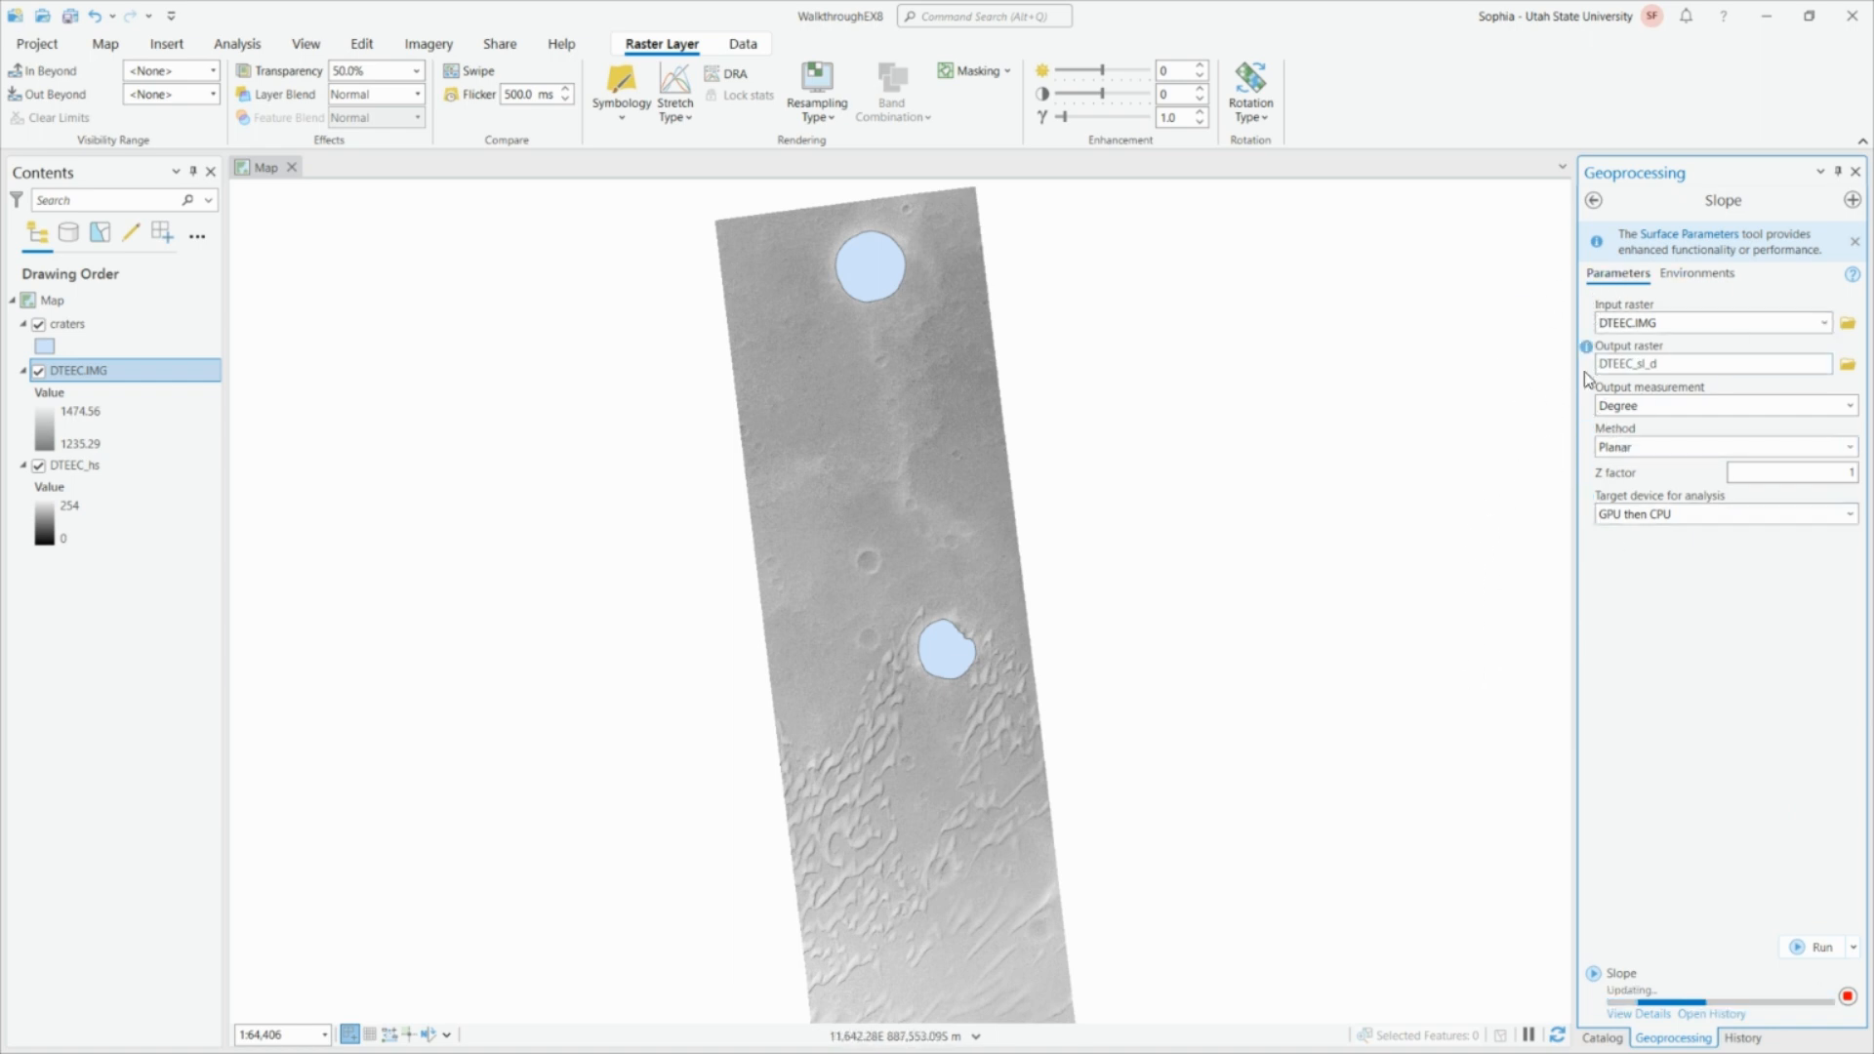
mouse_move(1588, 357)
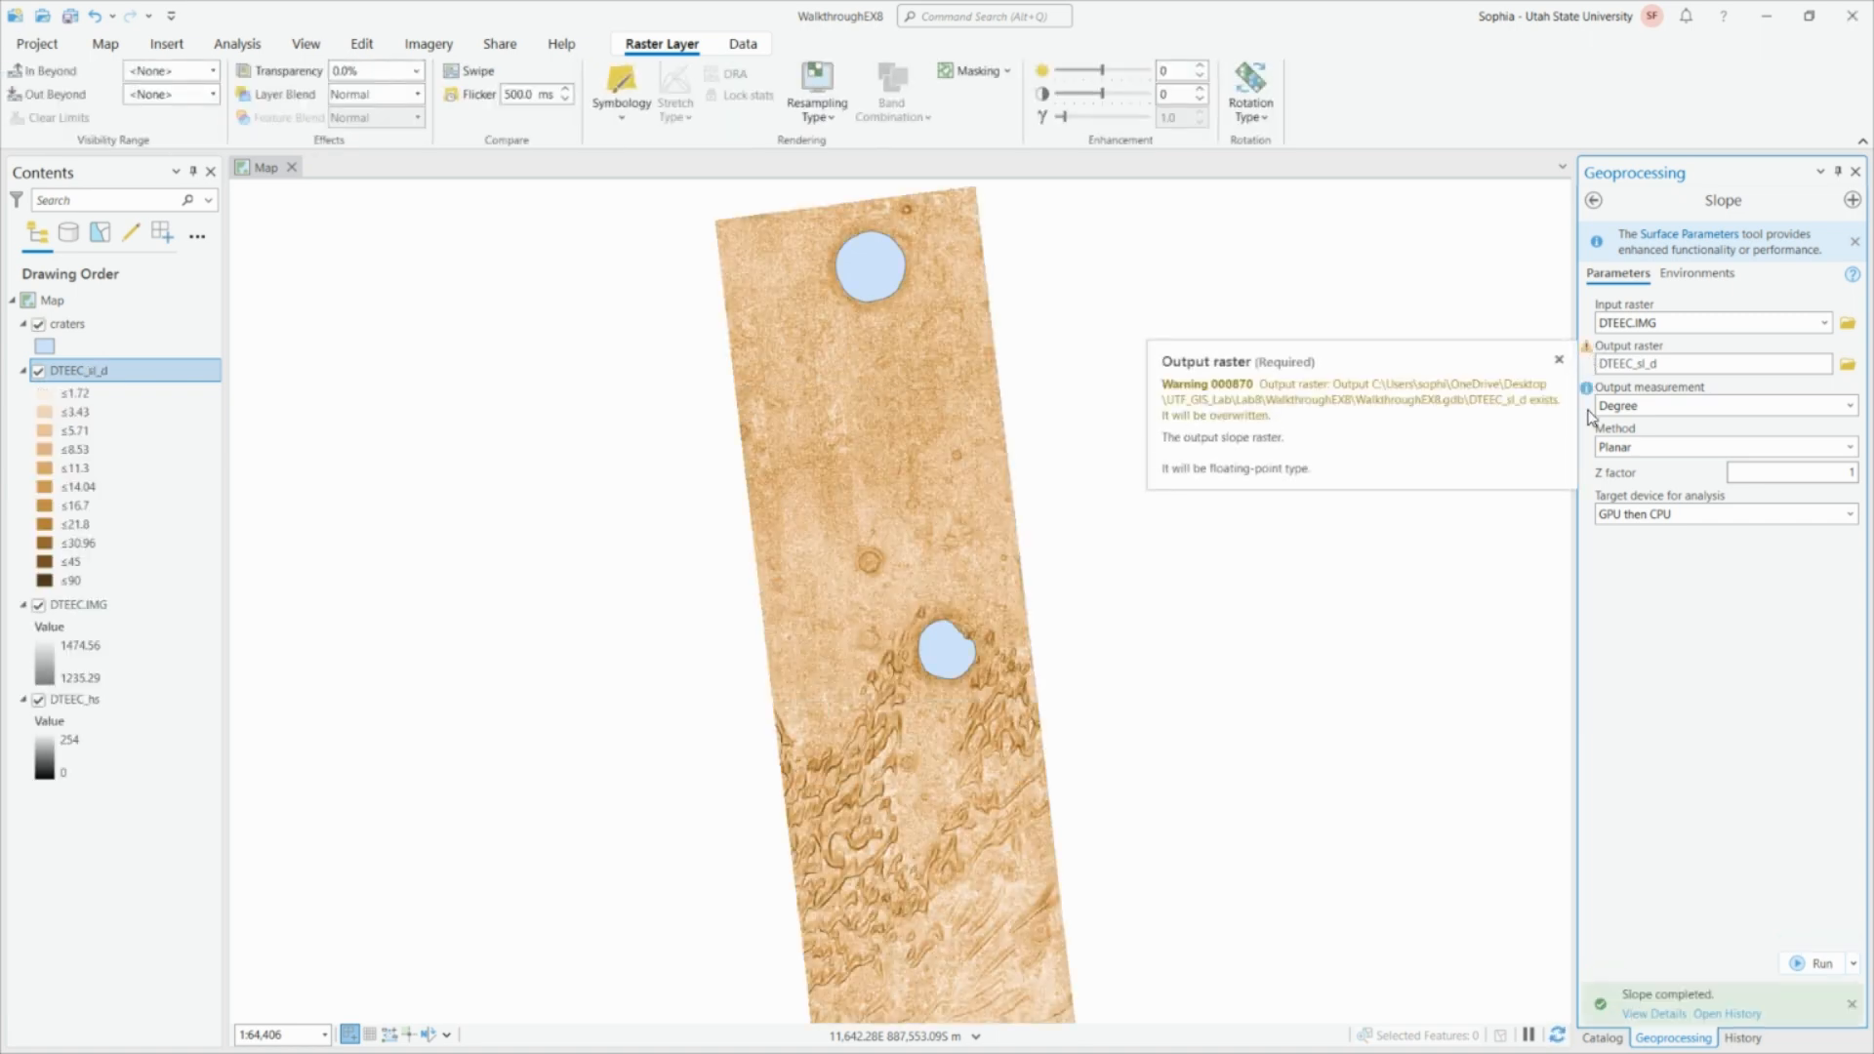
mouse_move(1588, 393)
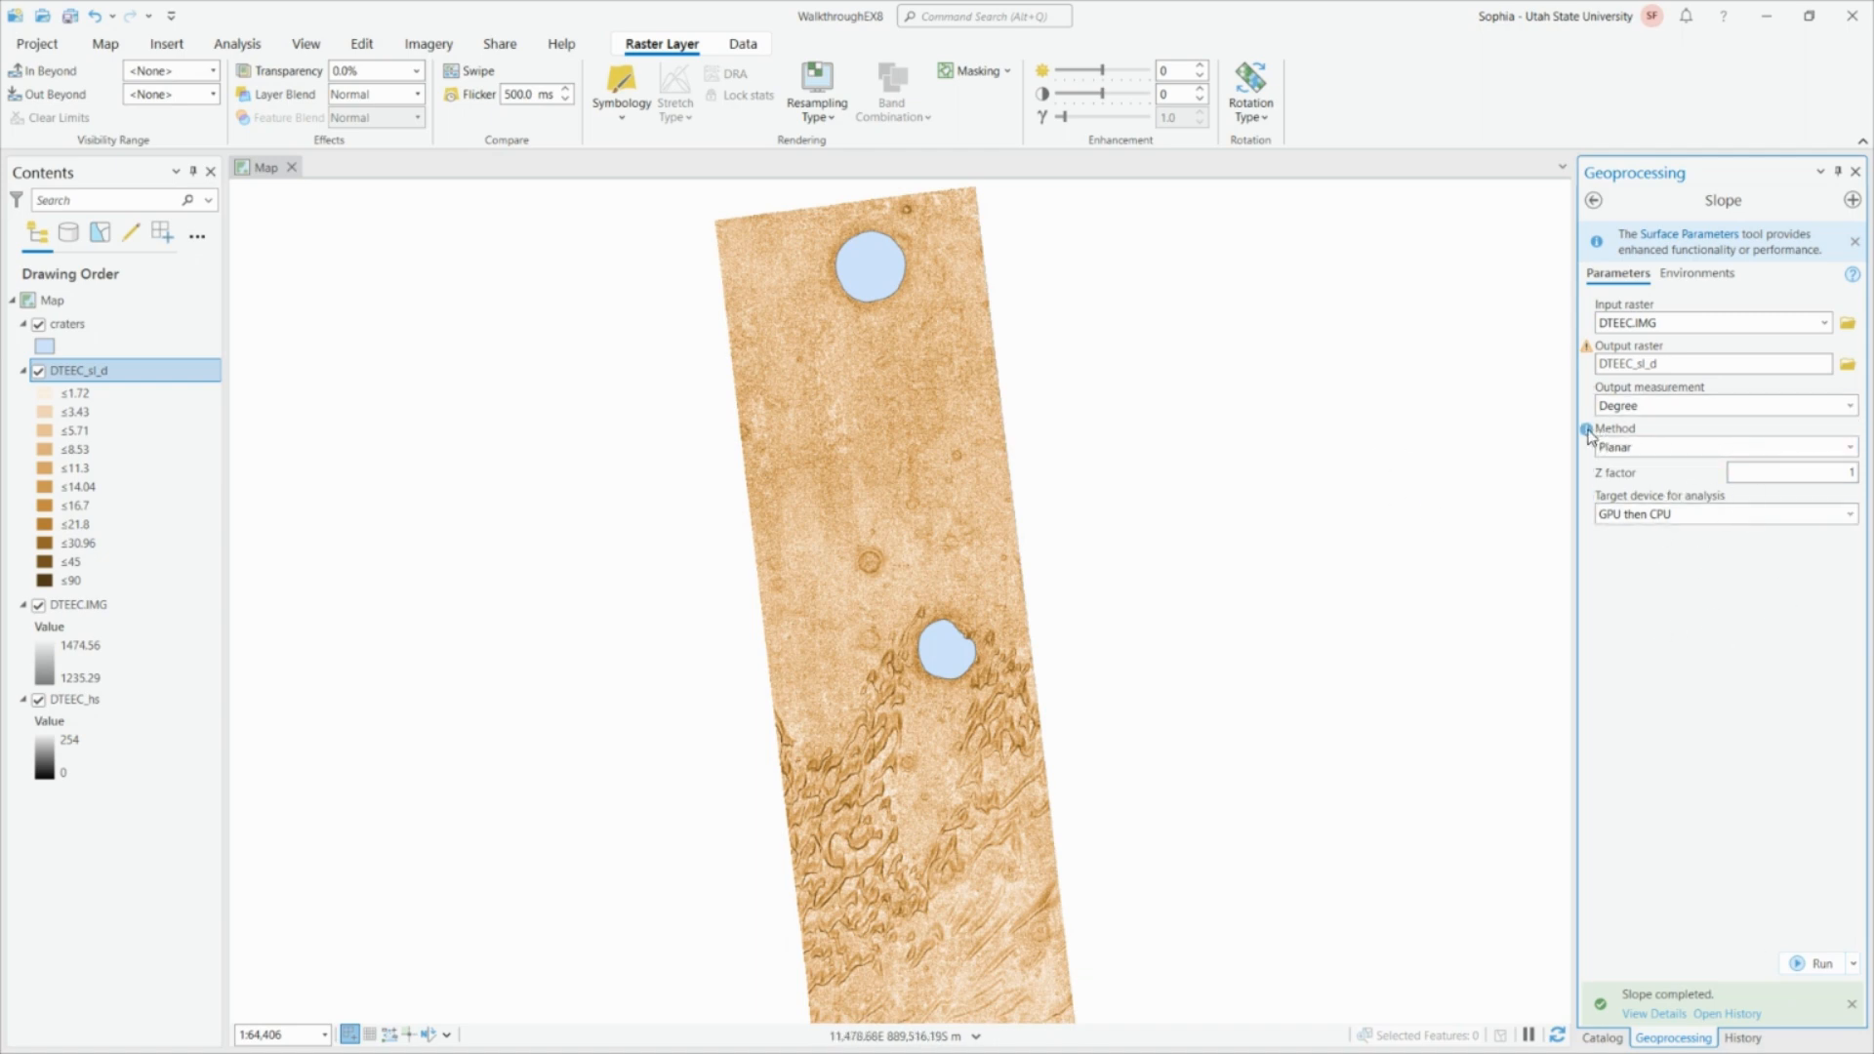
Check the raster statistics of the DTEEC_sl_d slope layer in its source properties.
mouse_move(1587, 435)
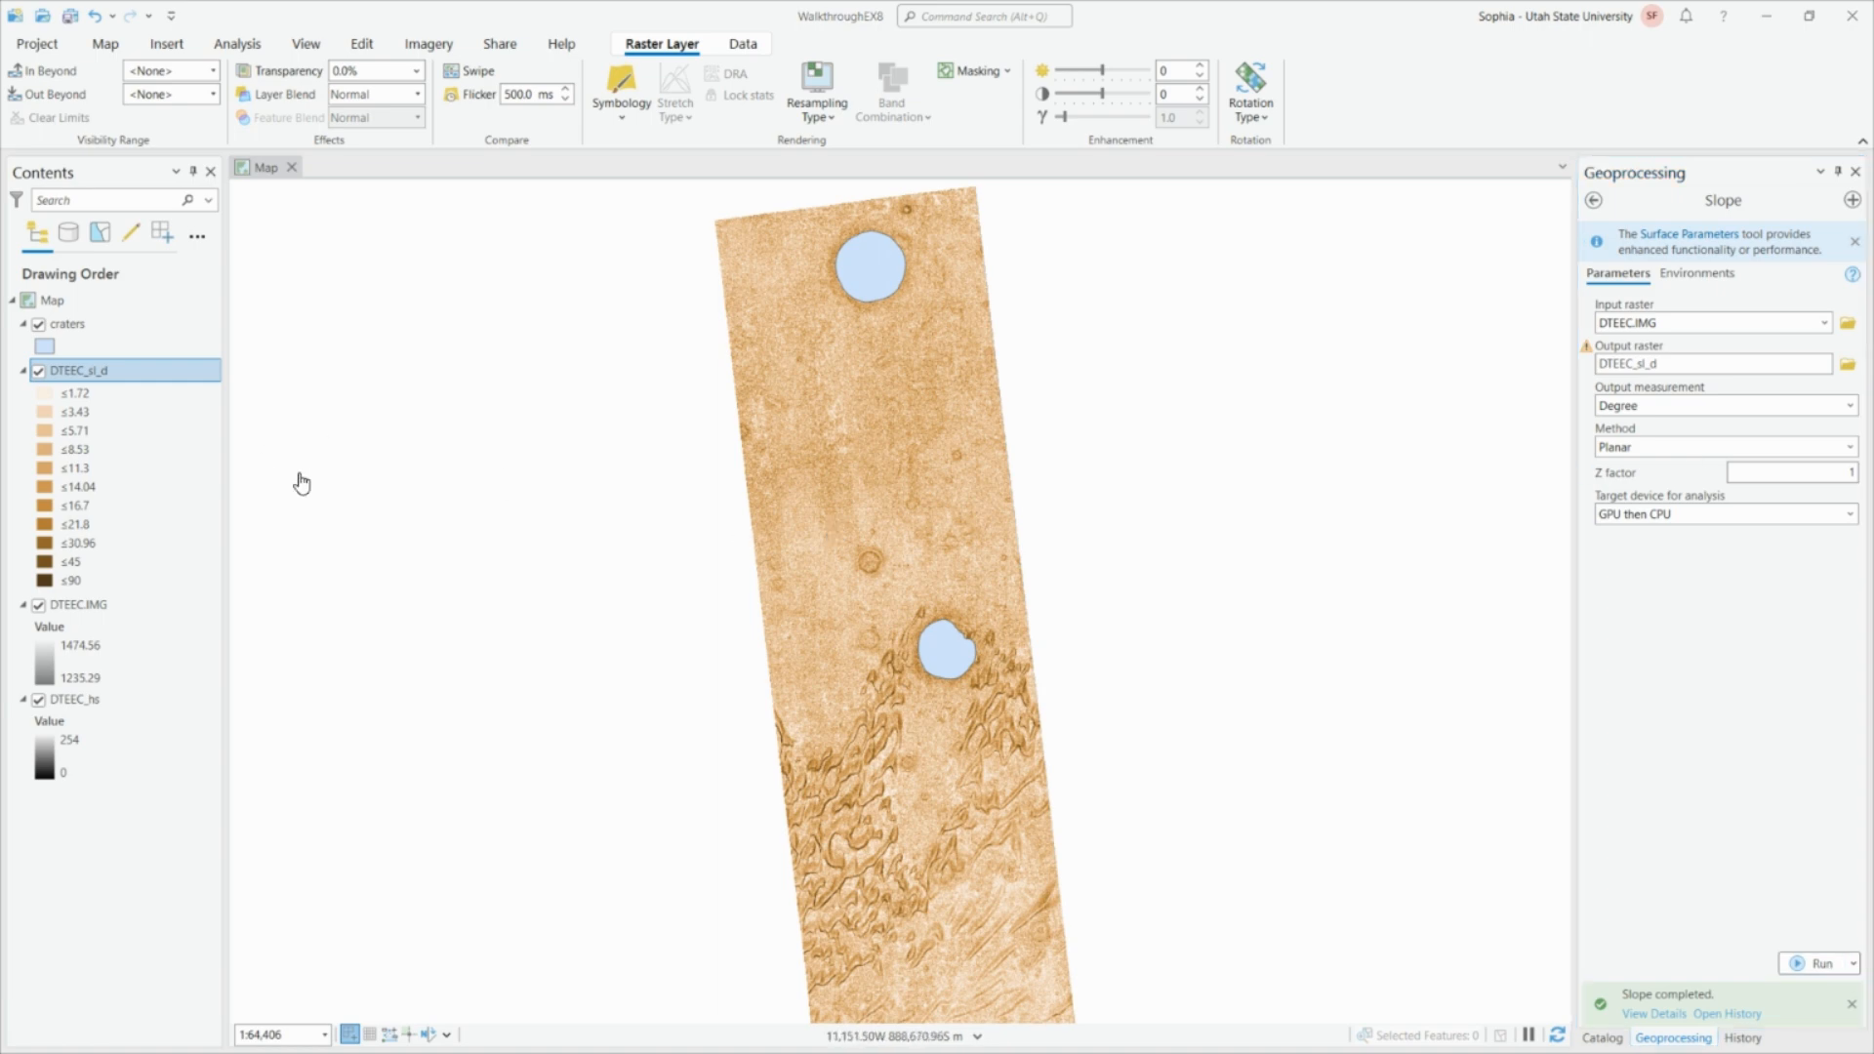
right_click(86, 379)
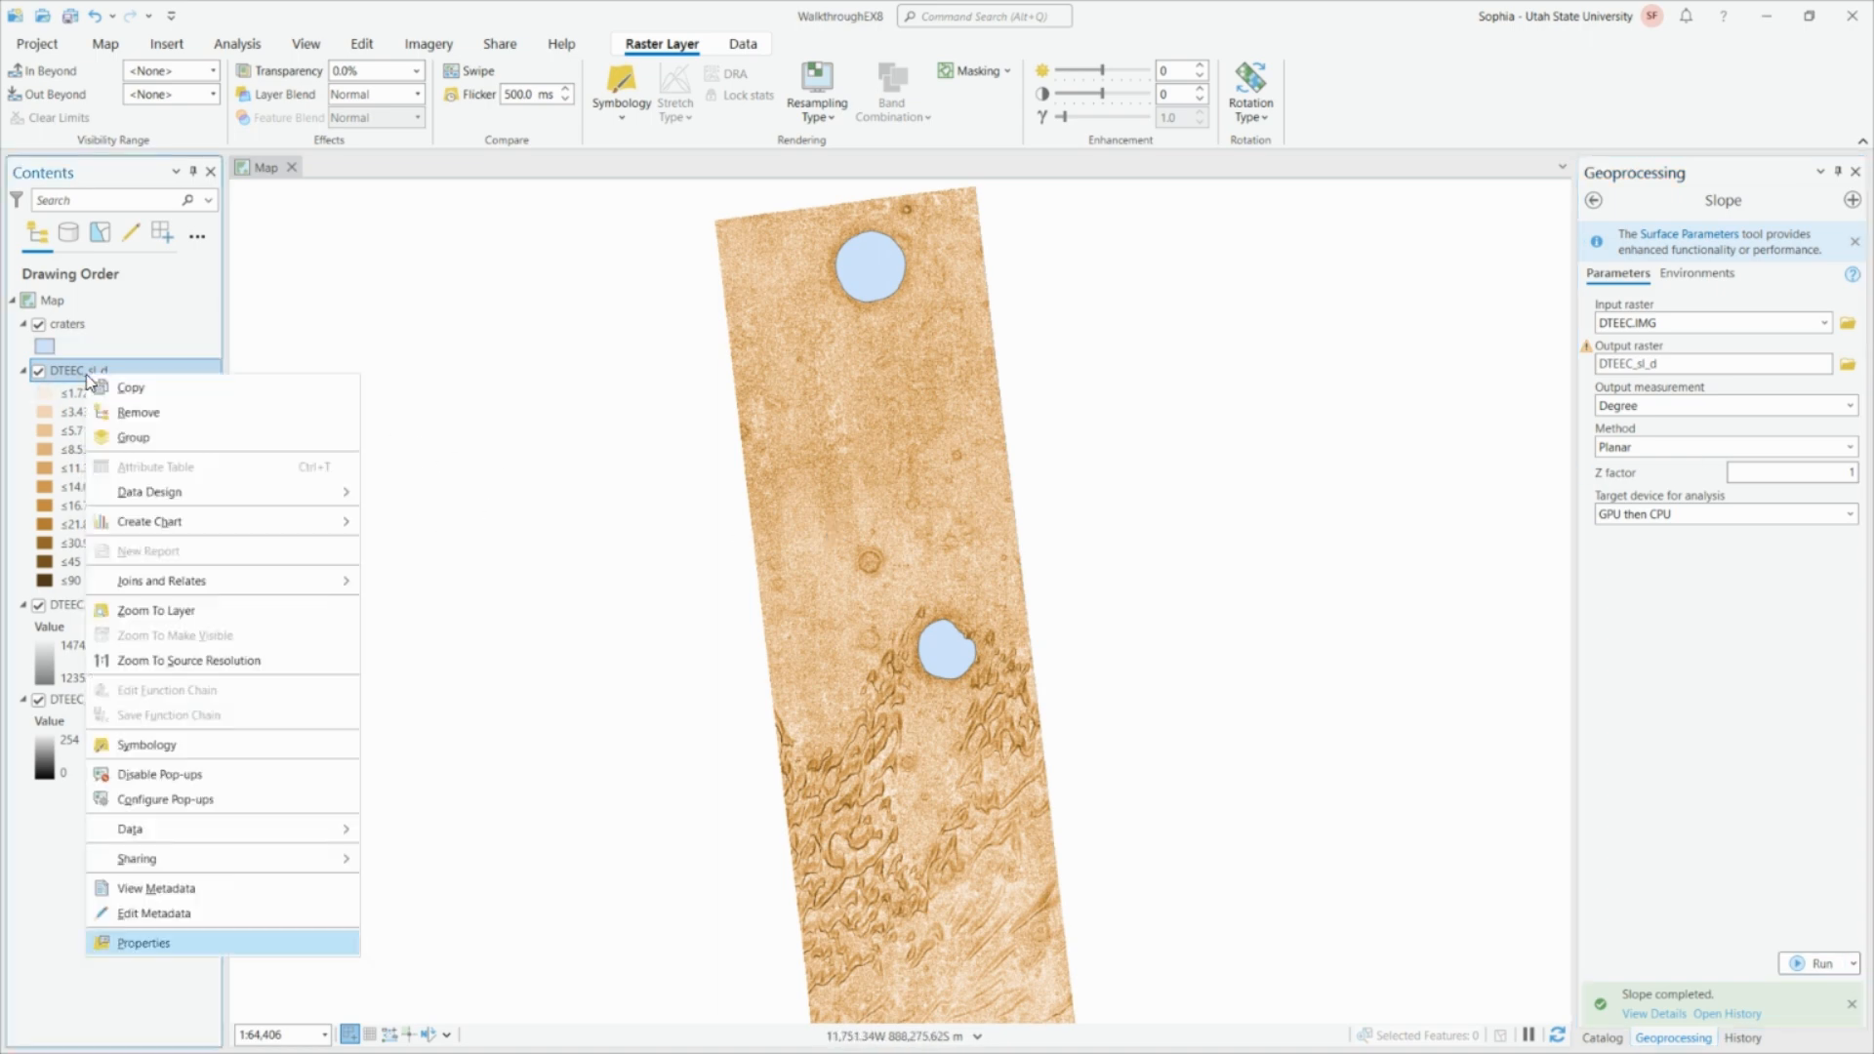
click(145, 942)
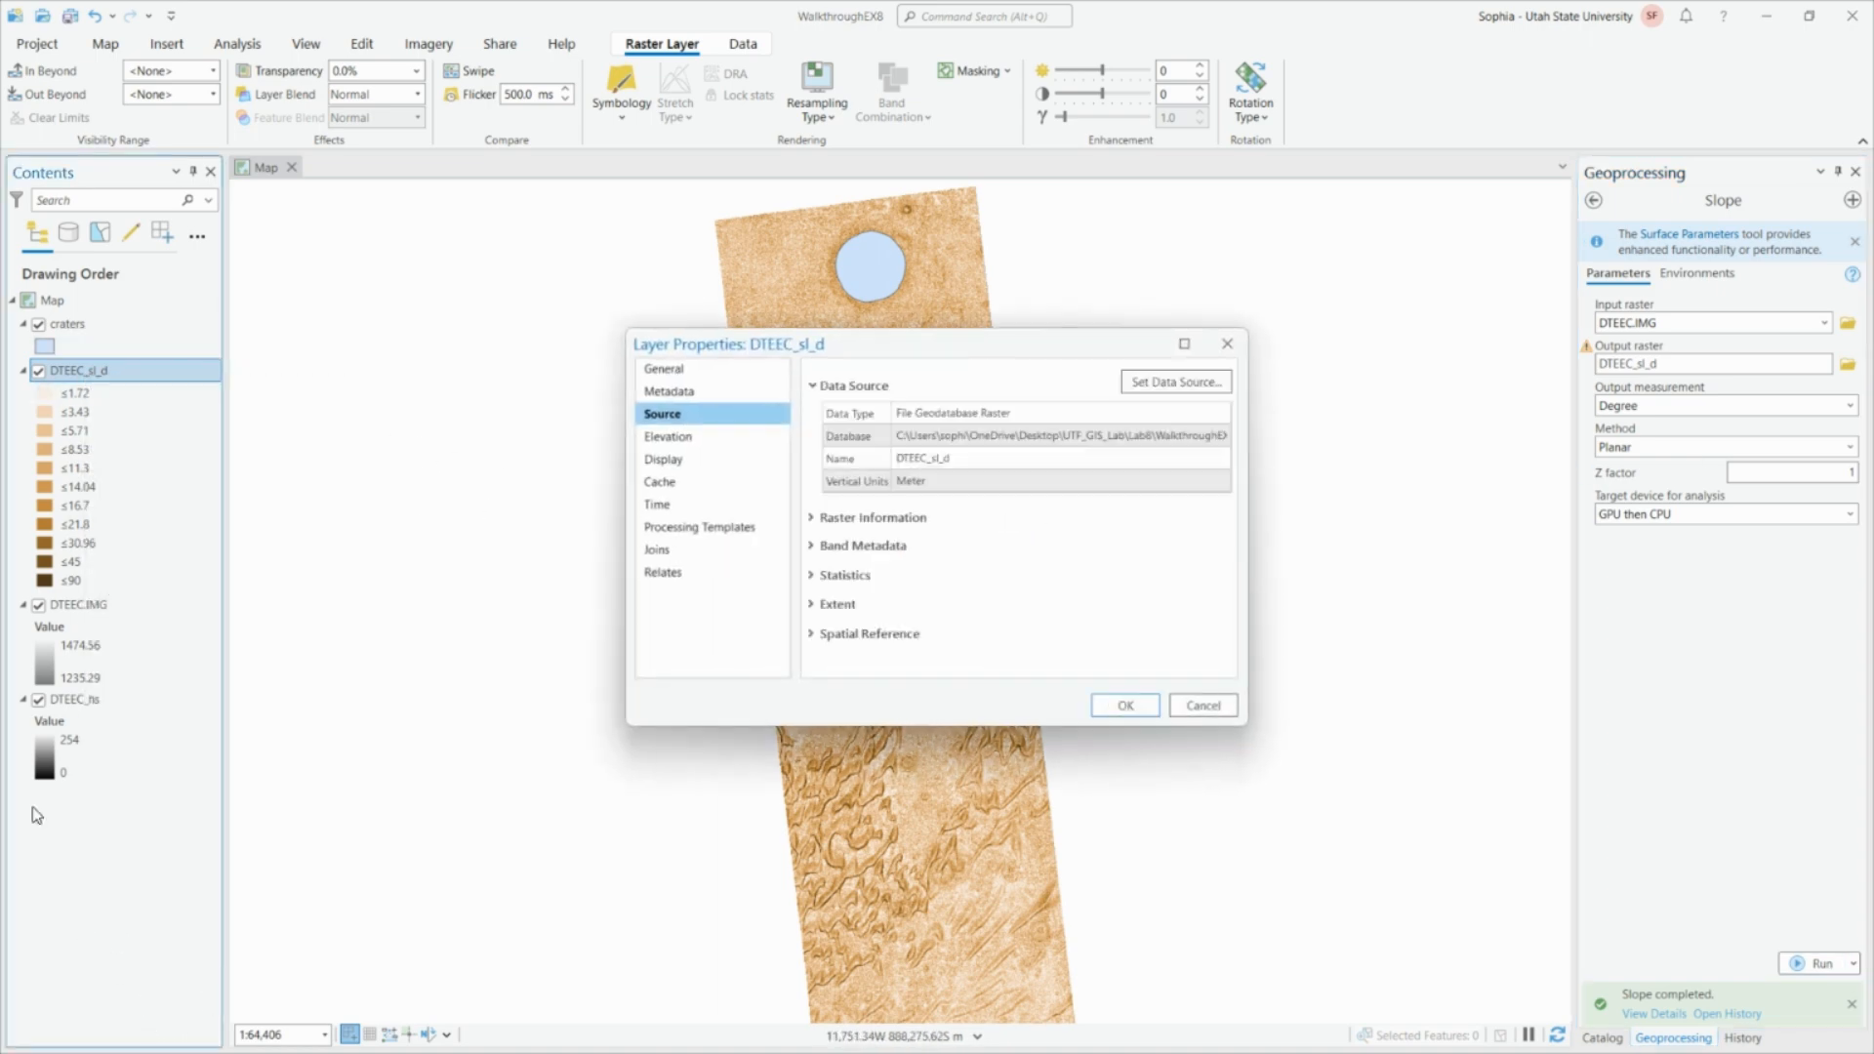
click(847, 575)
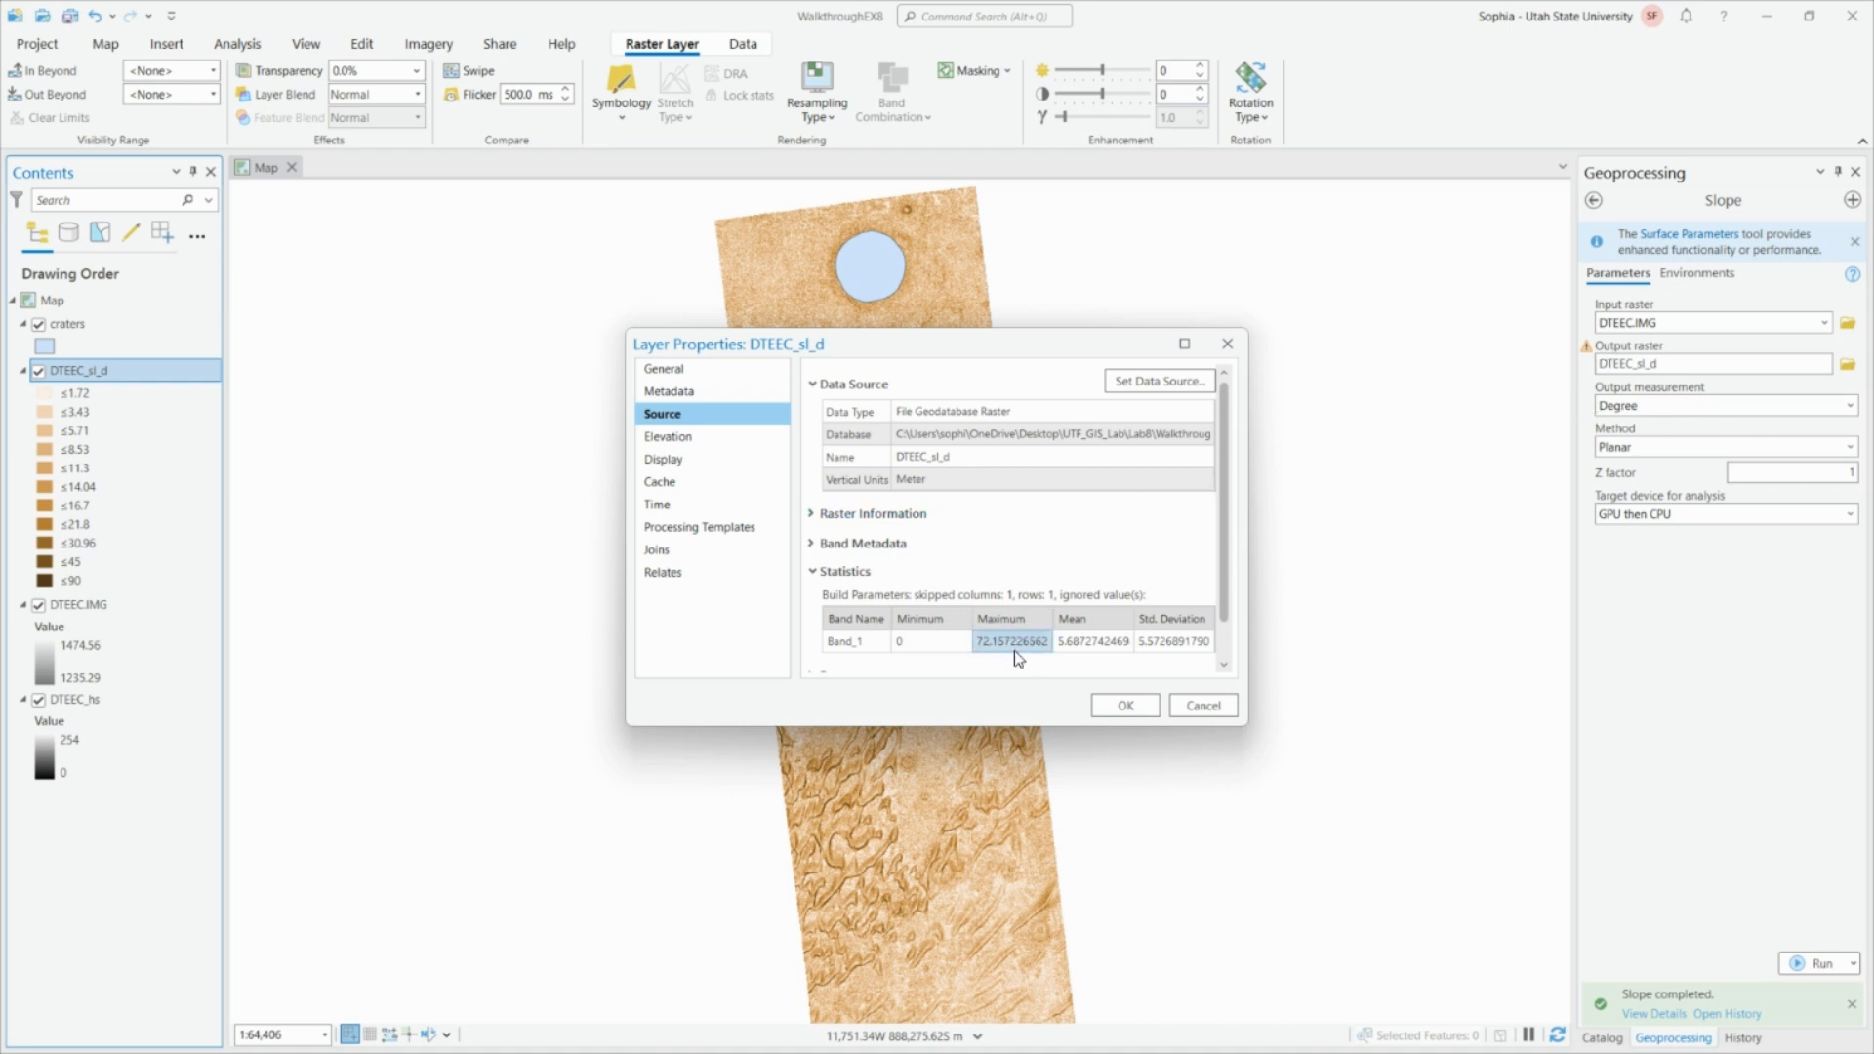
click(1127, 705)
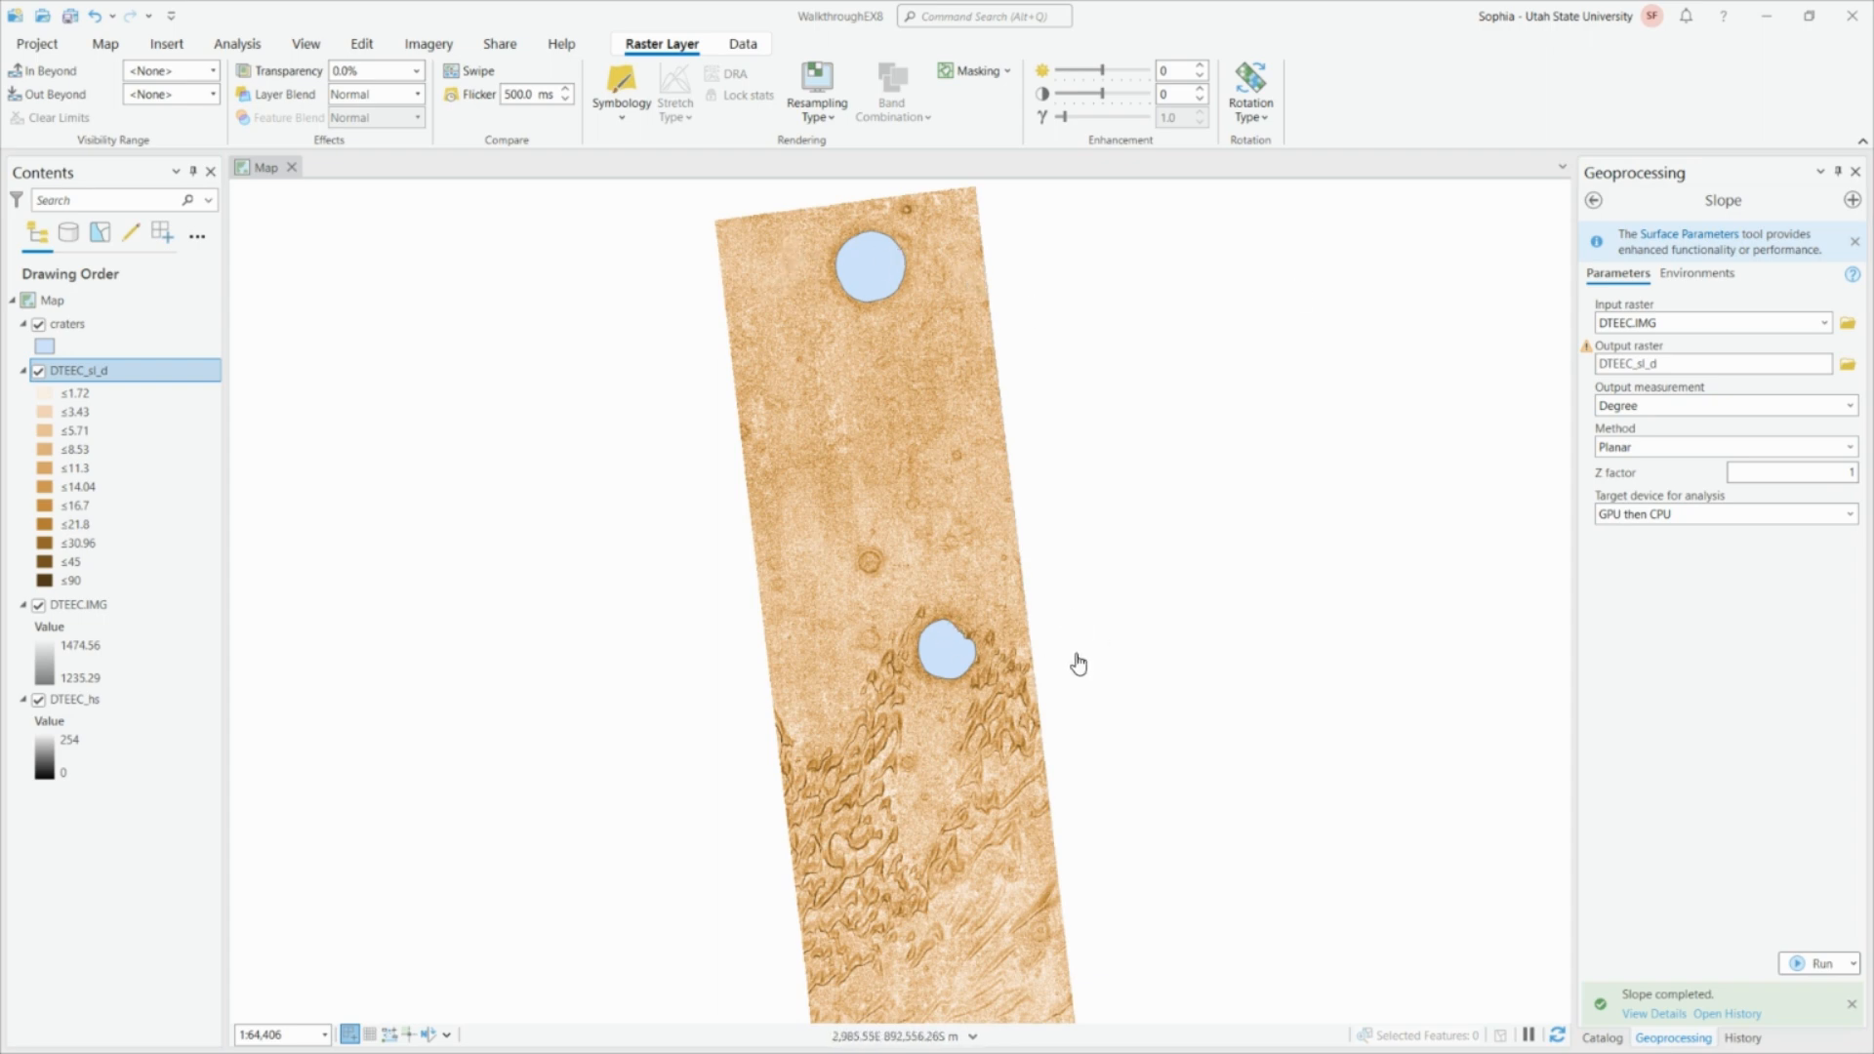
Review the source properties of the craters layer, including its extent.
right_click(103, 332)
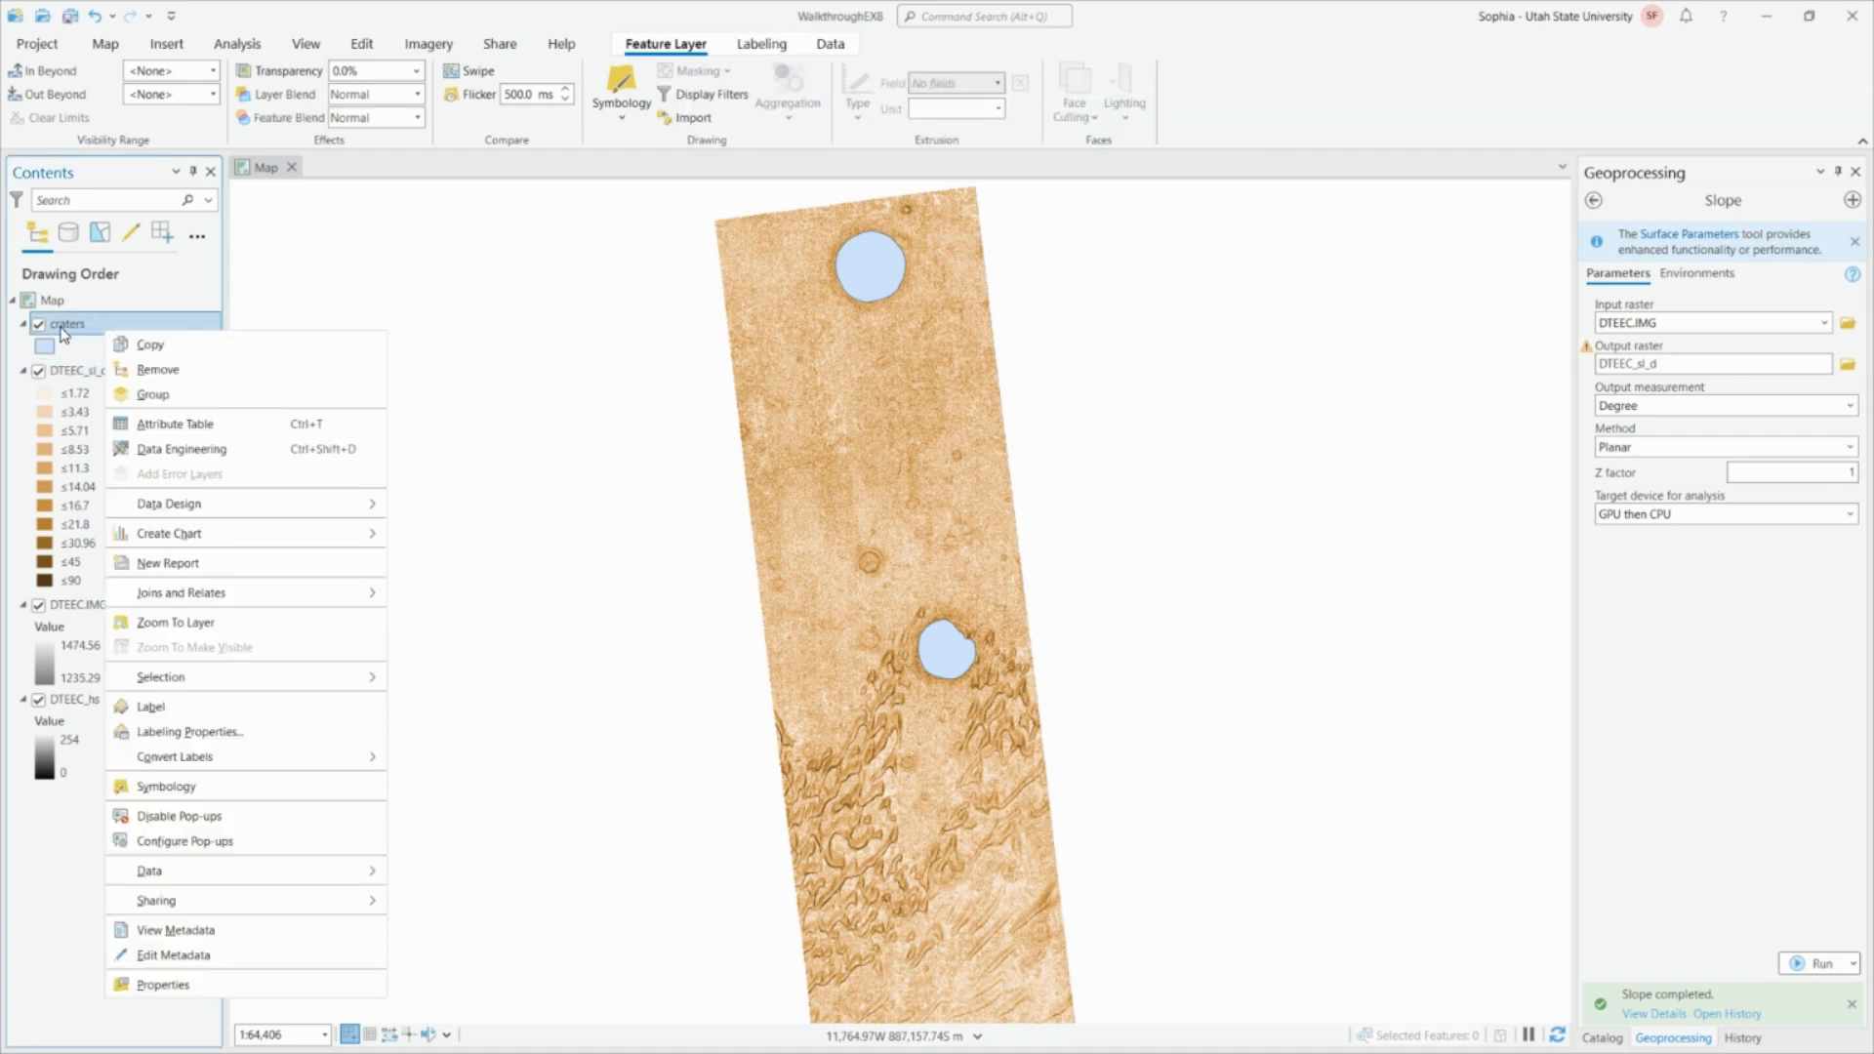
click(246, 982)
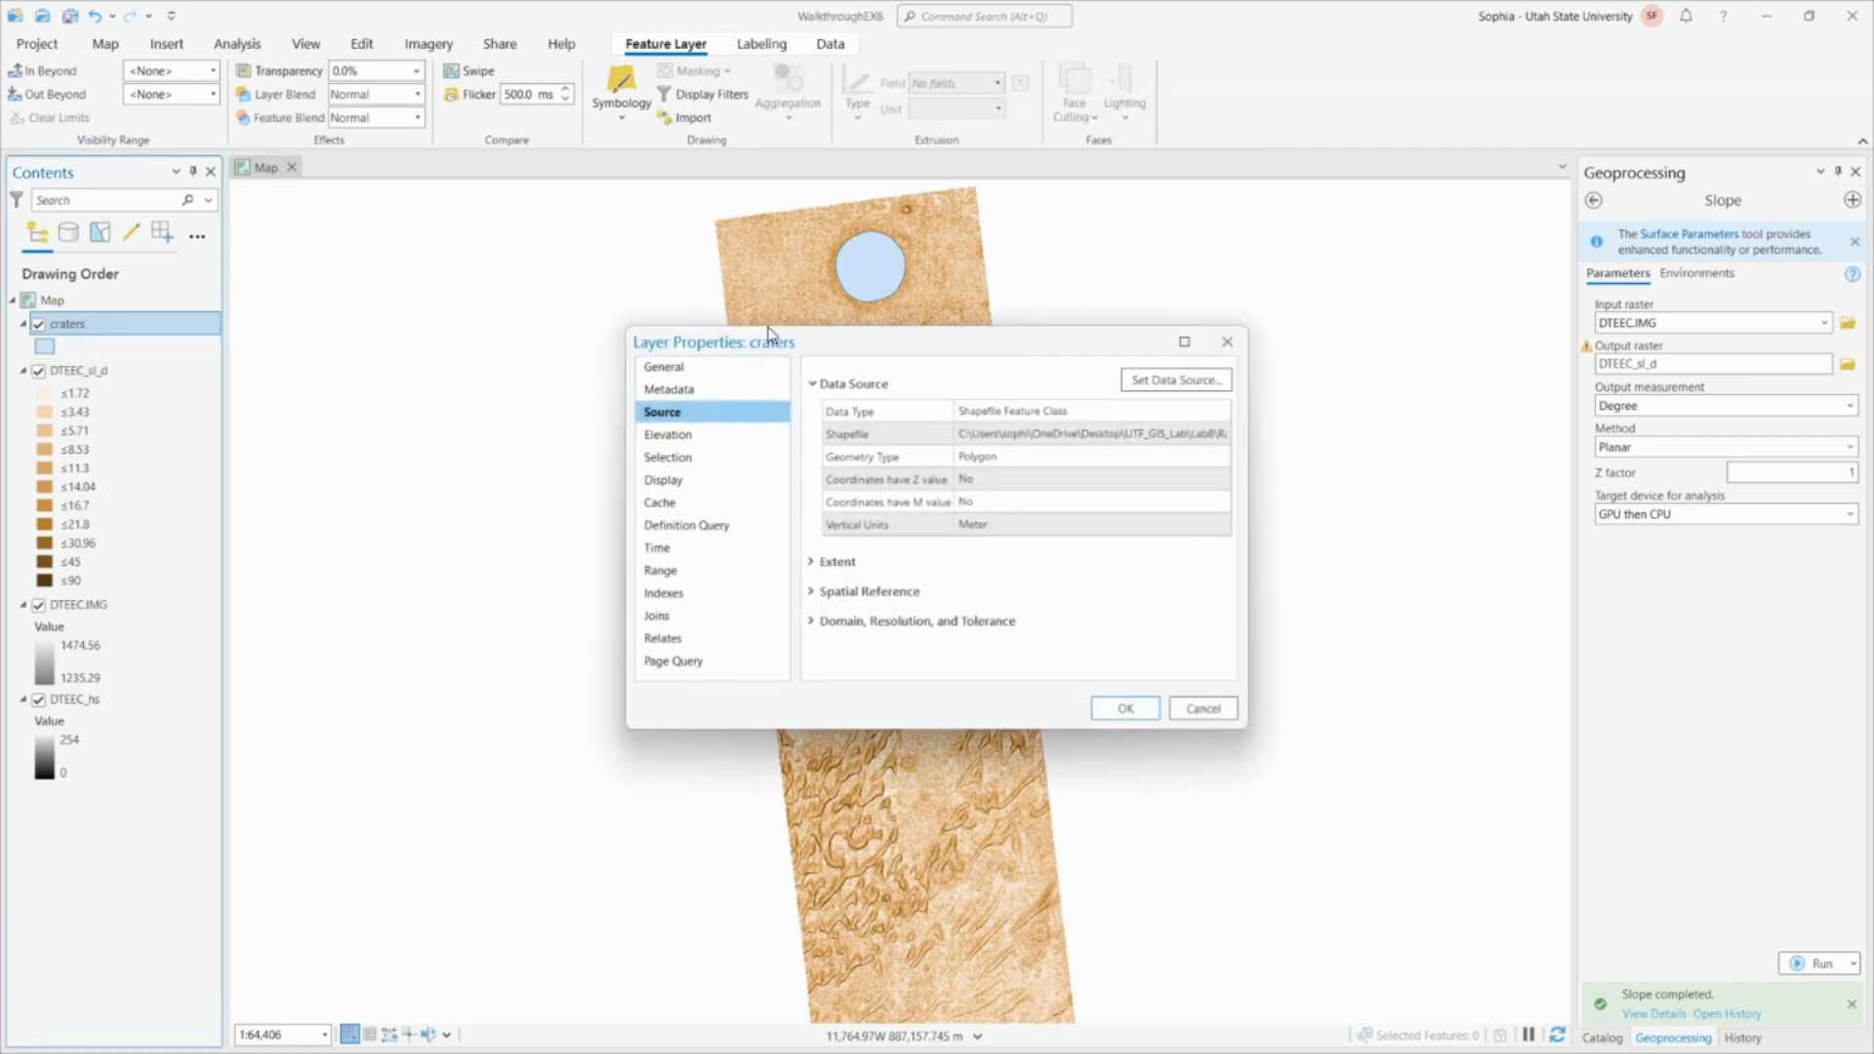
drag(1032, 363, 1367, 322)
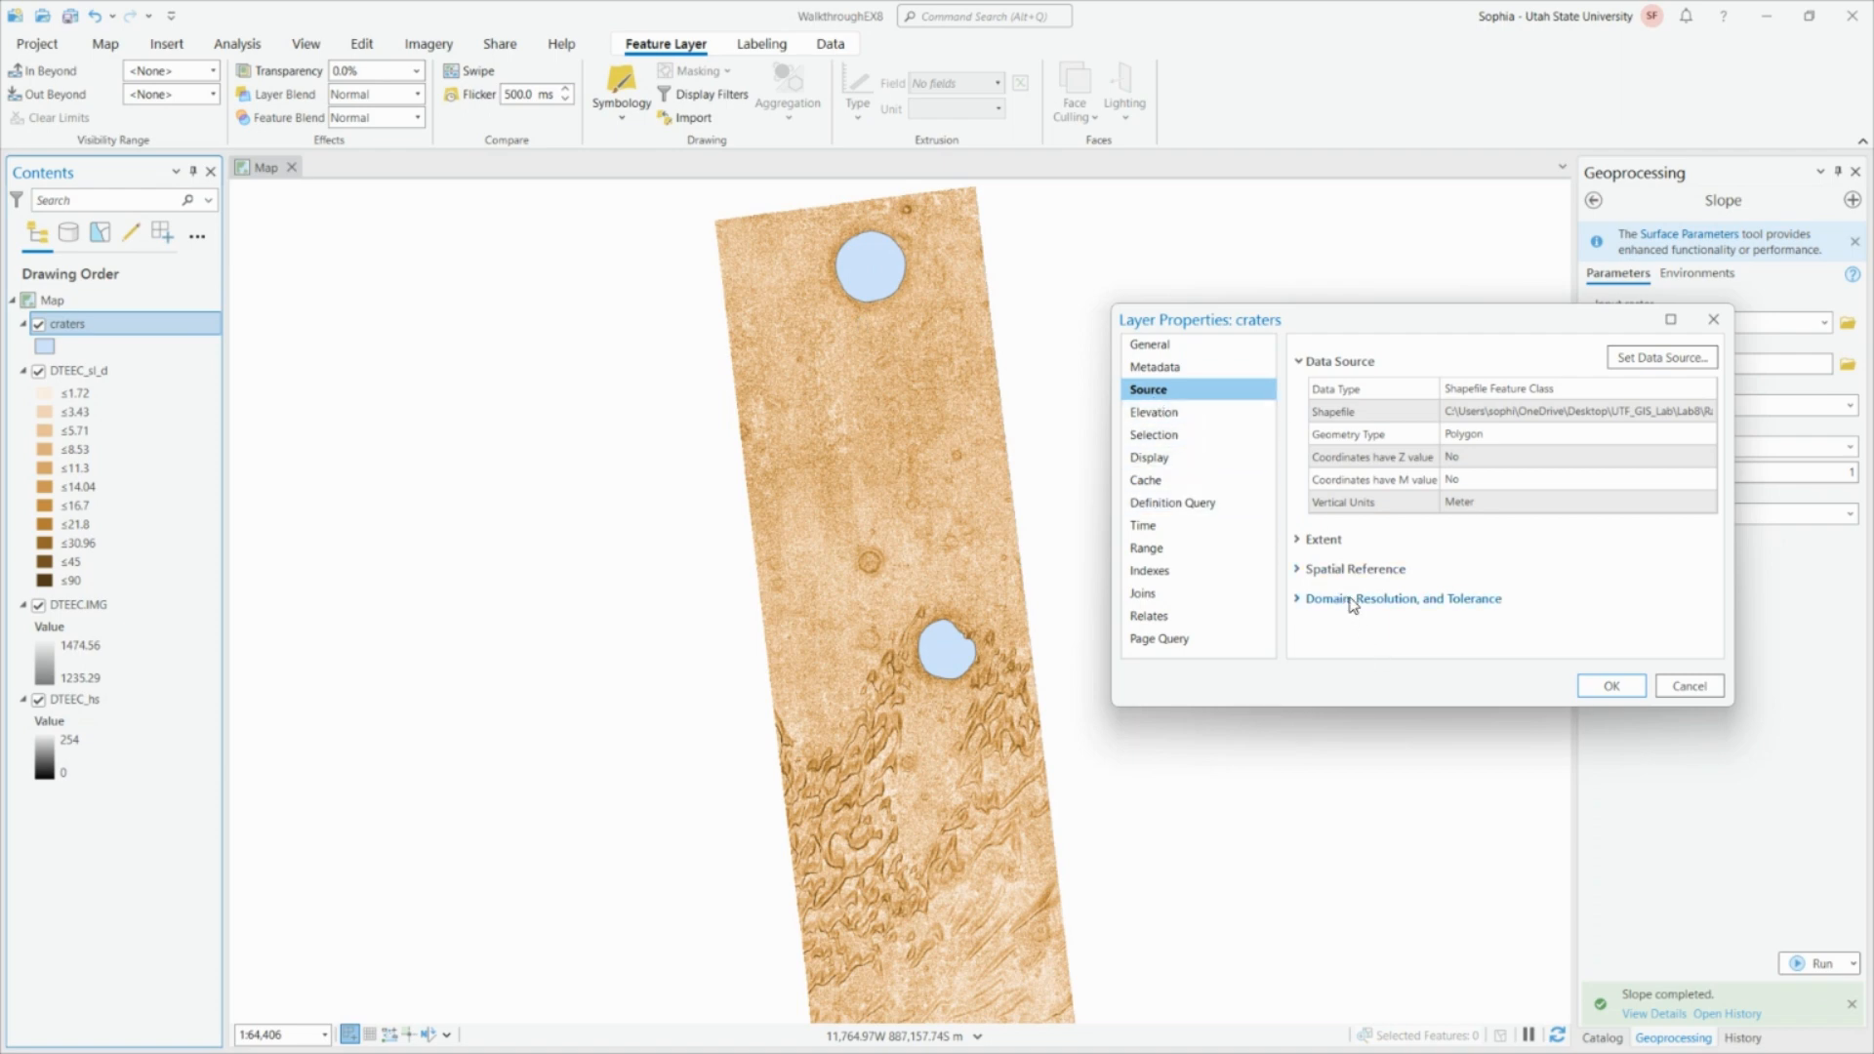
click(1396, 598)
click(1415, 598)
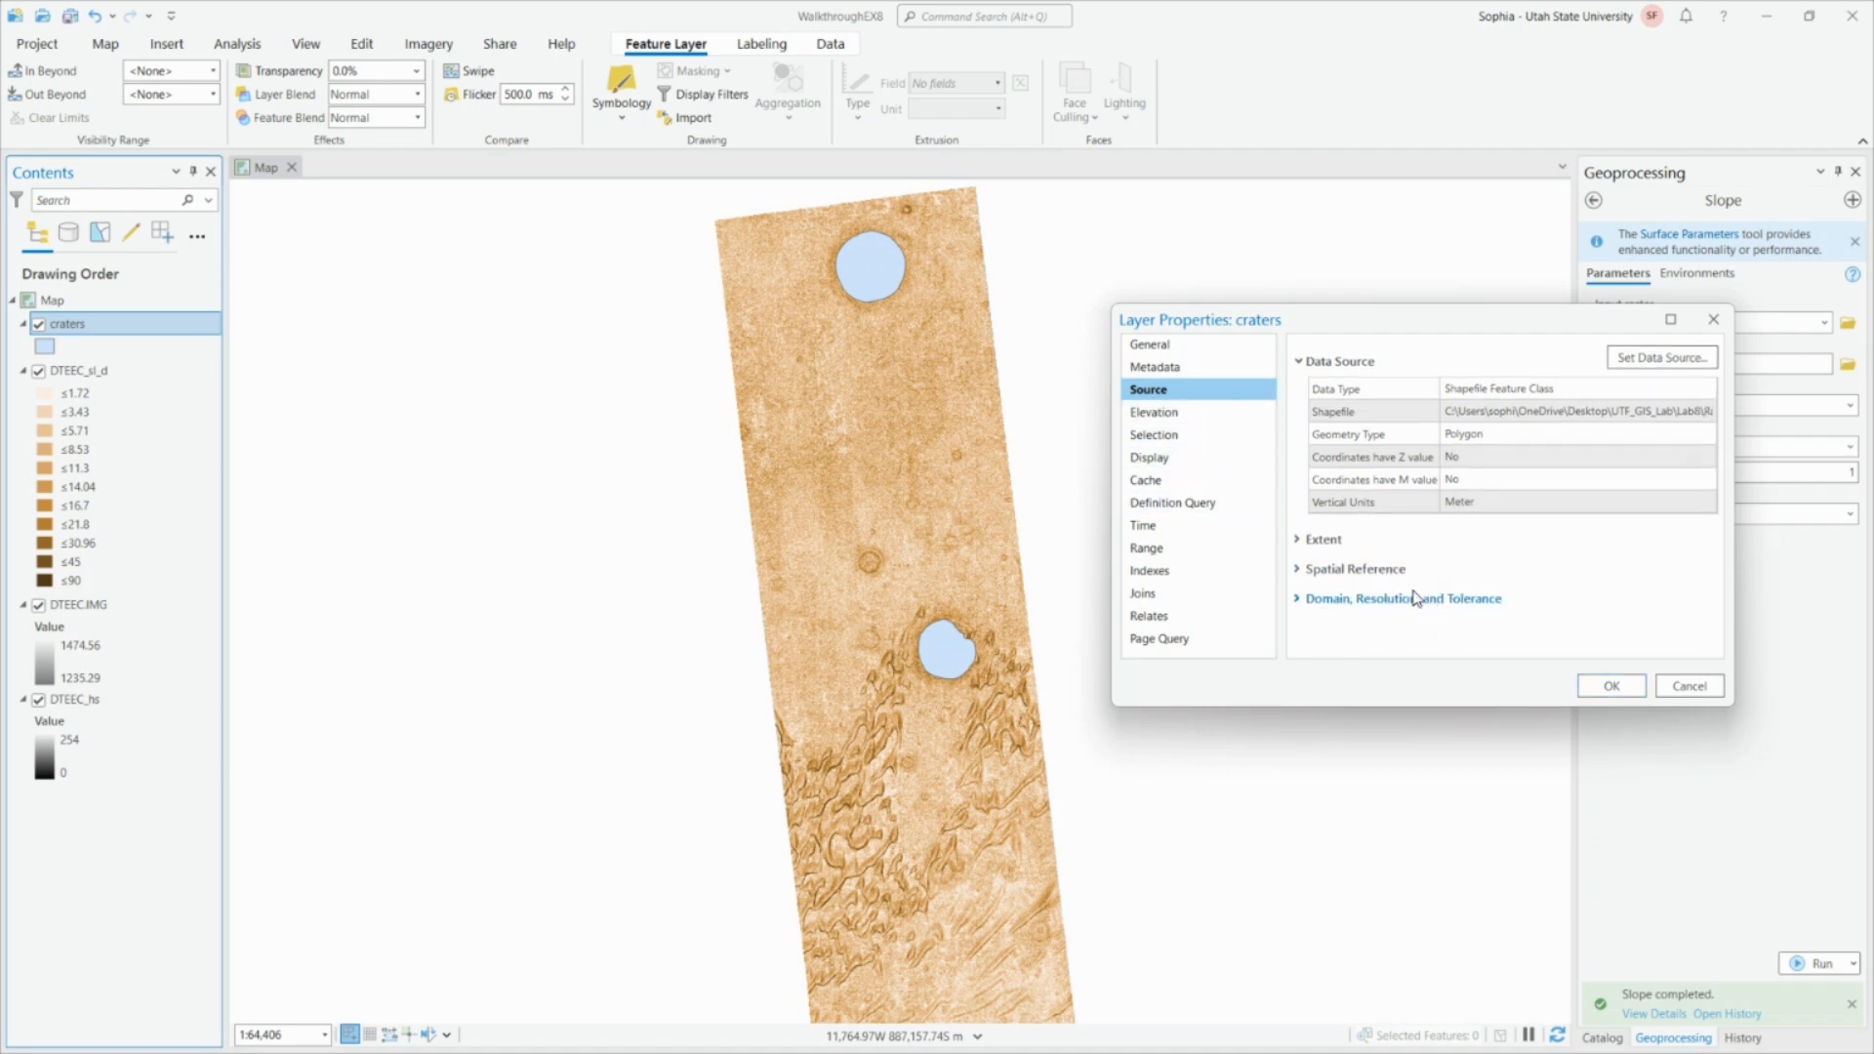
click(1331, 572)
click(1341, 566)
click(1323, 538)
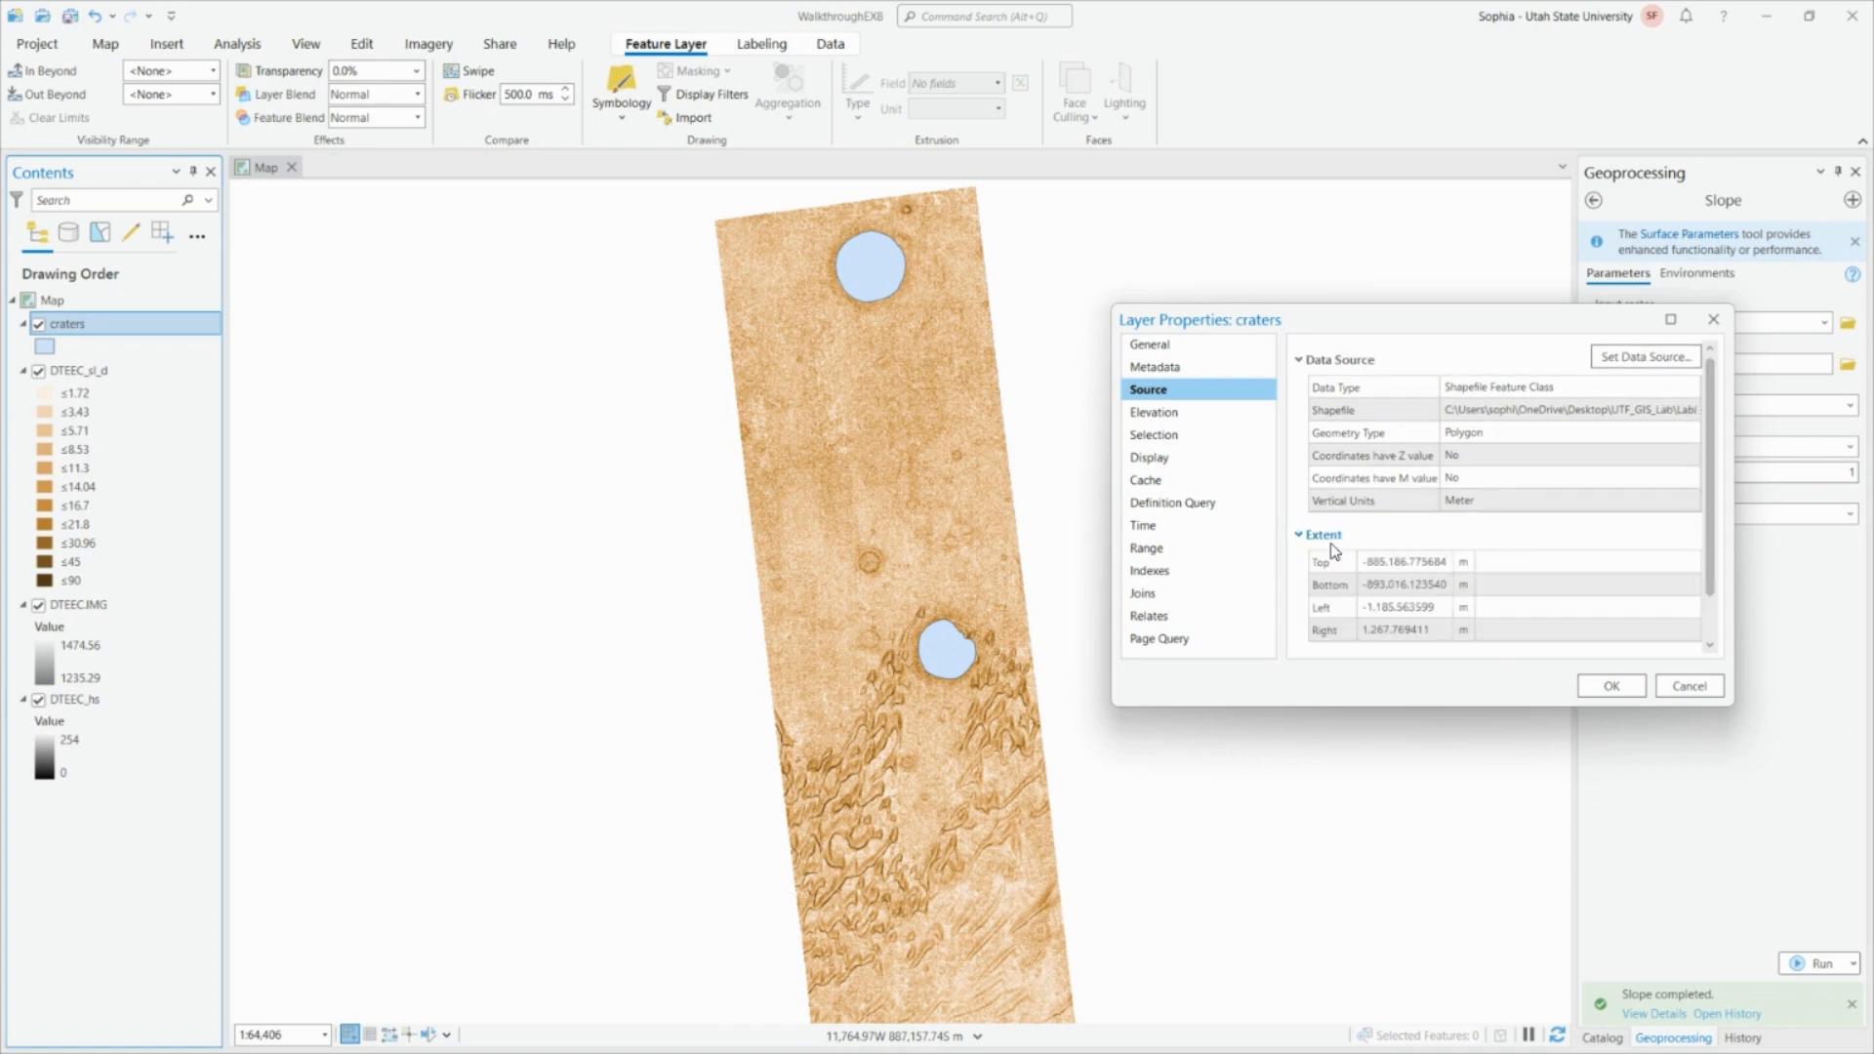
click(1323, 539)
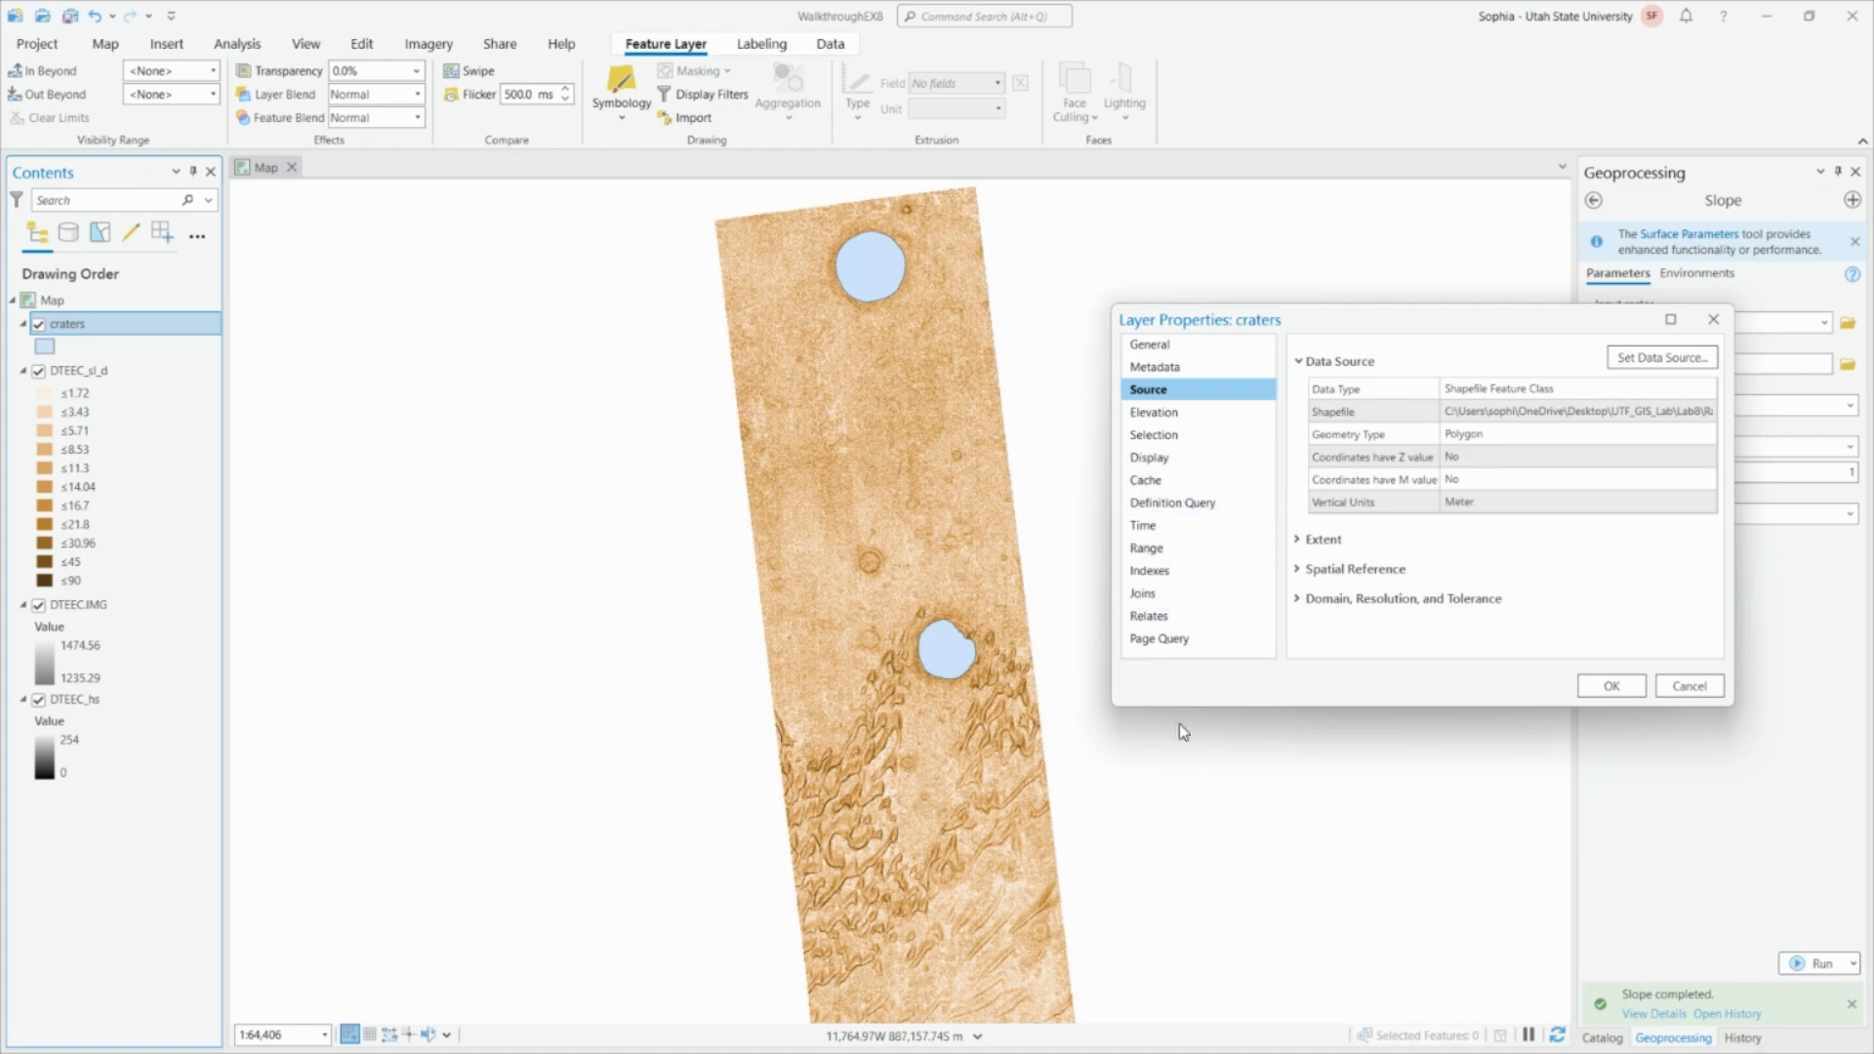
click(1608, 687)
Open the craters attribute table and select the record named na, with both crater polygons in view above the table.
right_click(121, 332)
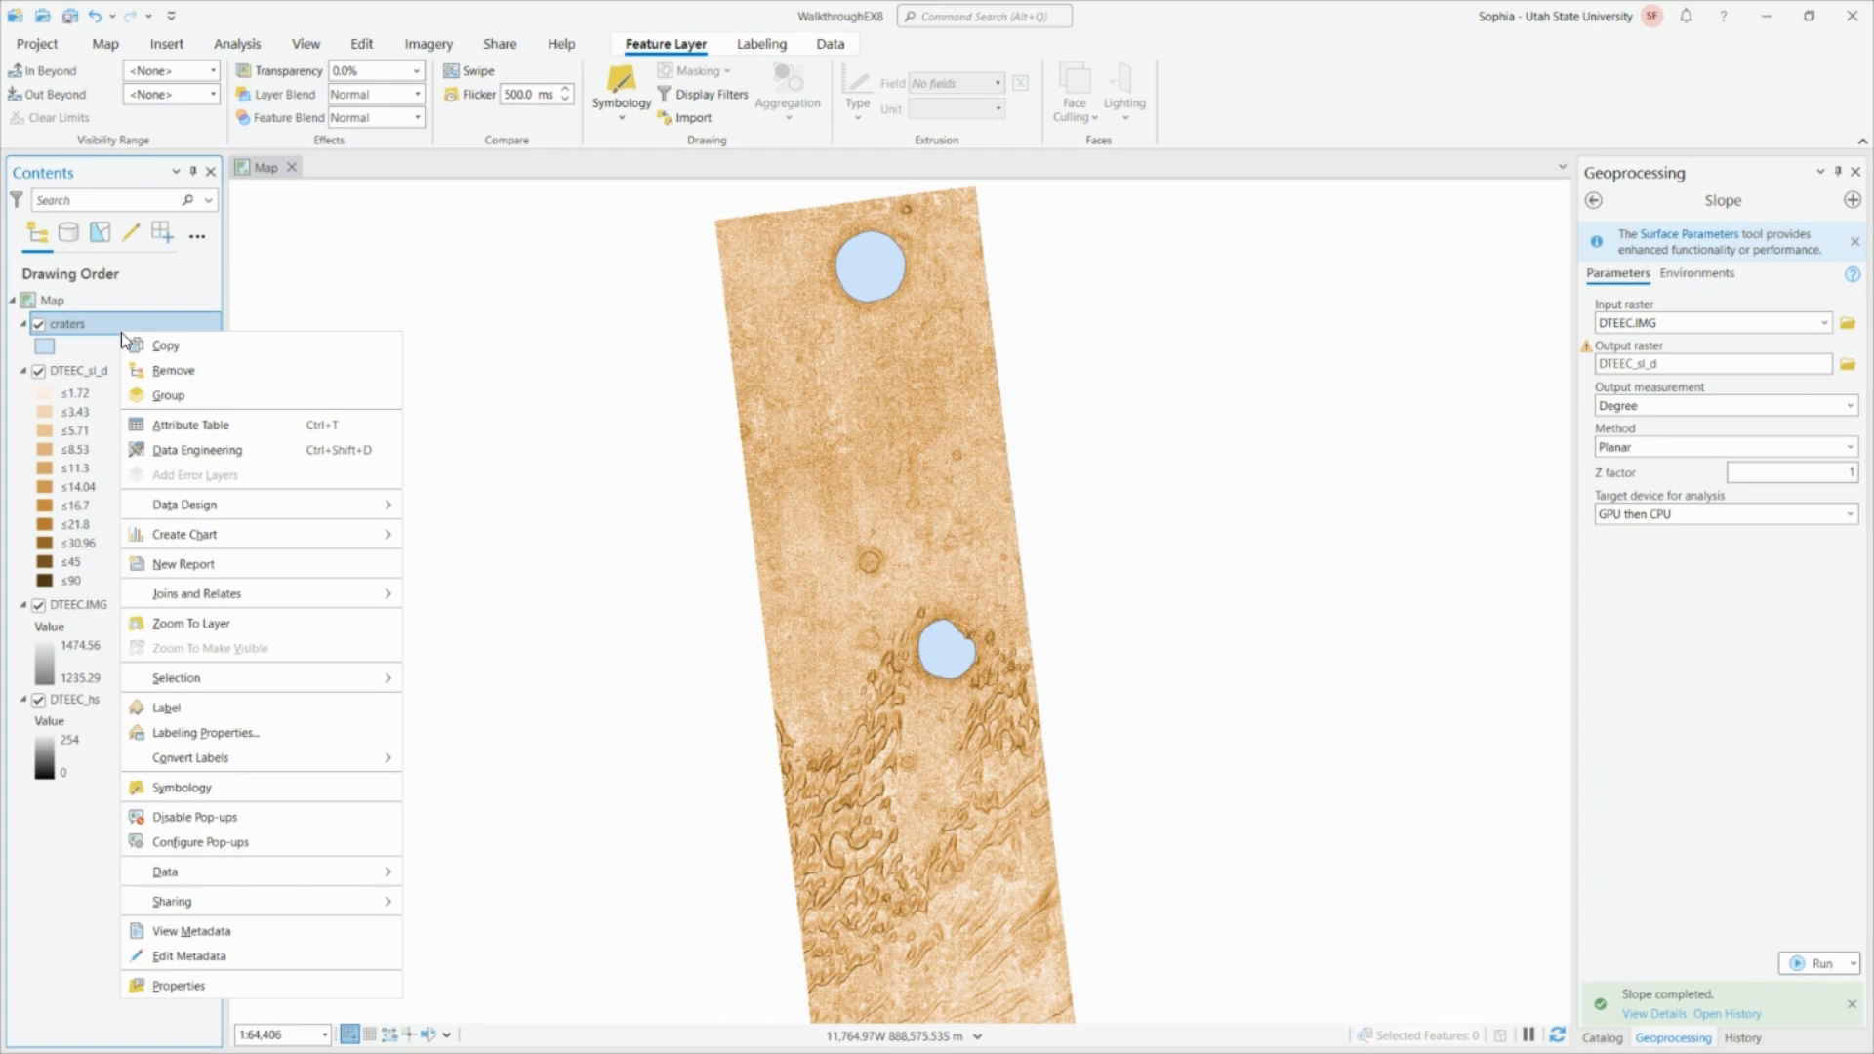
click(168, 430)
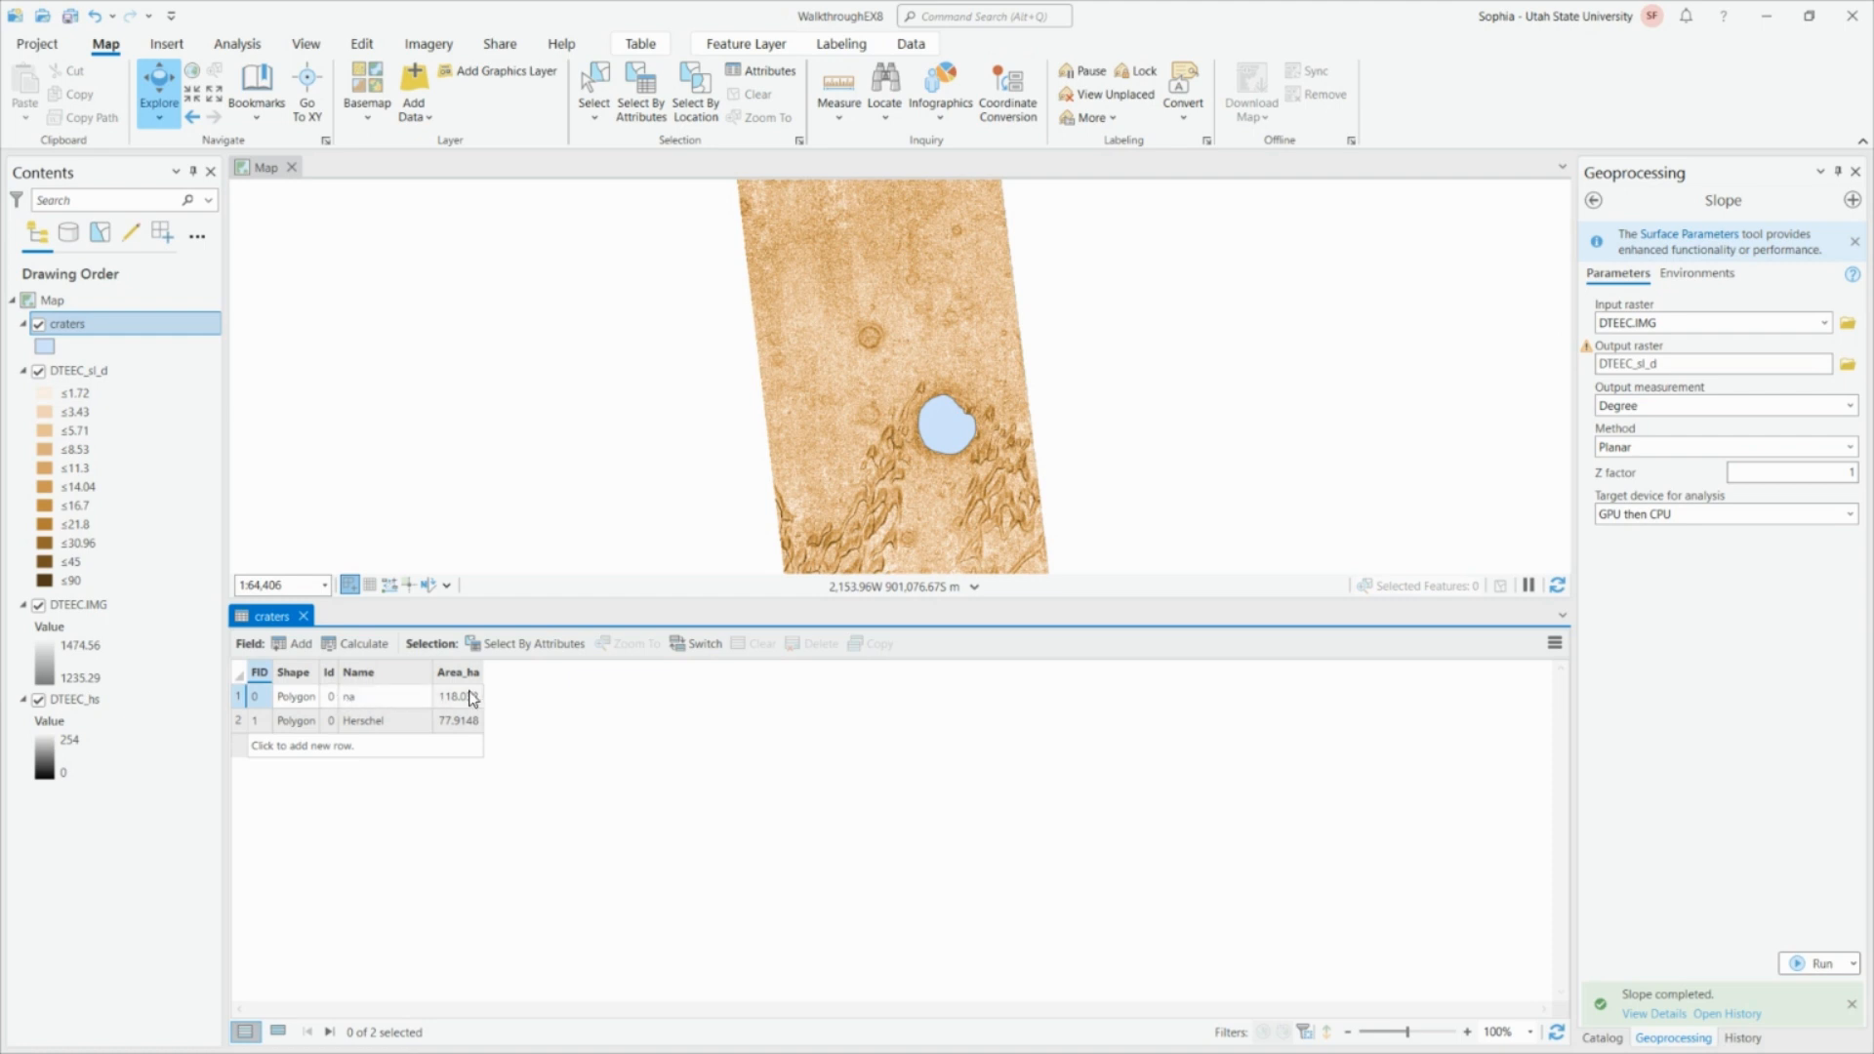
click(240, 696)
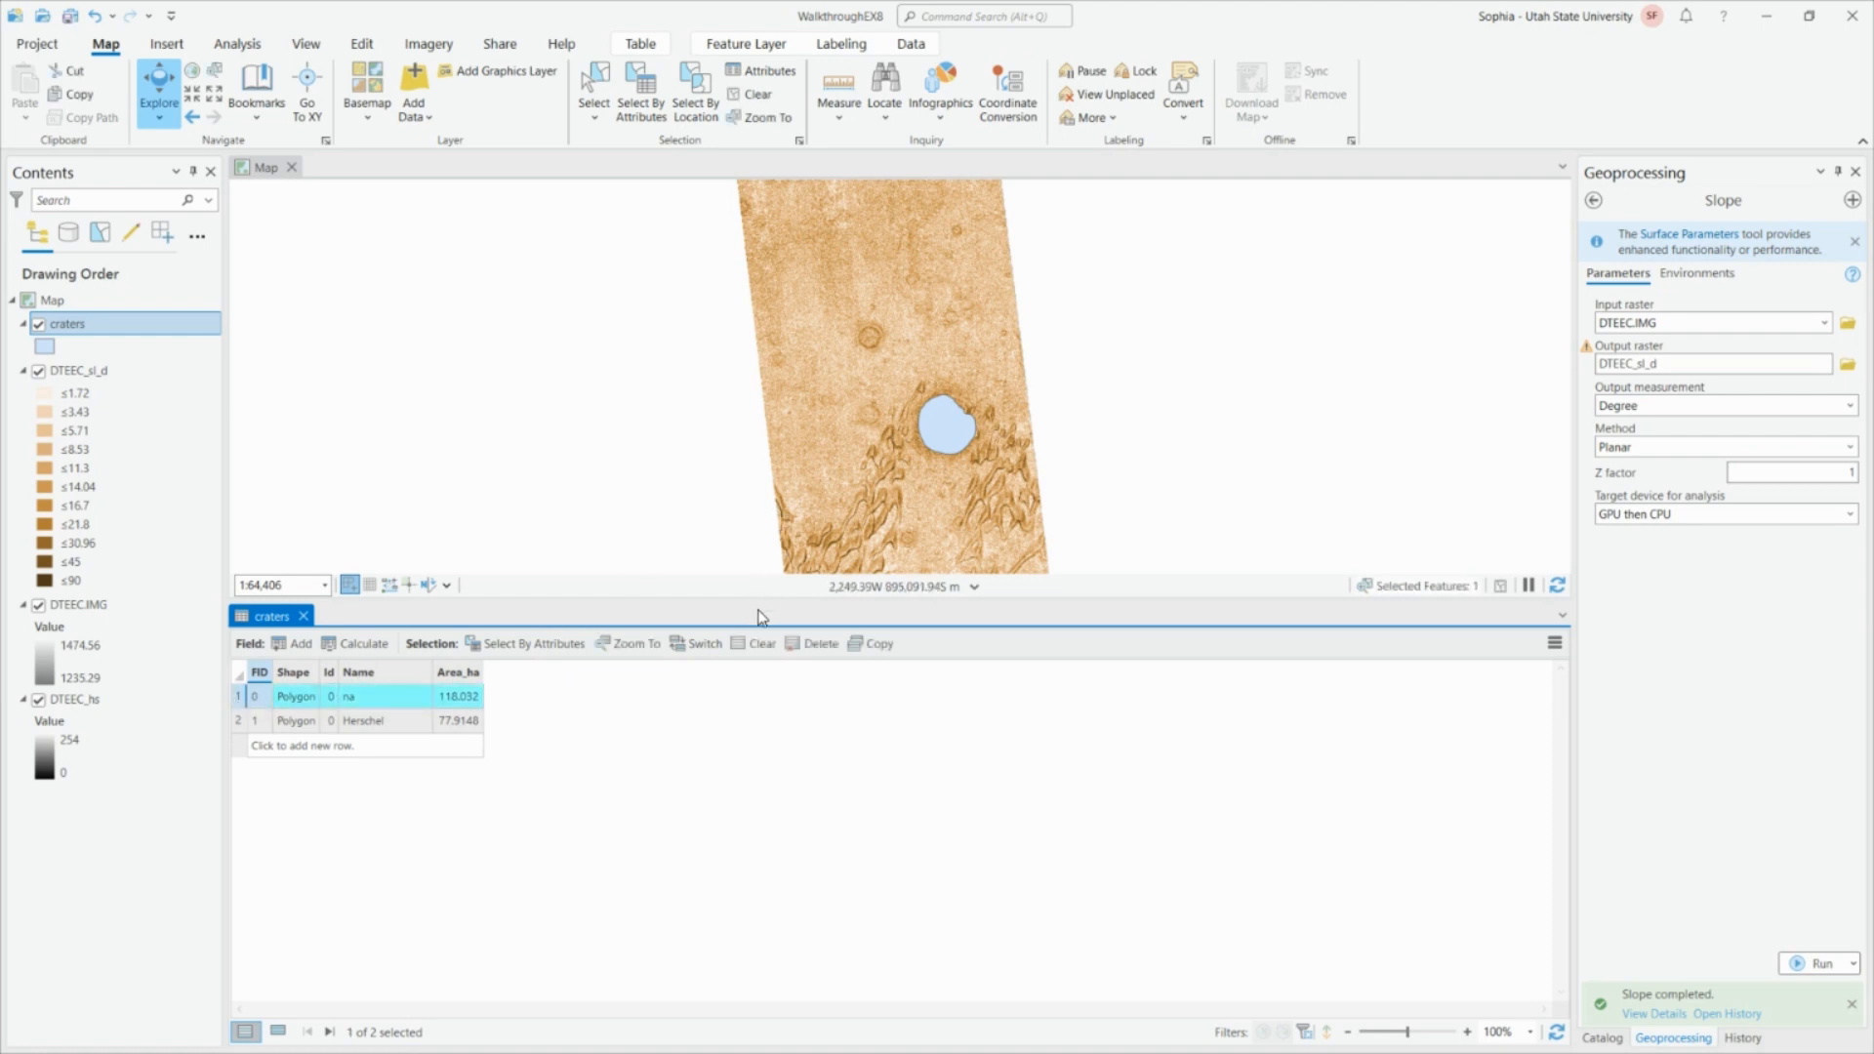
drag(760, 607, 759, 761)
drag(1034, 458, 1068, 590)
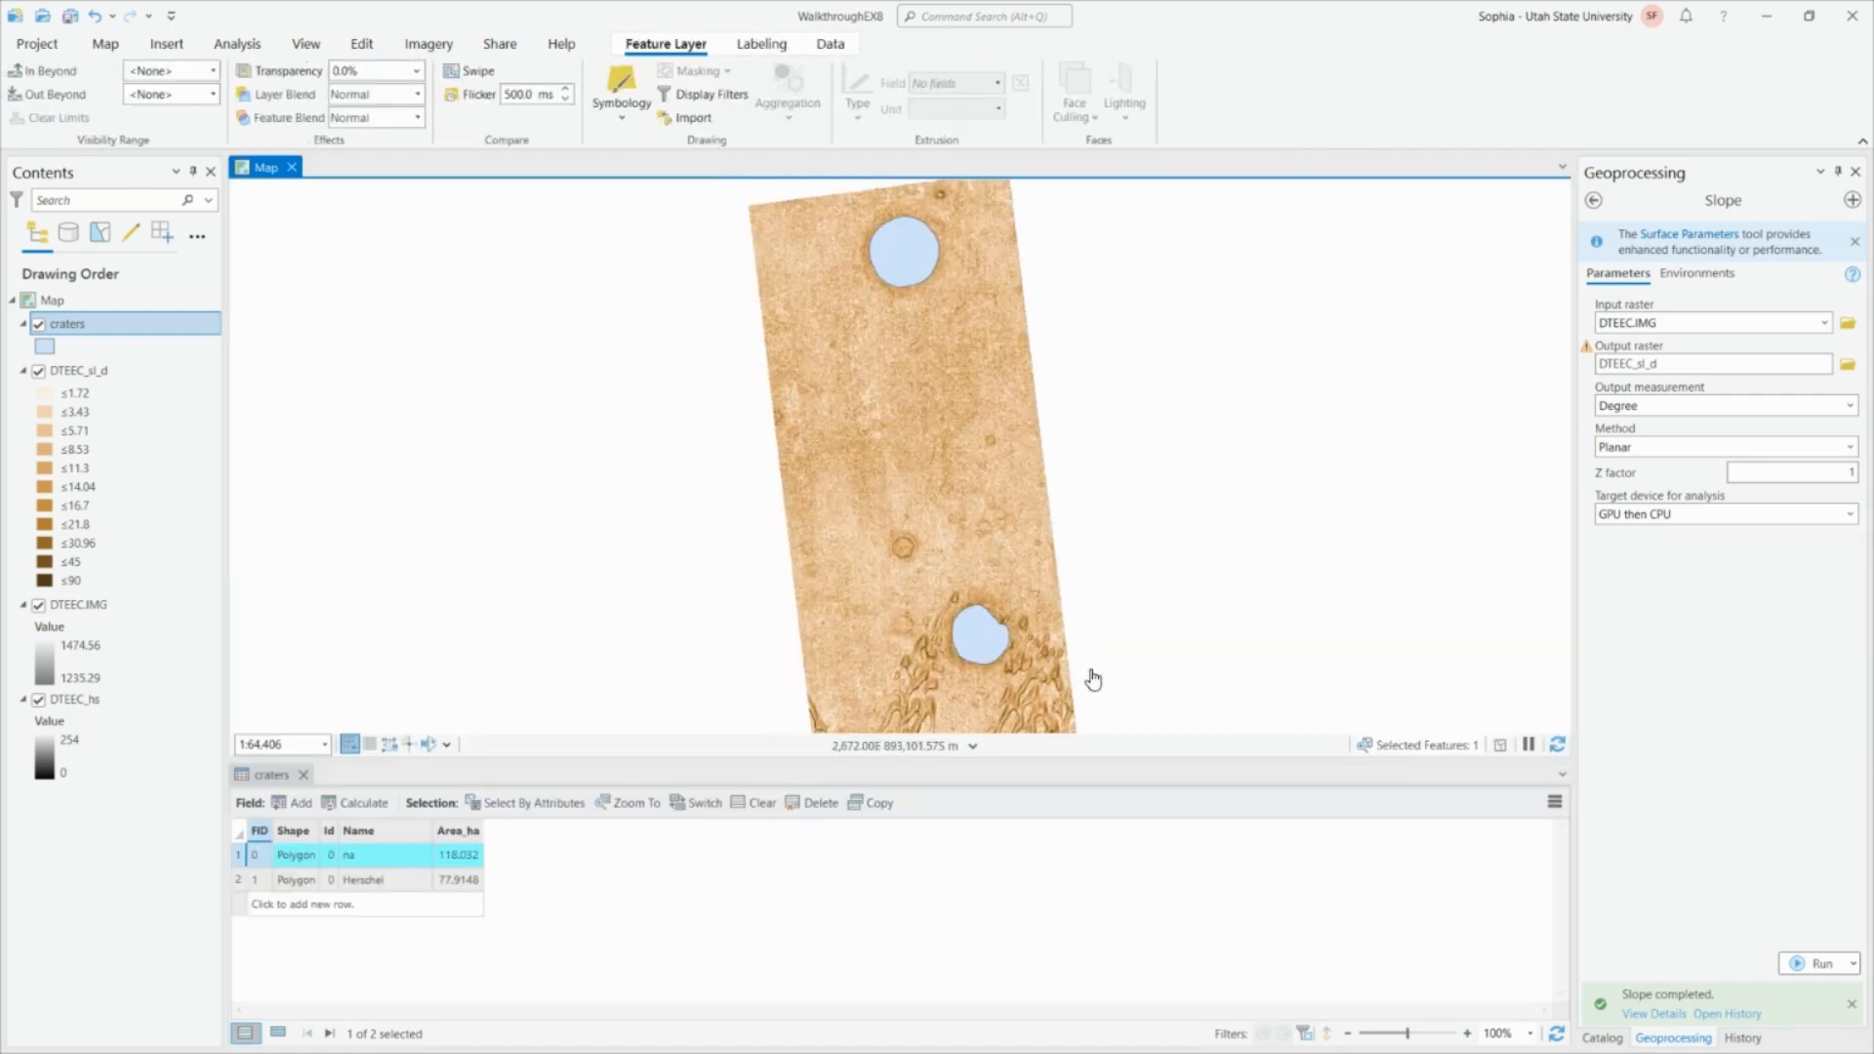
Alternate the selection between the Herschel and na records to match them to their polygons, and inspect the na crater up close.
click(240, 883)
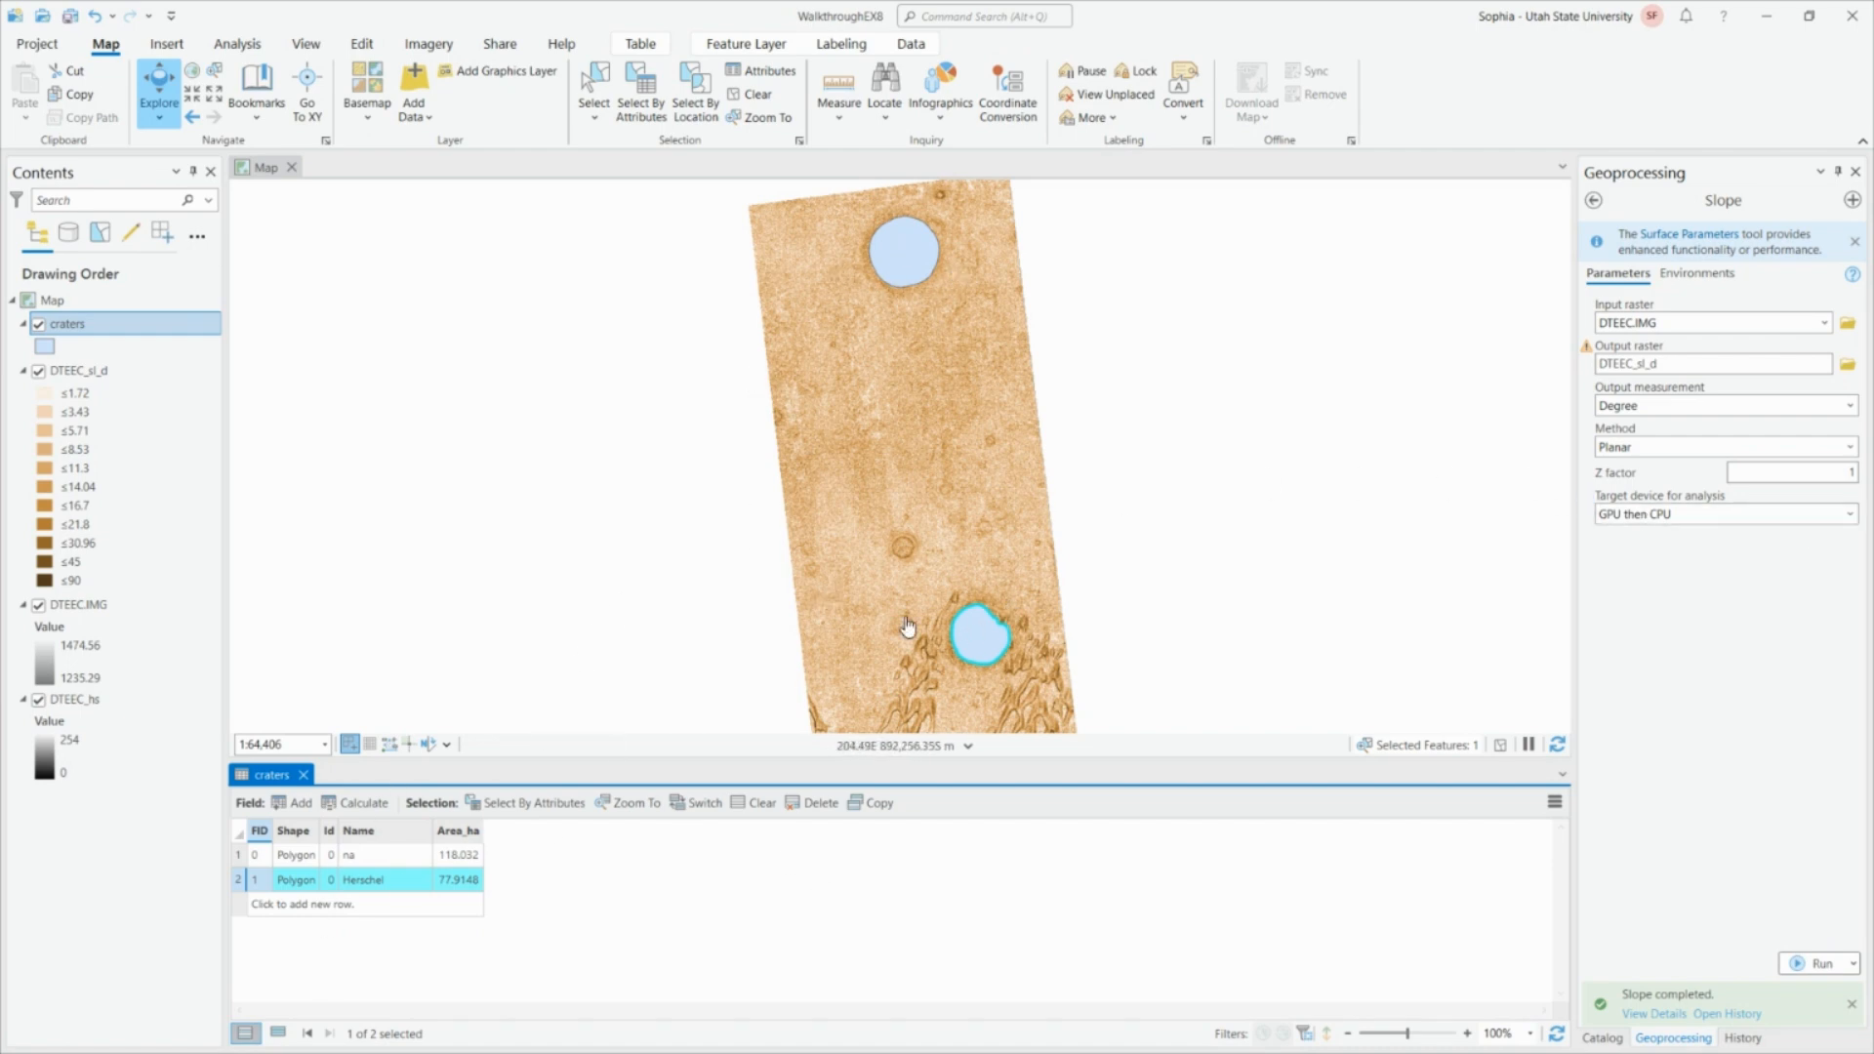
click(238, 859)
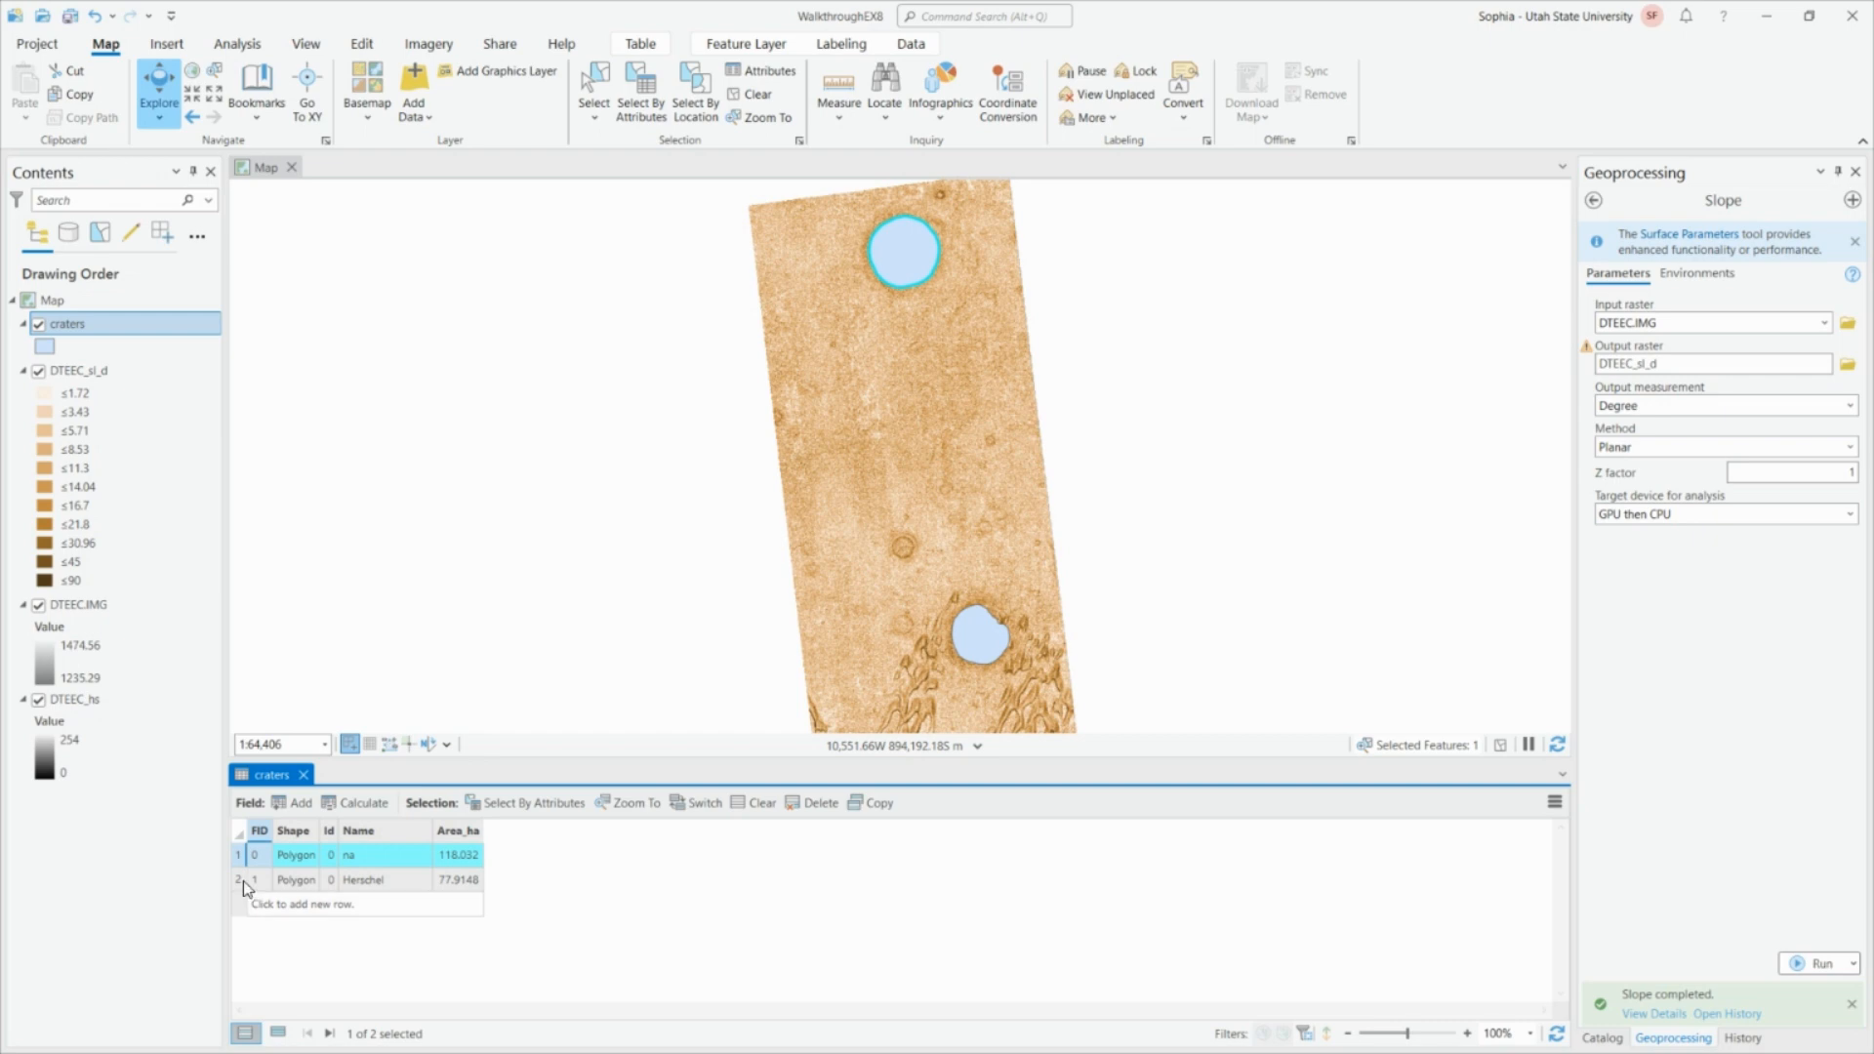
click(241, 880)
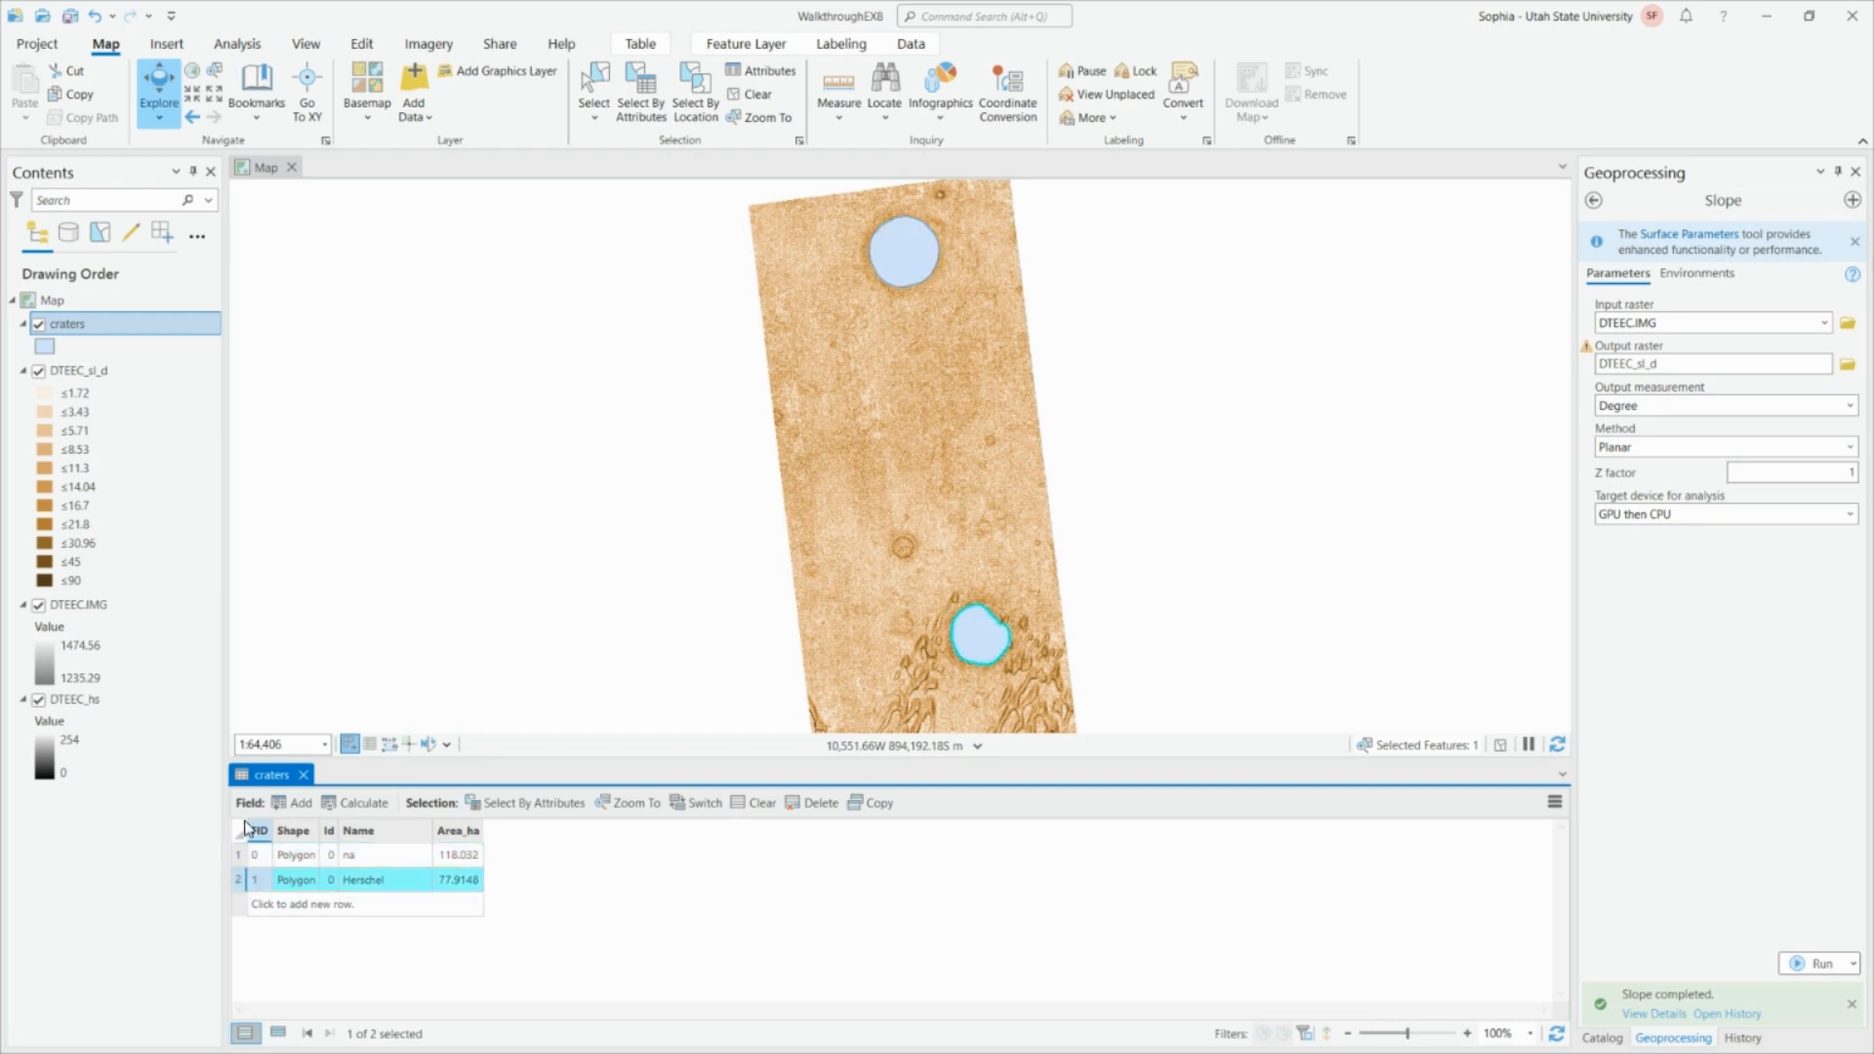
click(238, 859)
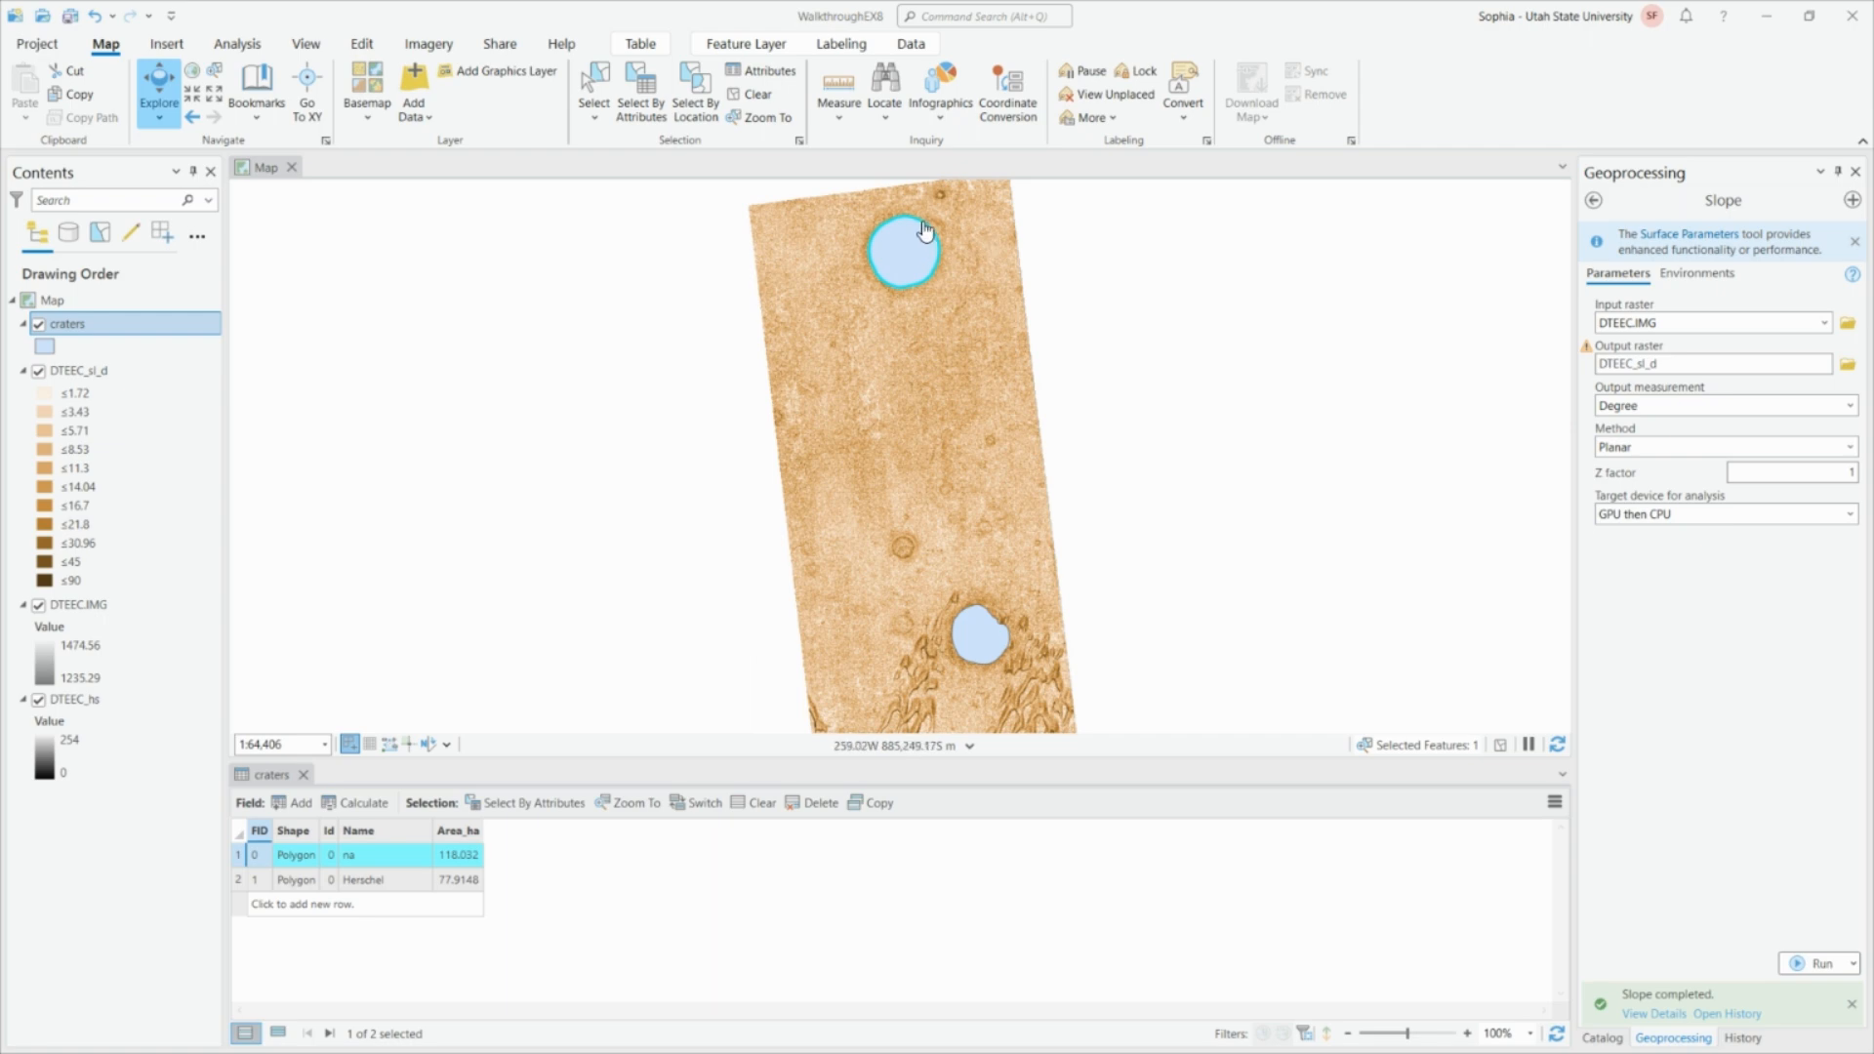
scroll(927, 252, up, 5)
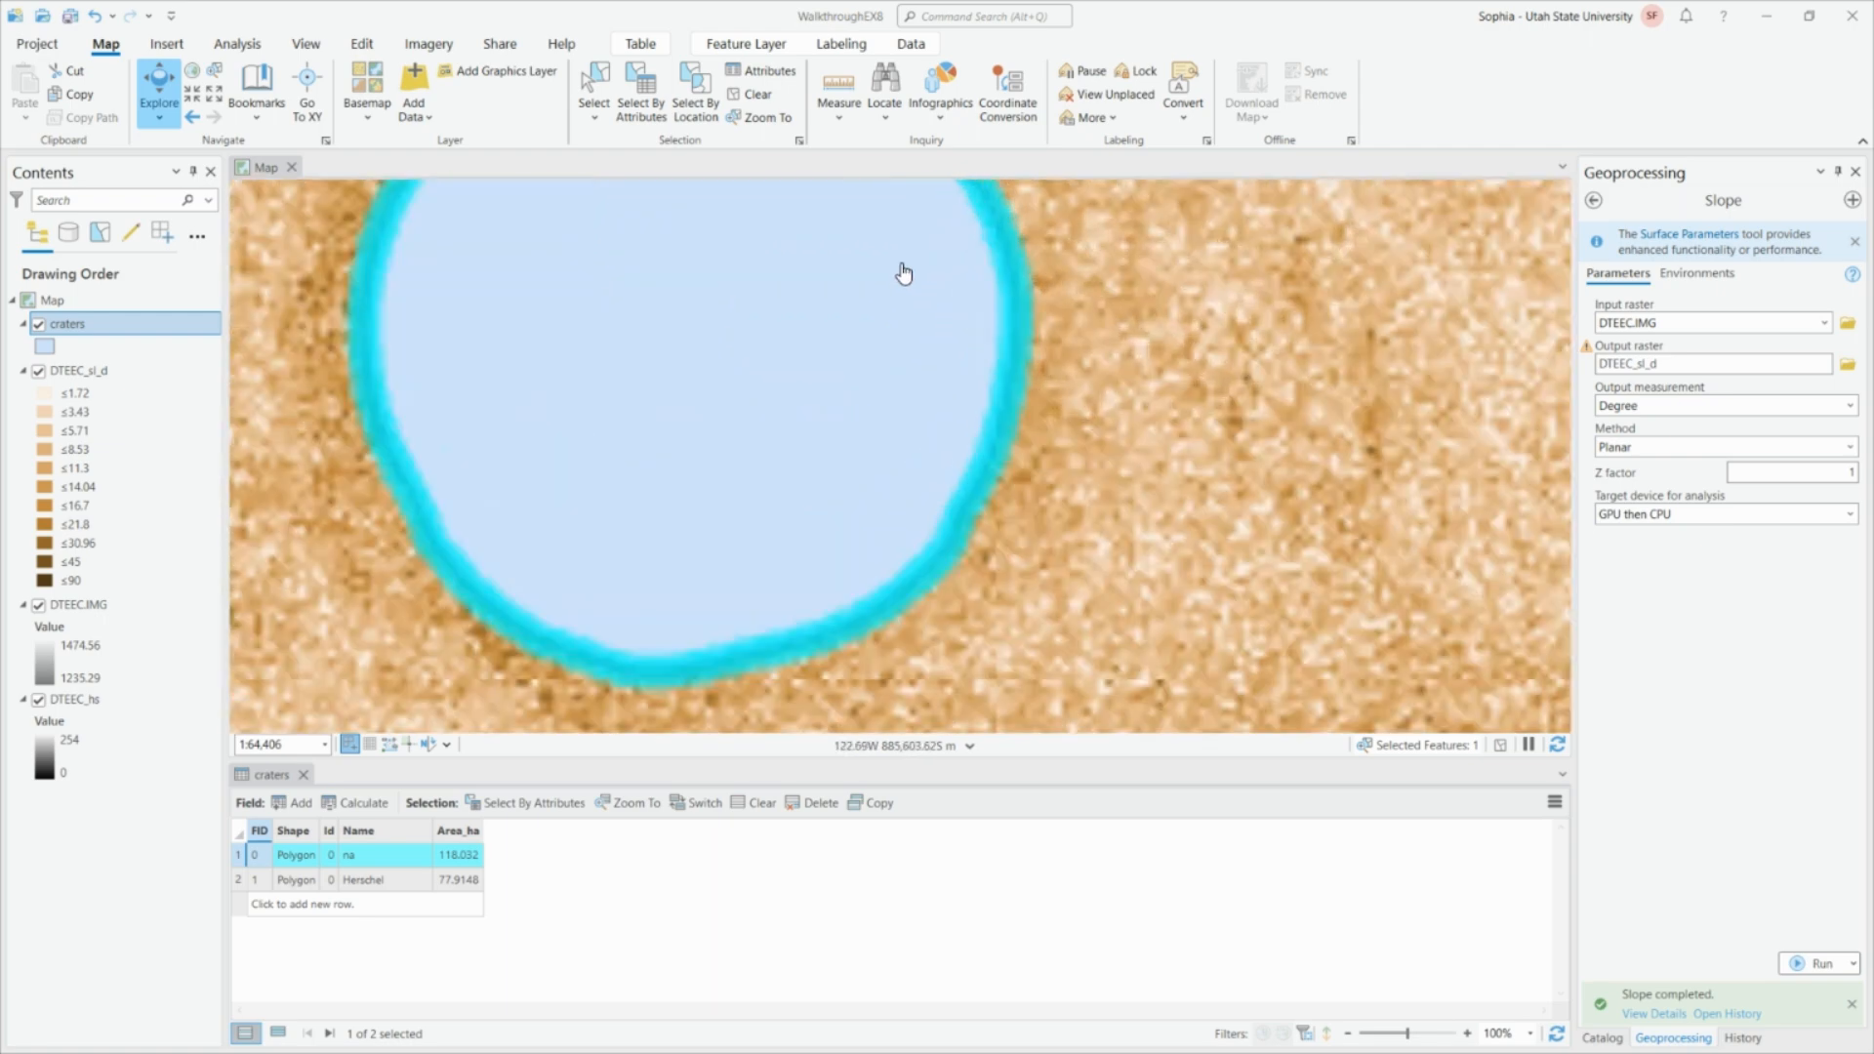
scroll(1016, 422, down, 5)
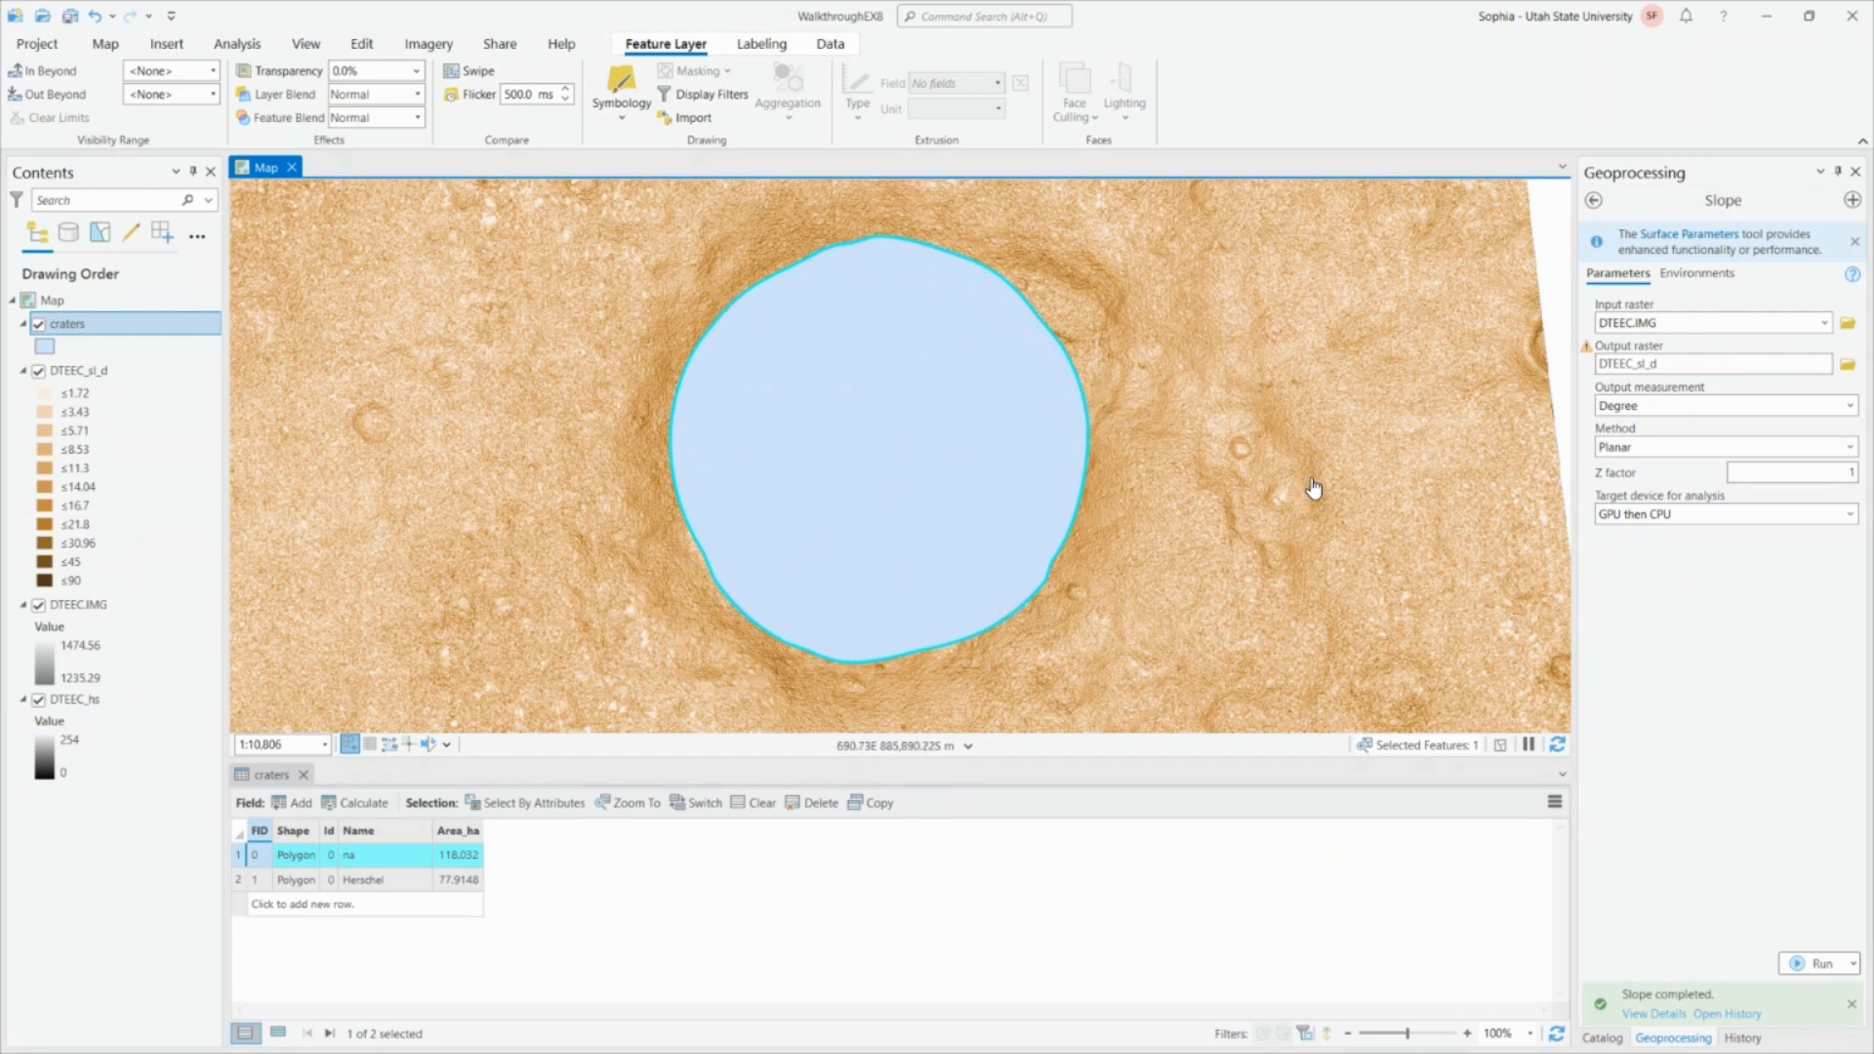
Search the geoprocessing tools for "zonal stat" and open the Spatial Analyst Zonal Statistics as Table tool, with the attribute table shrunk.
click(1592, 201)
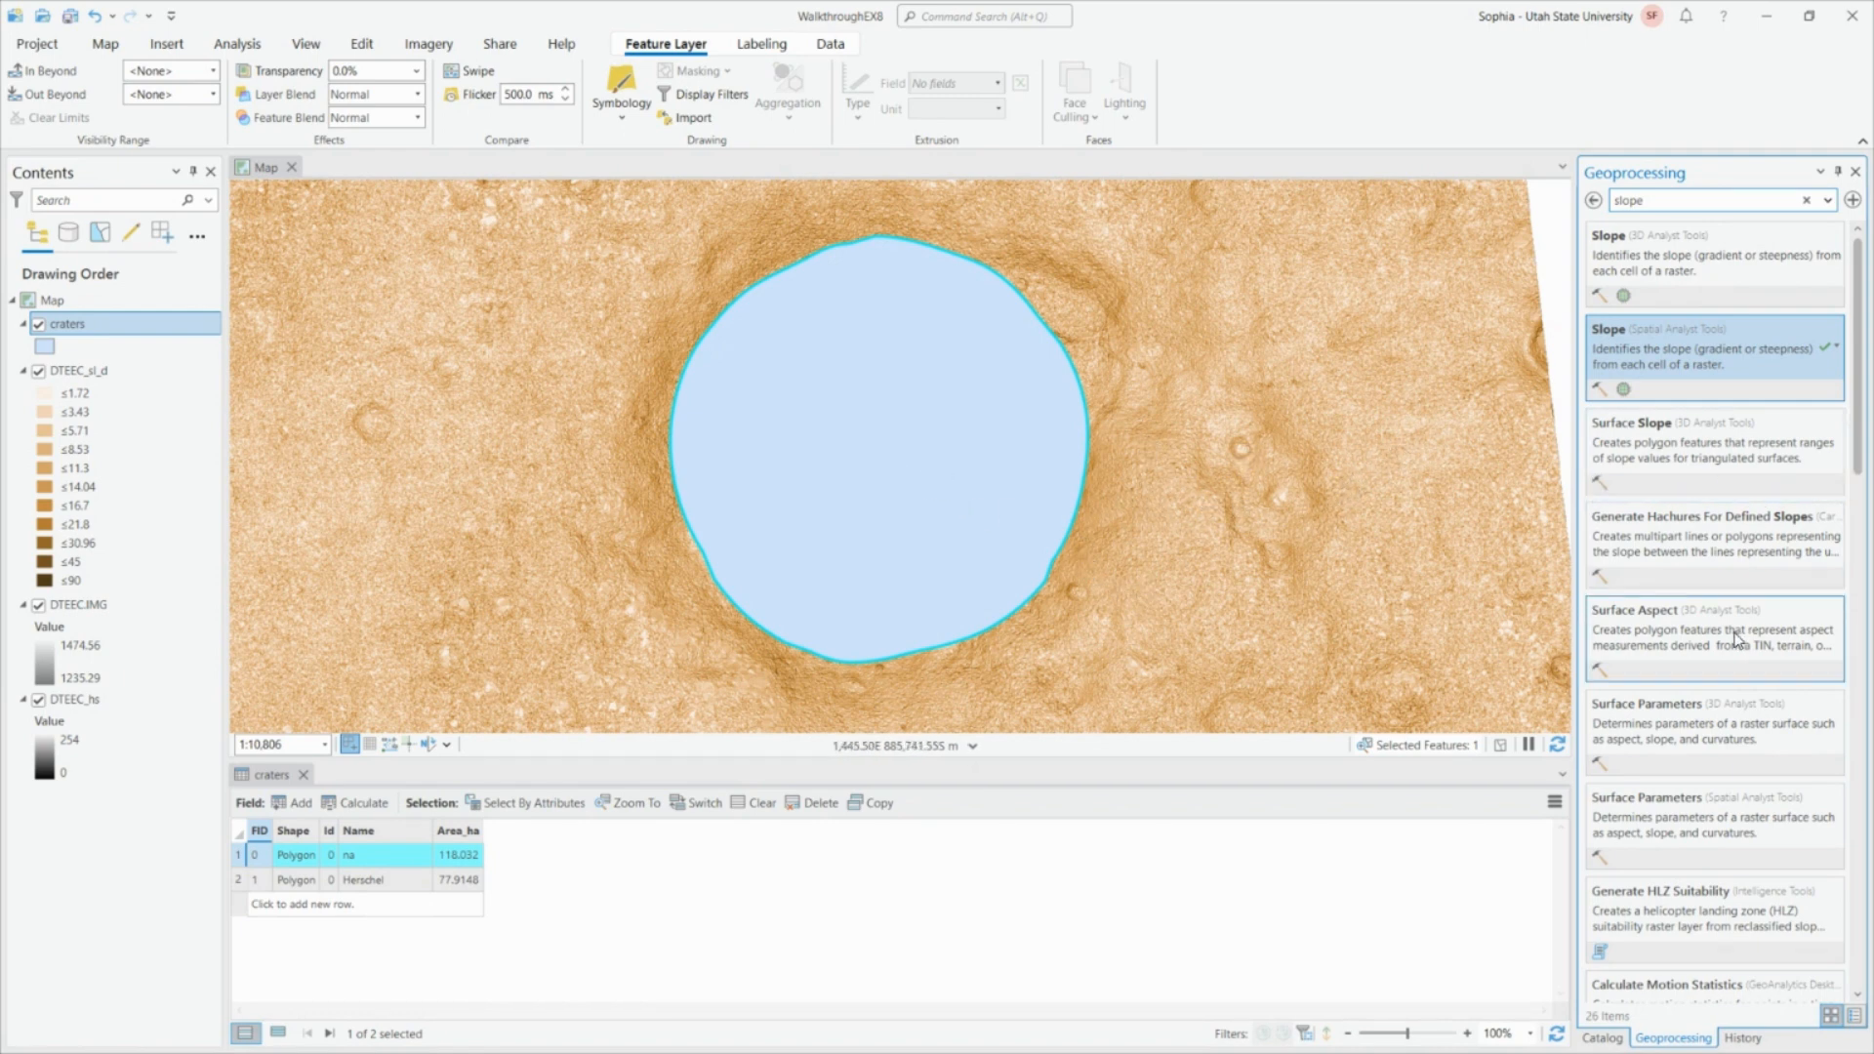
scroll(1063, 460, down, 4)
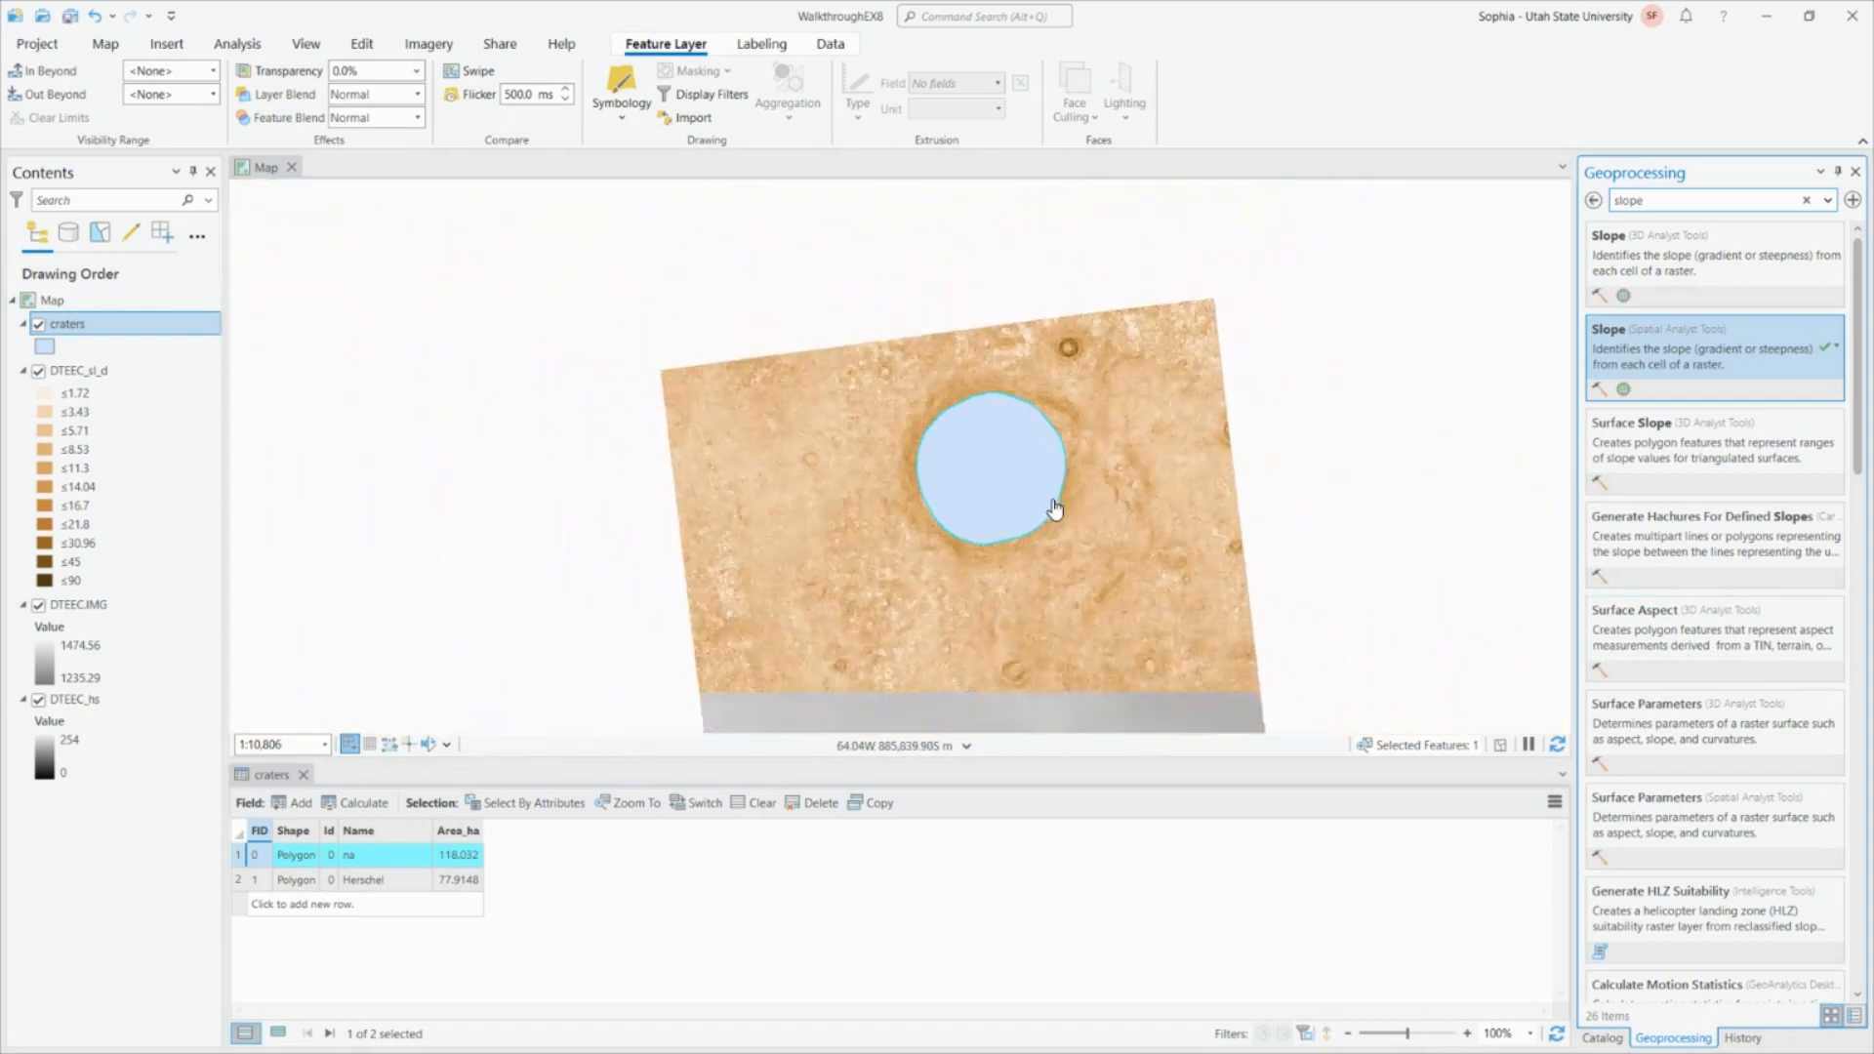
scroll(1074, 519, down, 4)
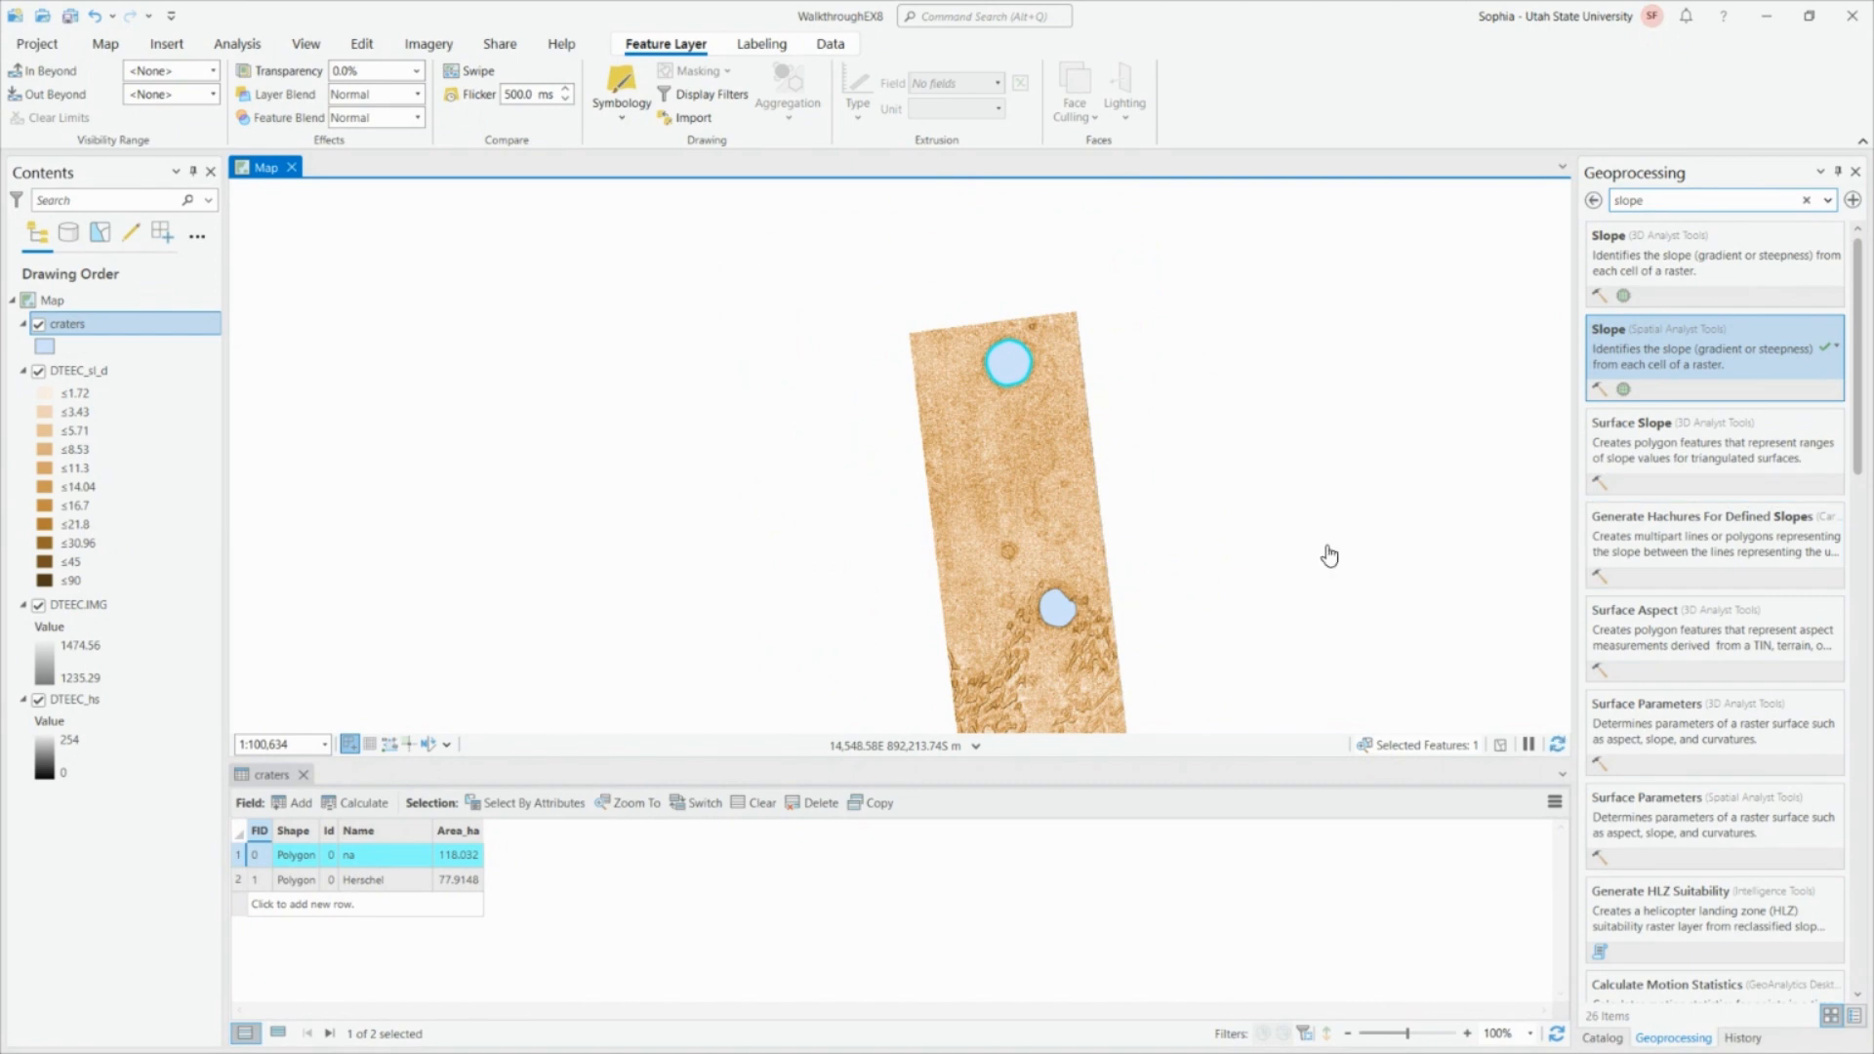
scroll(1074, 537, up, 2)
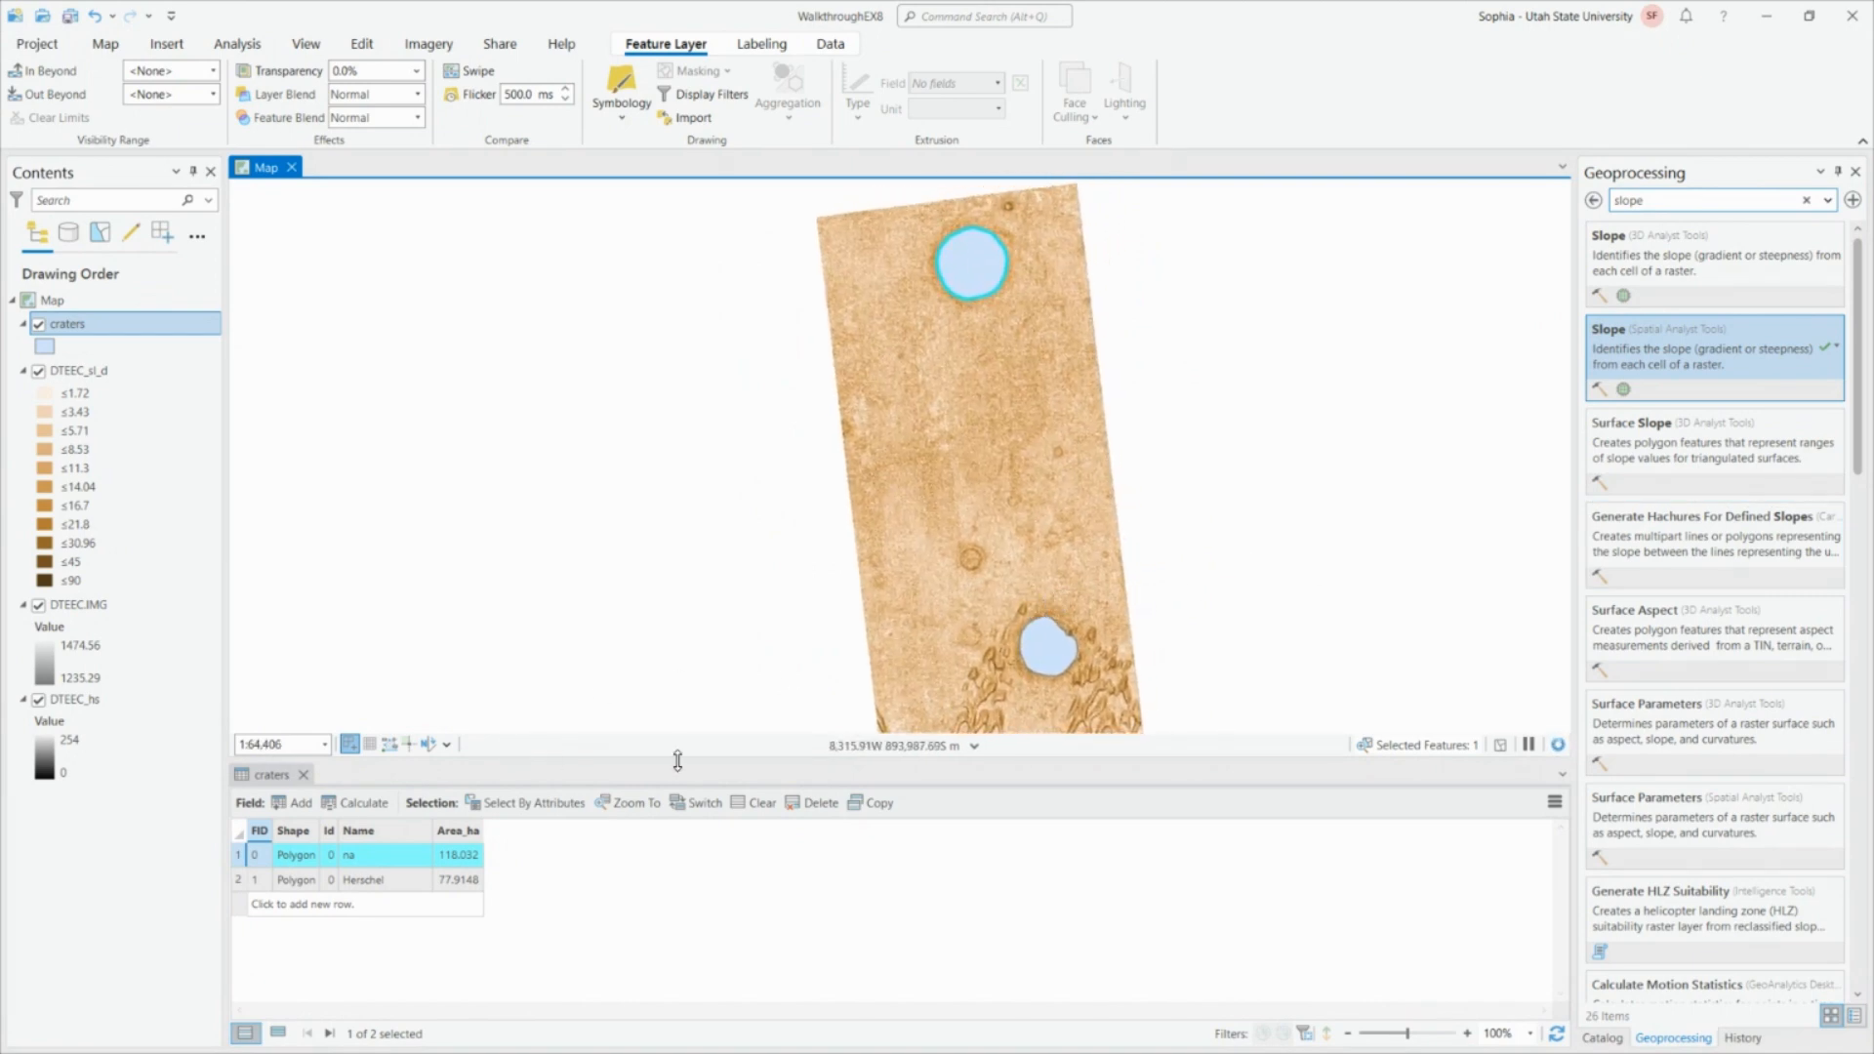
drag(1267, 762, 1265, 964)
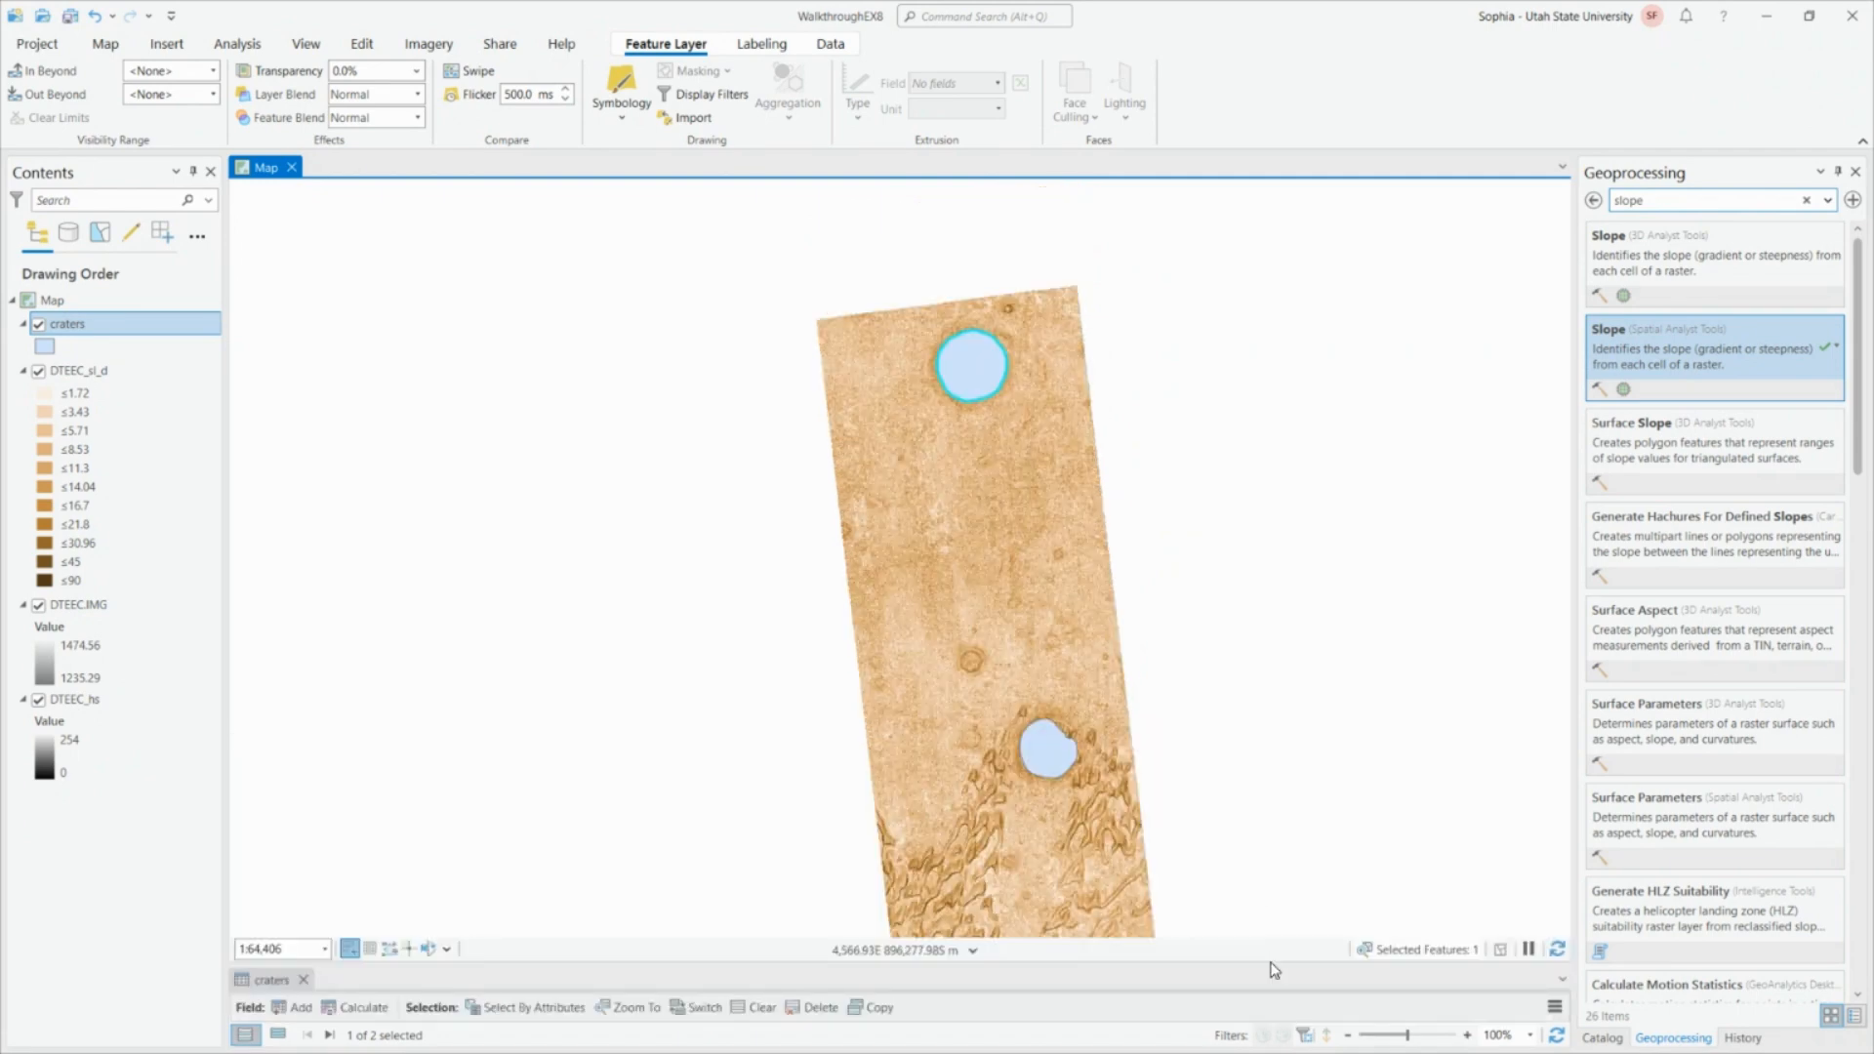
click(1665, 199)
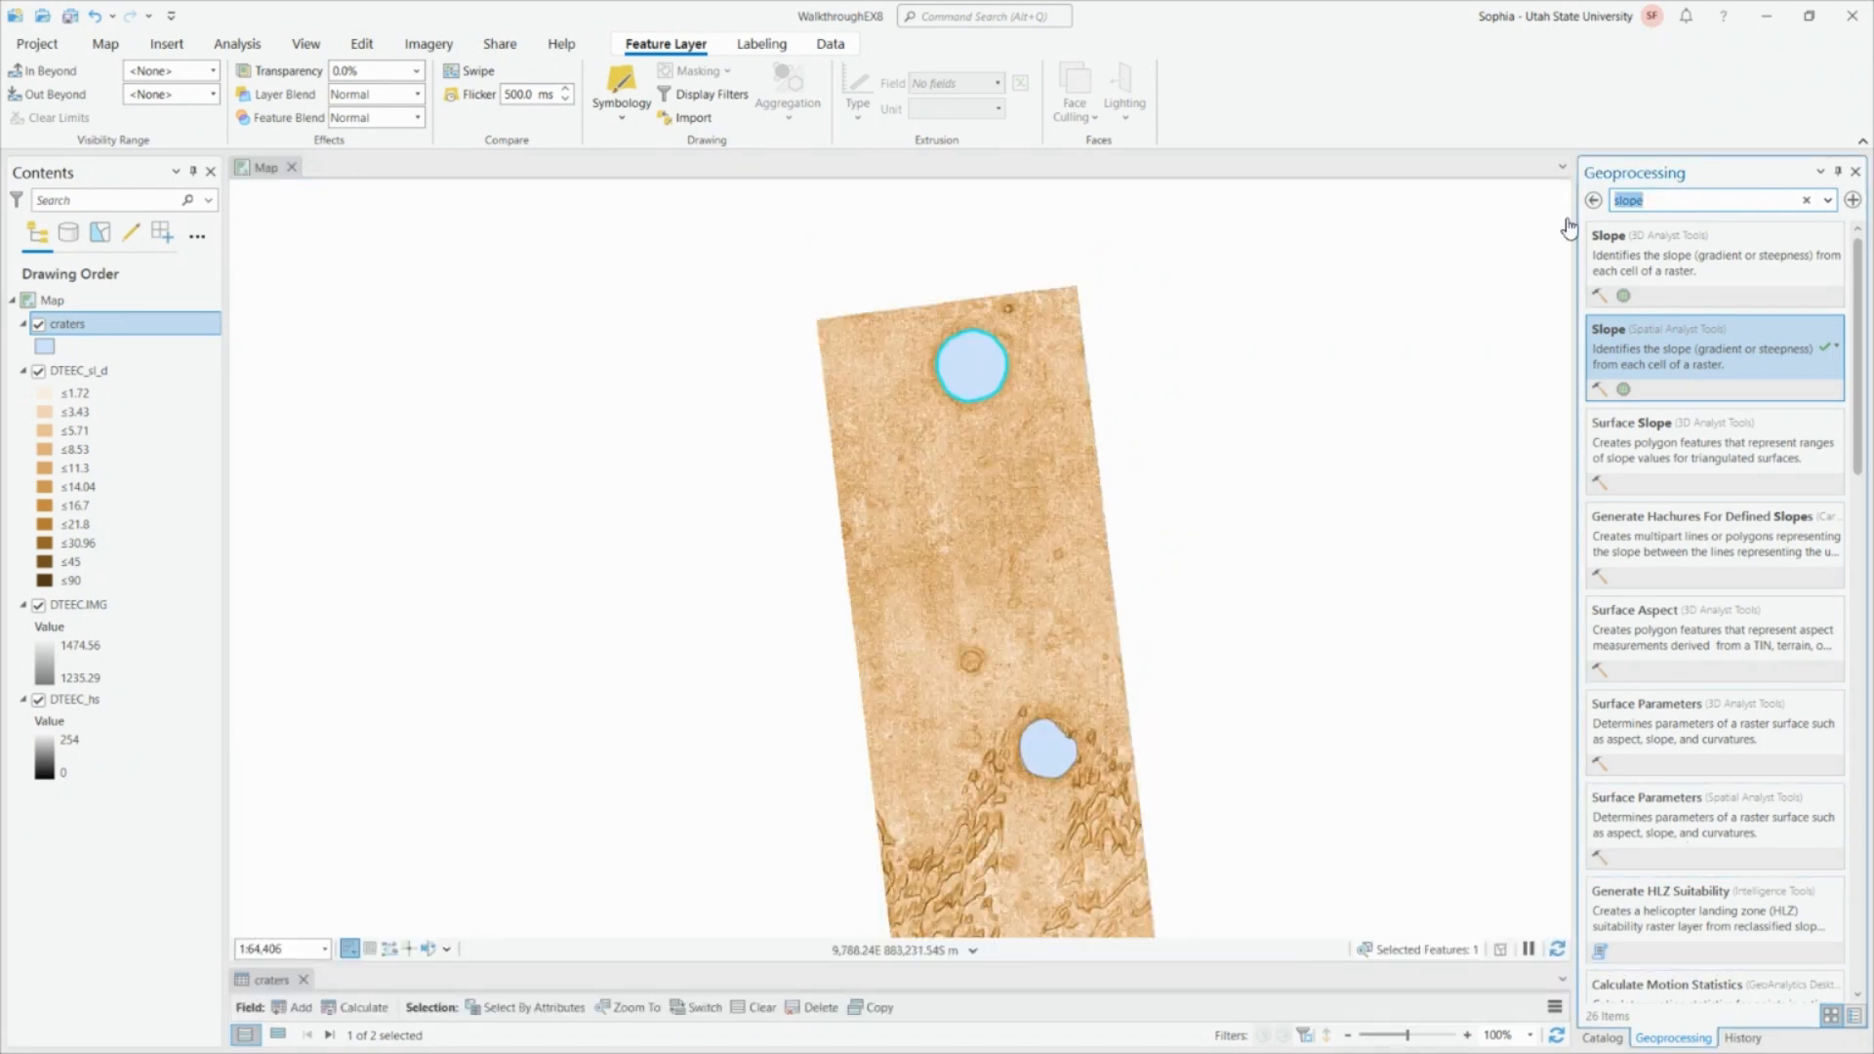
text(zo)
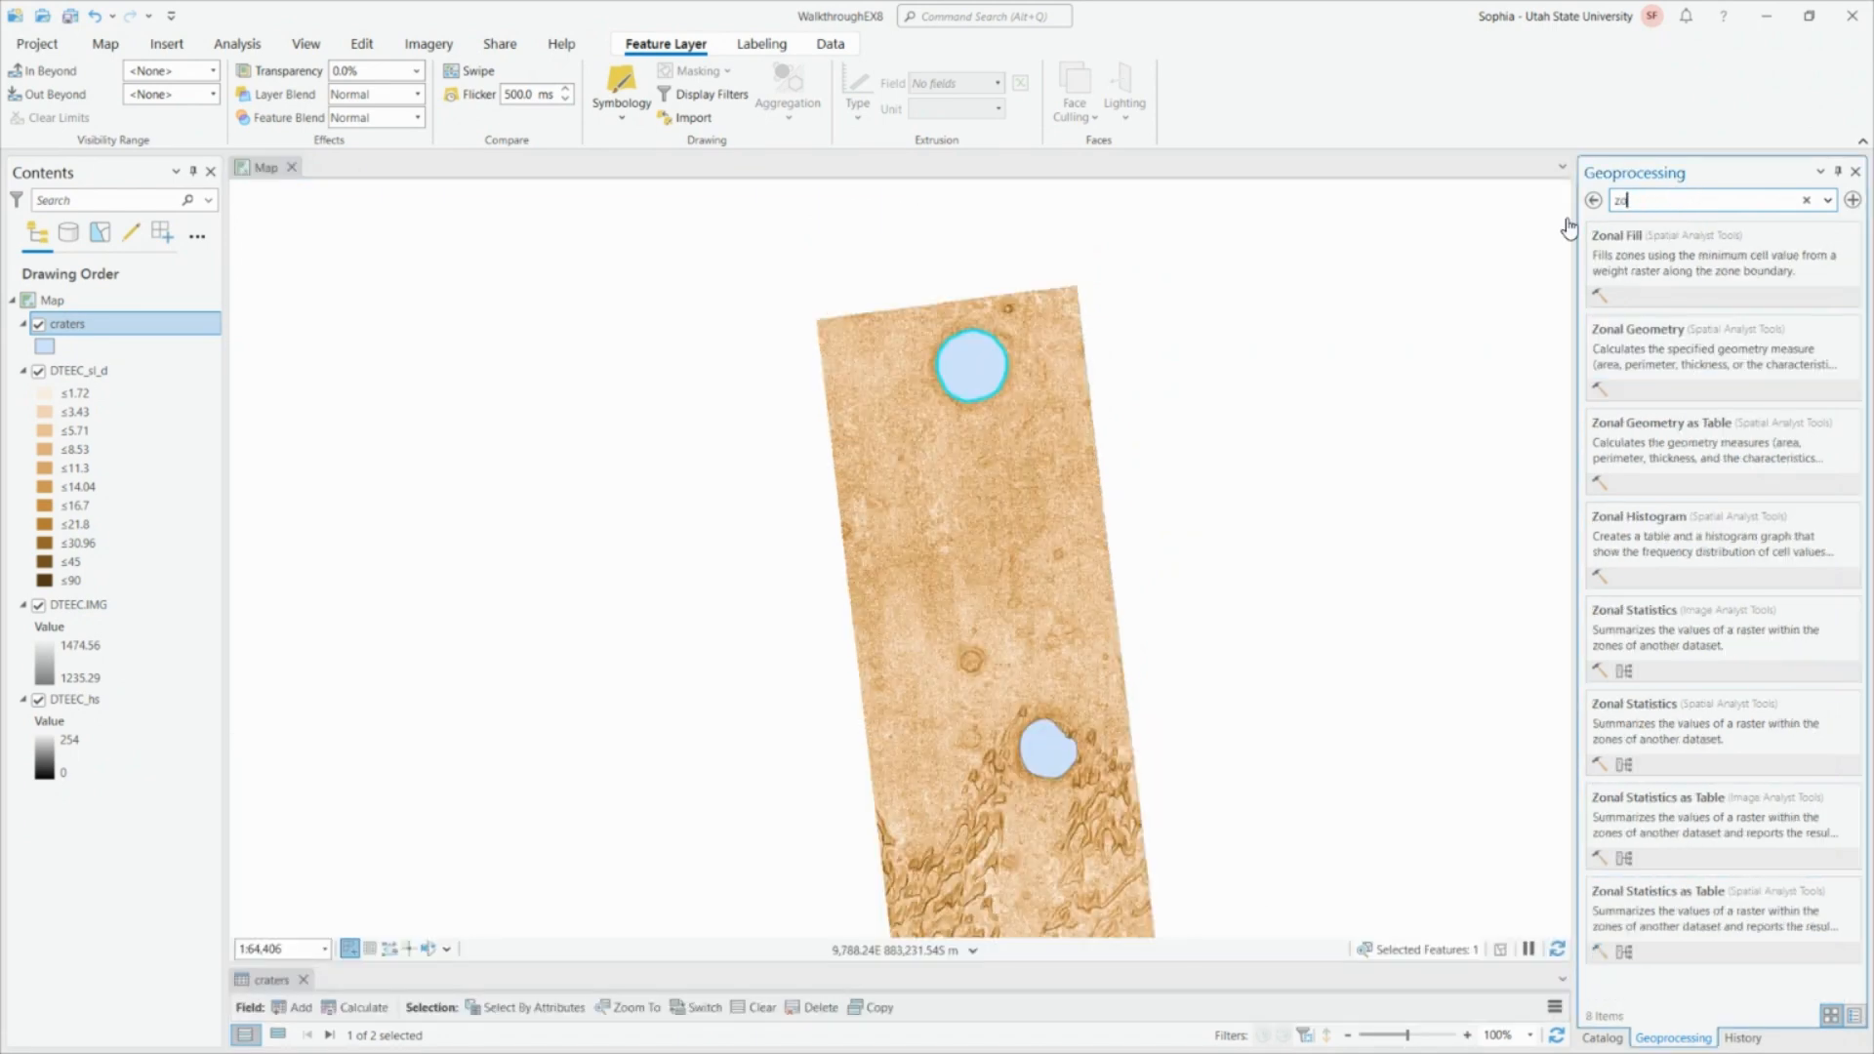
text(nal stat)
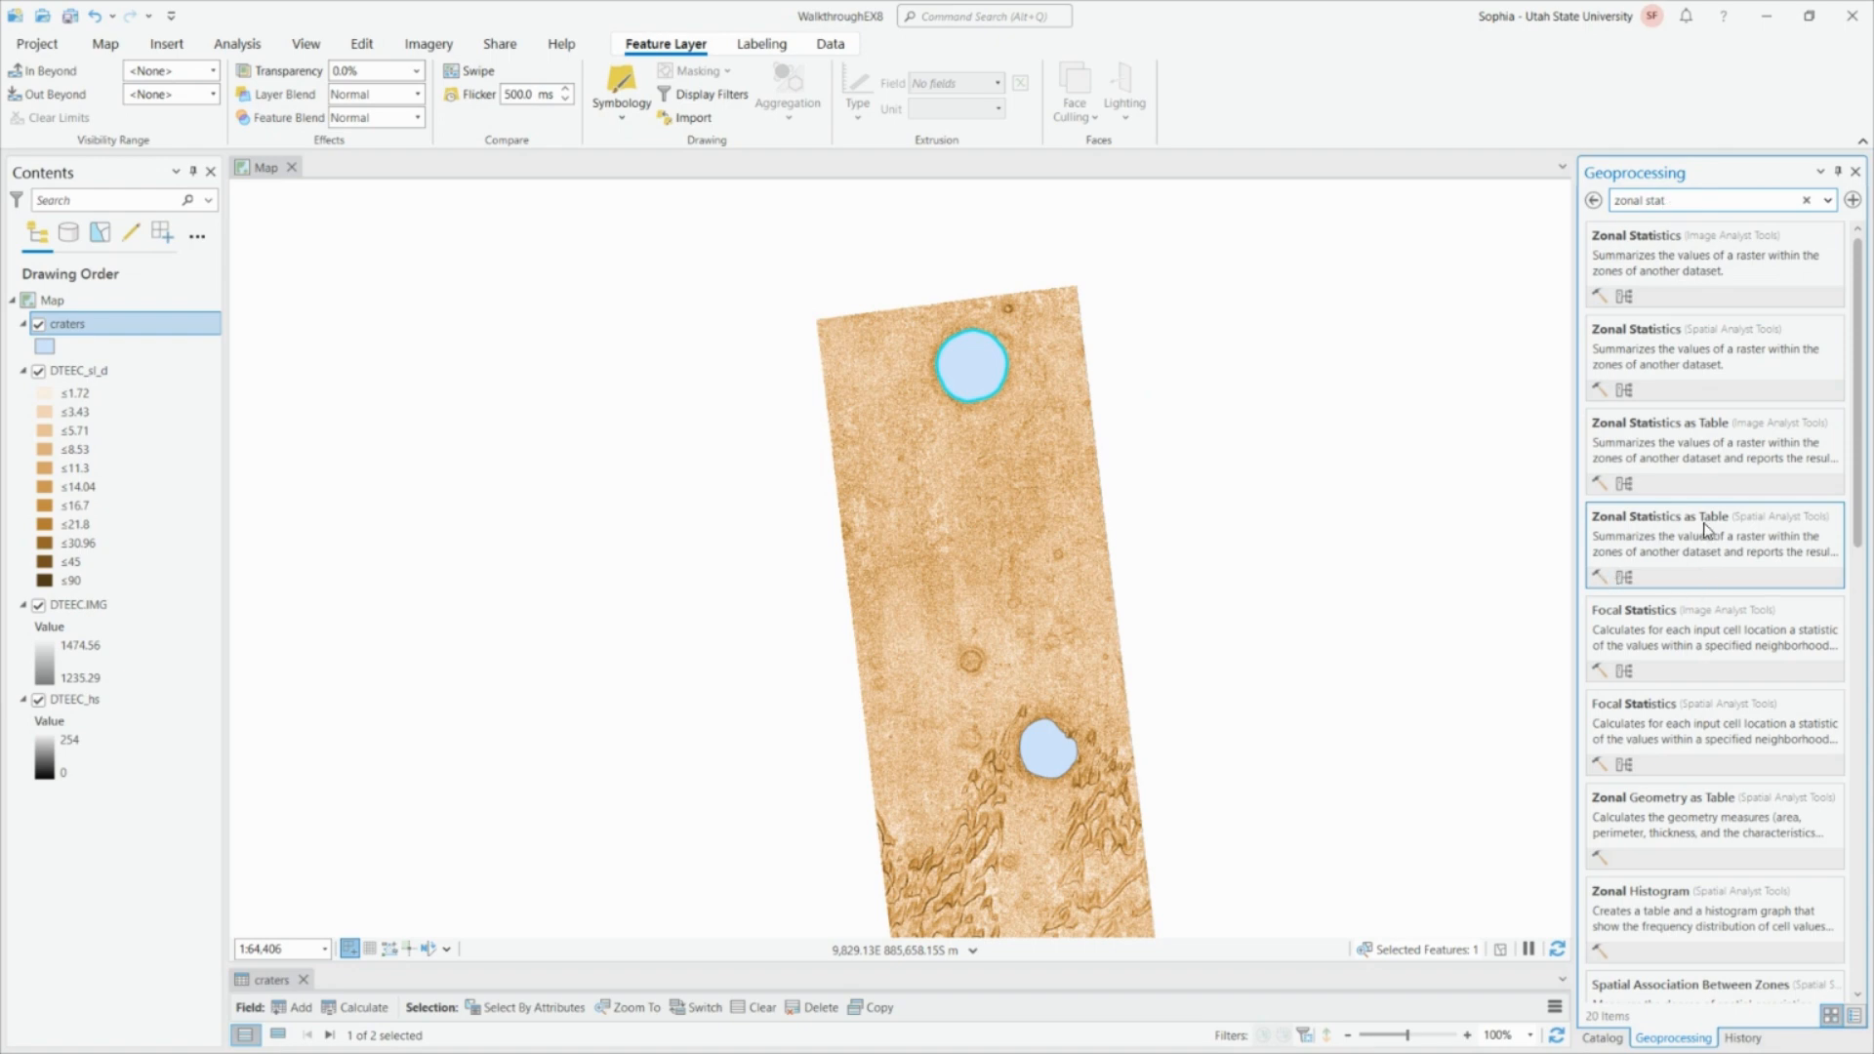
click(1730, 518)
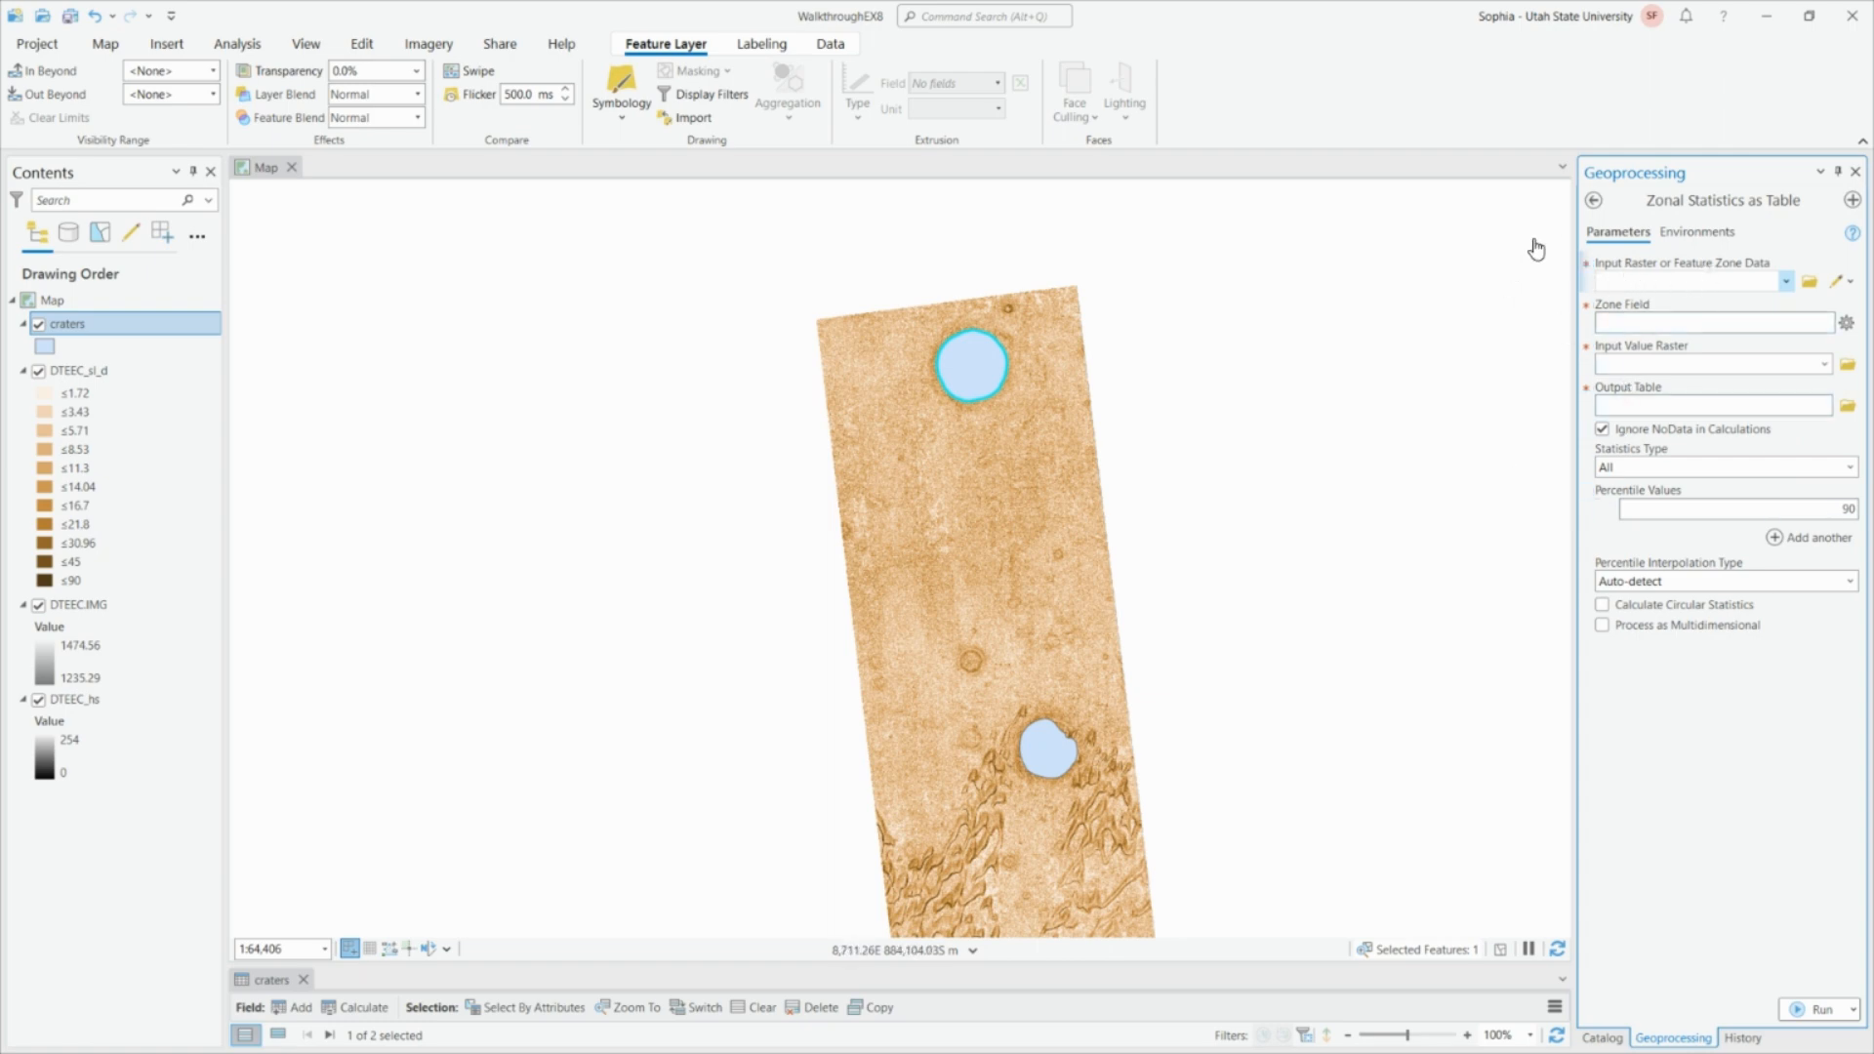
Set craters as the input feature zone data and clear the crater selection so that all records are processed.
click(1772, 282)
mouse_move(1585, 261)
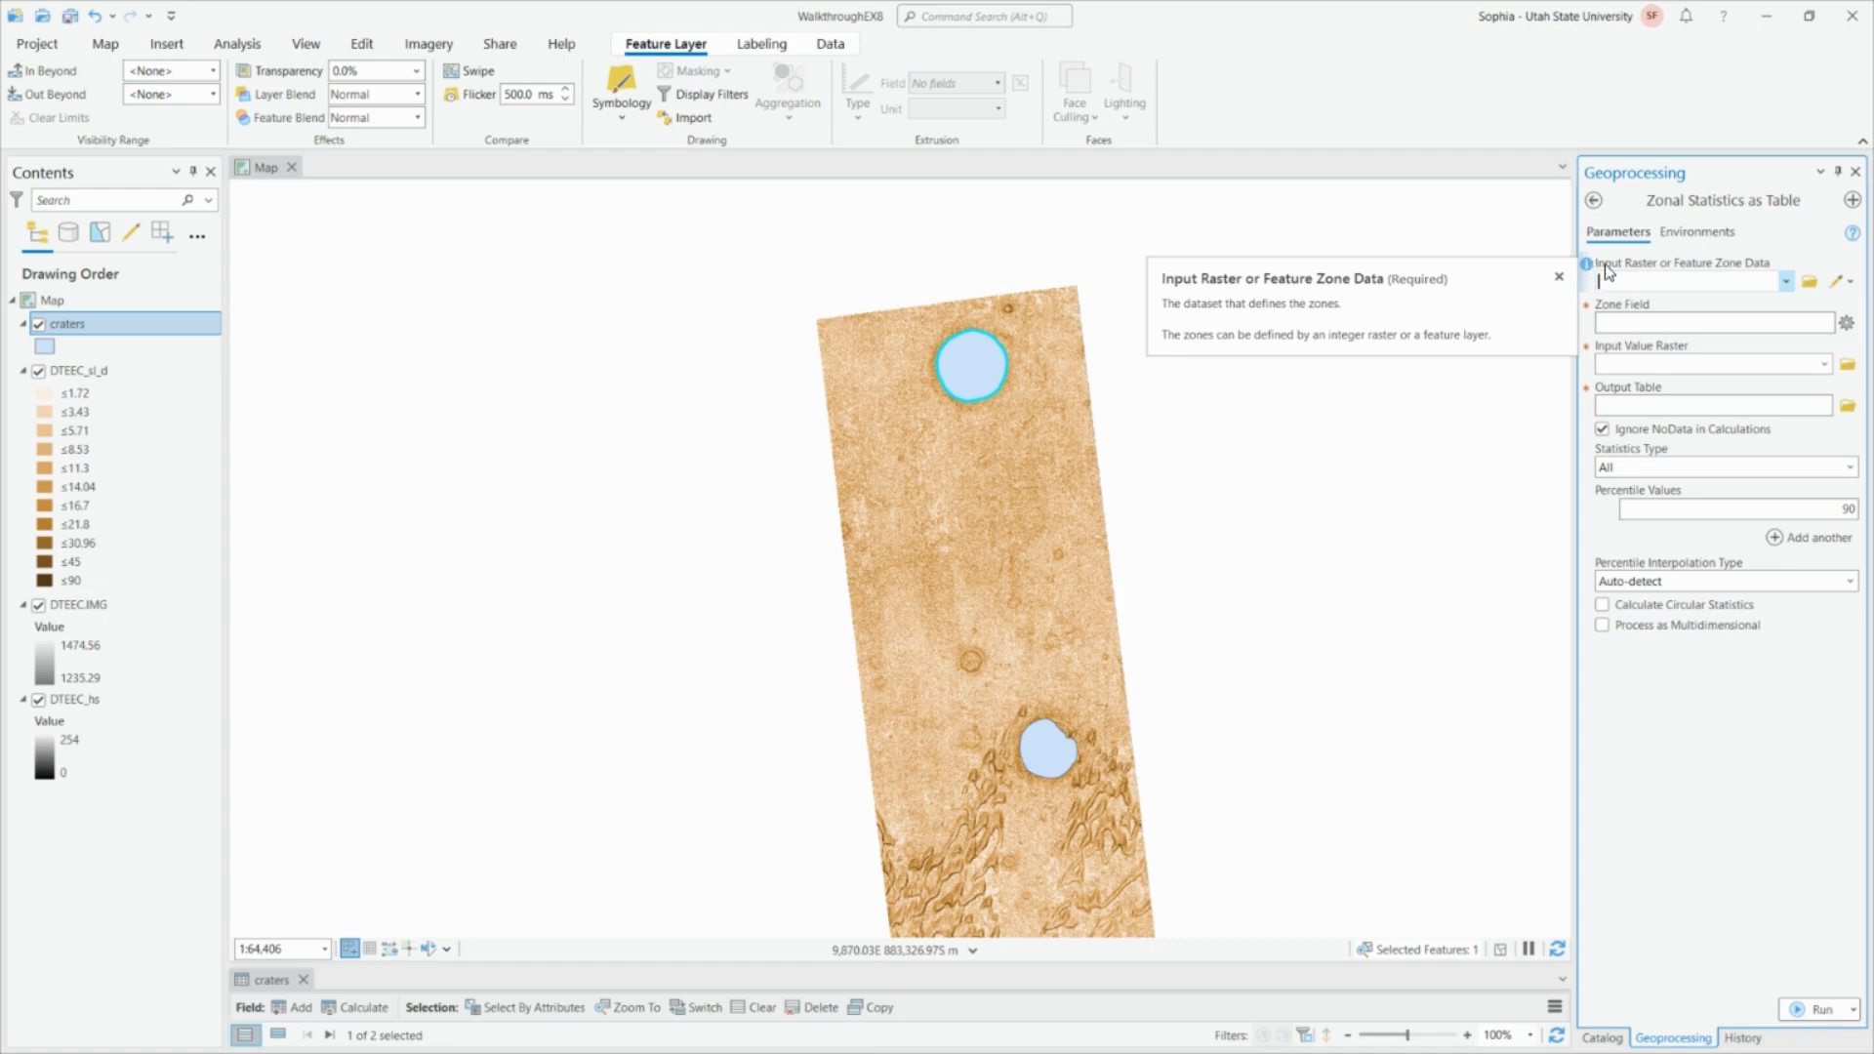
click(1786, 281)
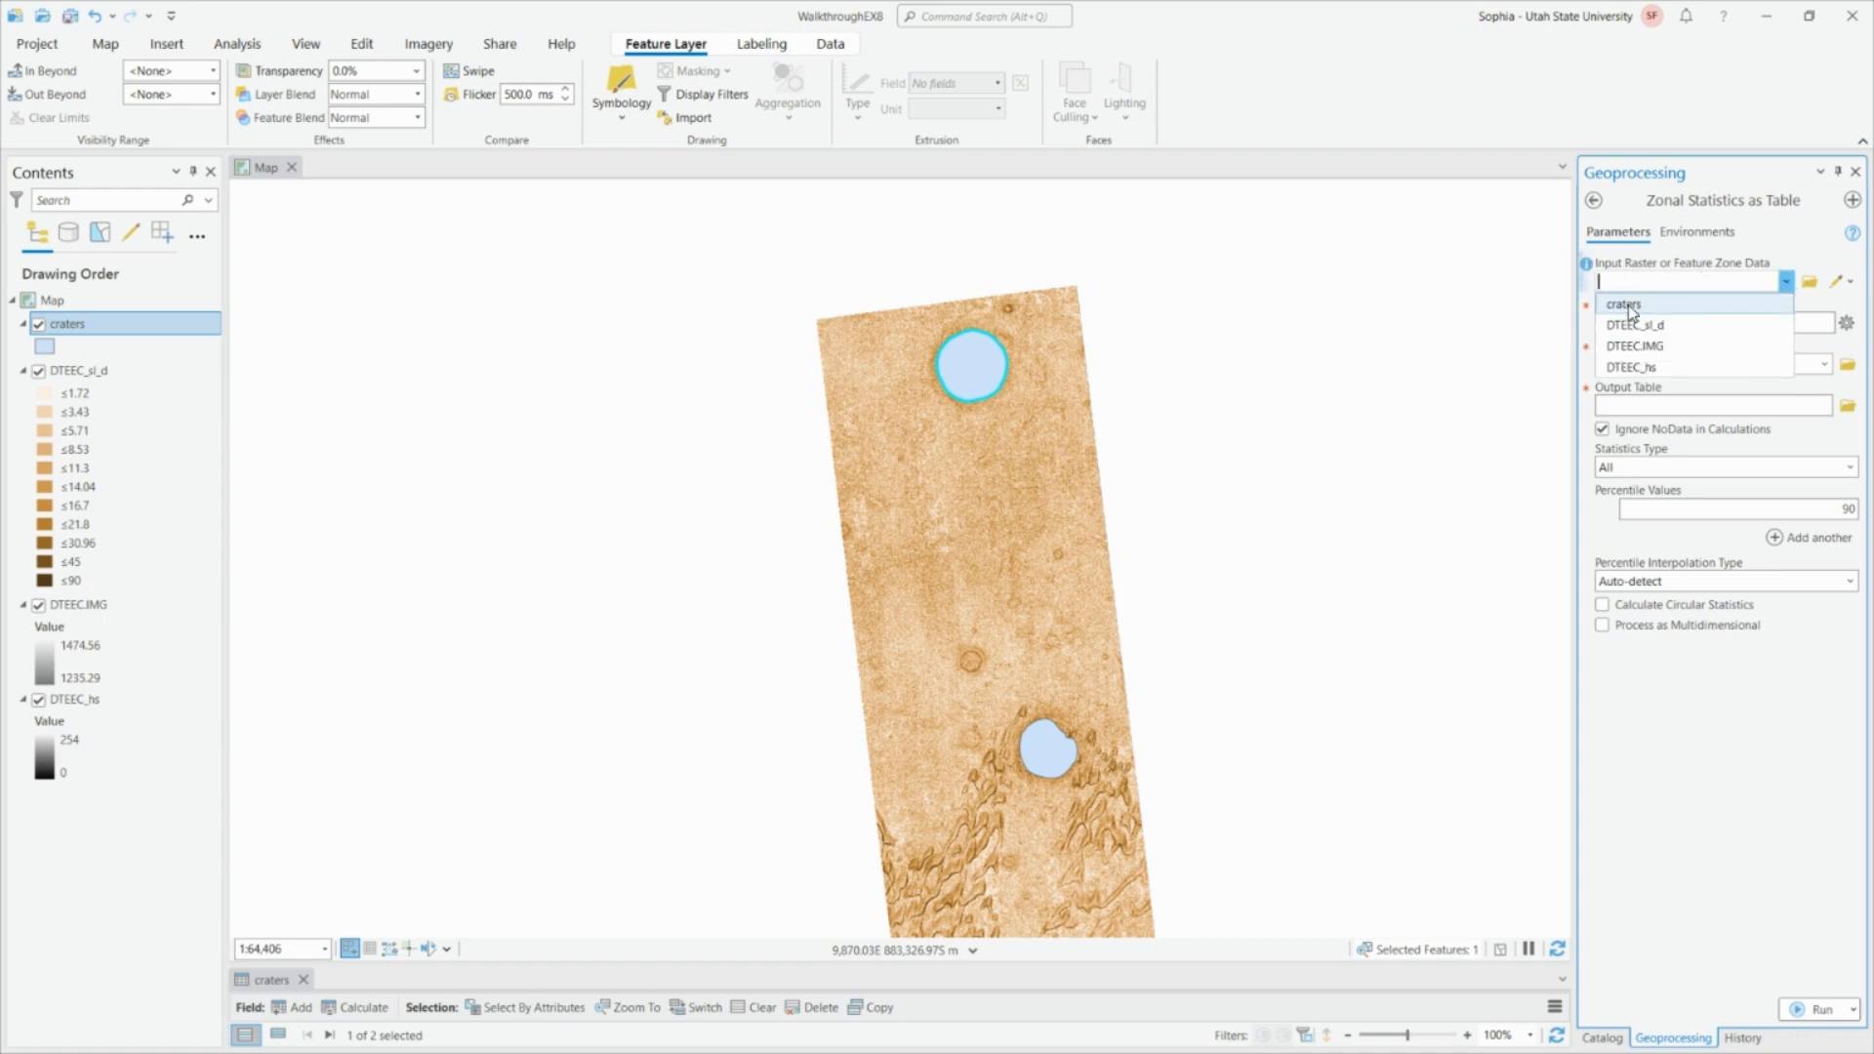
click(1624, 304)
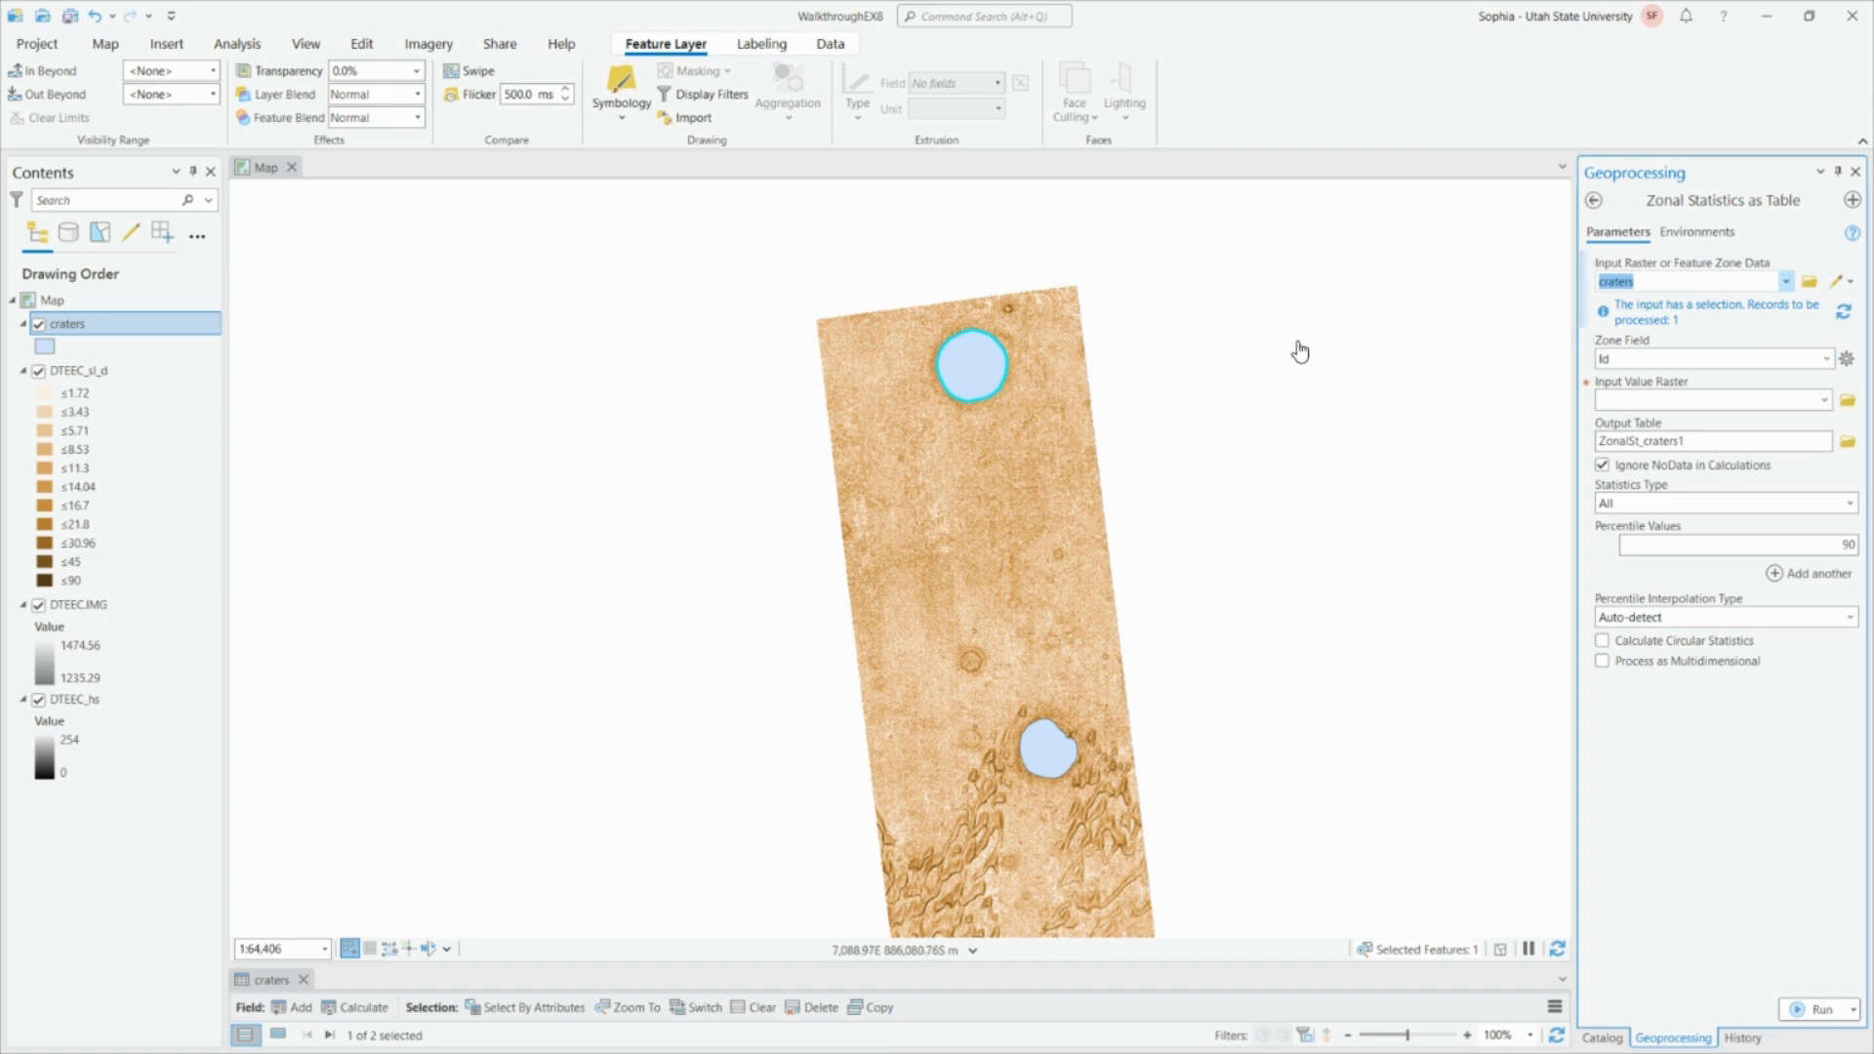
click(105, 45)
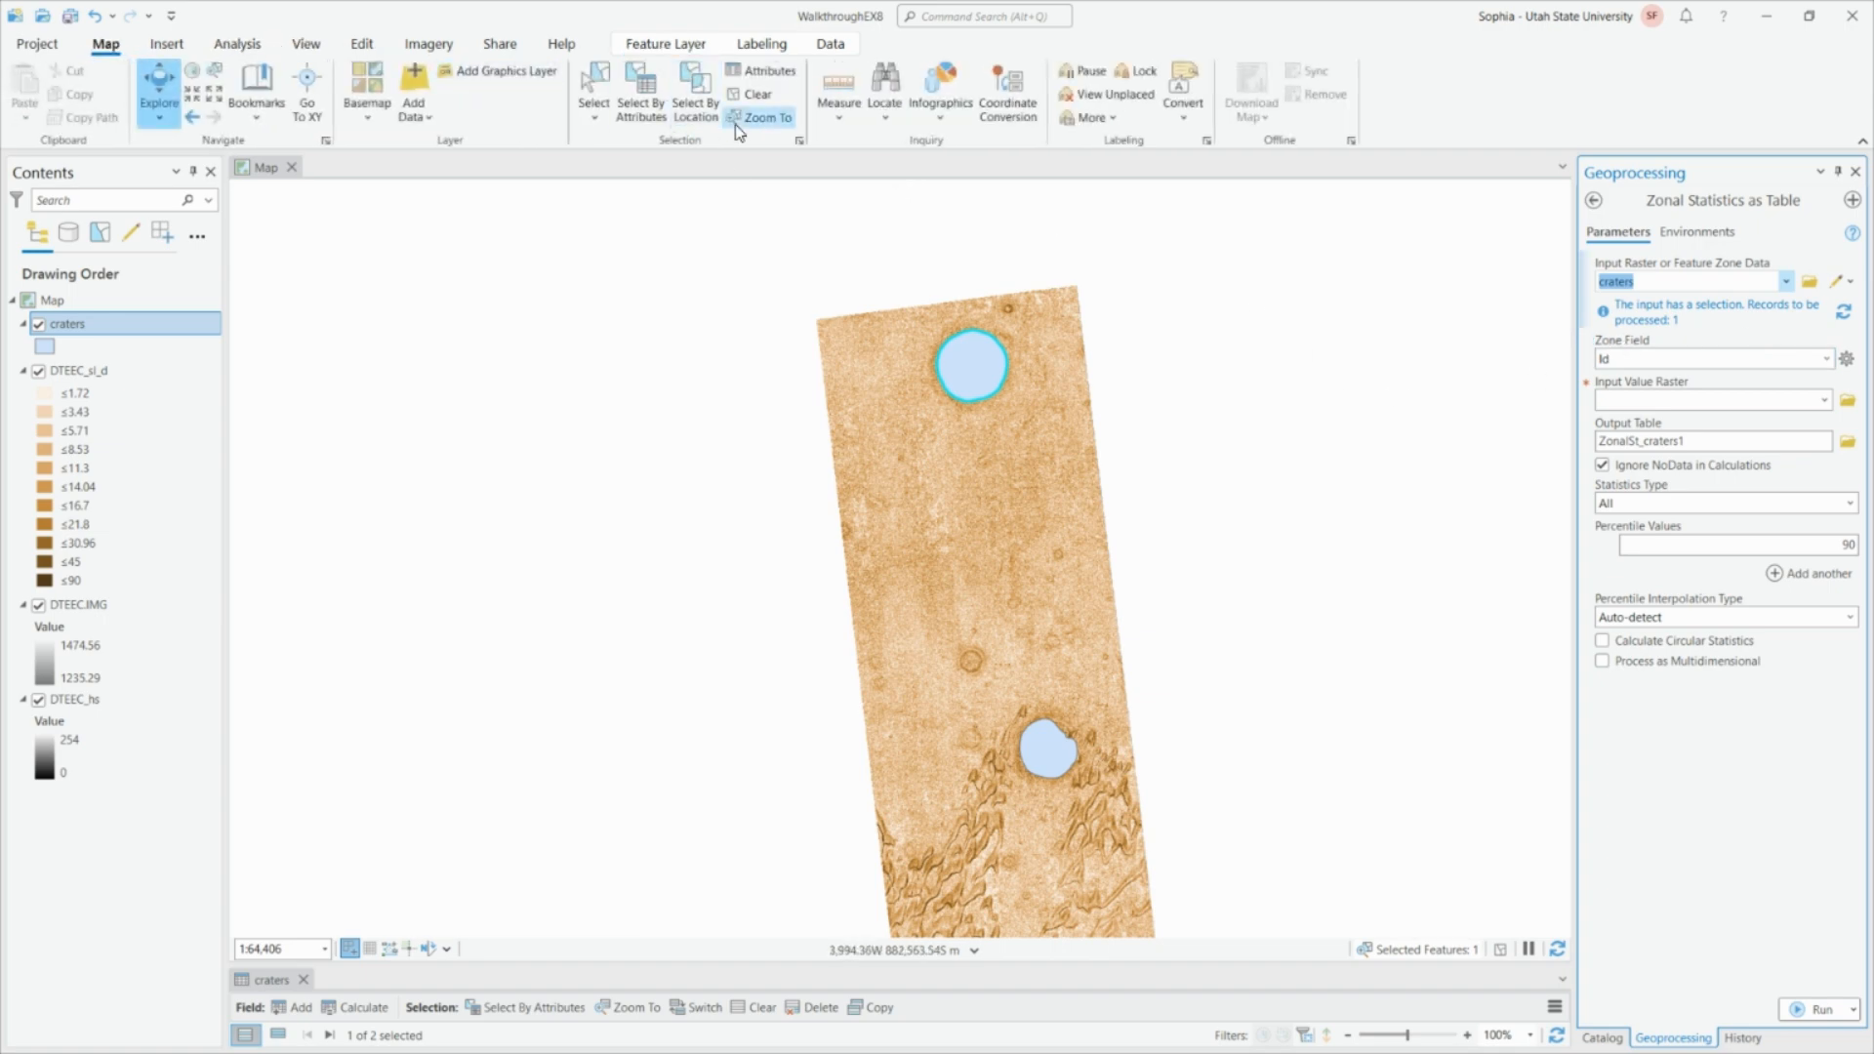
click(751, 94)
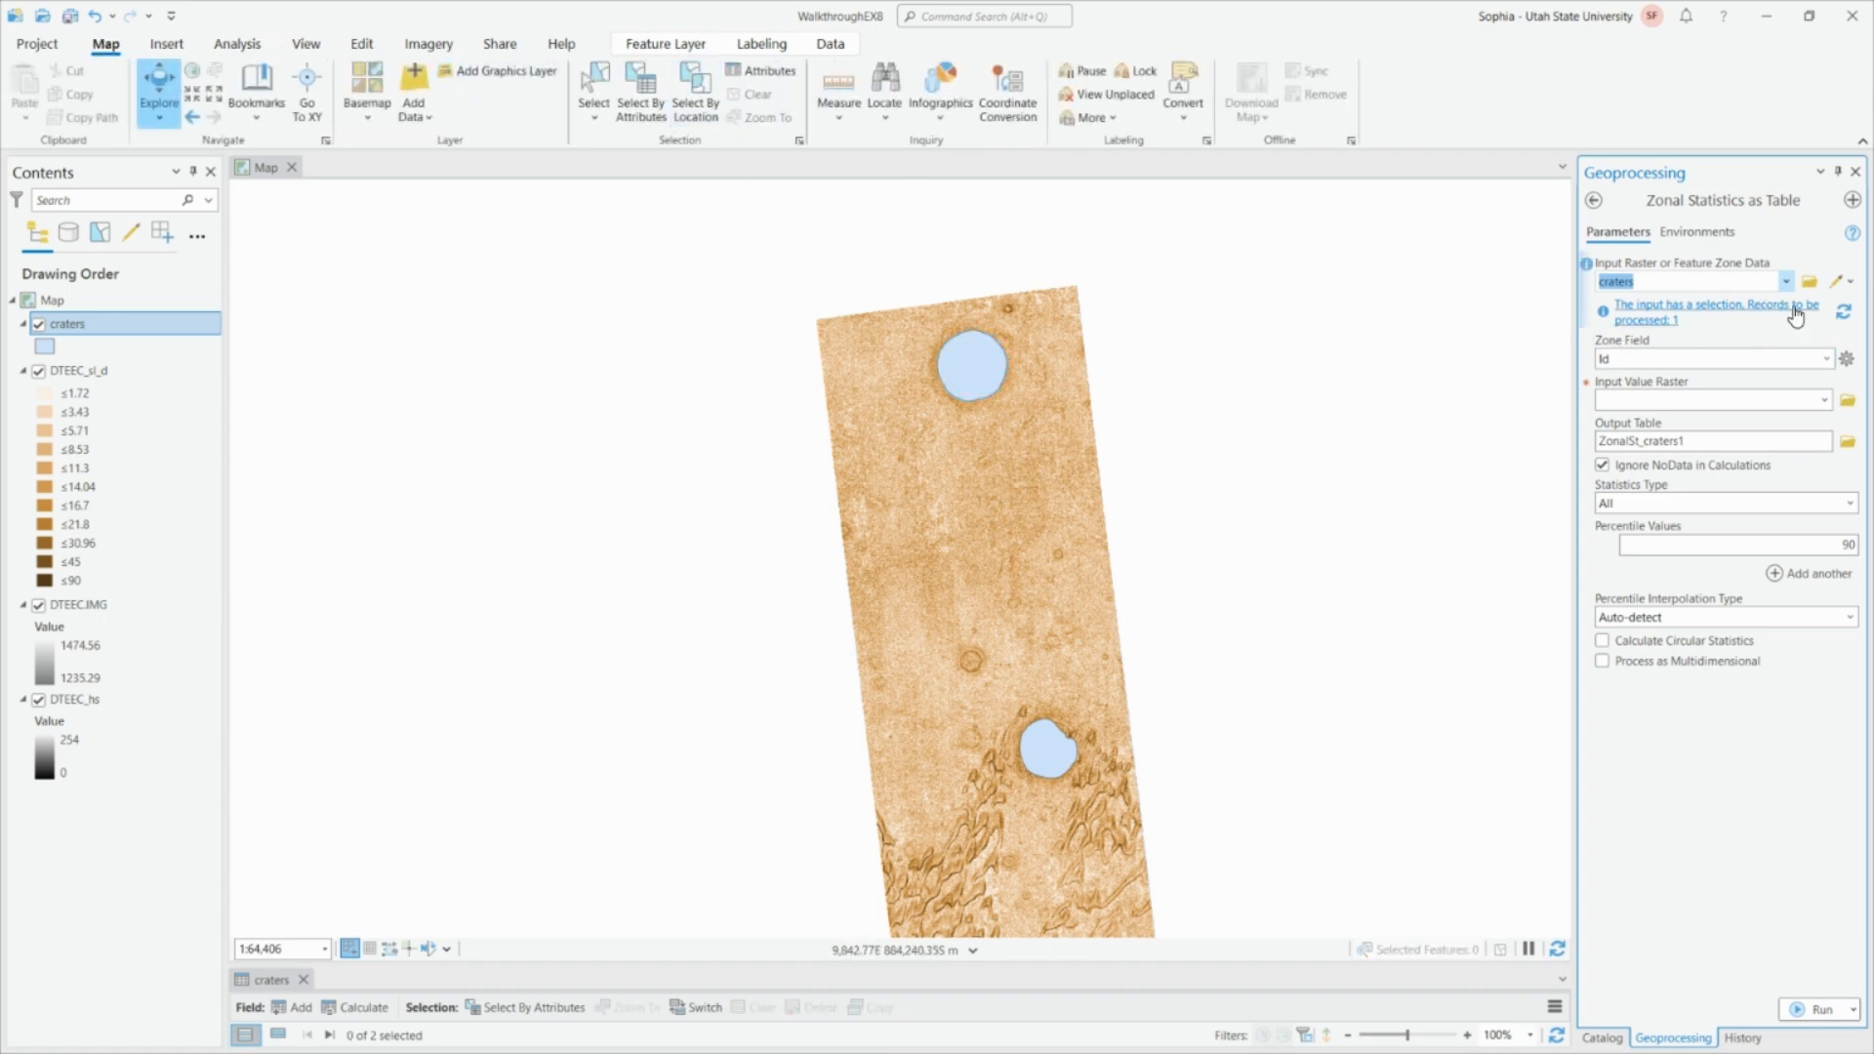
Set the zone field to Name and the input value raster to DTEEC_sl_d, with all crater records included.
click(1844, 312)
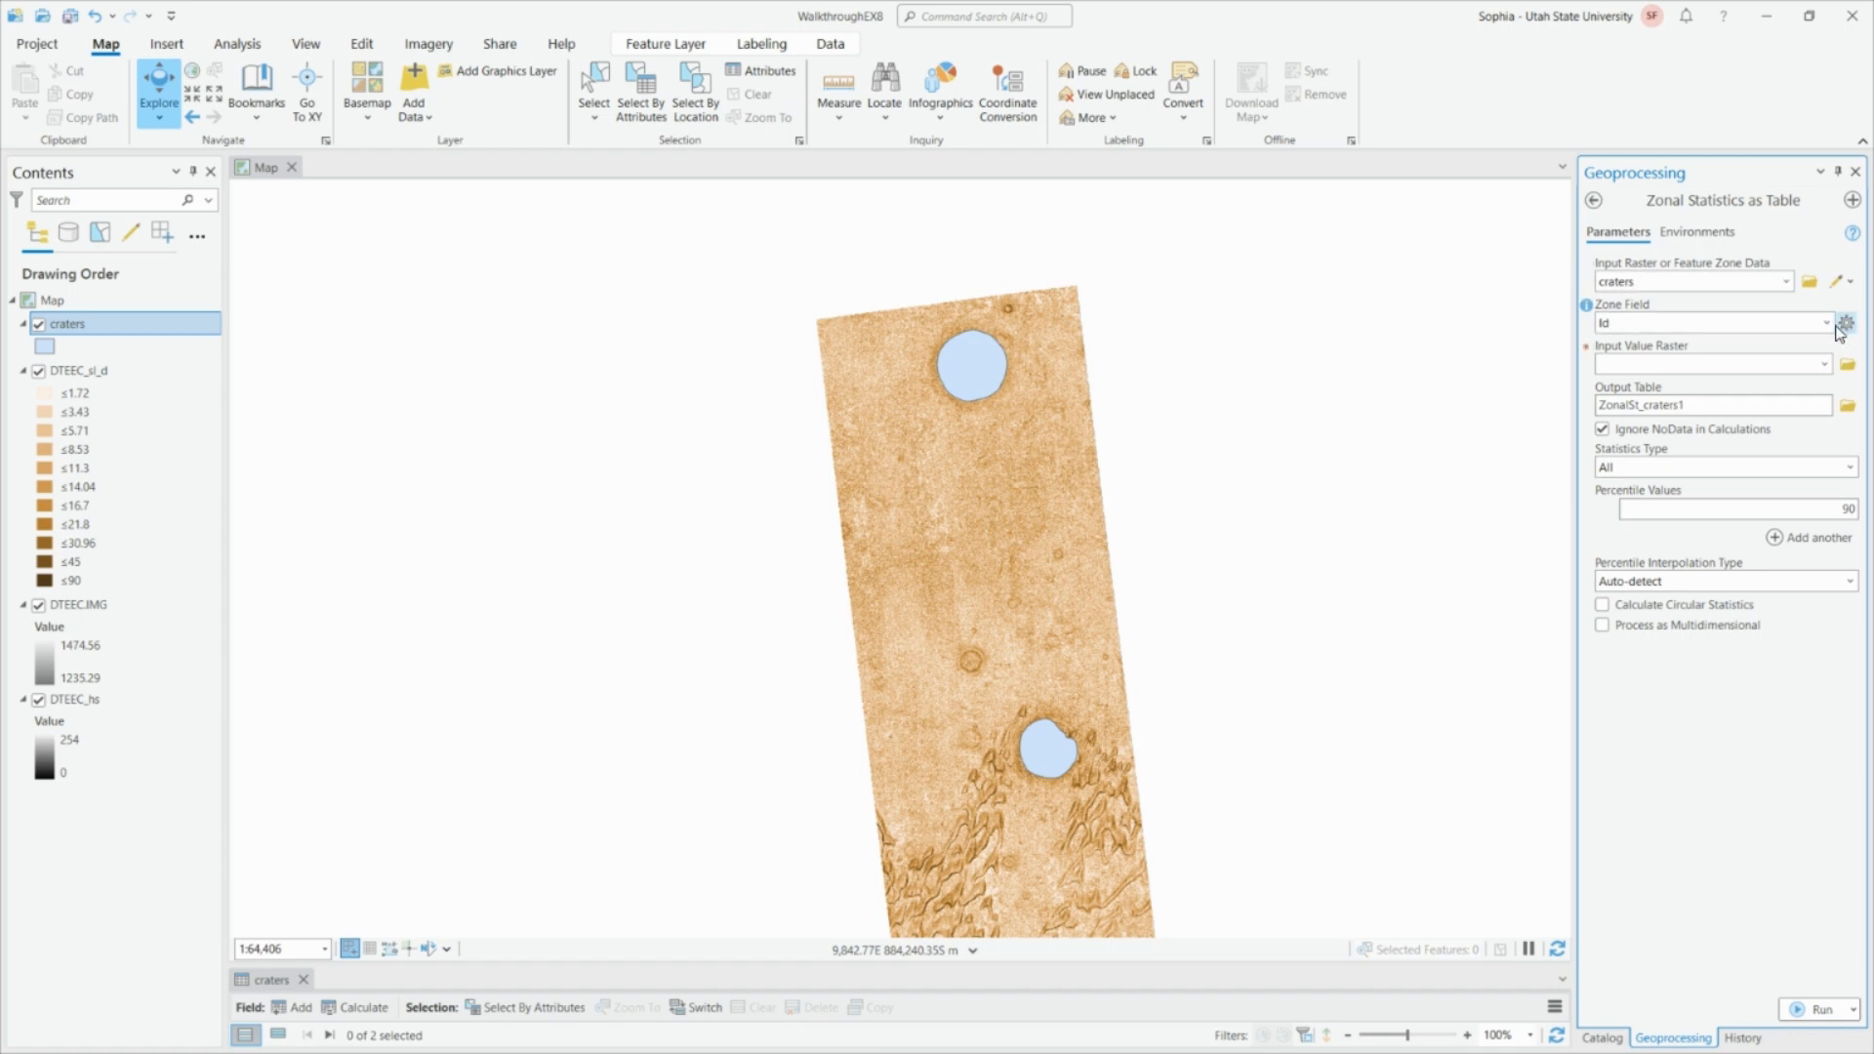
click(1826, 323)
click(1630, 394)
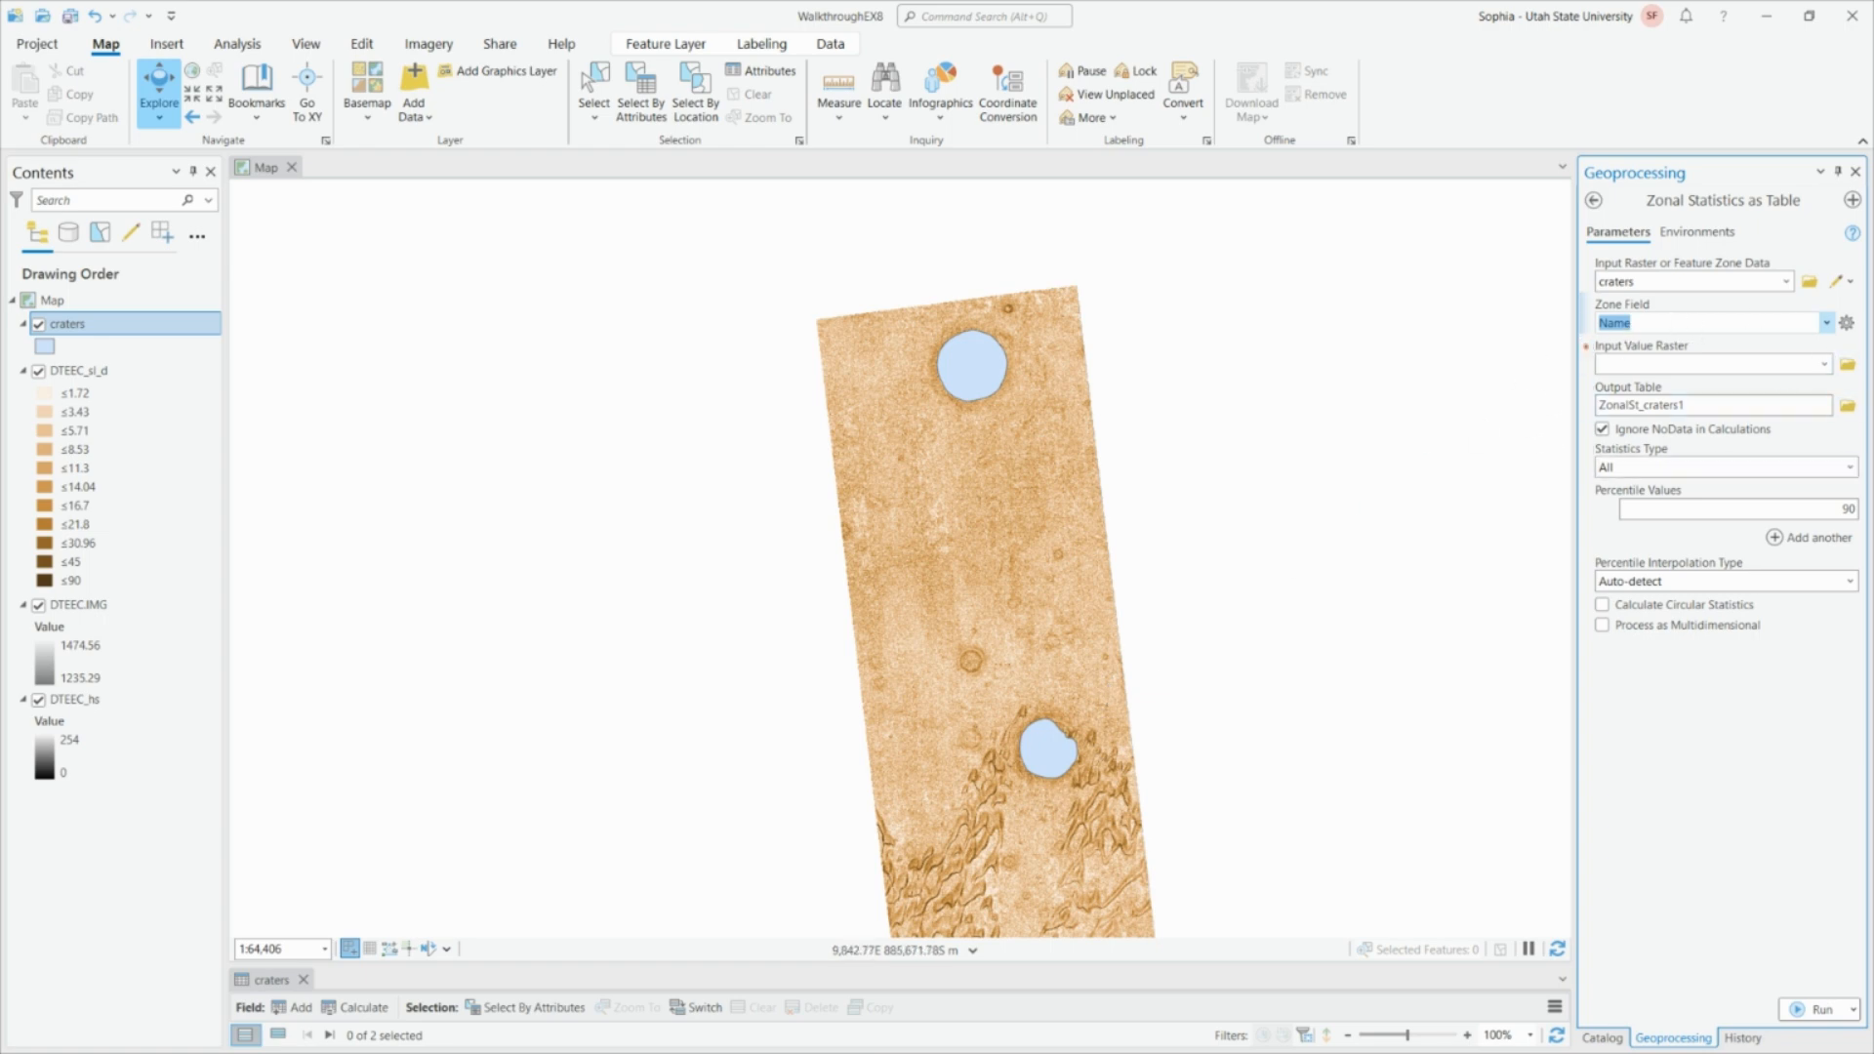
click(1659, 364)
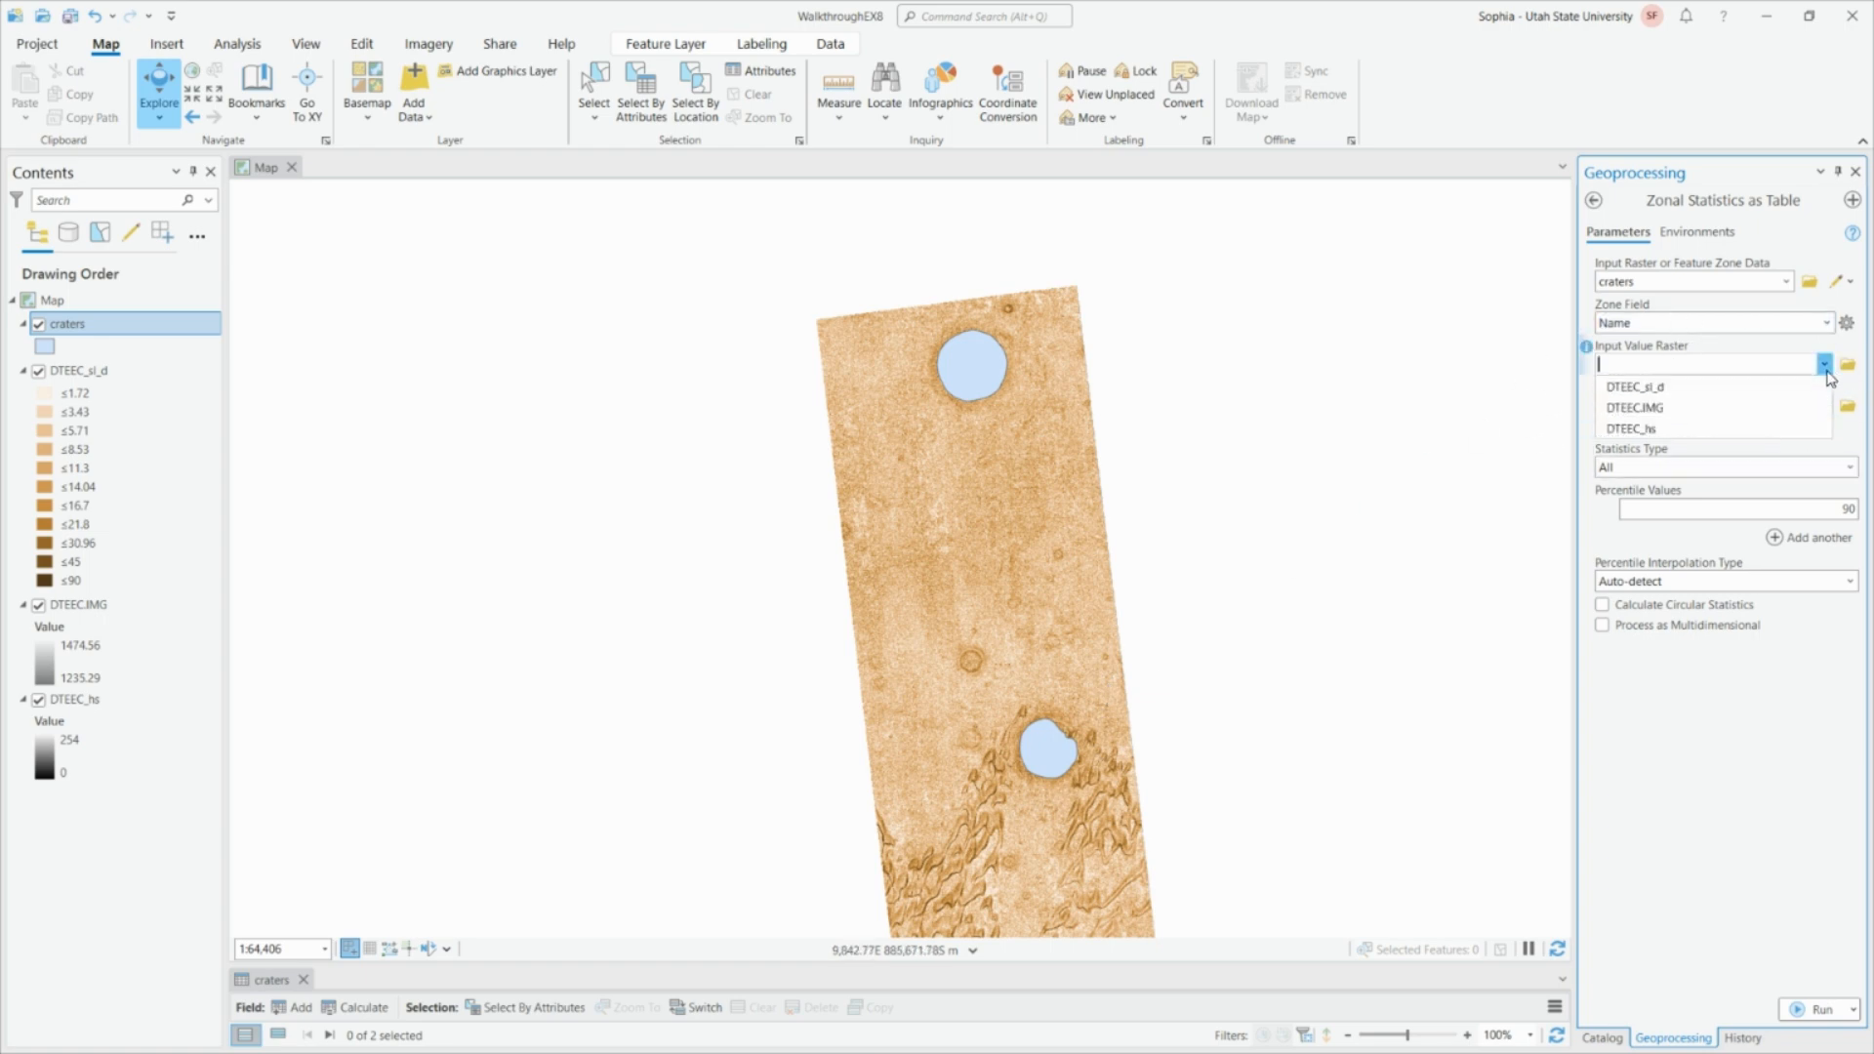
click(1678, 389)
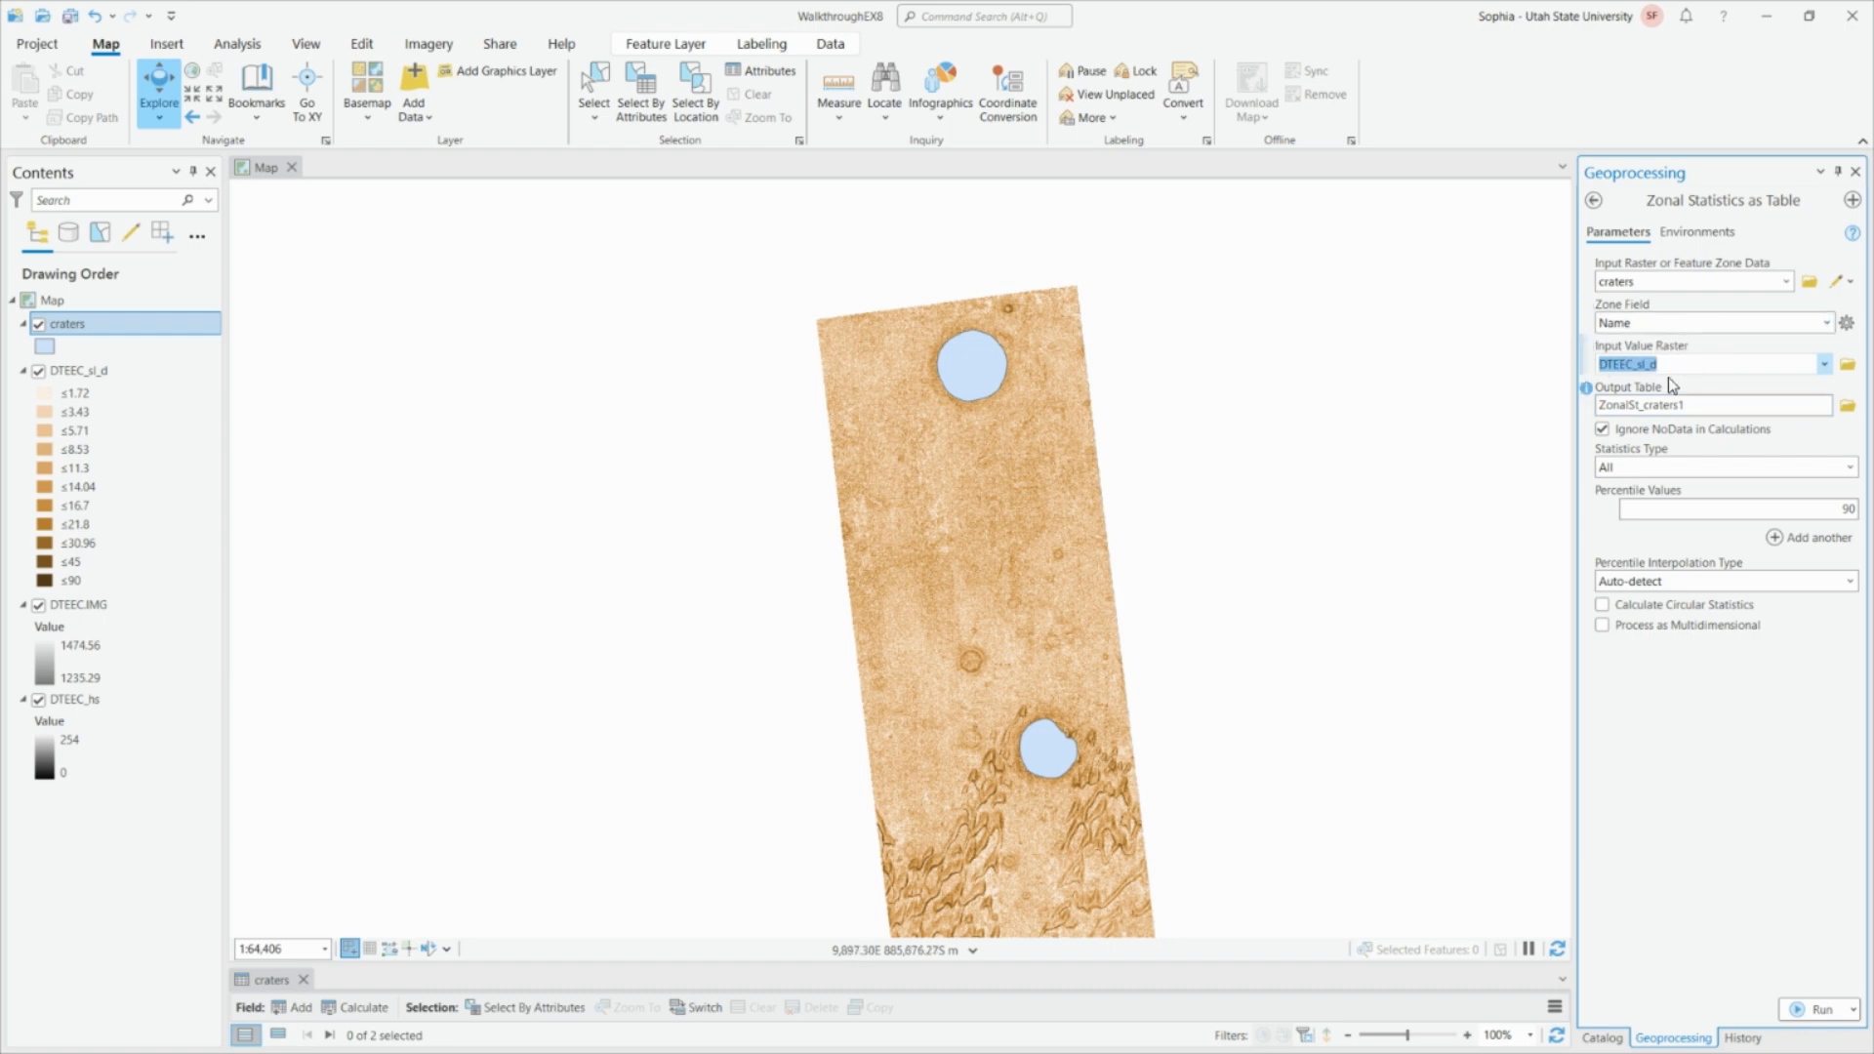
Rename the zonal statistics output table as craterslp_zst.
click(1700, 404)
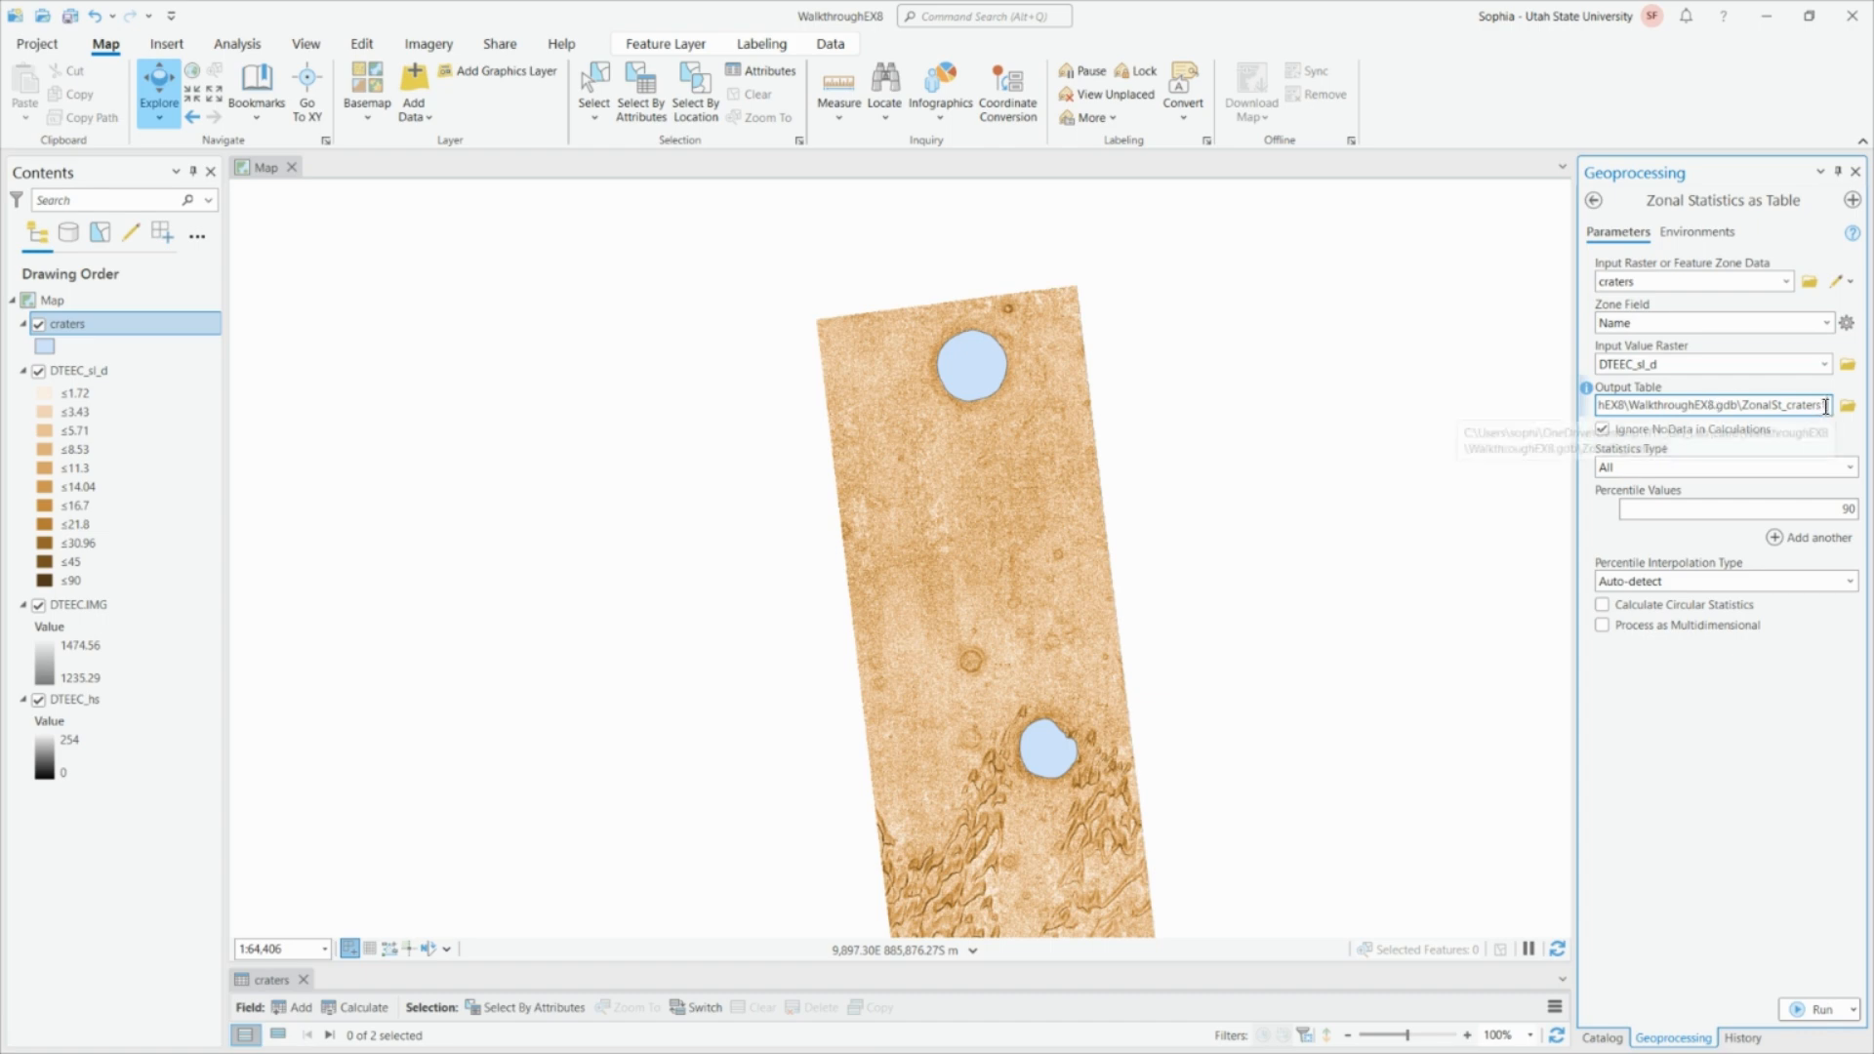
drag(1830, 414, 1747, 426)
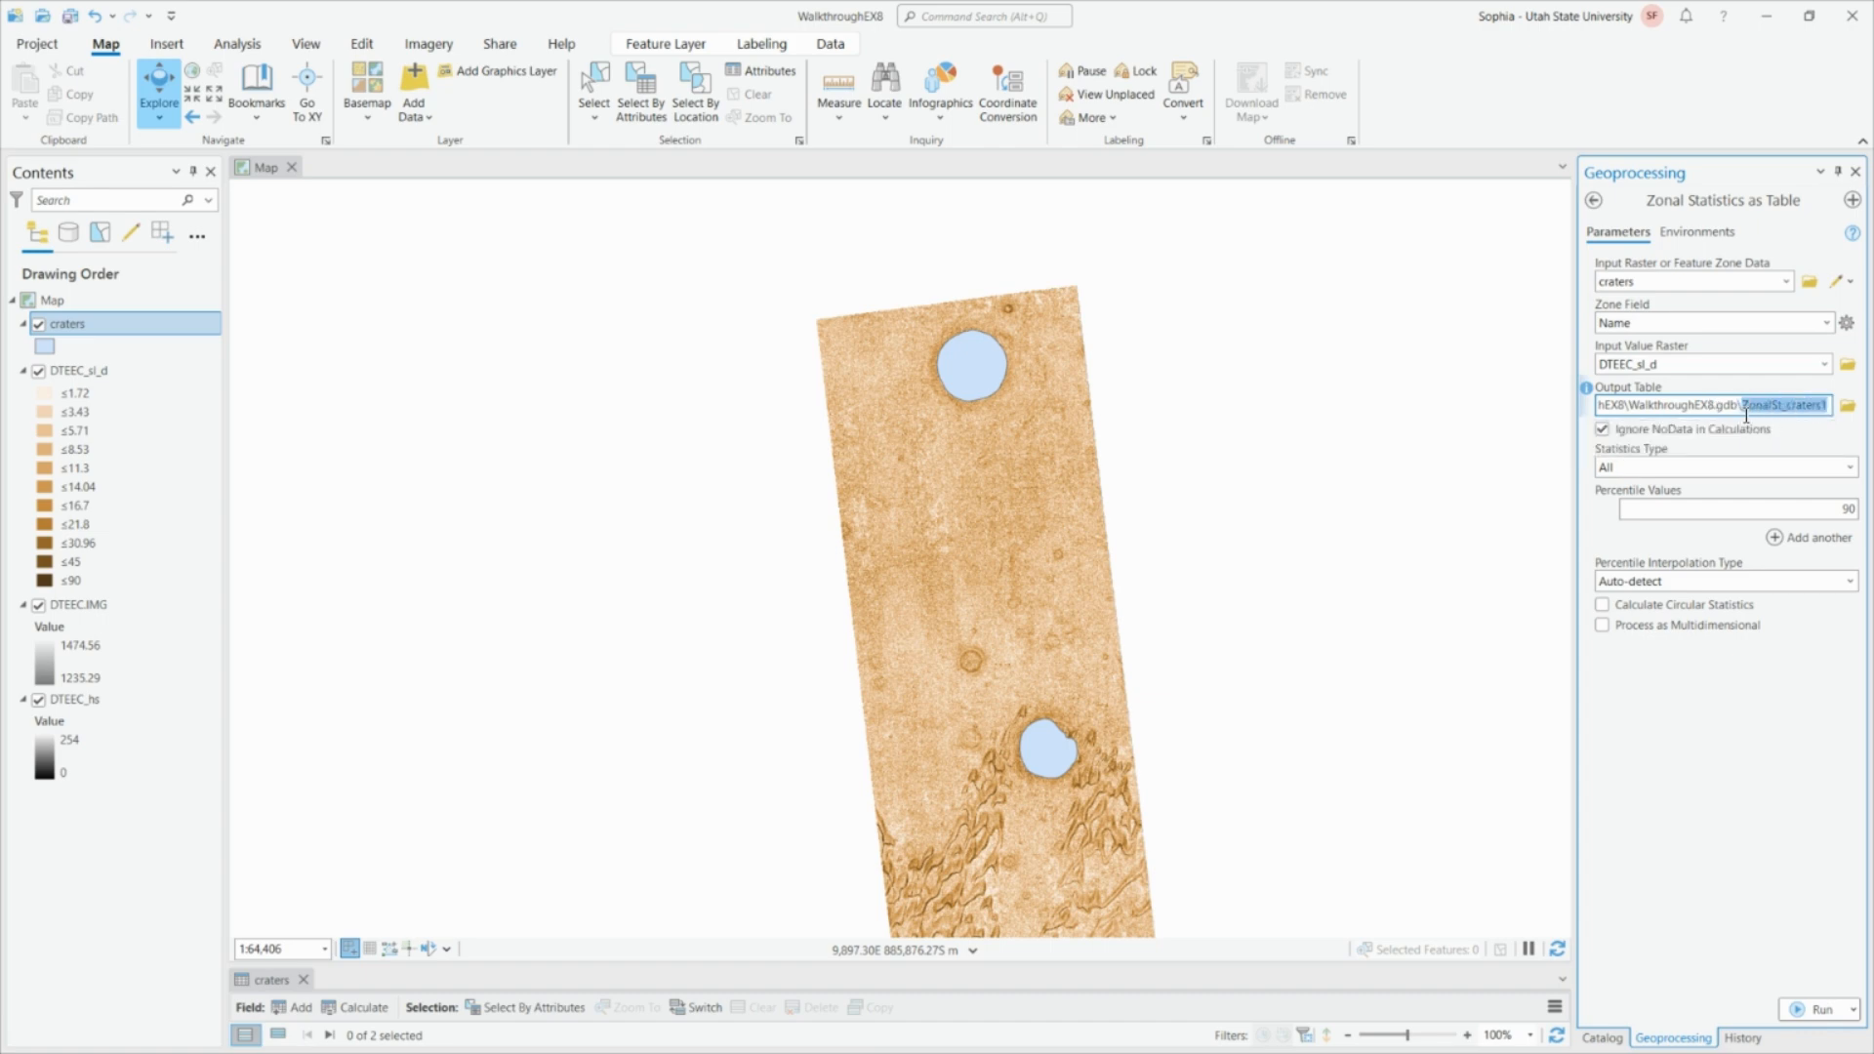
text(cratersld)
key(BackSpace)
text(p_zst)
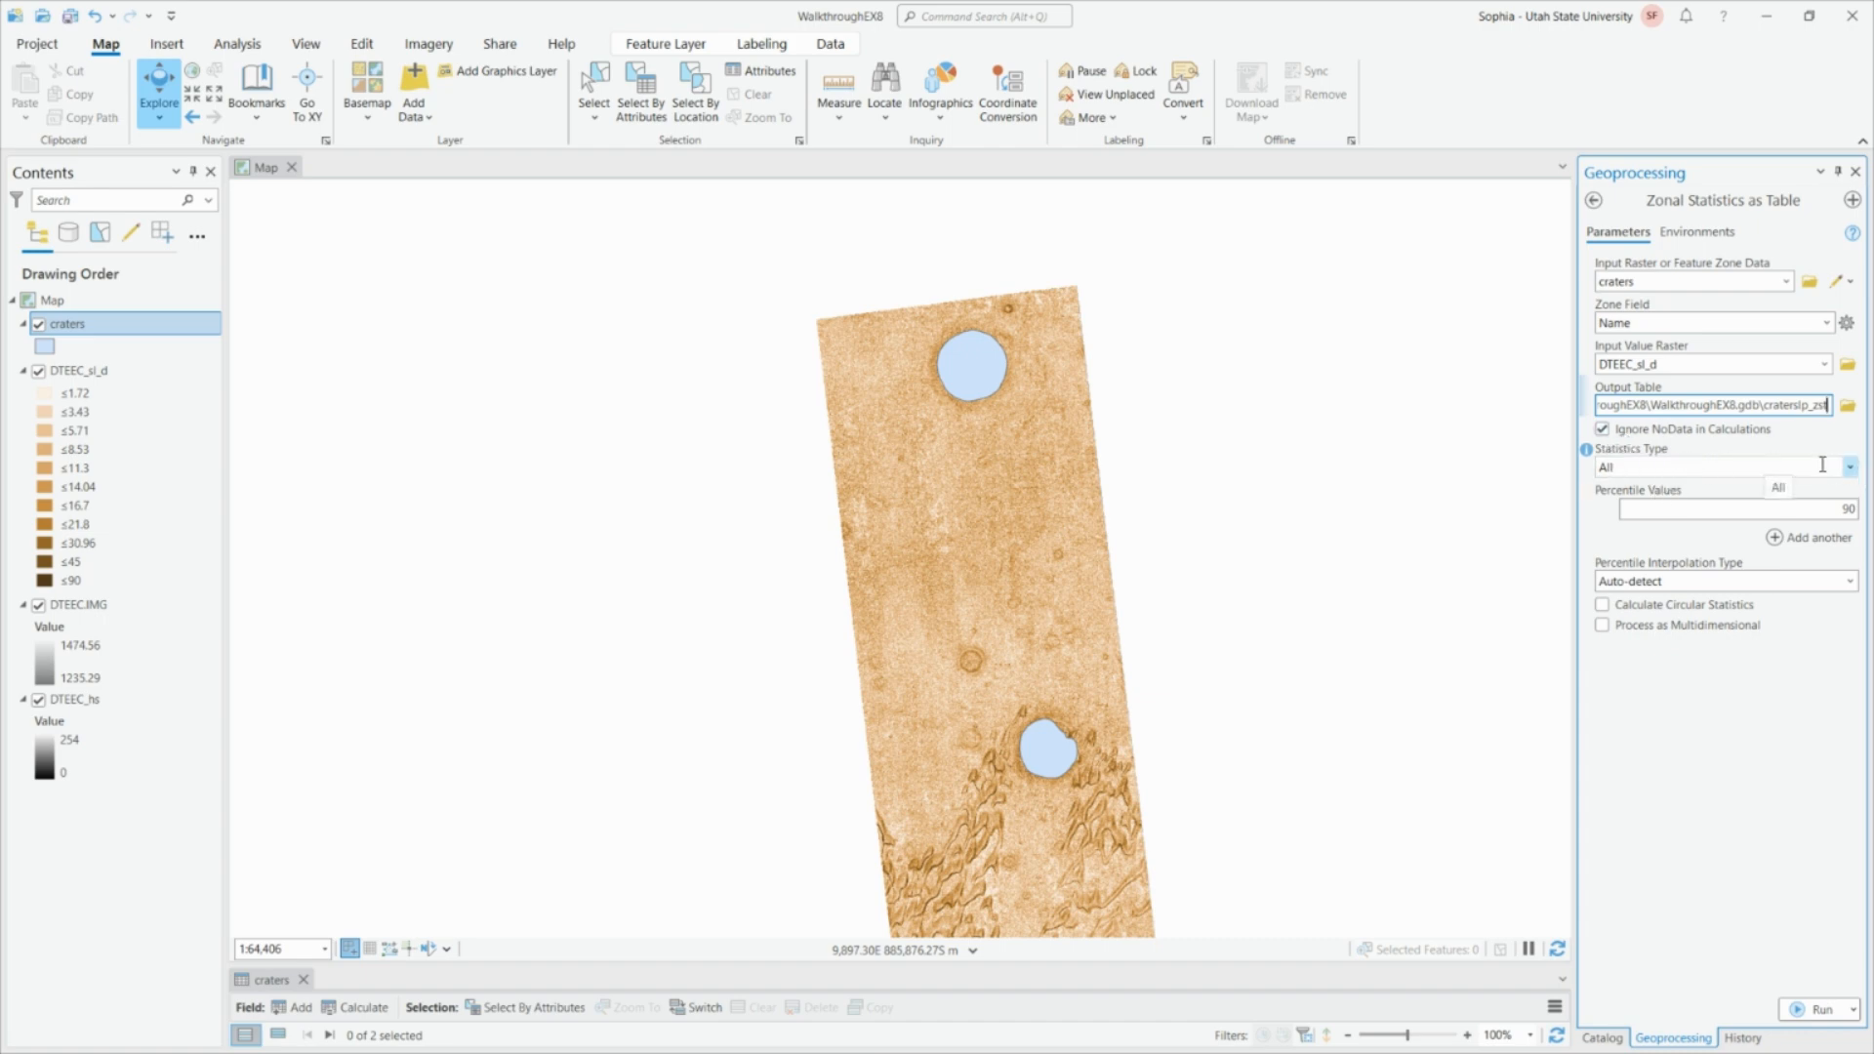
Keep the statistics type at All and run Zonal Statistics as Table for the slope raster.
click(1844, 473)
click(1850, 469)
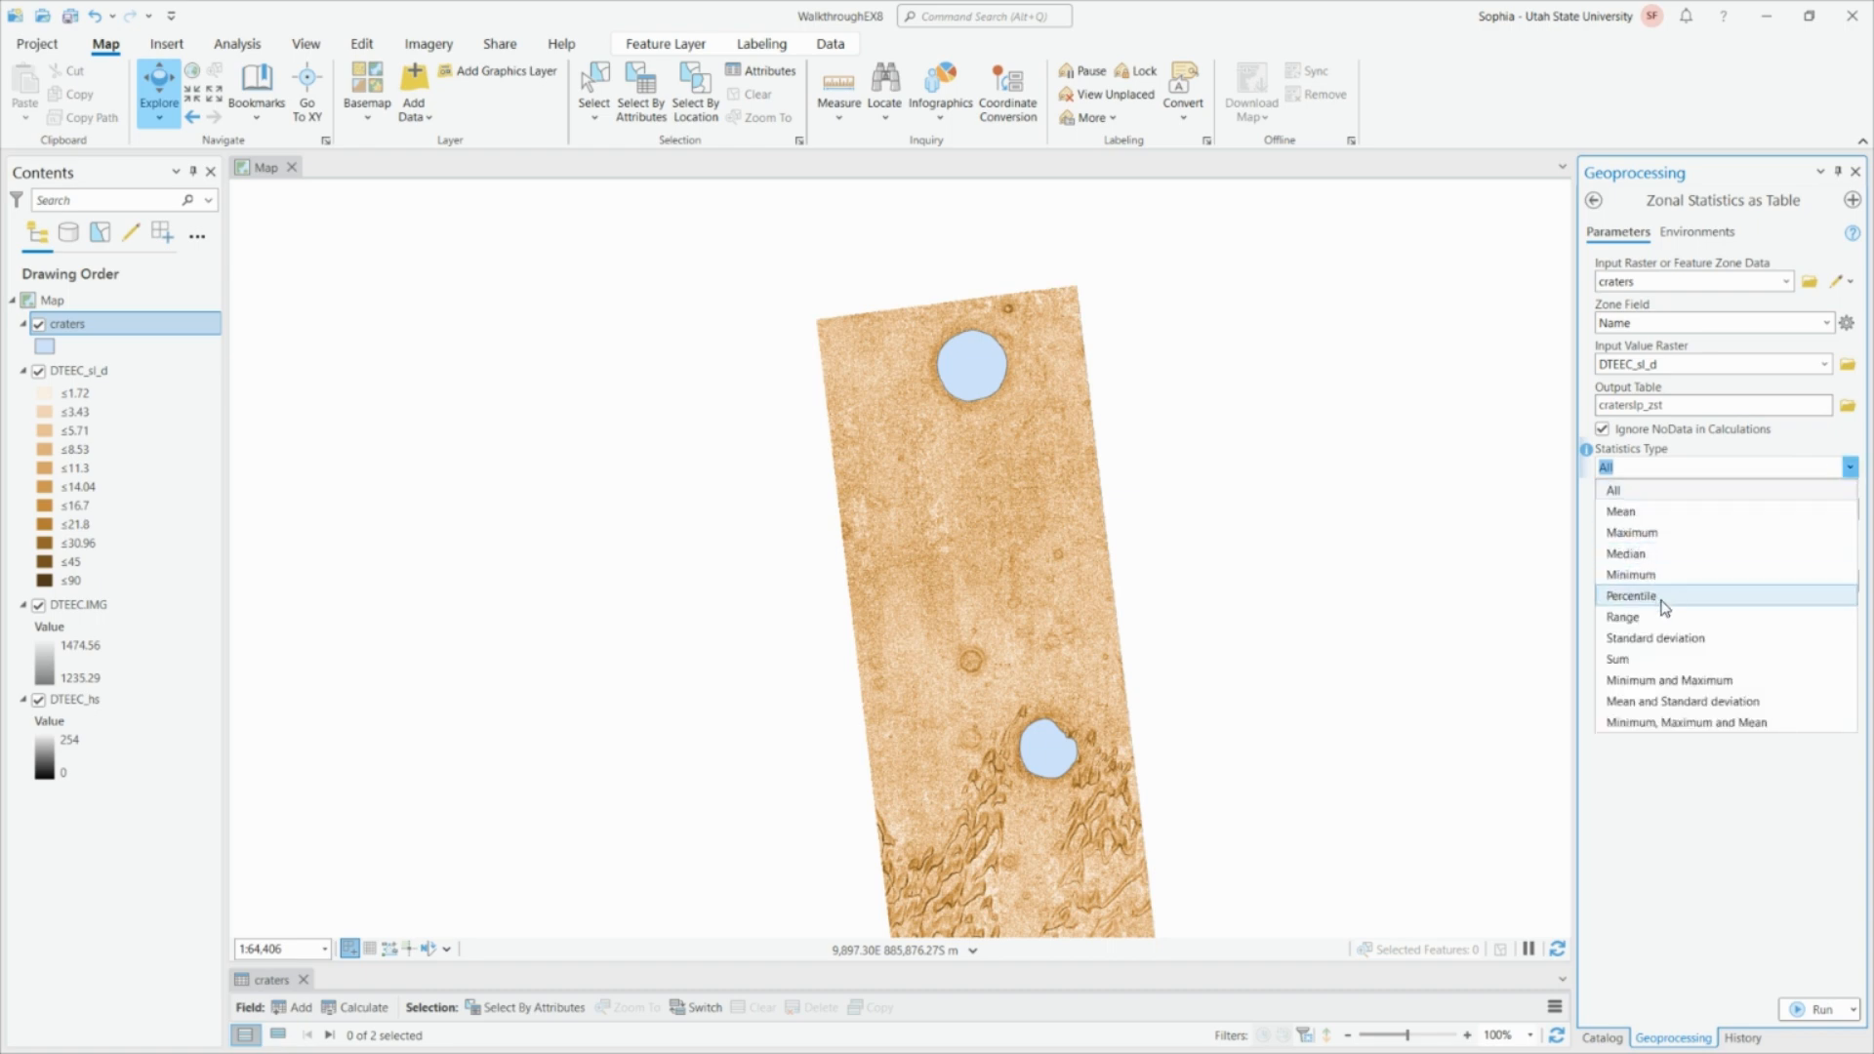
click(1690, 494)
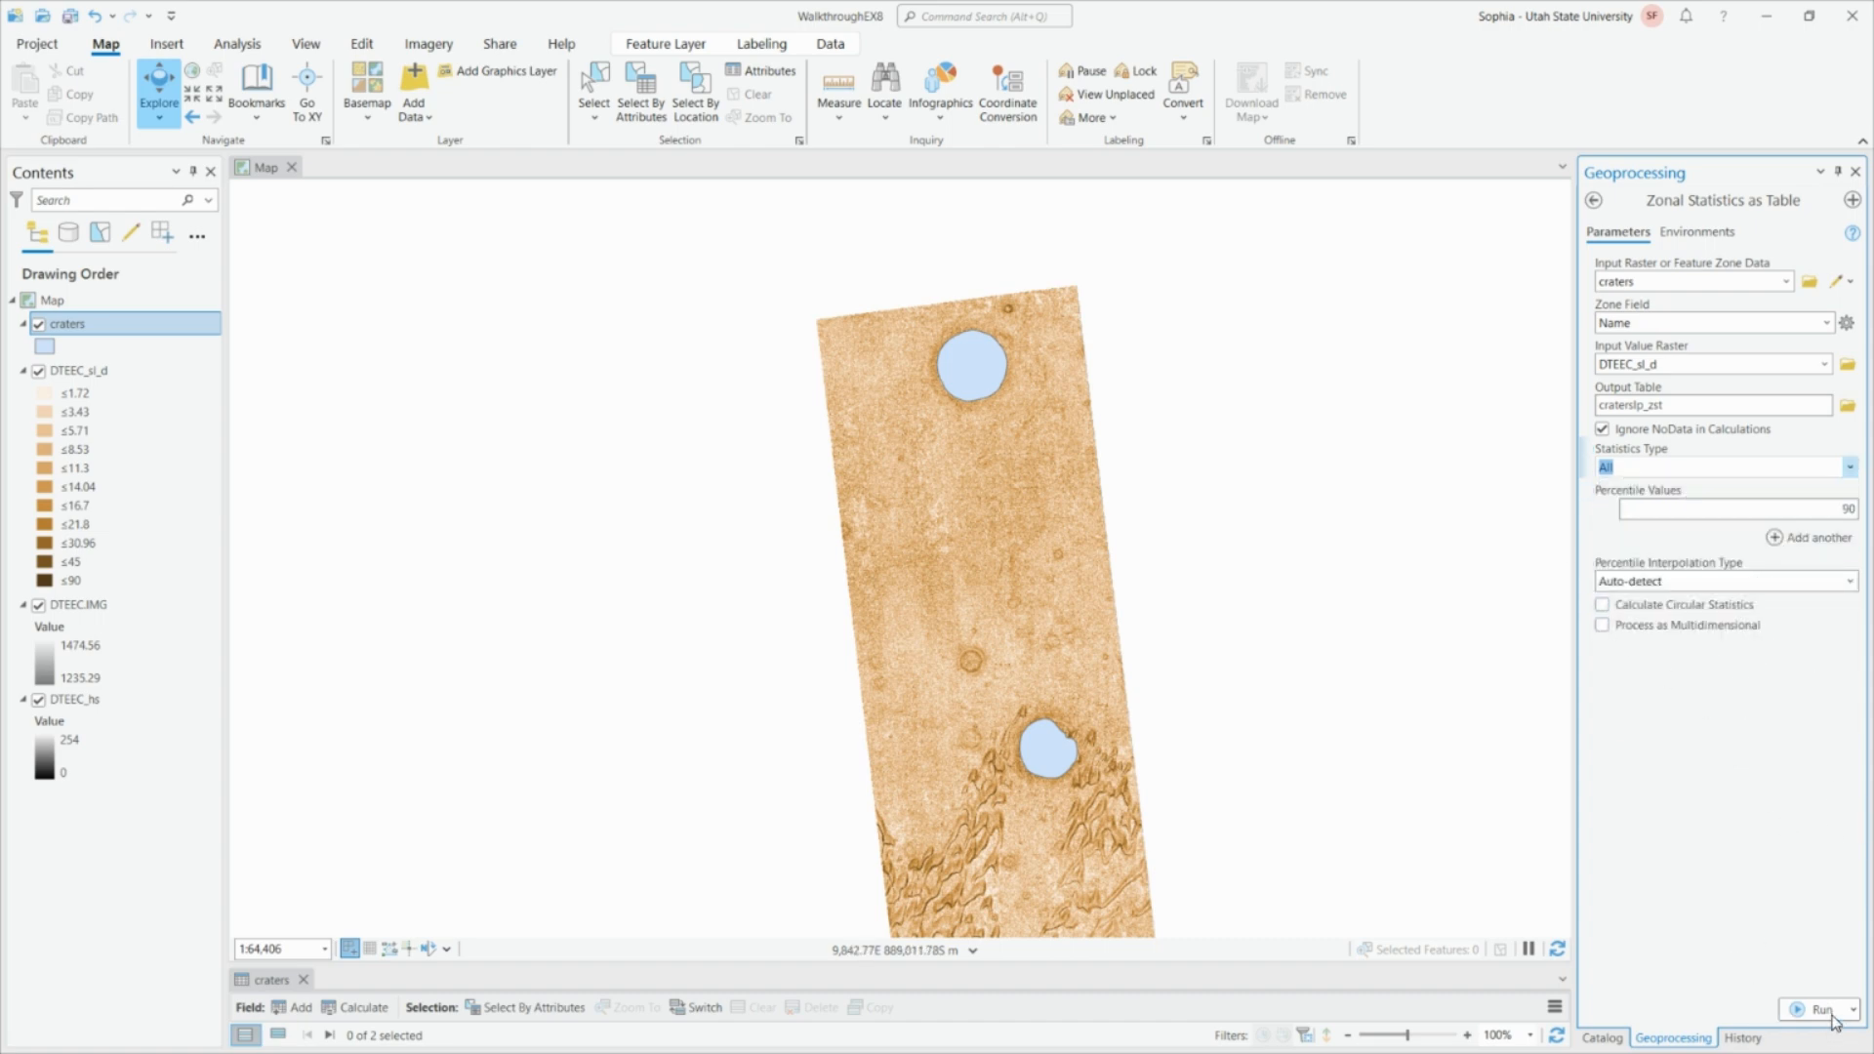
click(1796, 1017)
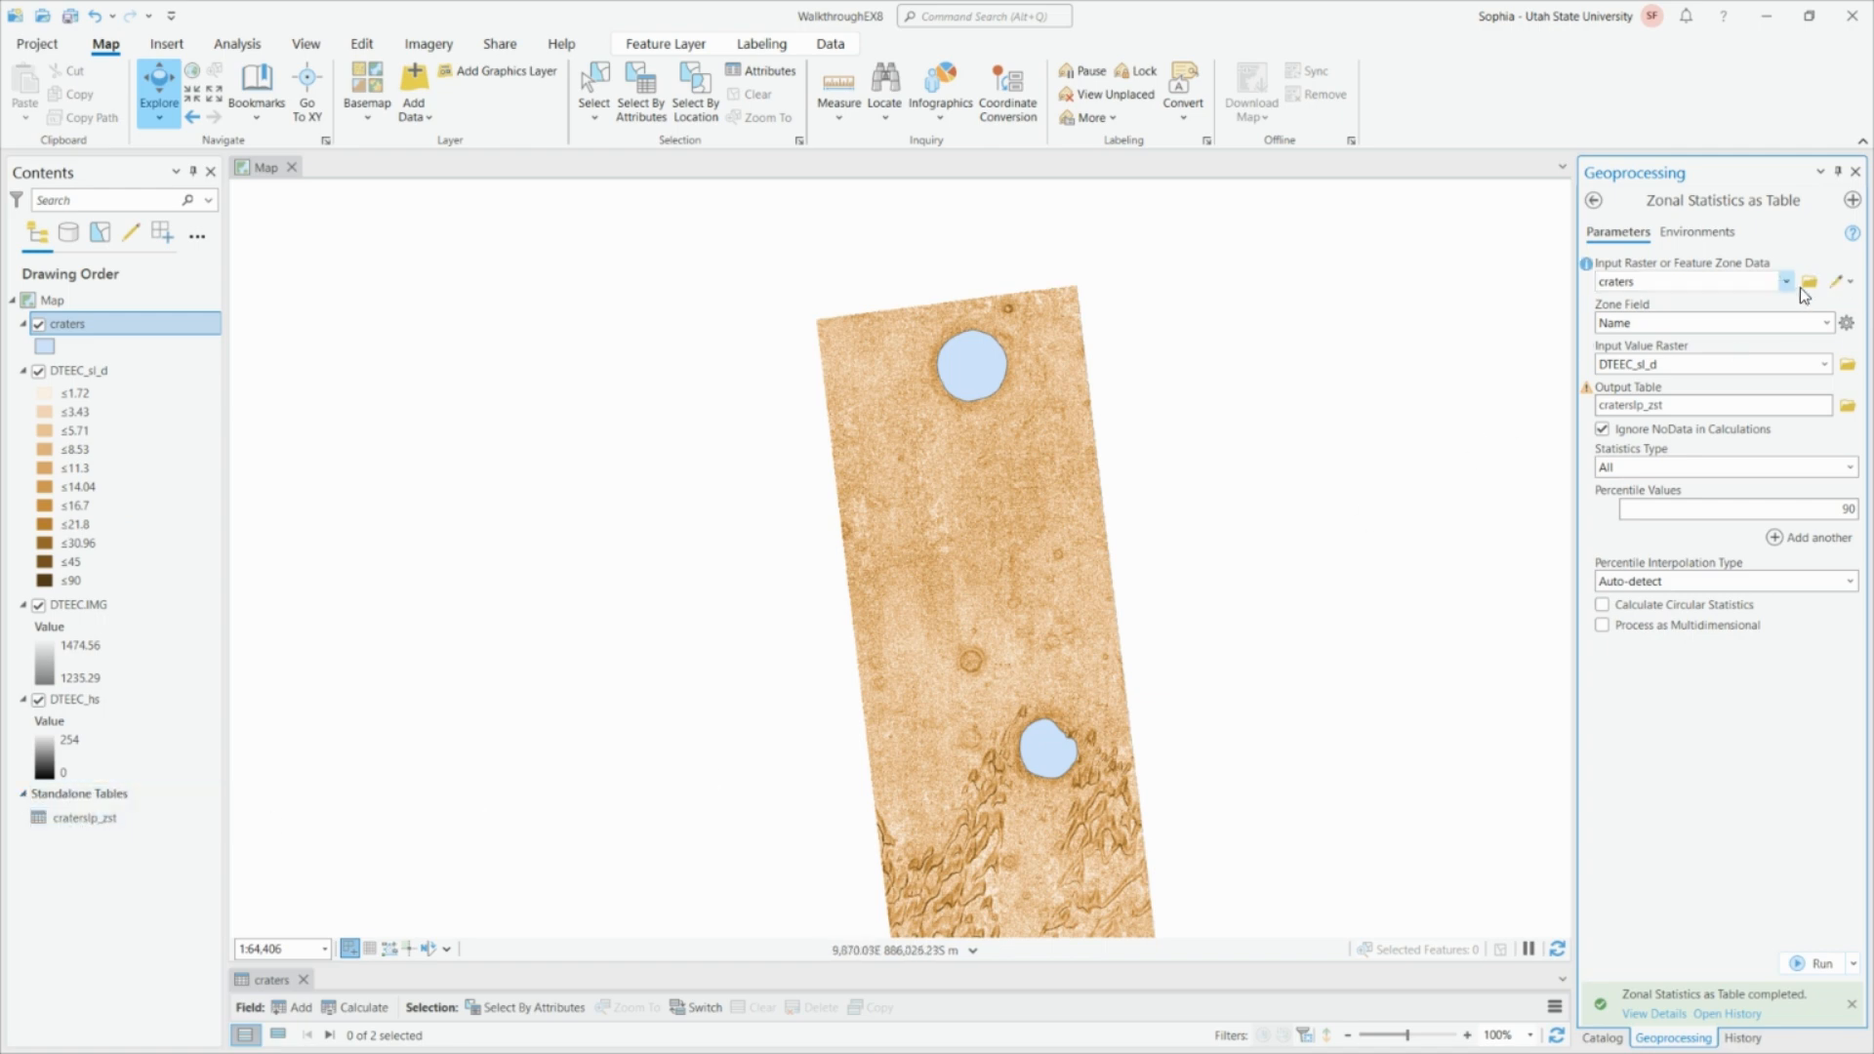
Run Zonal Statistics as Table again with DTEEC.IMG as the value raster and craterdtm_zst as the output table.
click(1824, 367)
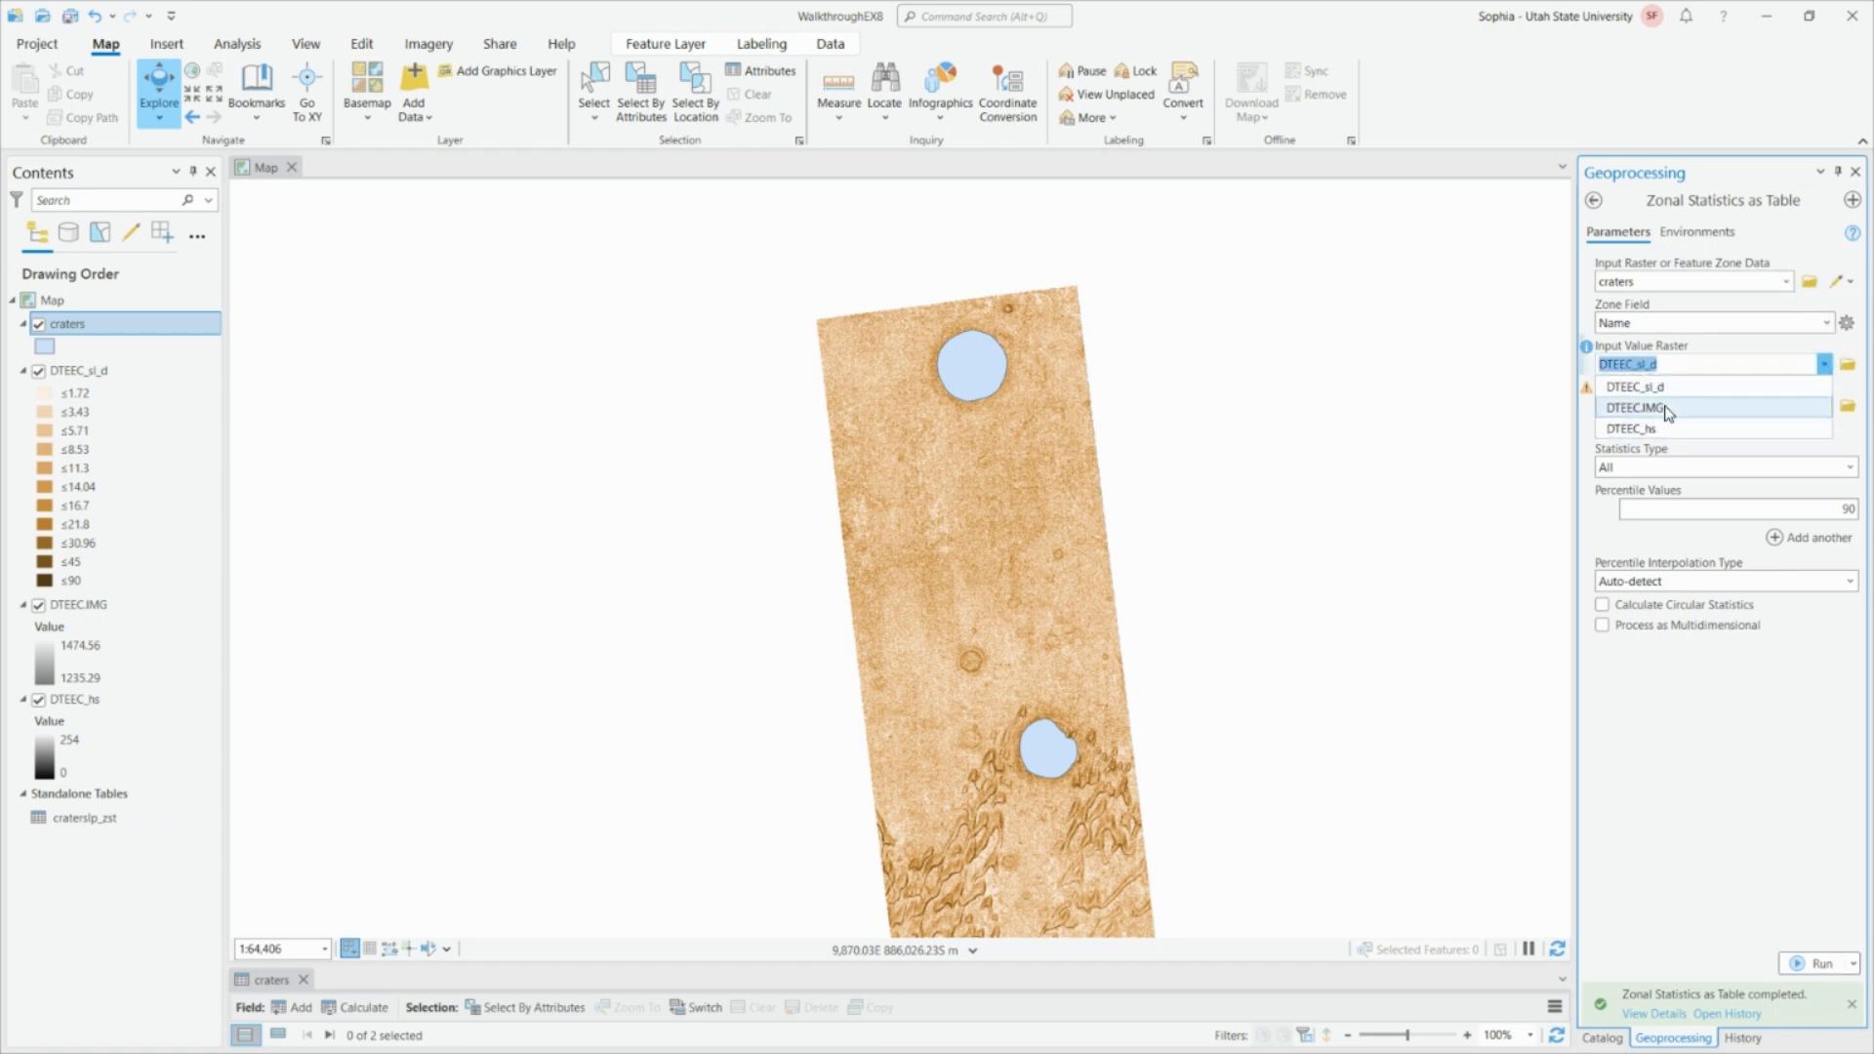
click(1667, 409)
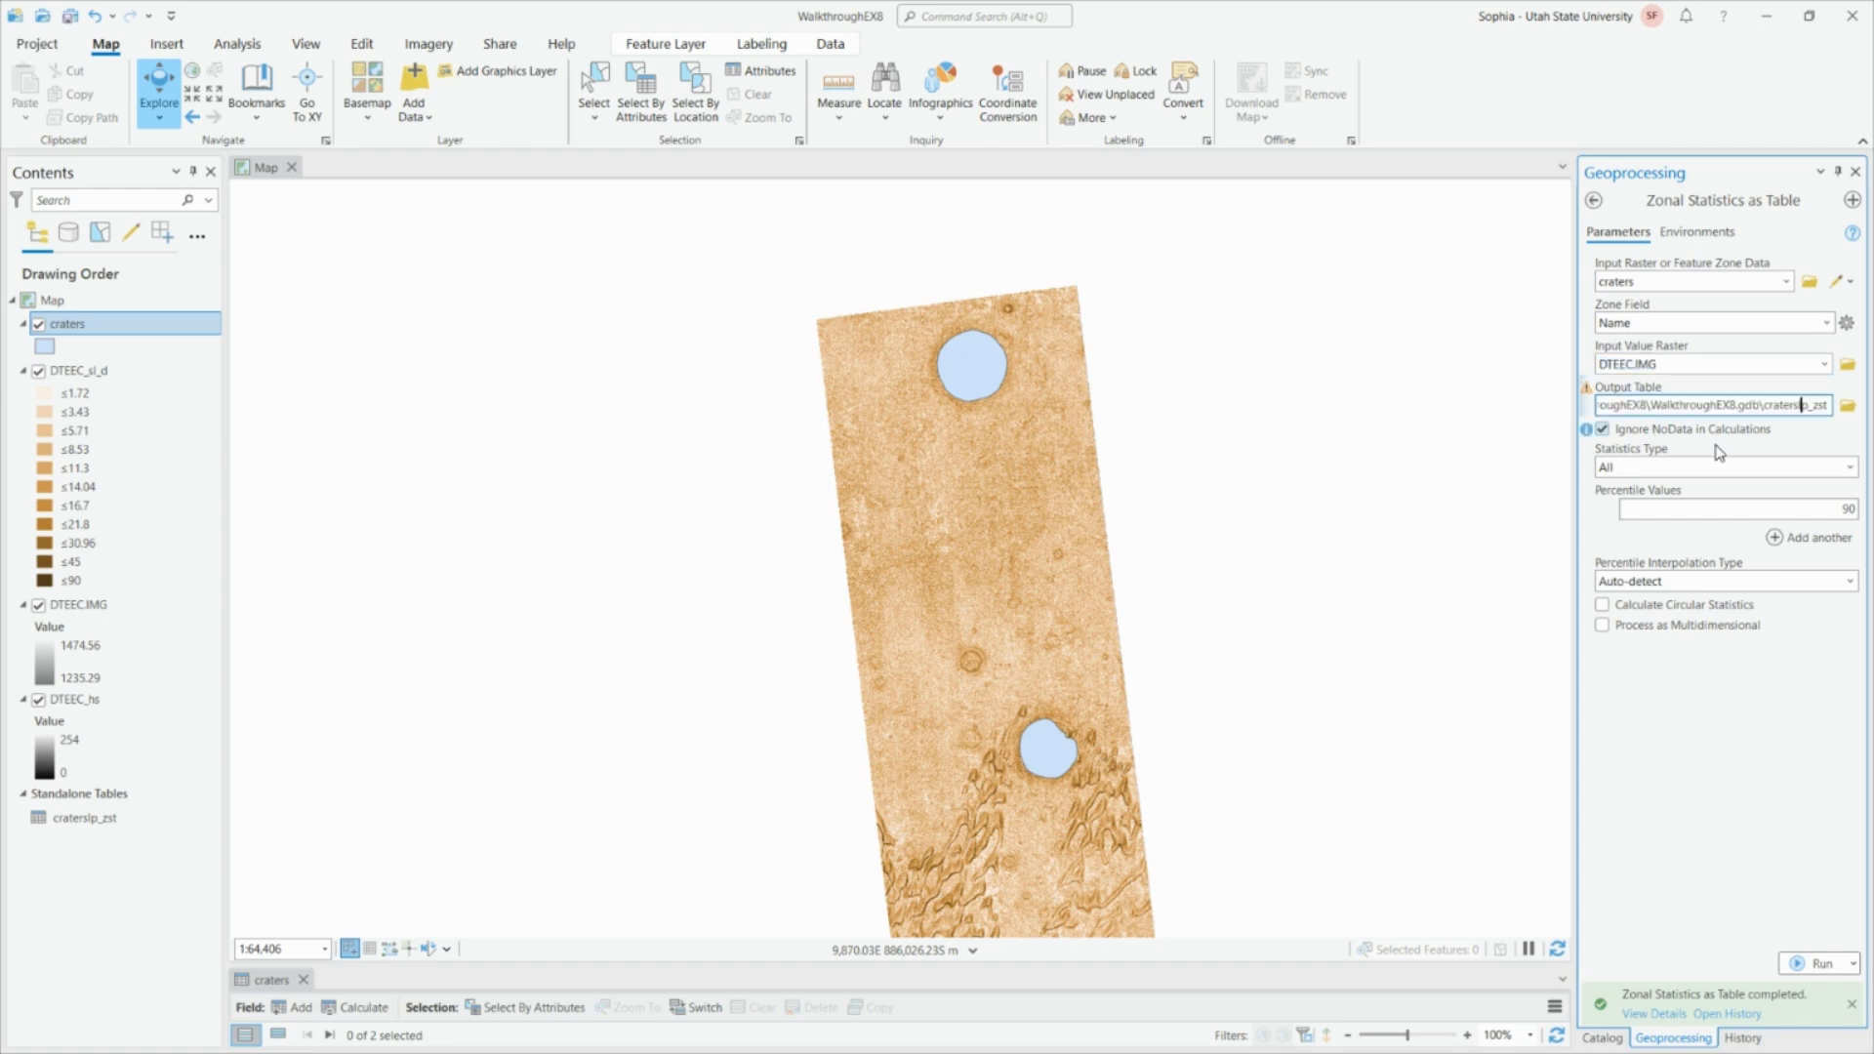
key(BackSpace)
key(BackSpace)
key(BackSpace)
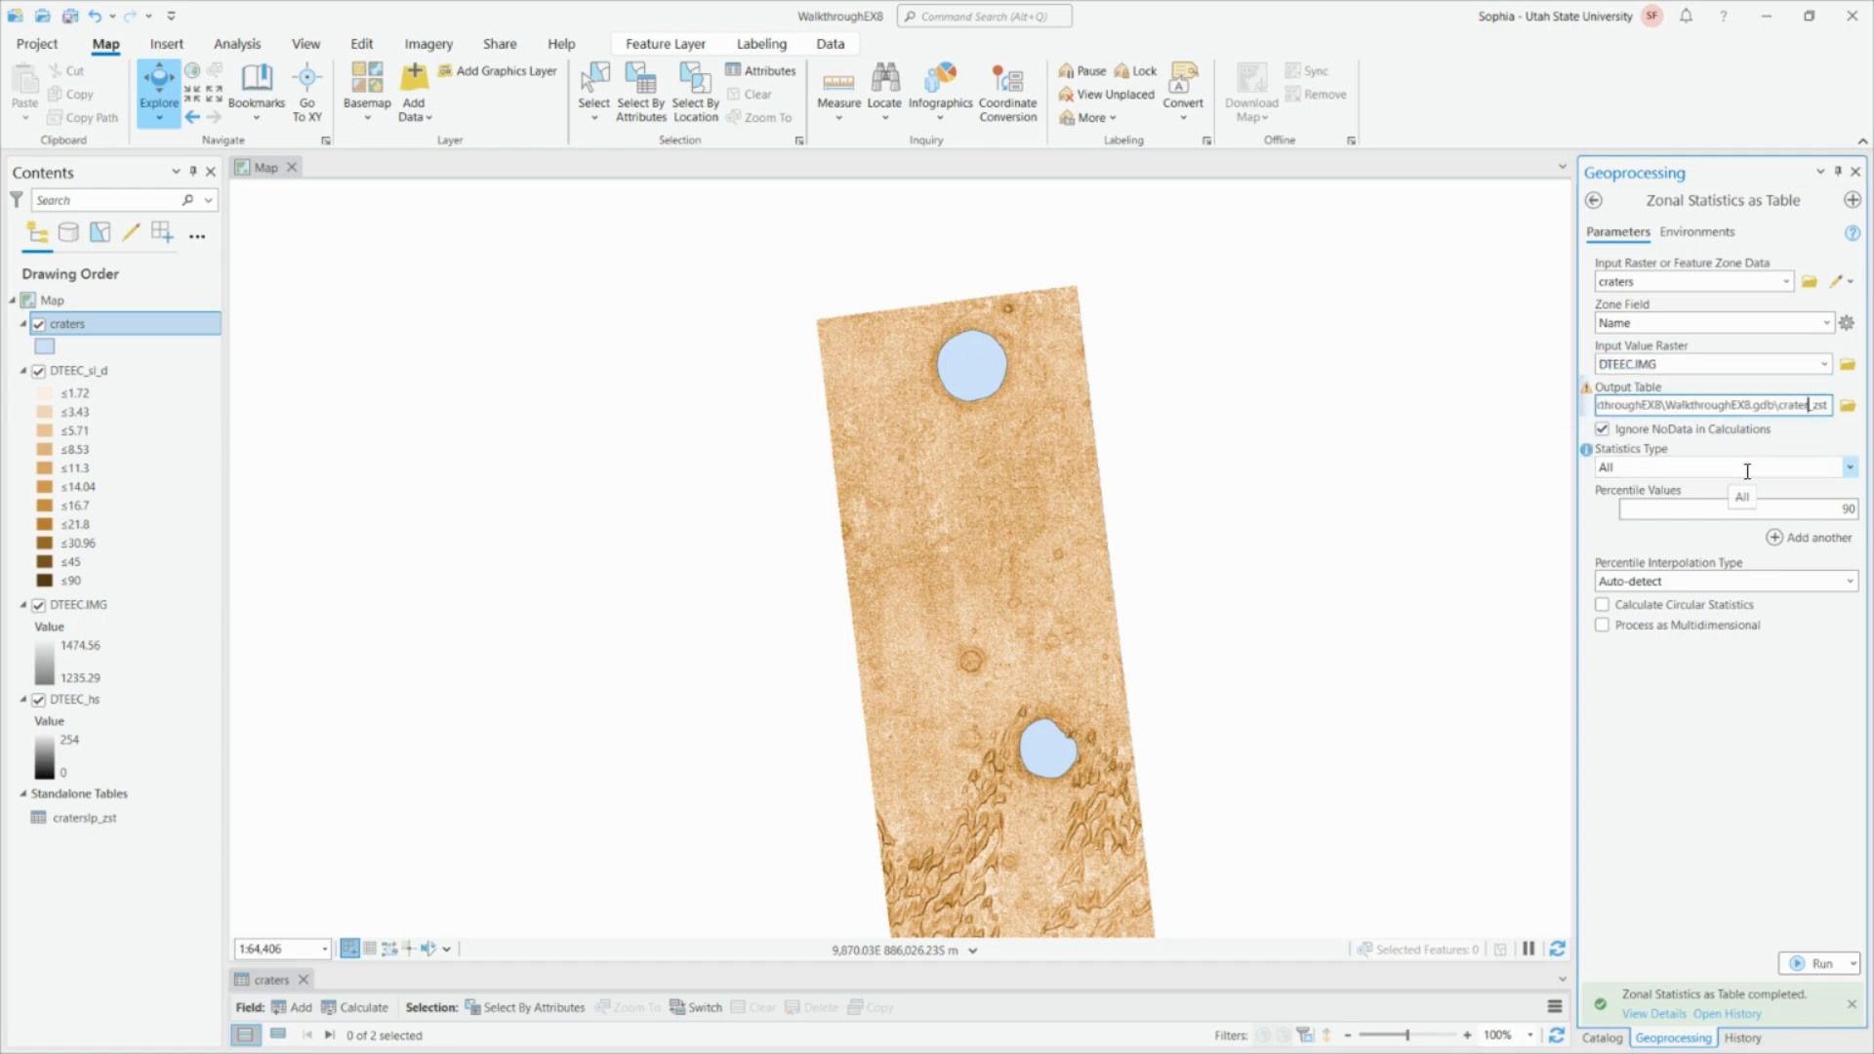
text(ele)
click(1787, 729)
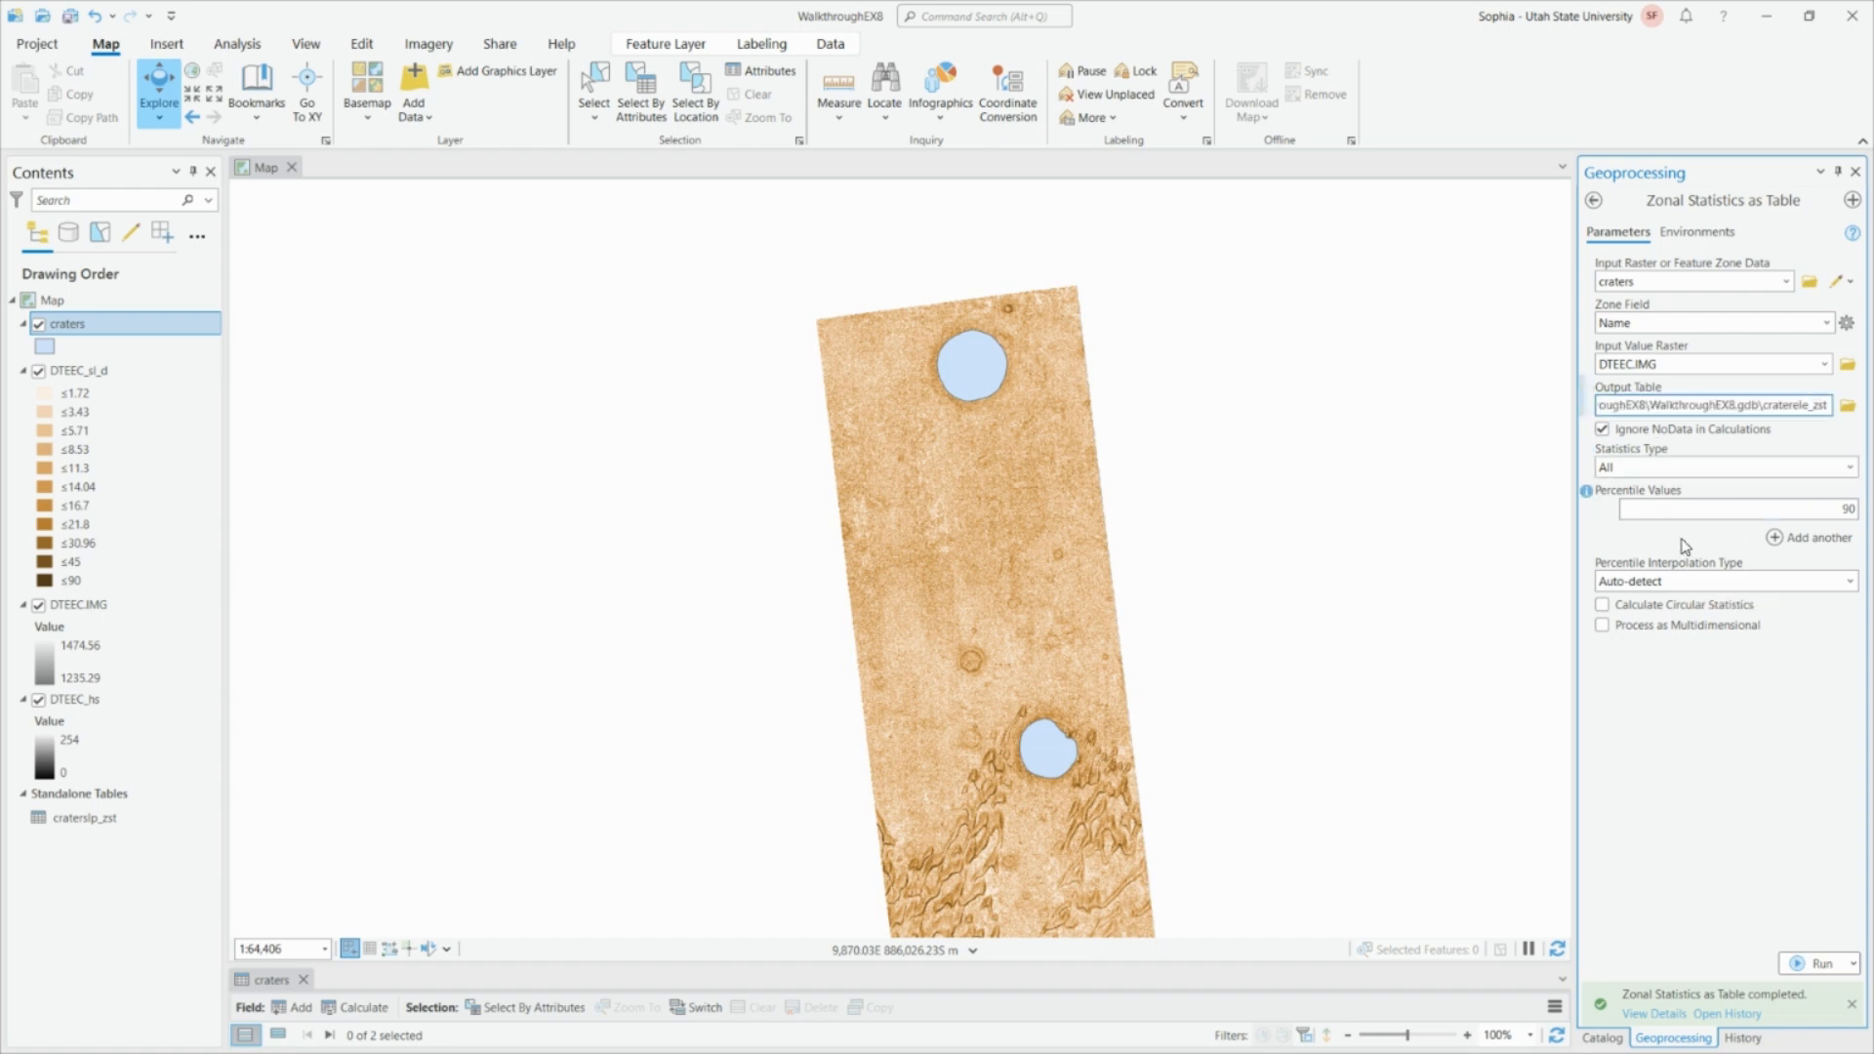
key(BackSpace)
key(BackSpace)
text(dtm)
click(1667, 766)
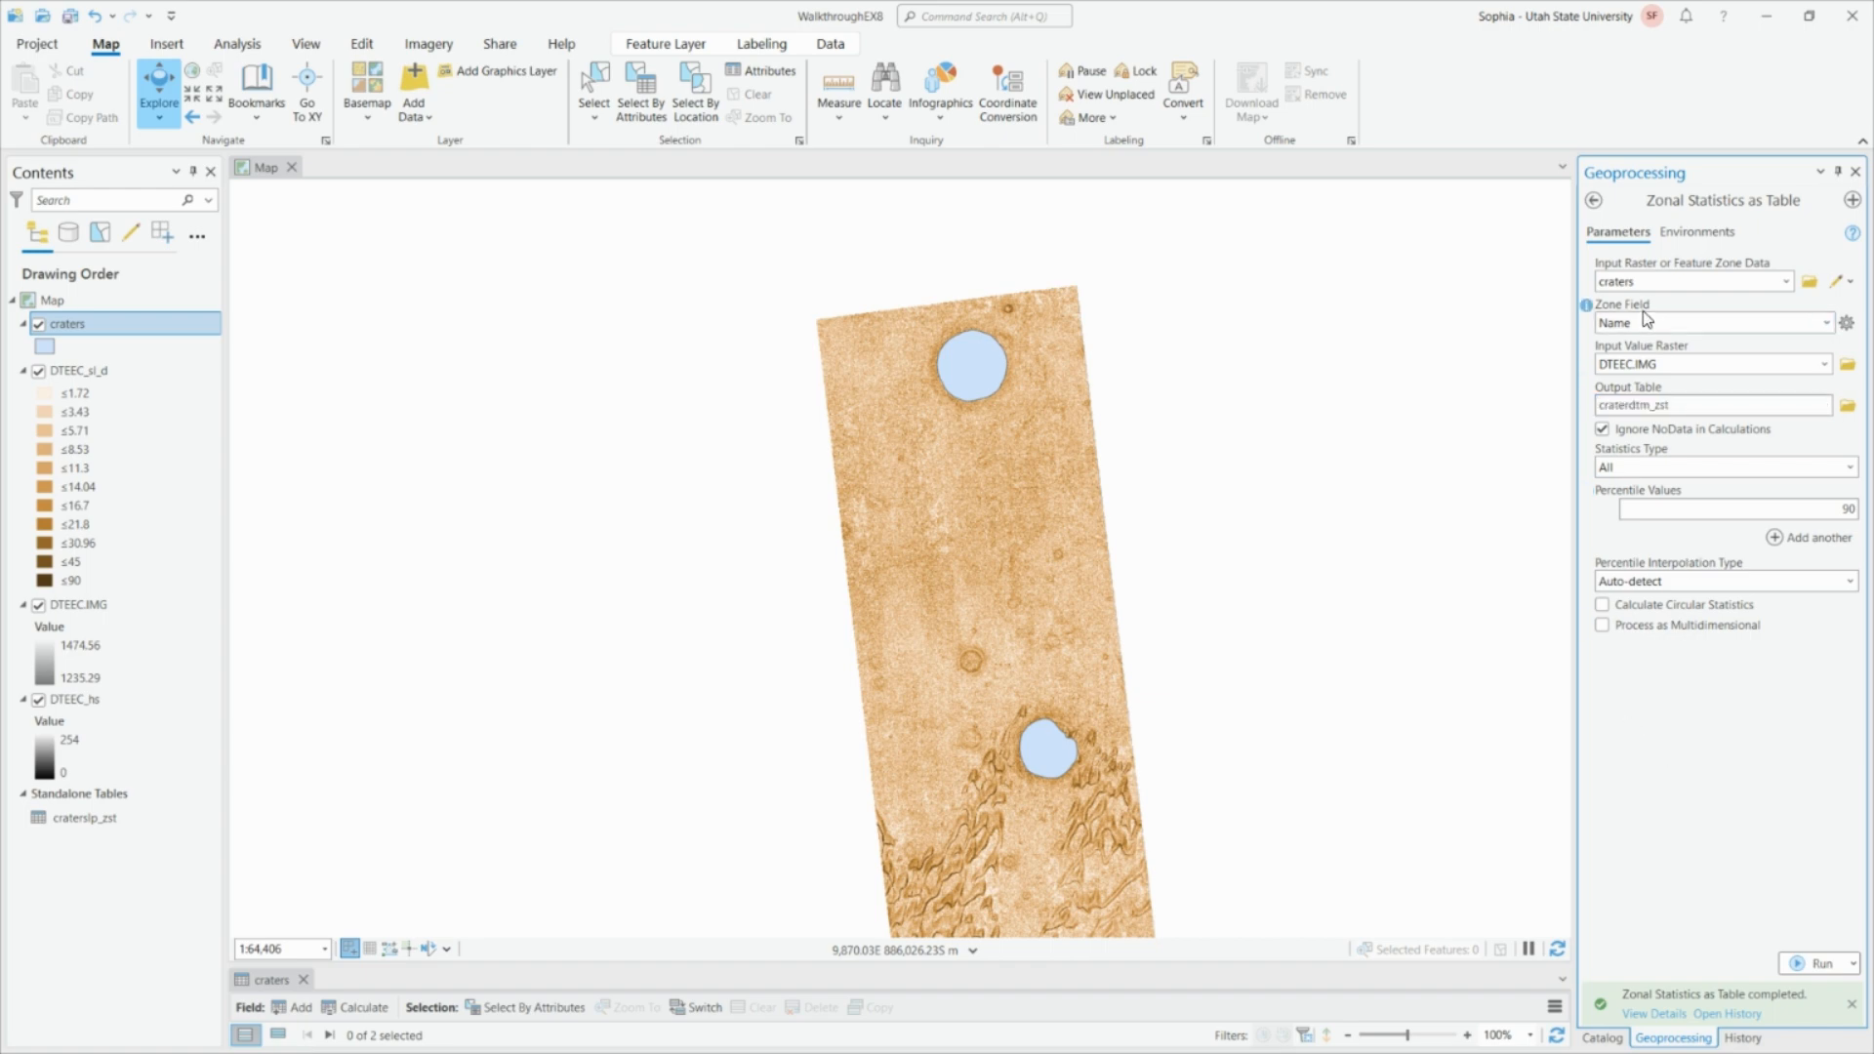
click(1812, 965)
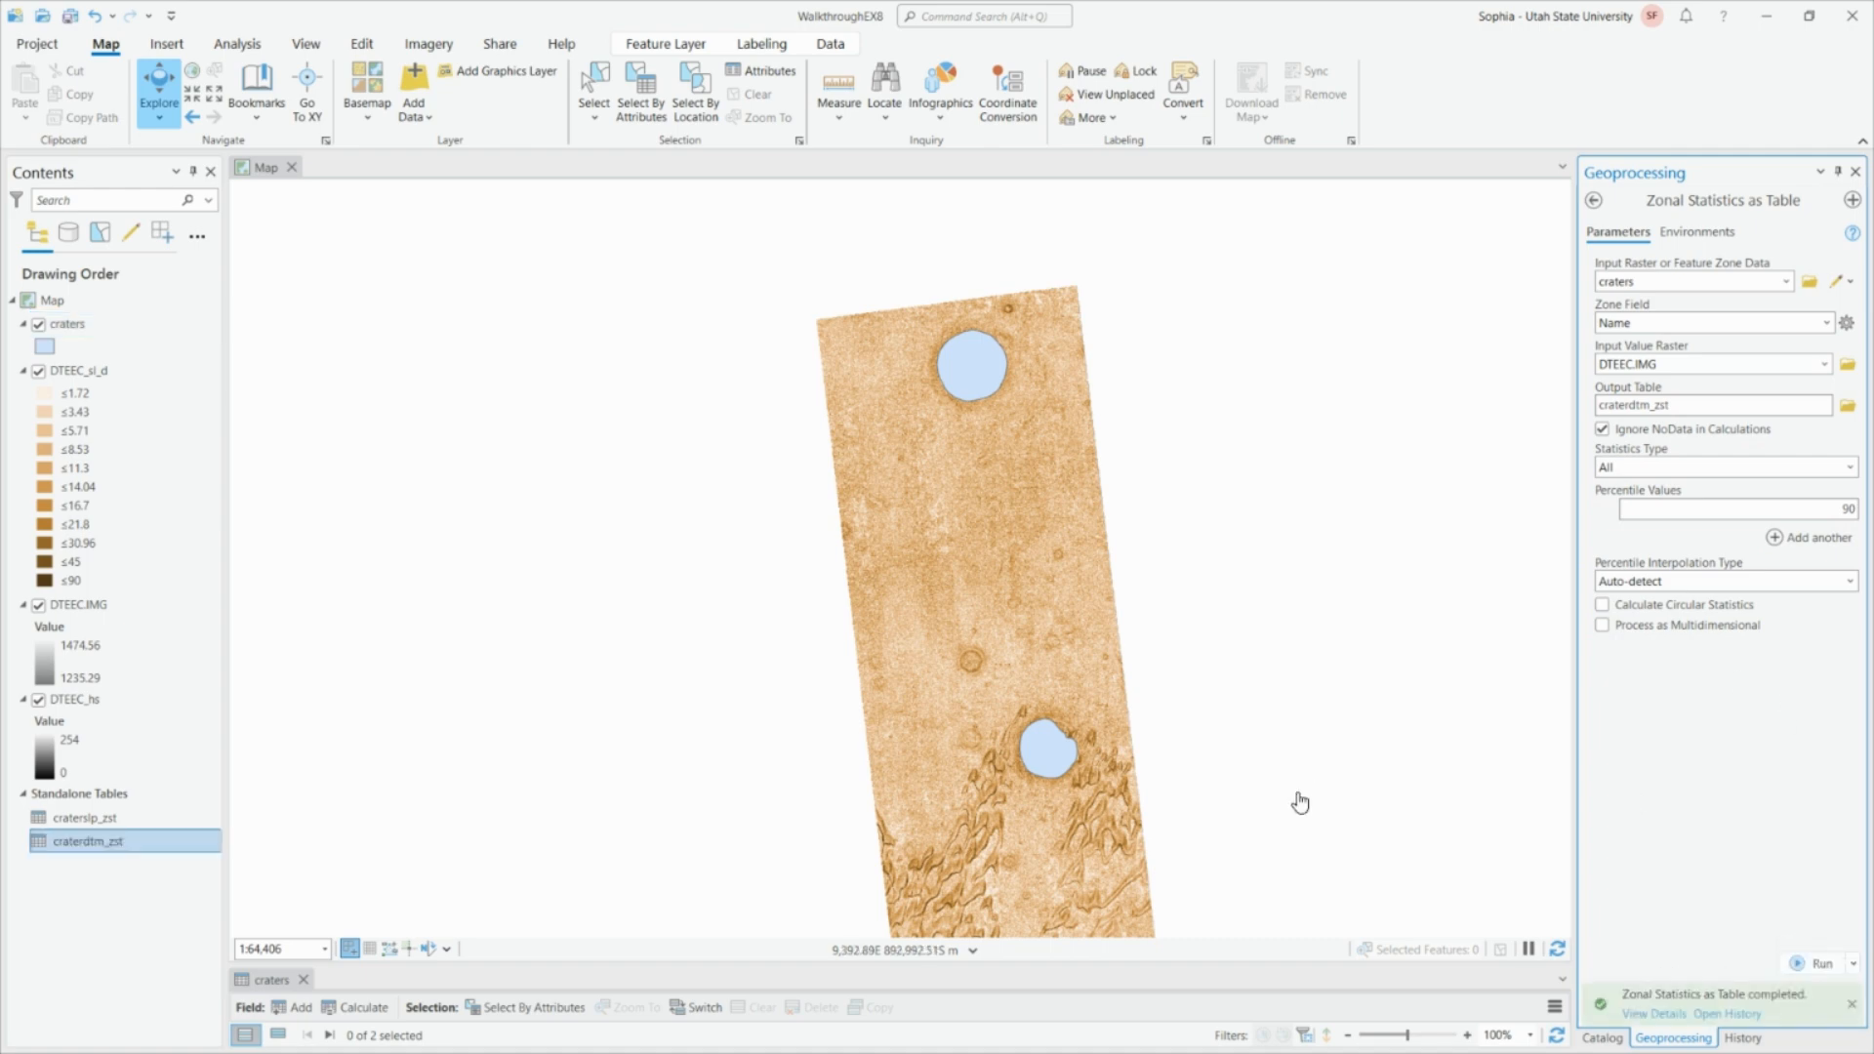
Open the craterslp_zst and craterdtm_zst tables together and enlarge the table area below the map.
ctrl+click(145, 816)
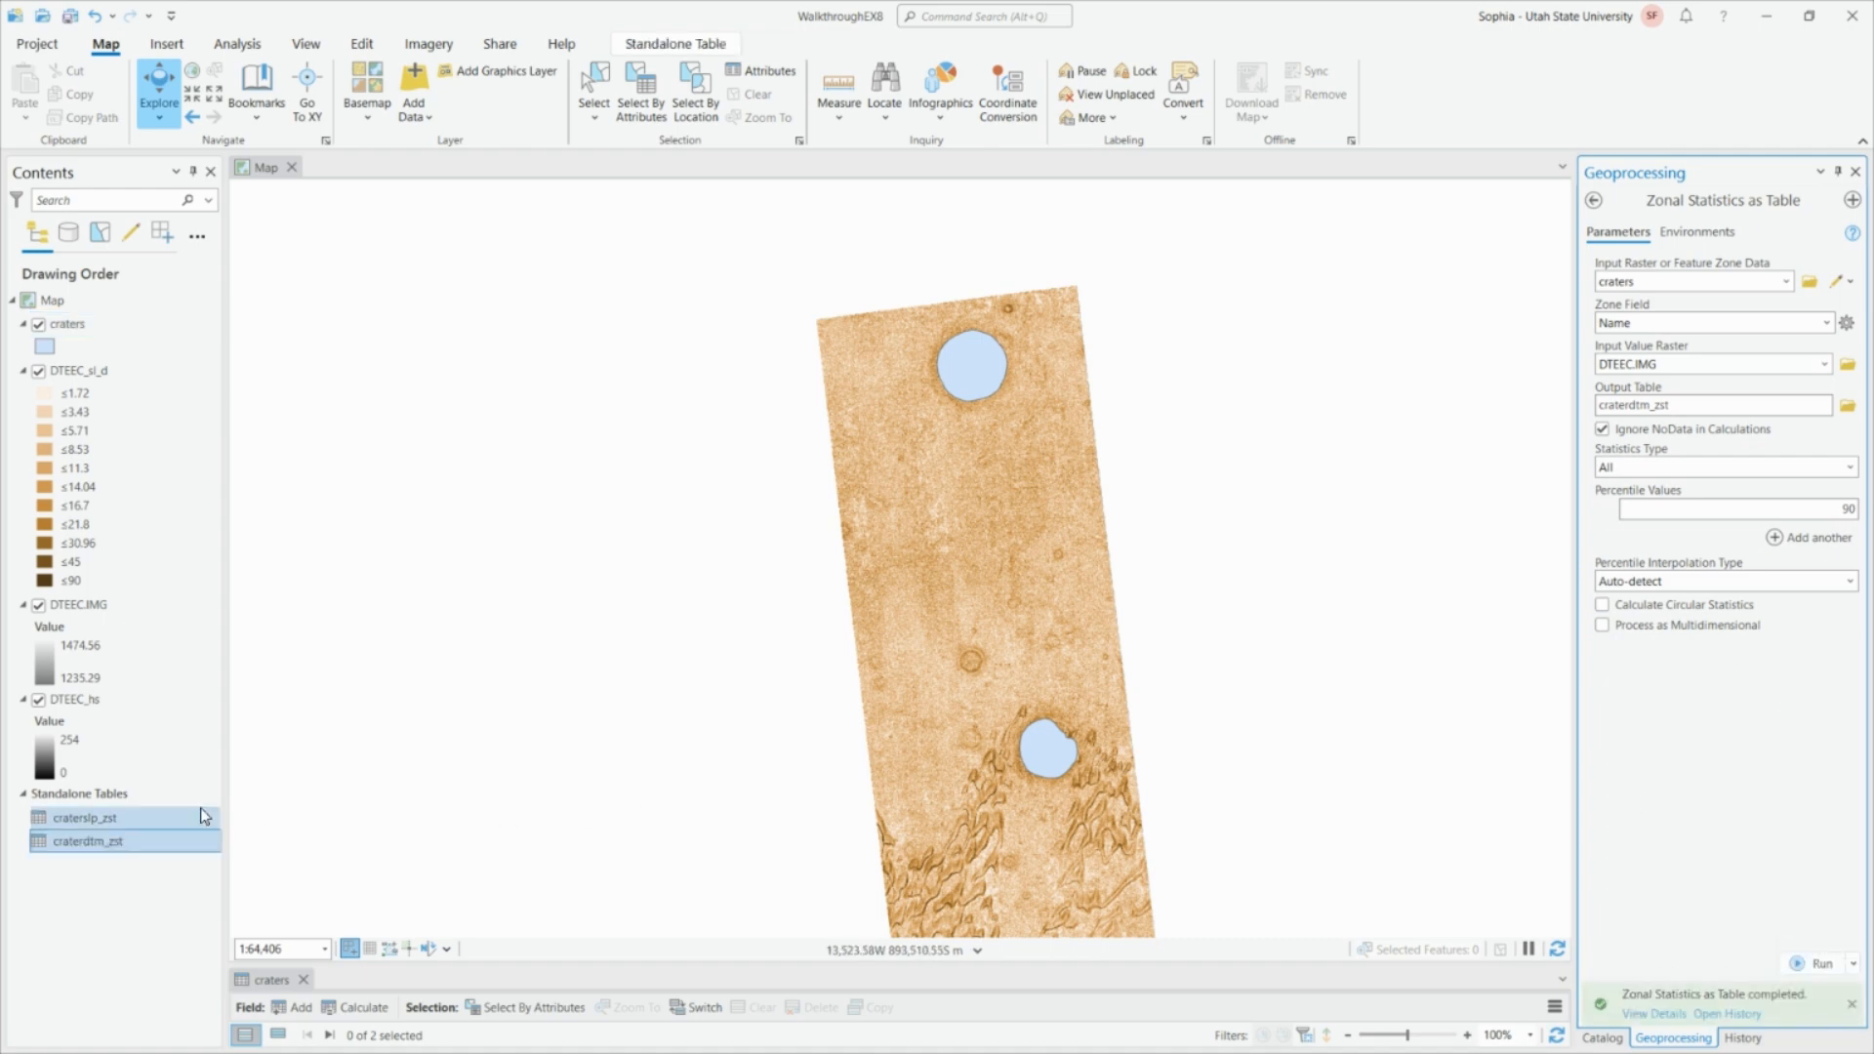
right_click(144, 816)
click(185, 319)
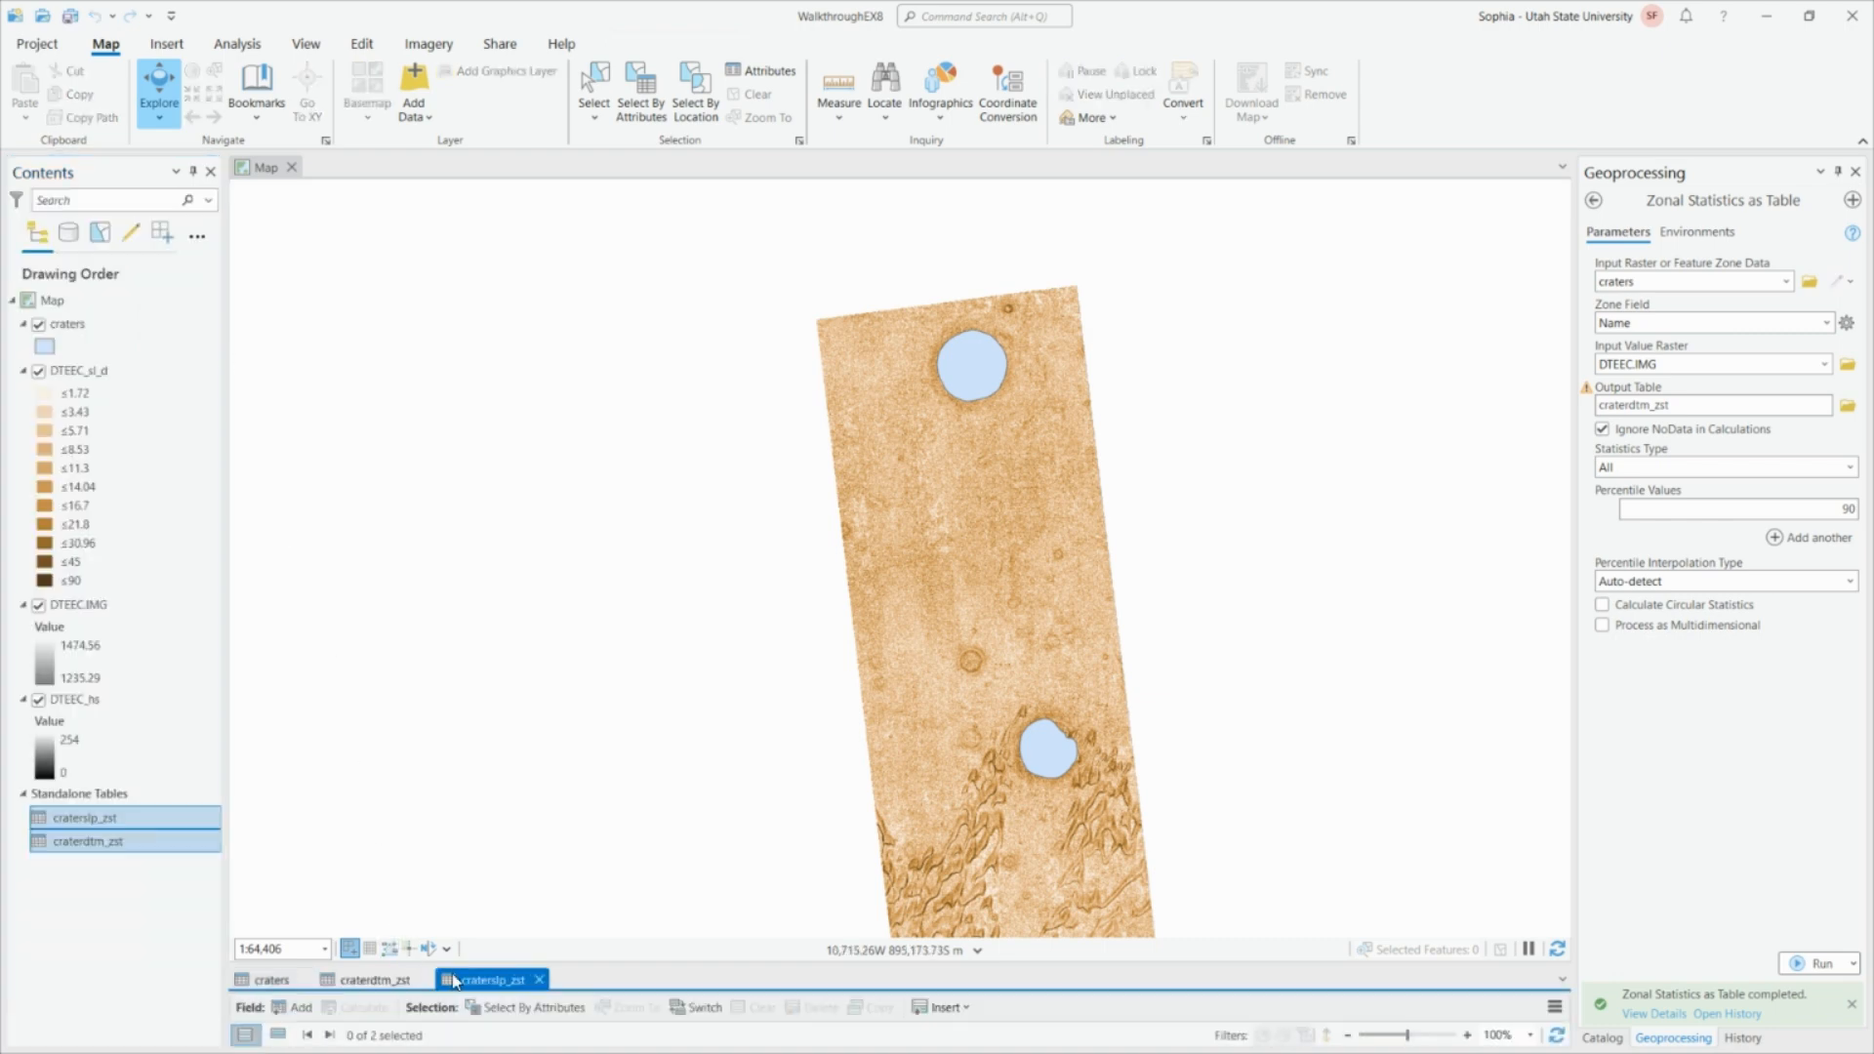
drag(607, 967, 595, 756)
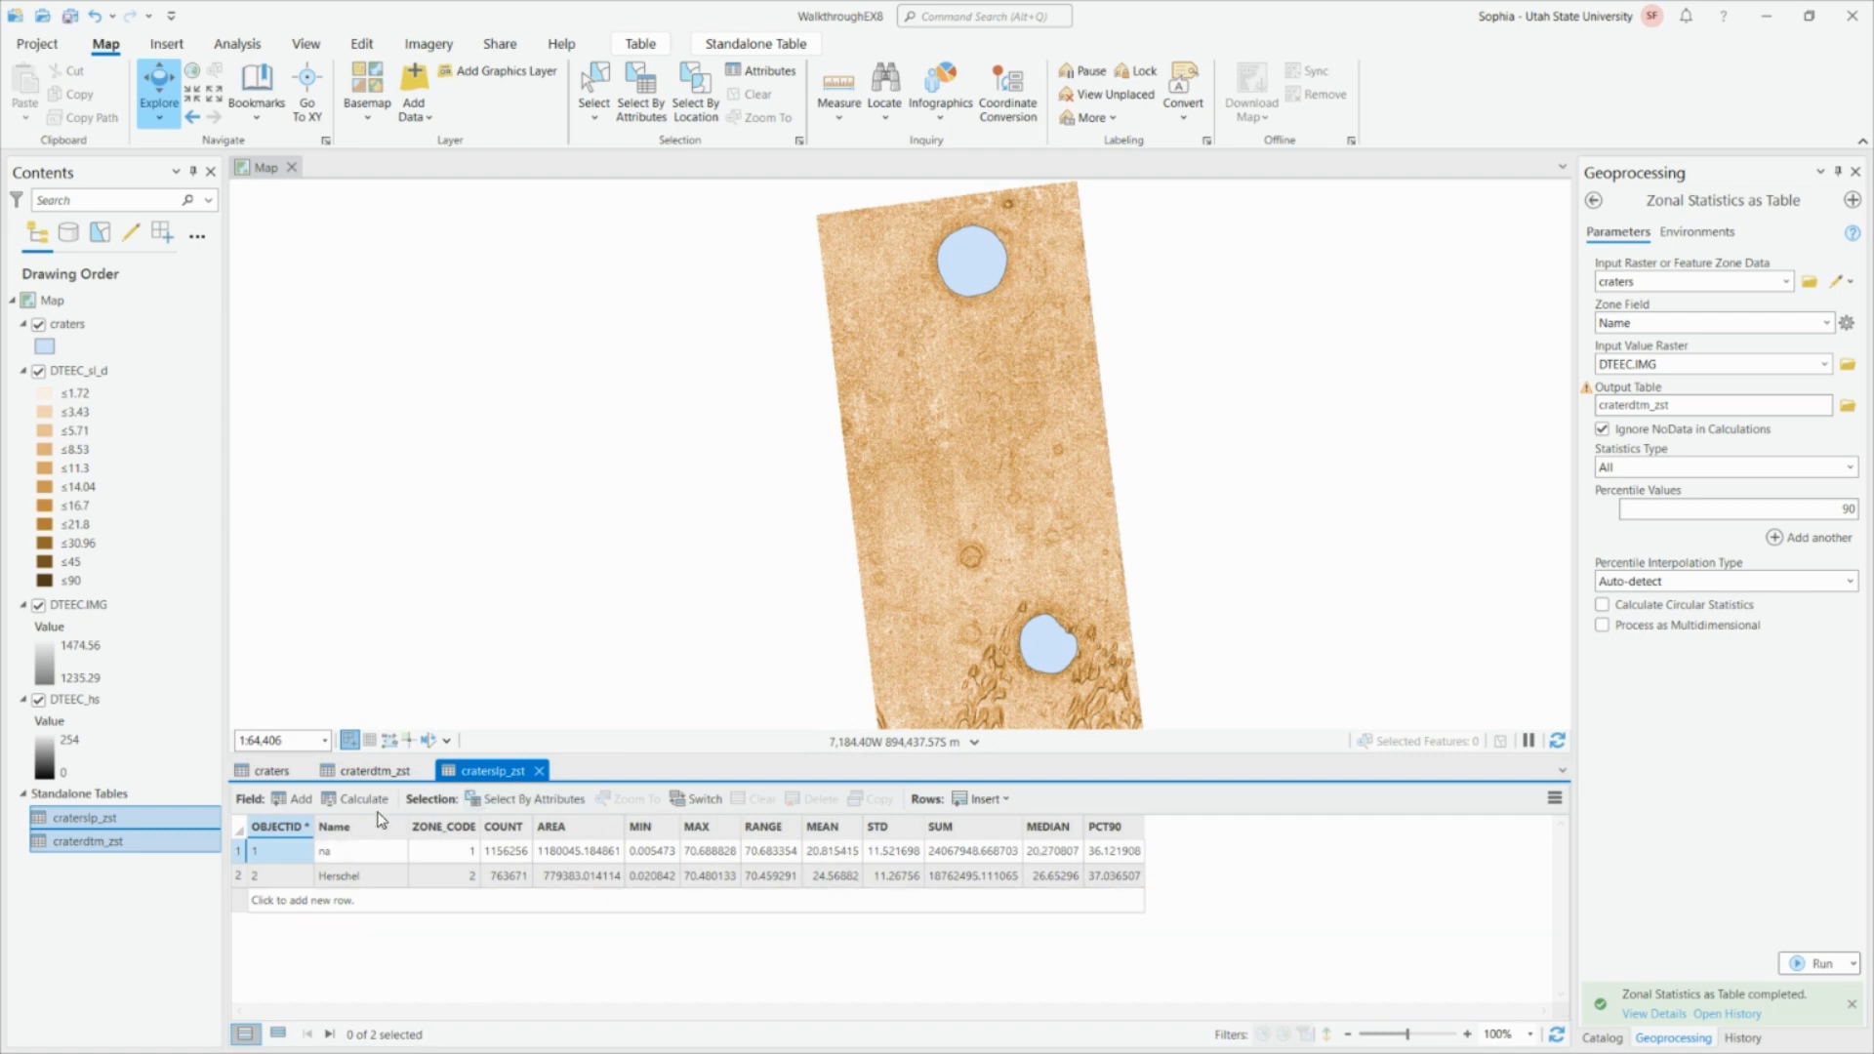
Compare the craterslp_zst and craterdtm_zst statistics, and examine the smaller crater on the slope raster with the craters layer hidden.
click(374, 770)
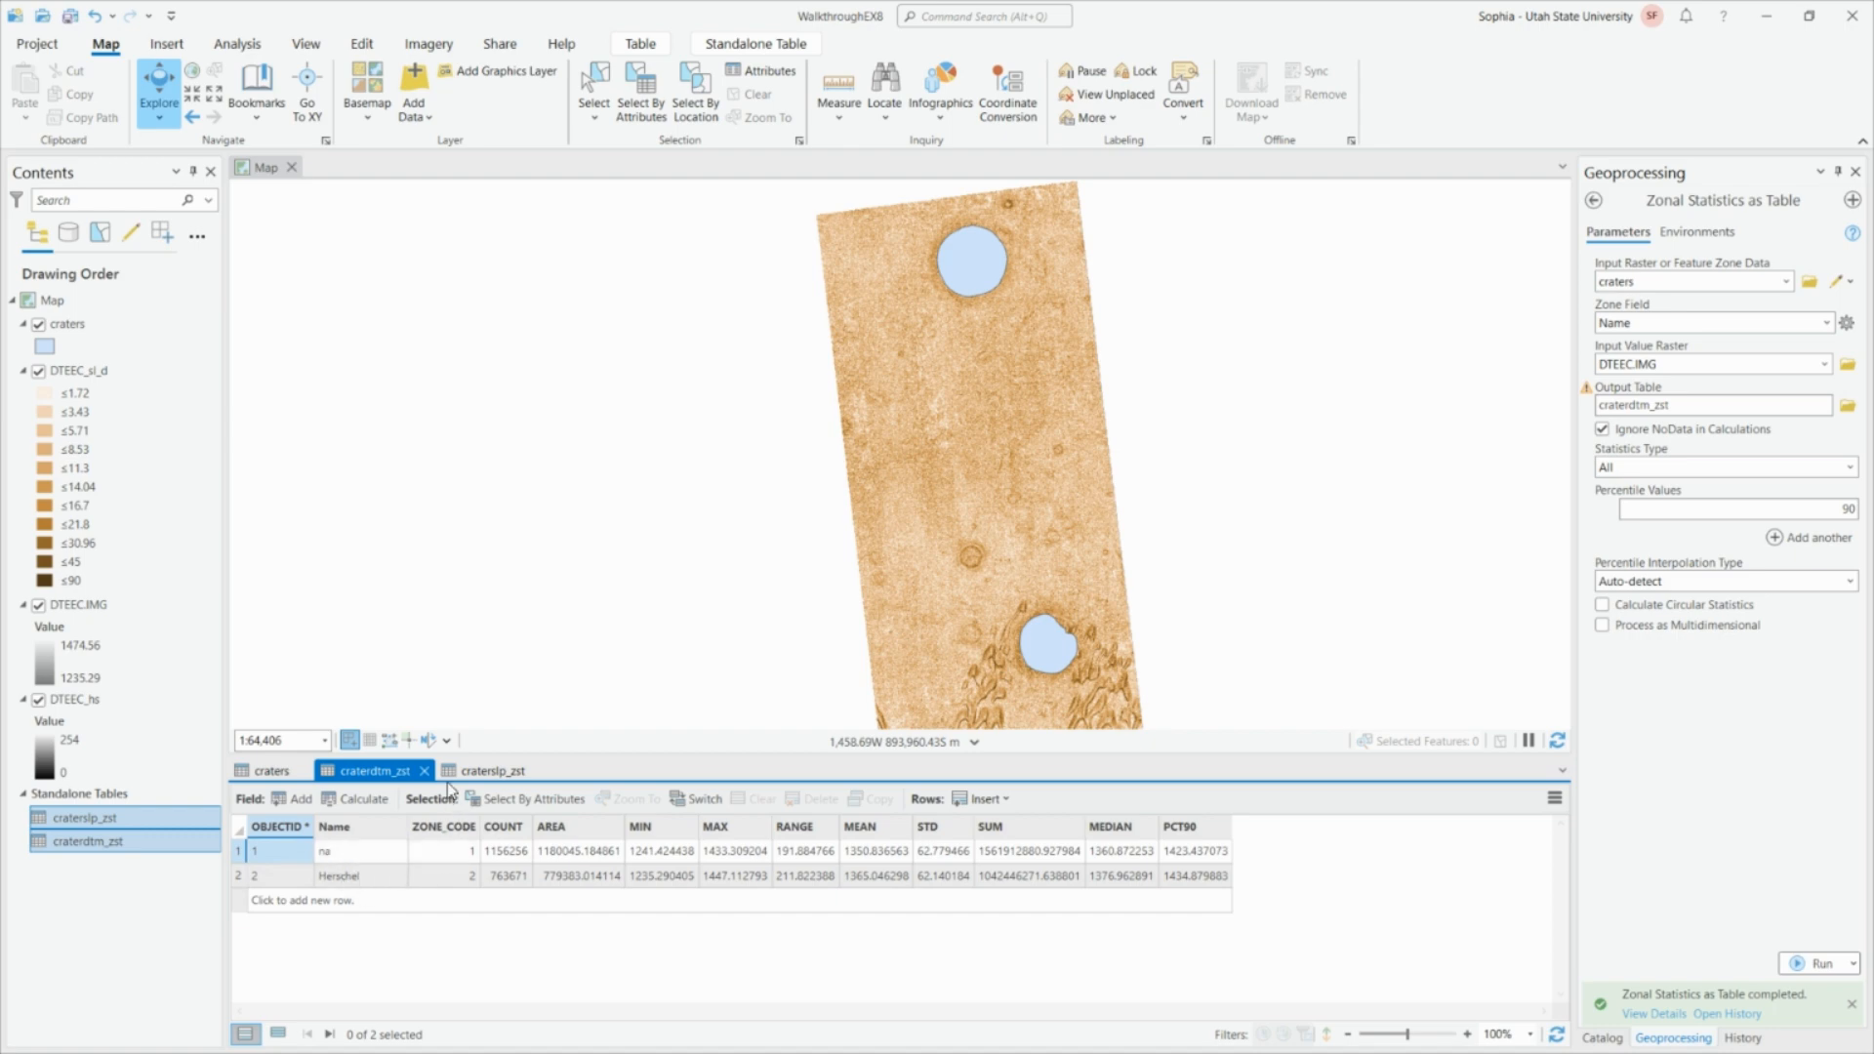
click(488, 771)
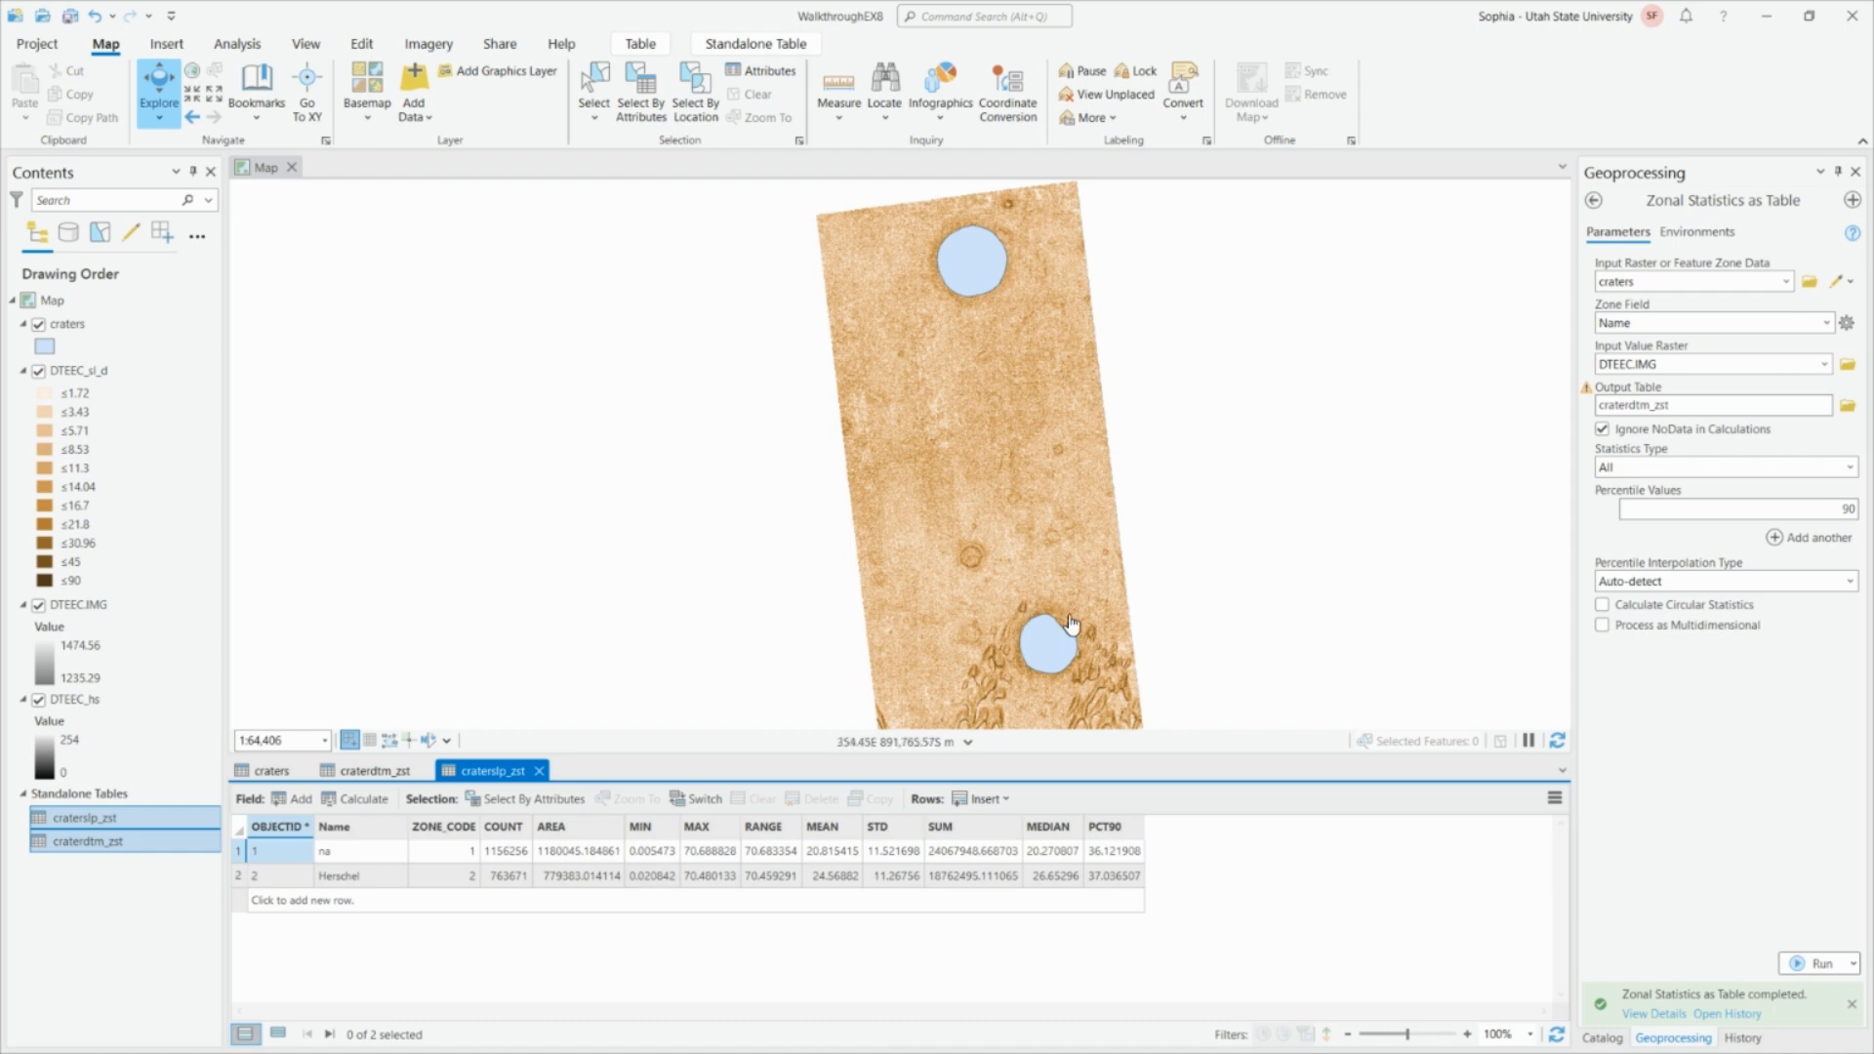
scroll(961, 637, up, 4)
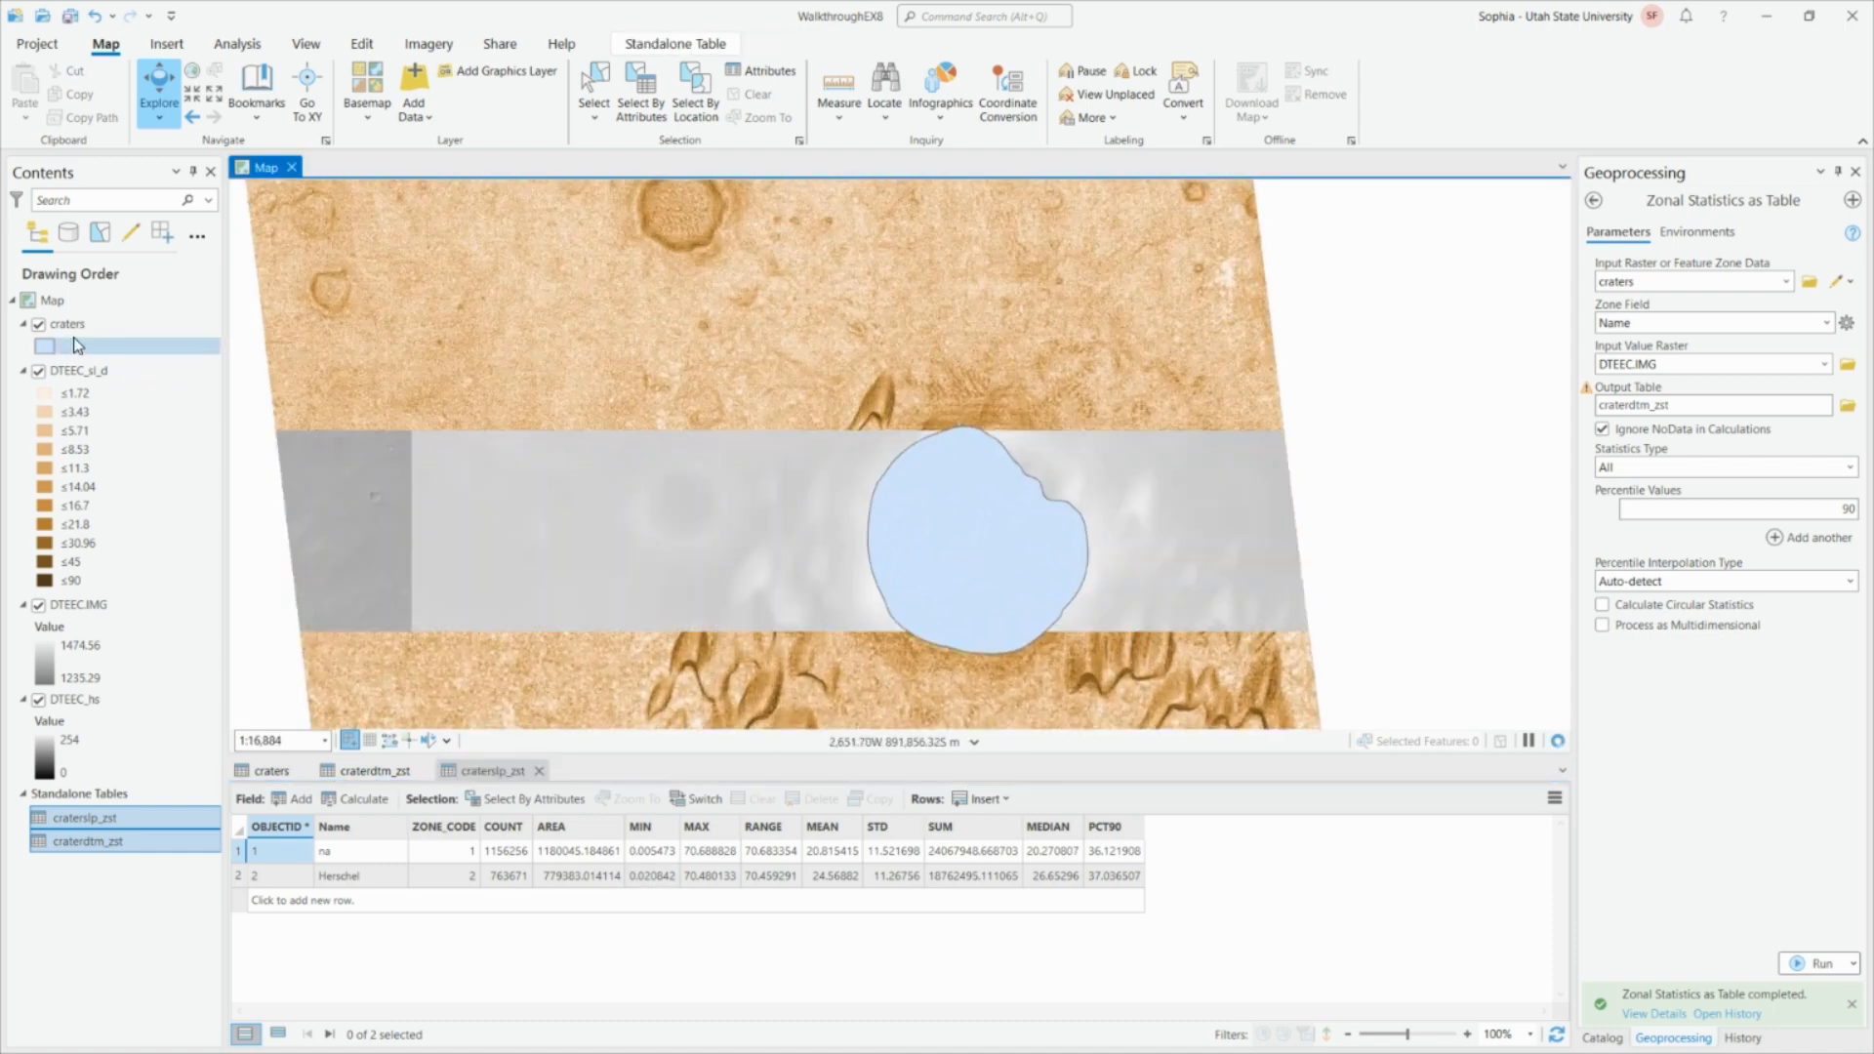
click(39, 325)
scroll(1037, 544, up, 2)
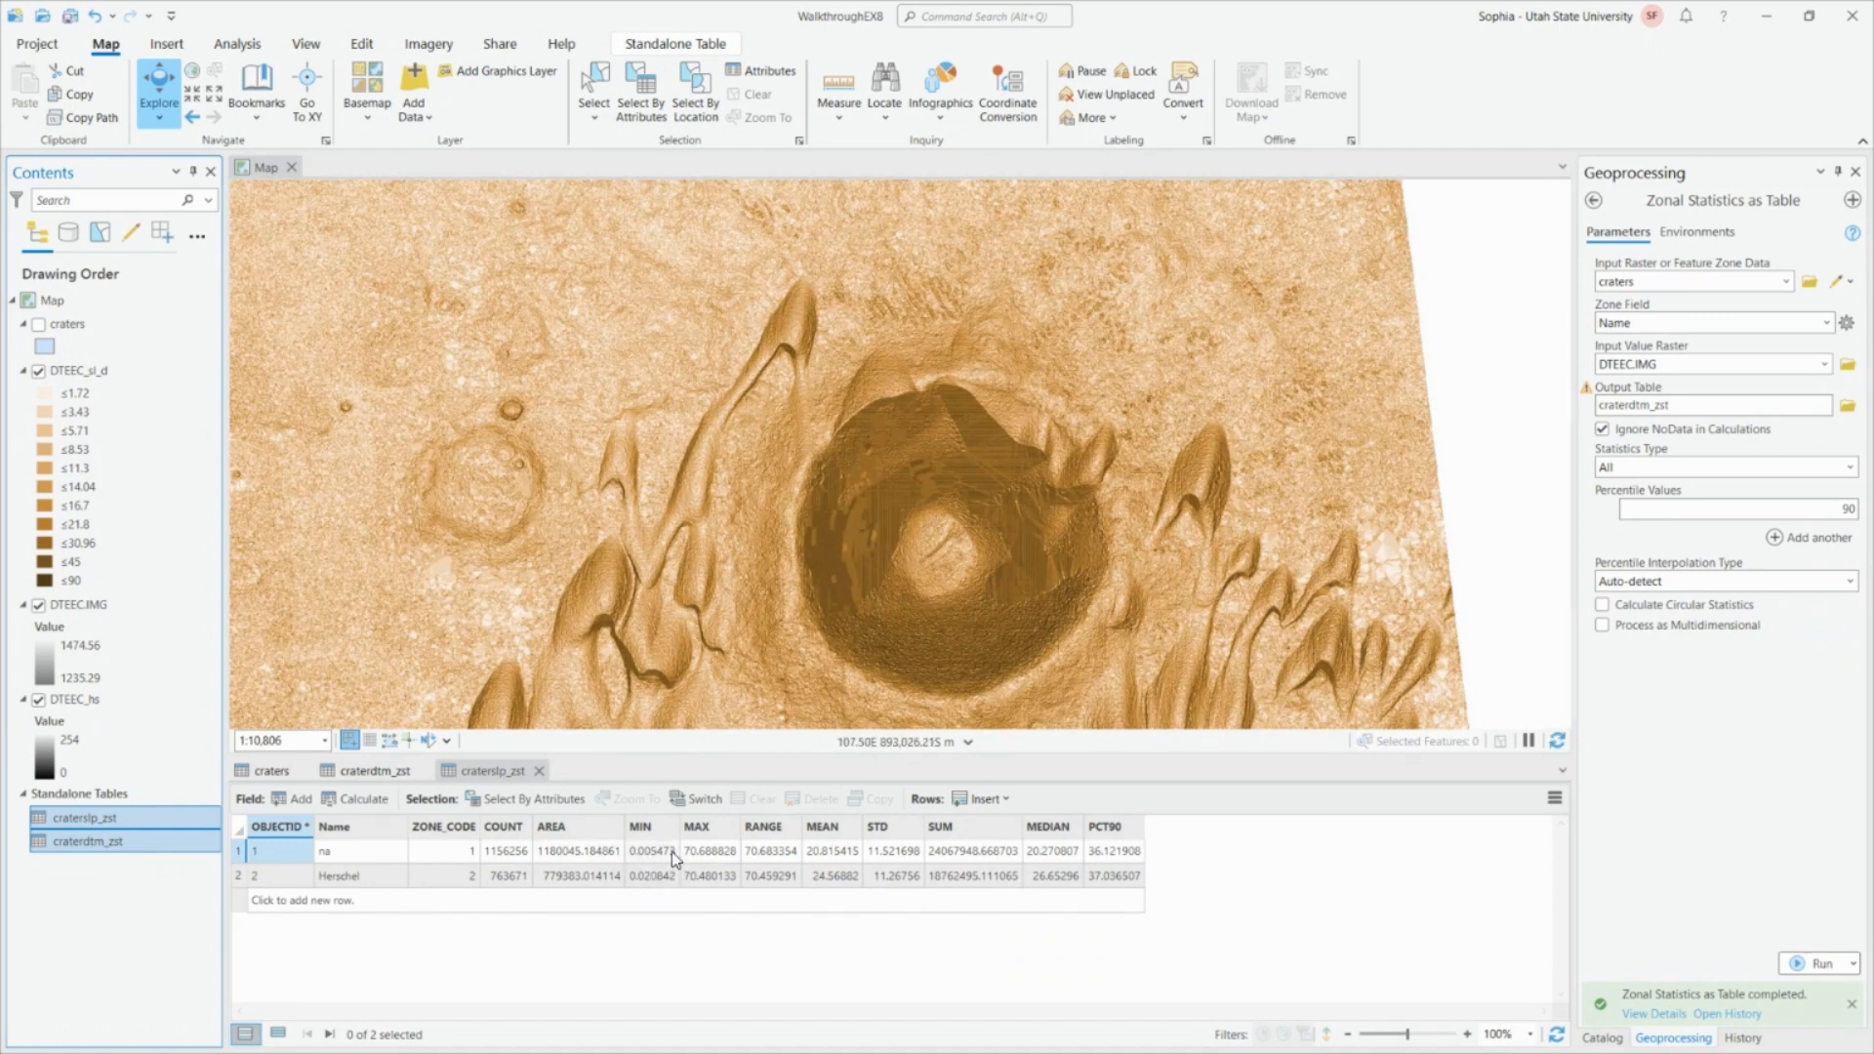
click(371, 771)
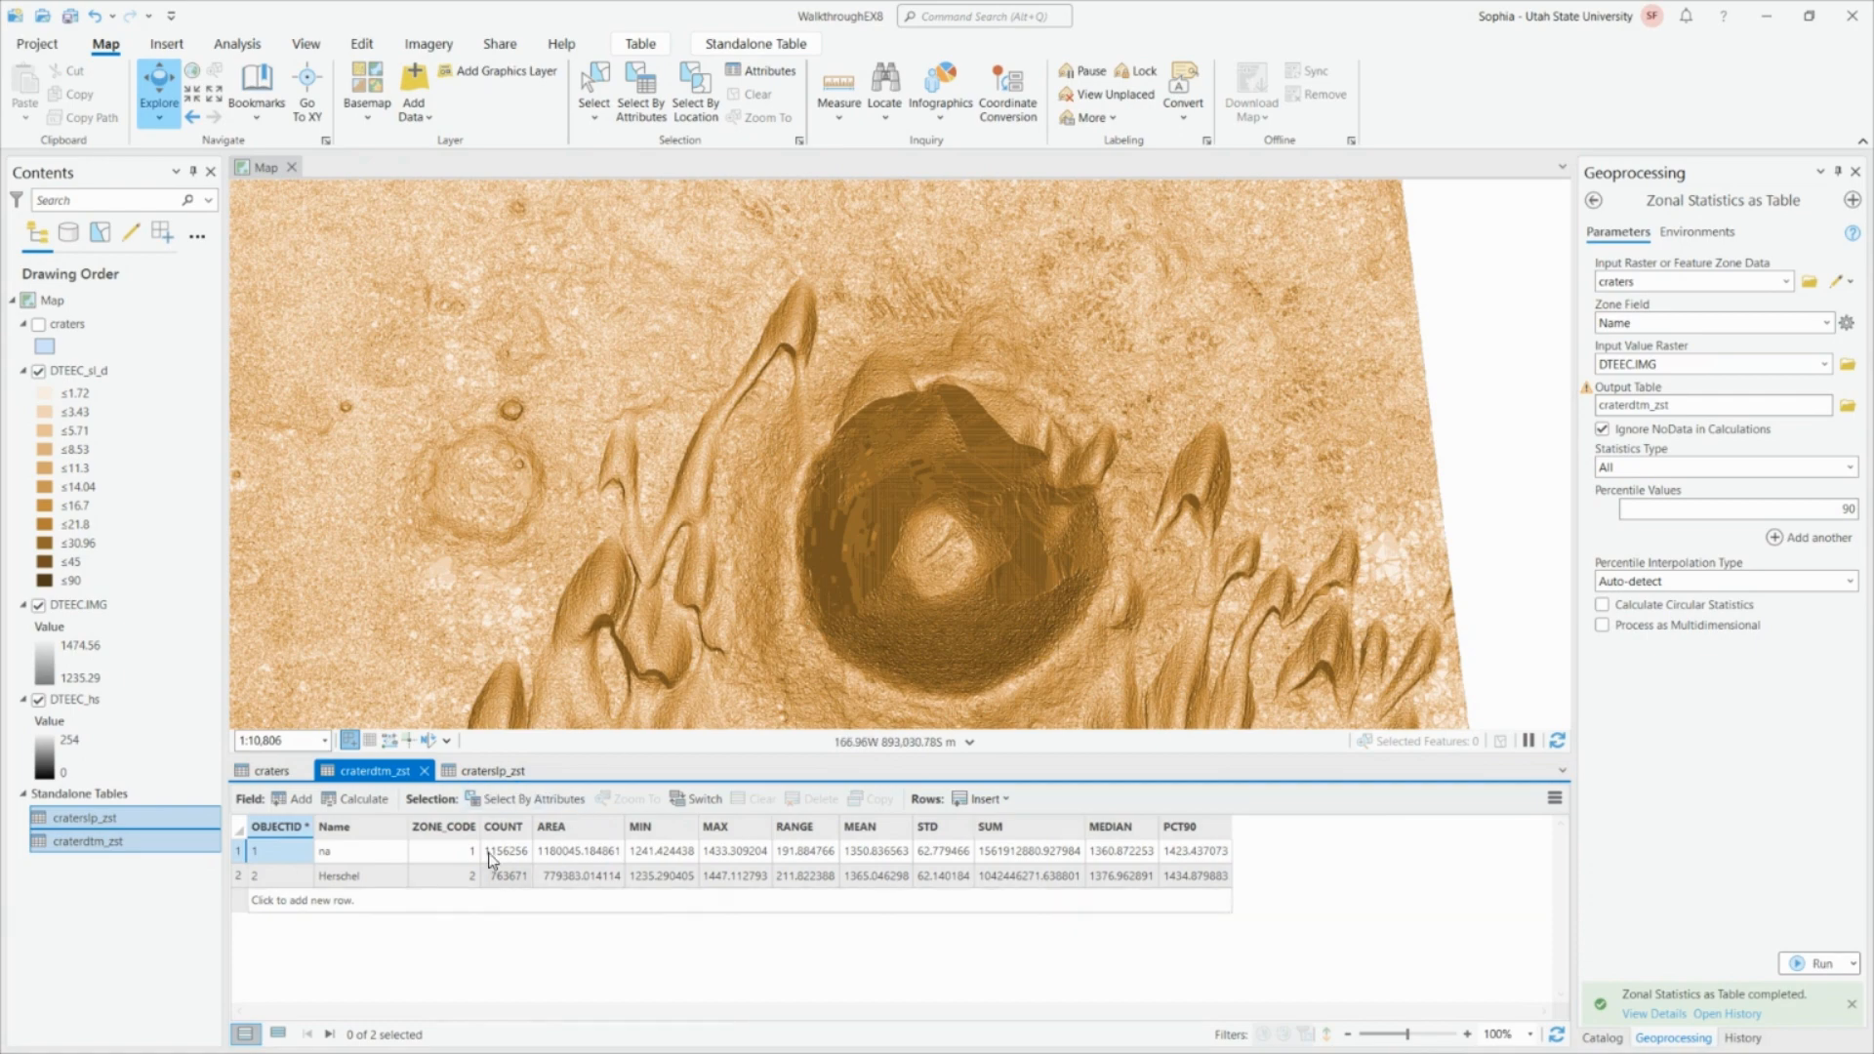
click(493, 773)
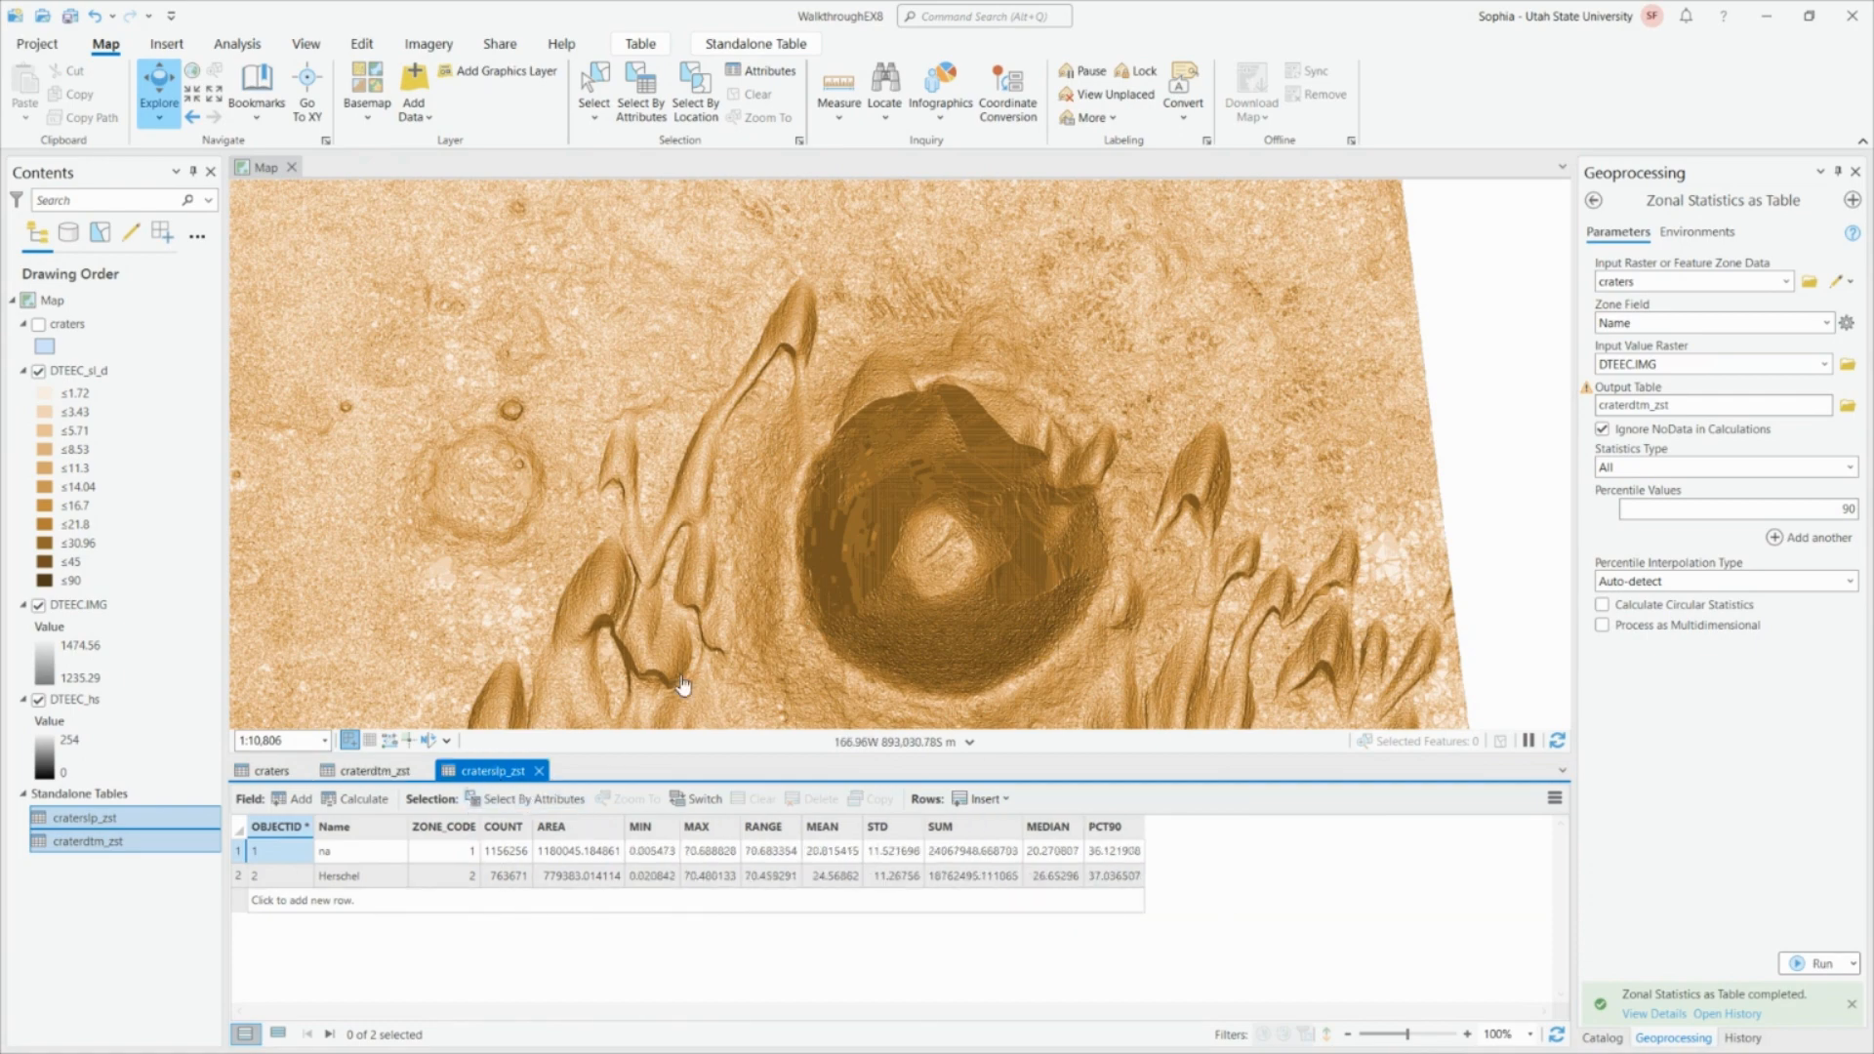
scroll(1067, 556, down, 5)
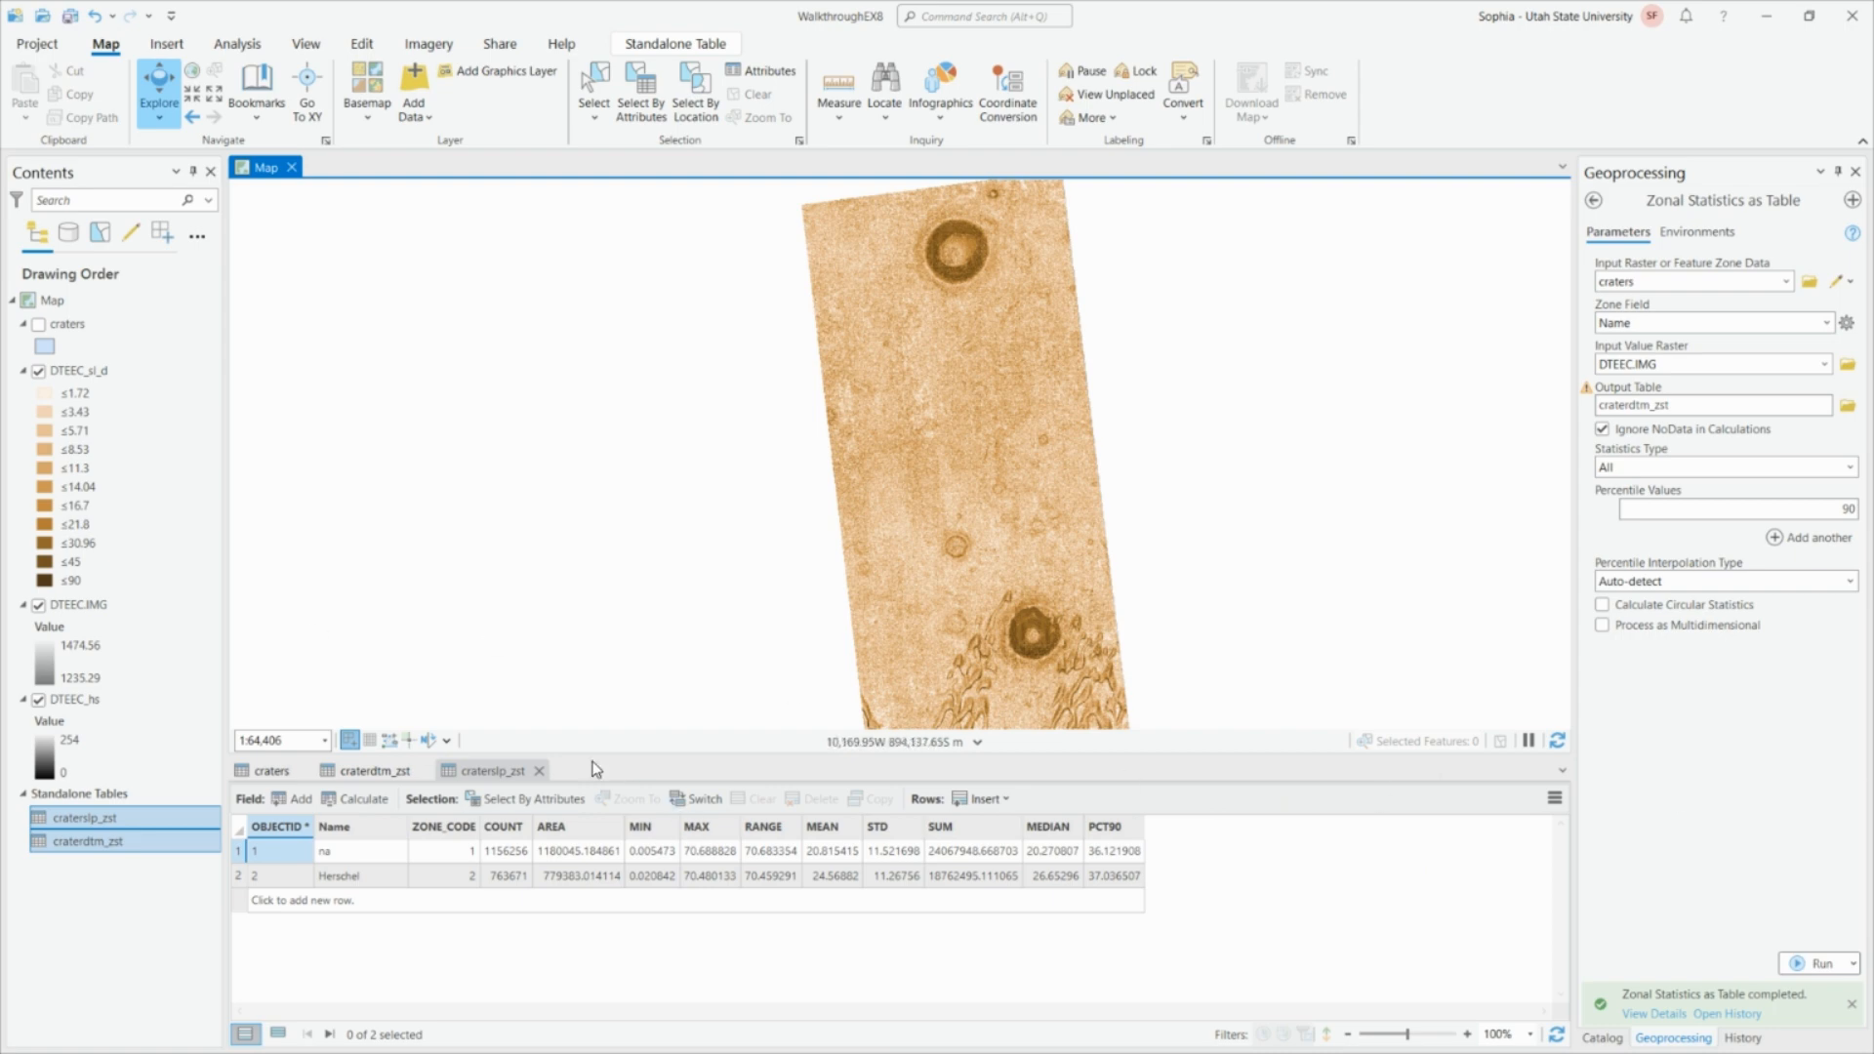
click(374, 773)
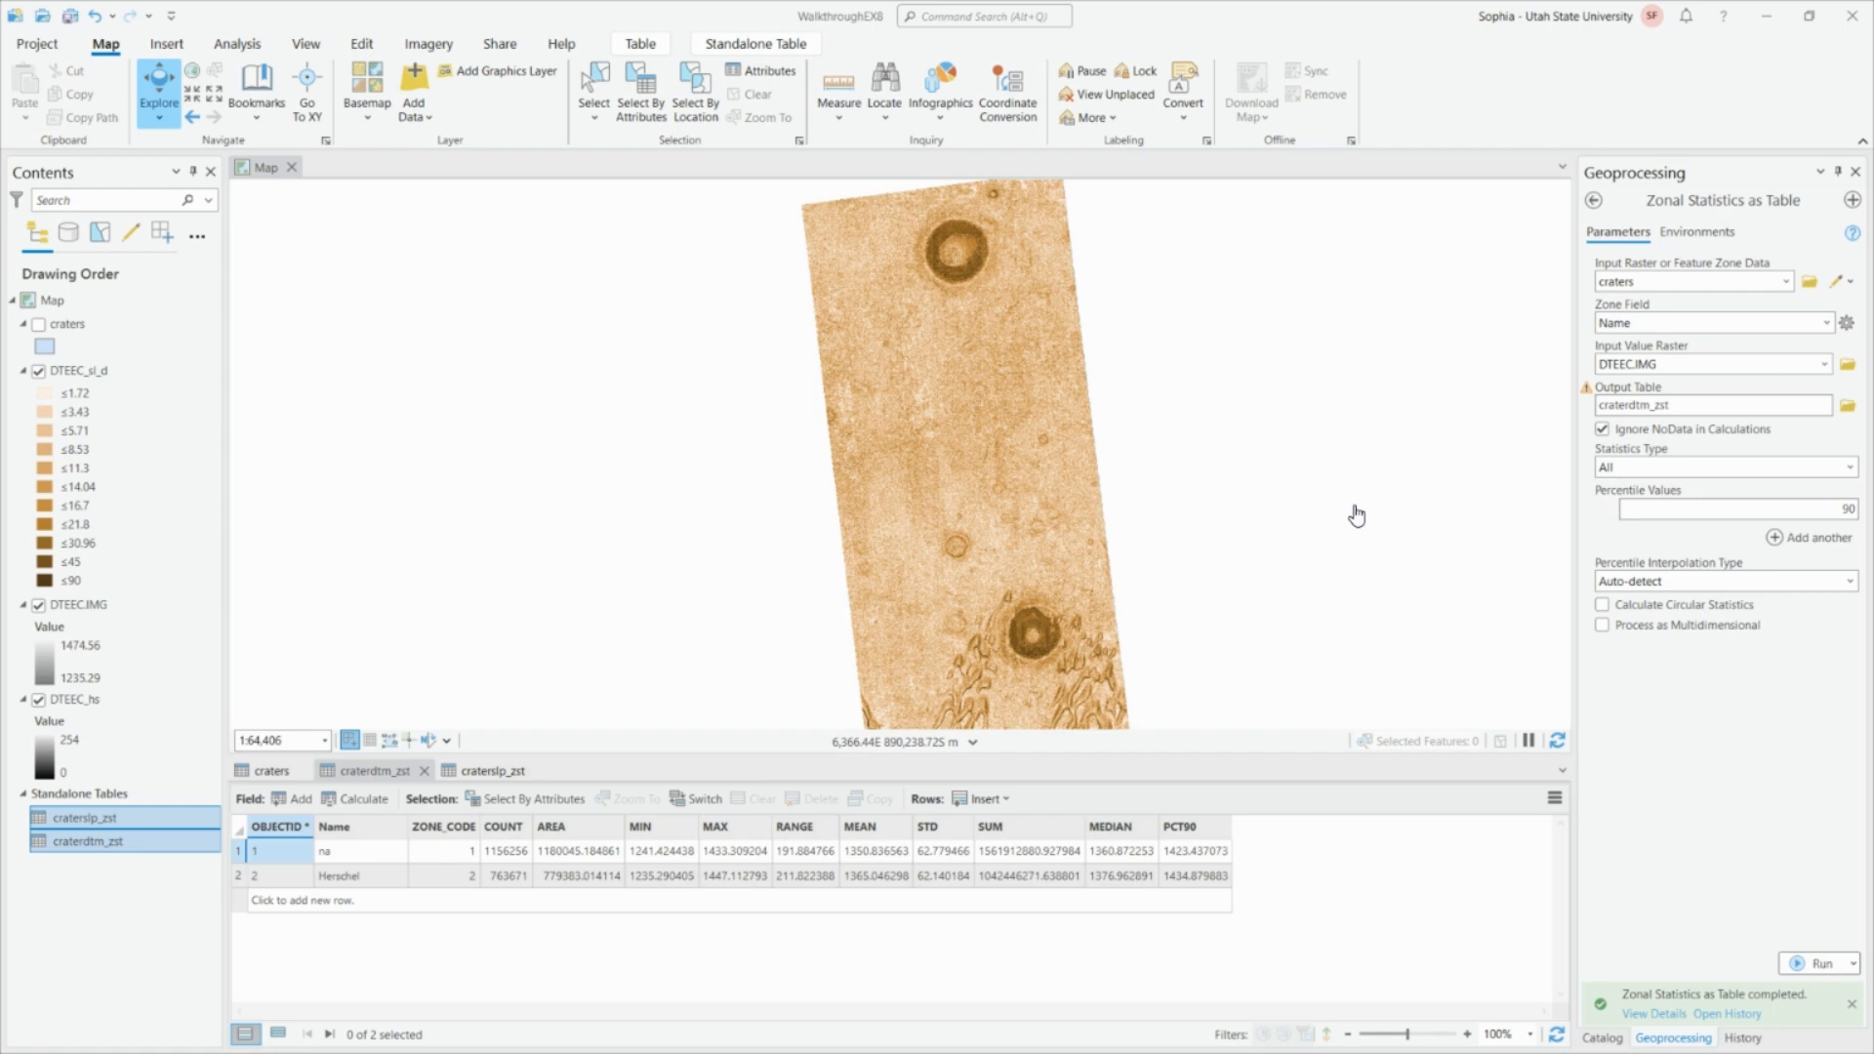
Show the craters layer again and open its attribute table.
click(39, 324)
right_click(95, 328)
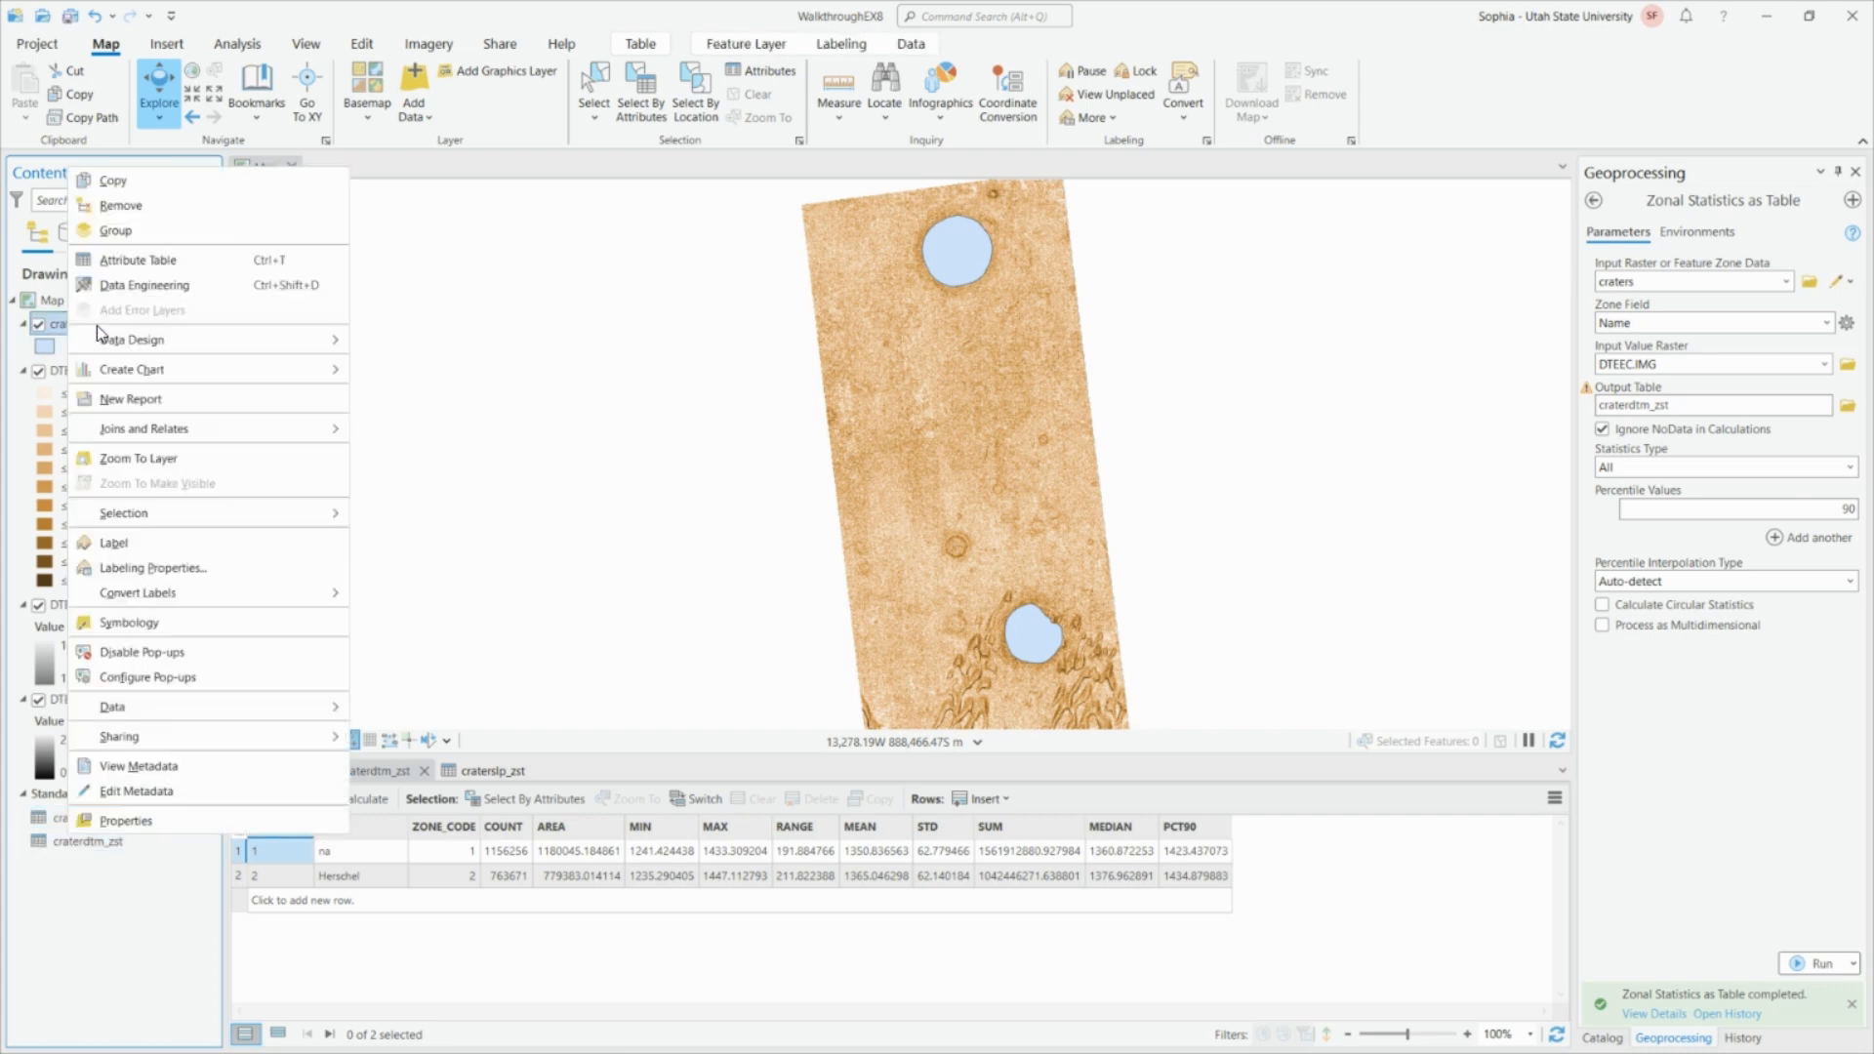
key(Escape)
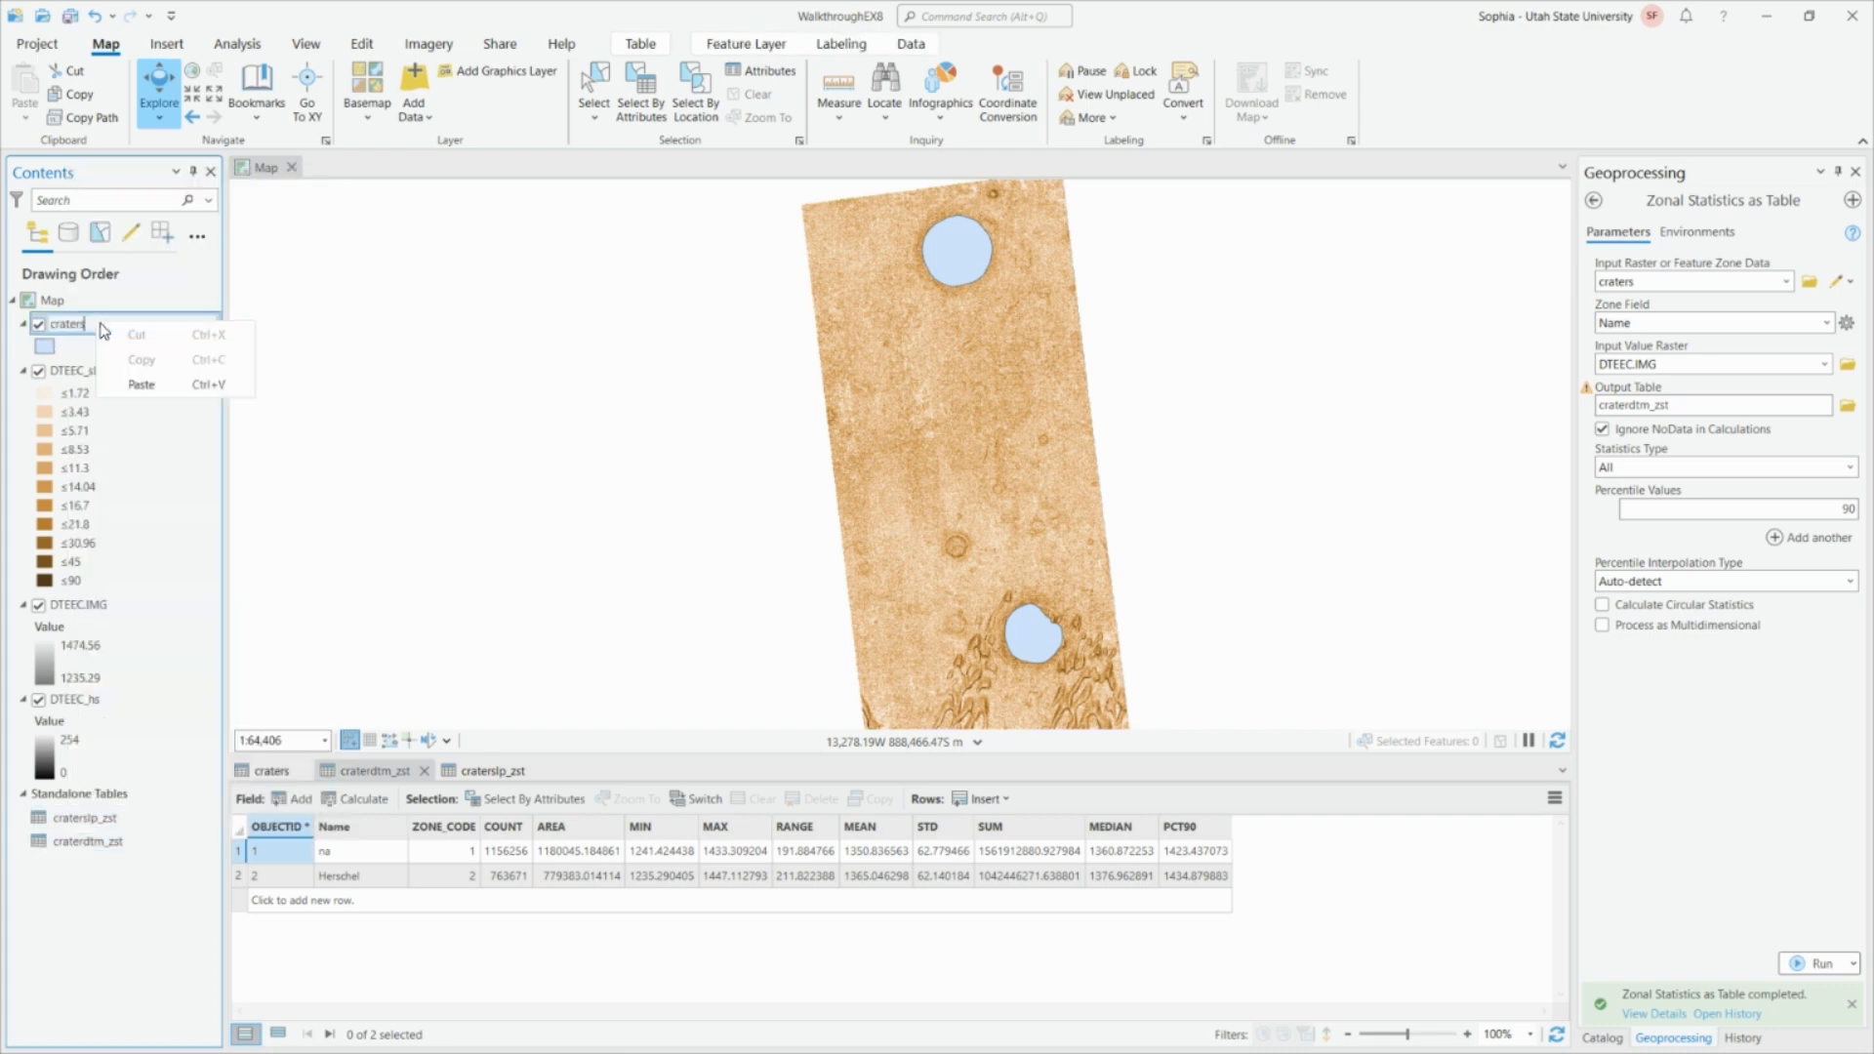
right_click(86, 320)
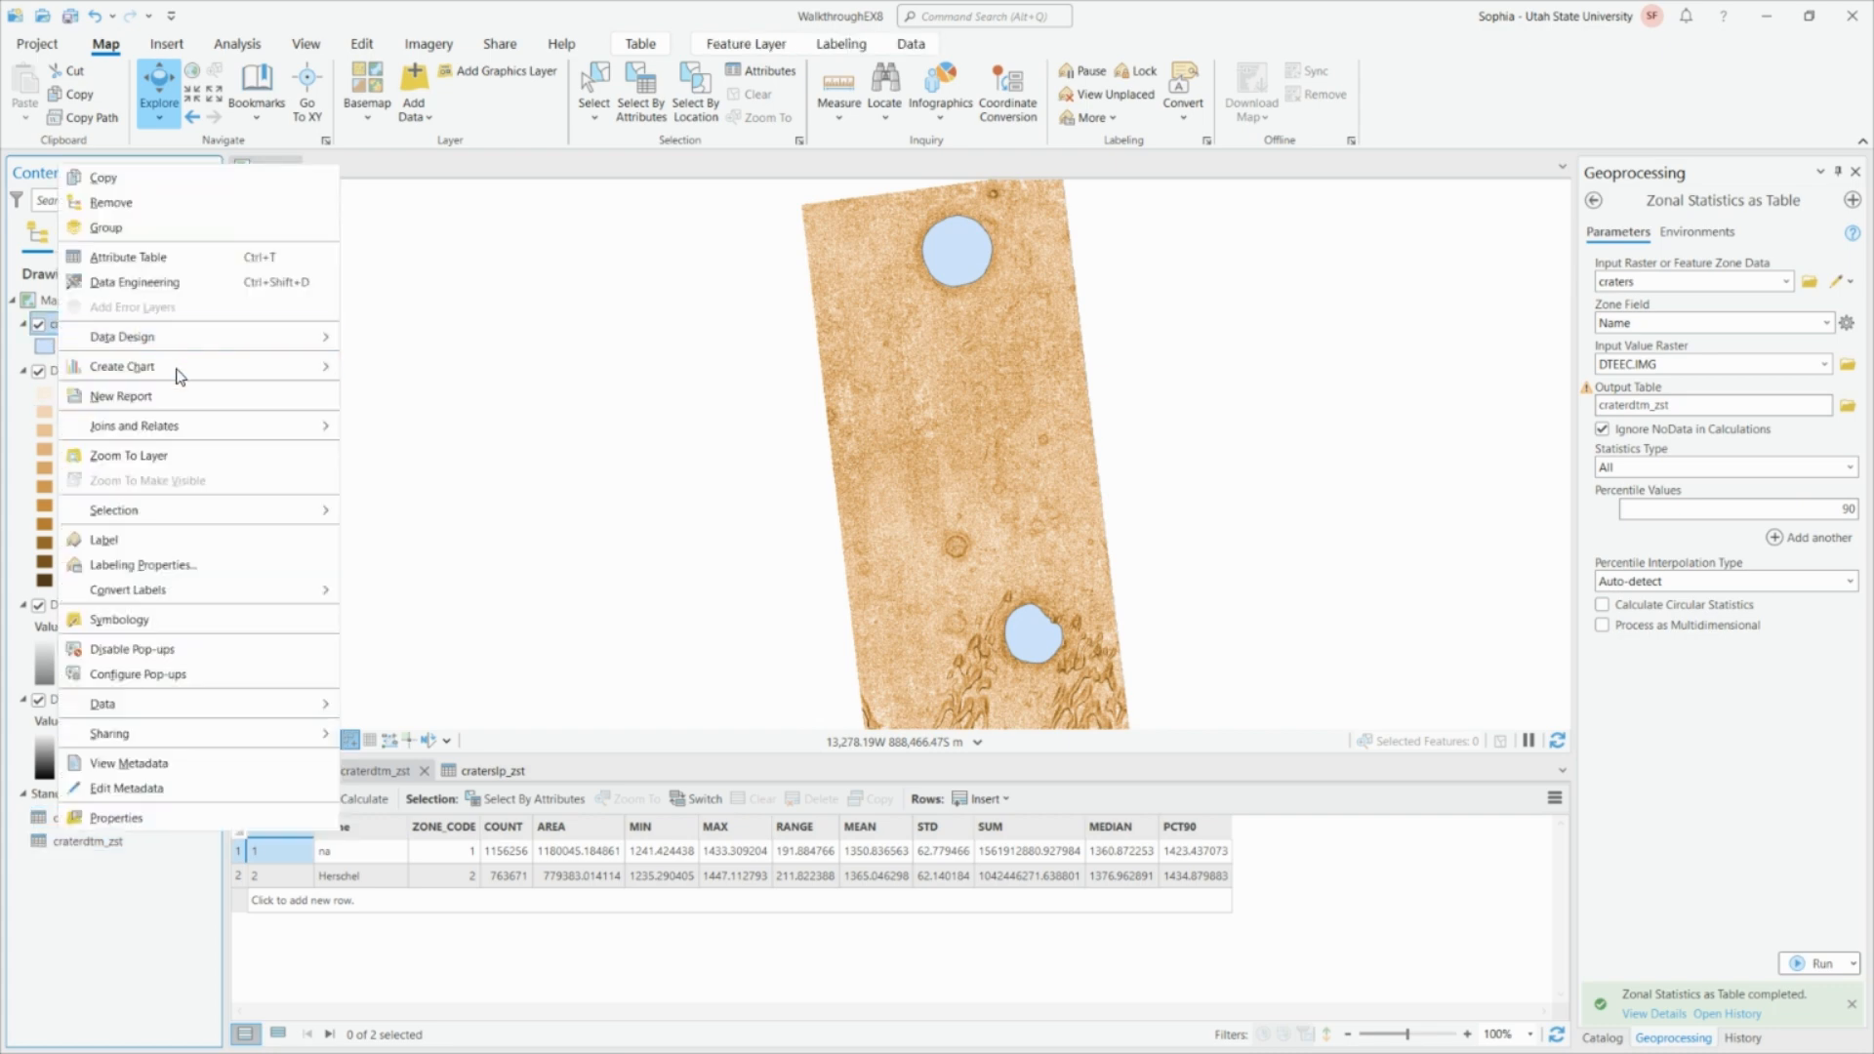
click(155, 259)
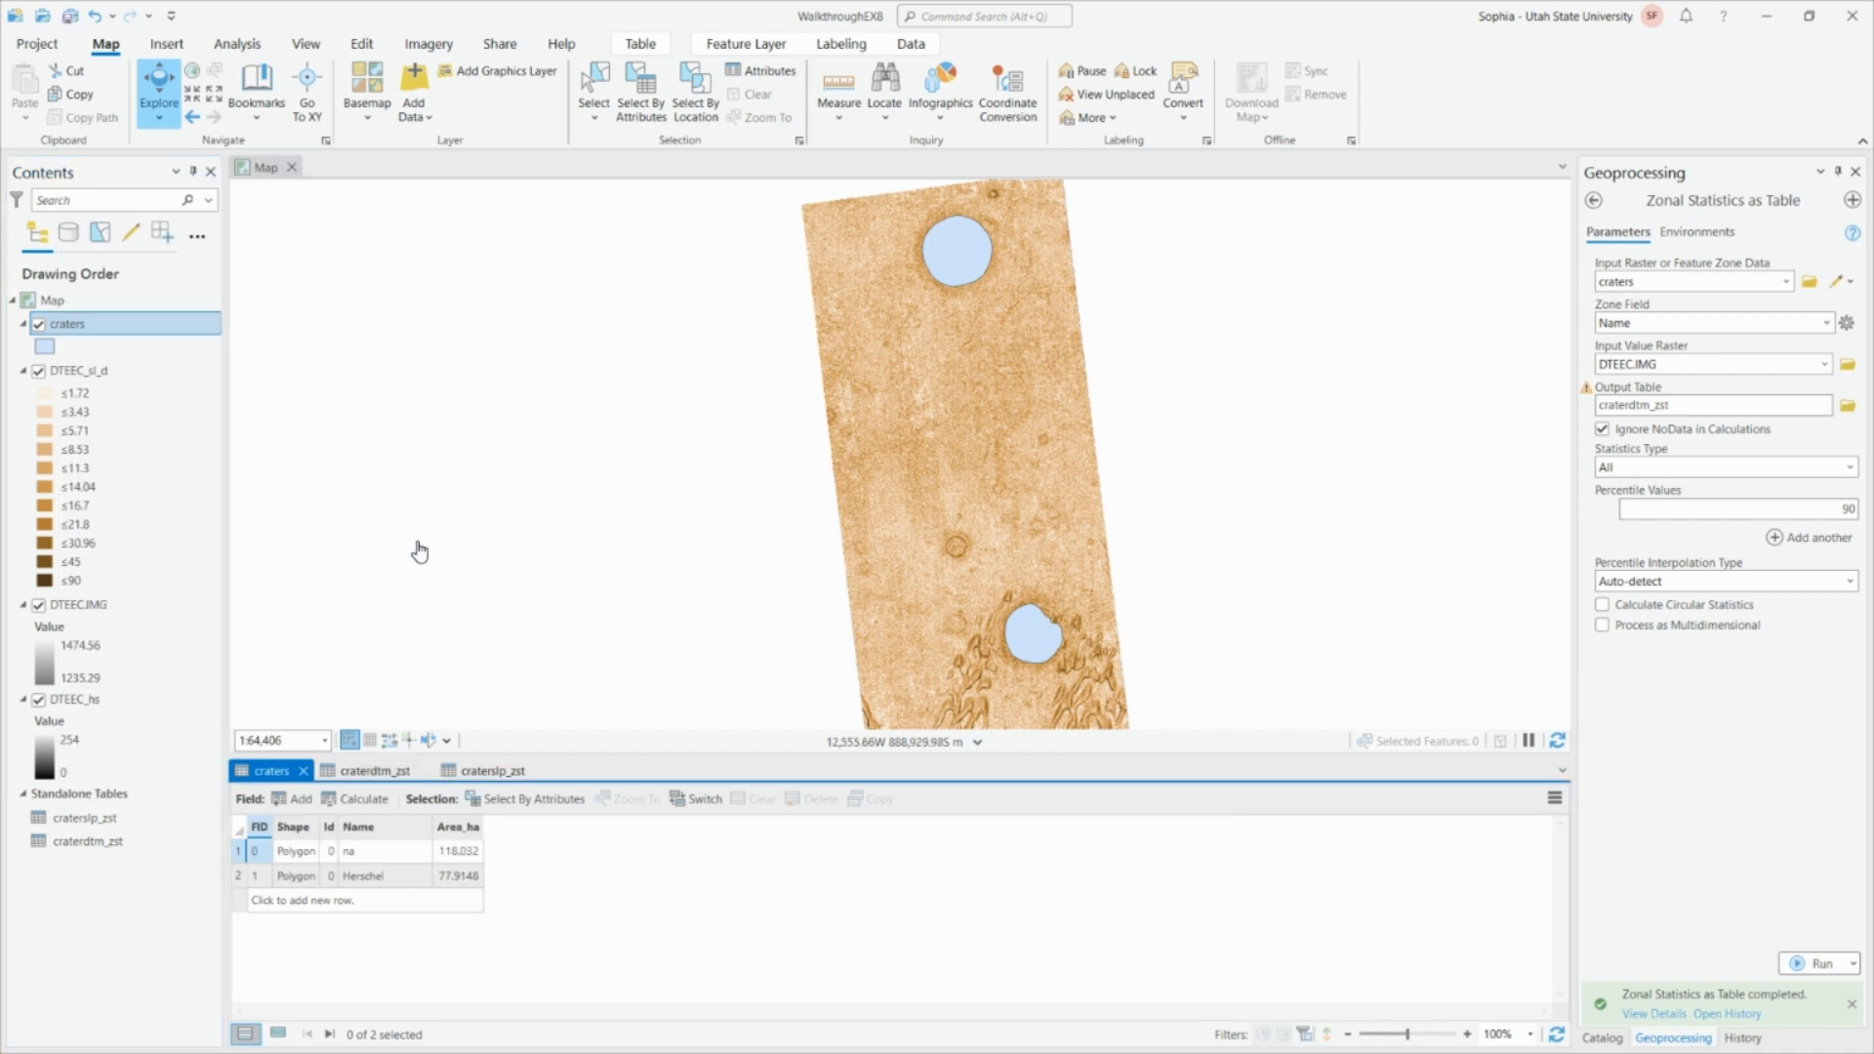
Try to add a field named Area_ha to the craters layer.
click(295, 798)
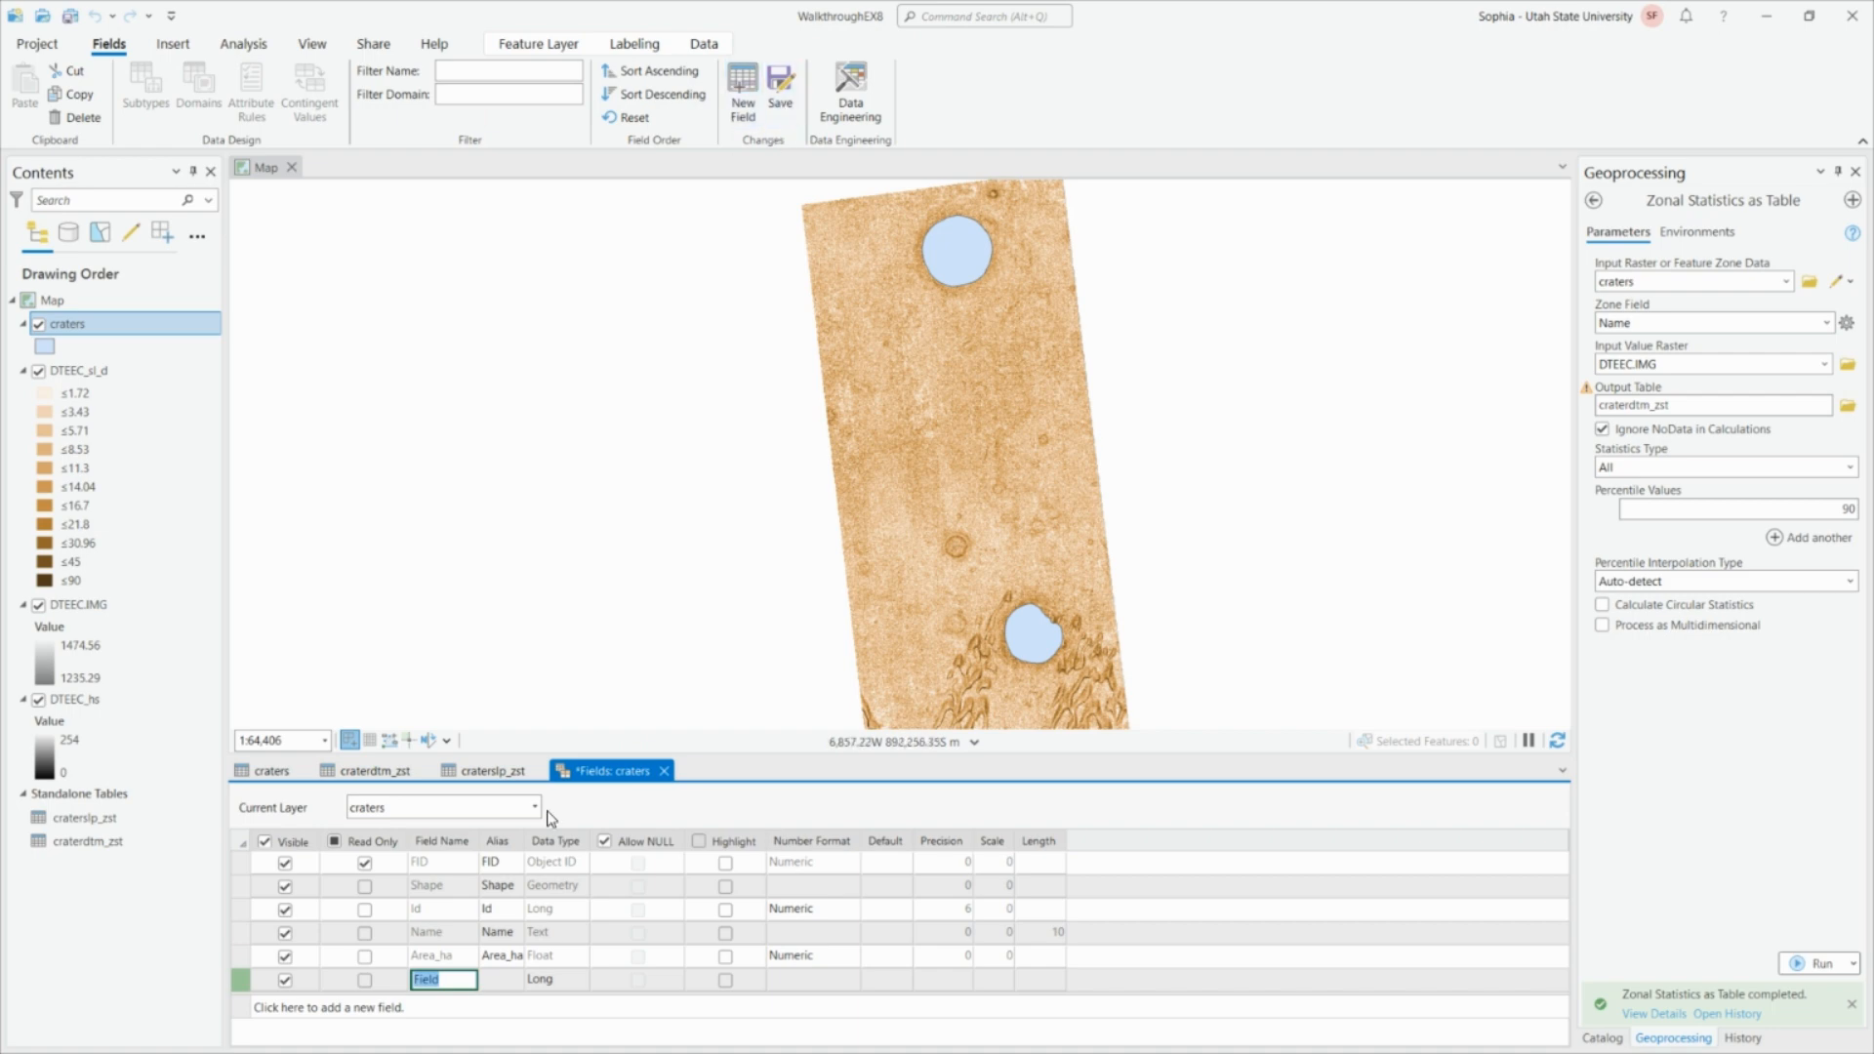
text(Area_ha)
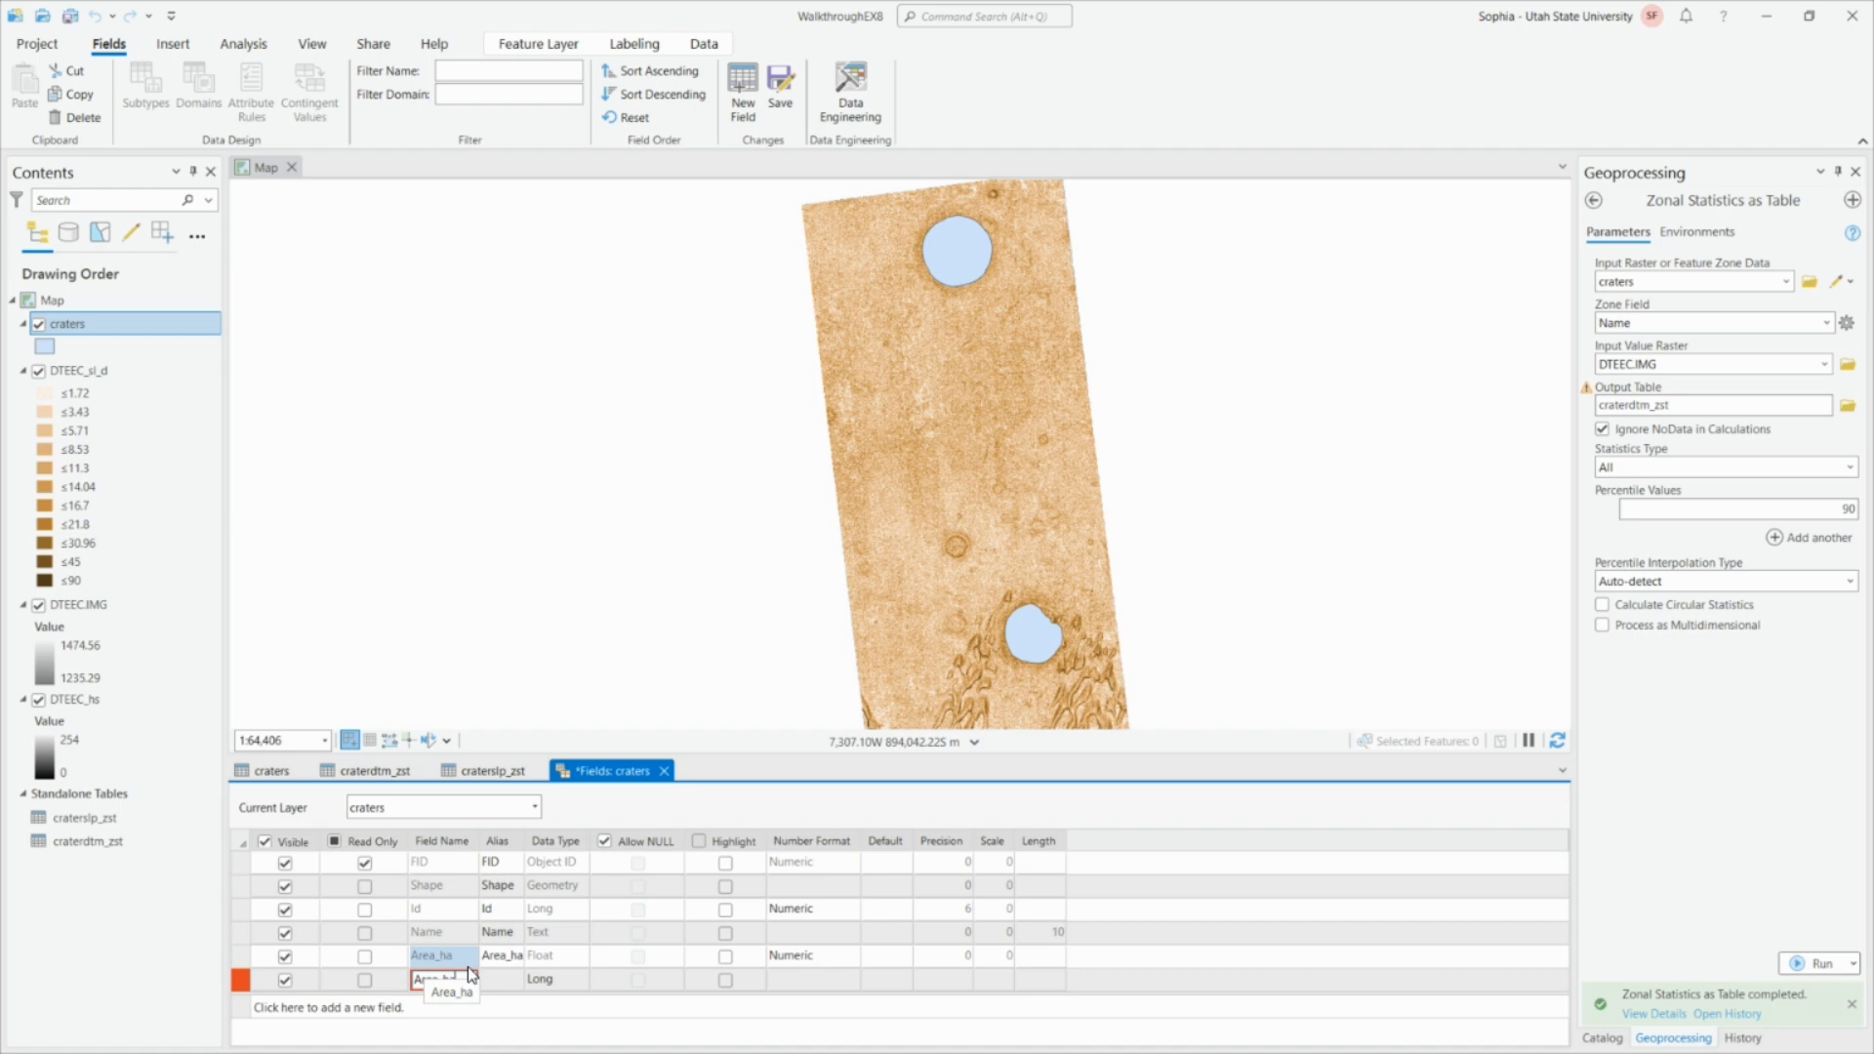
click(454, 990)
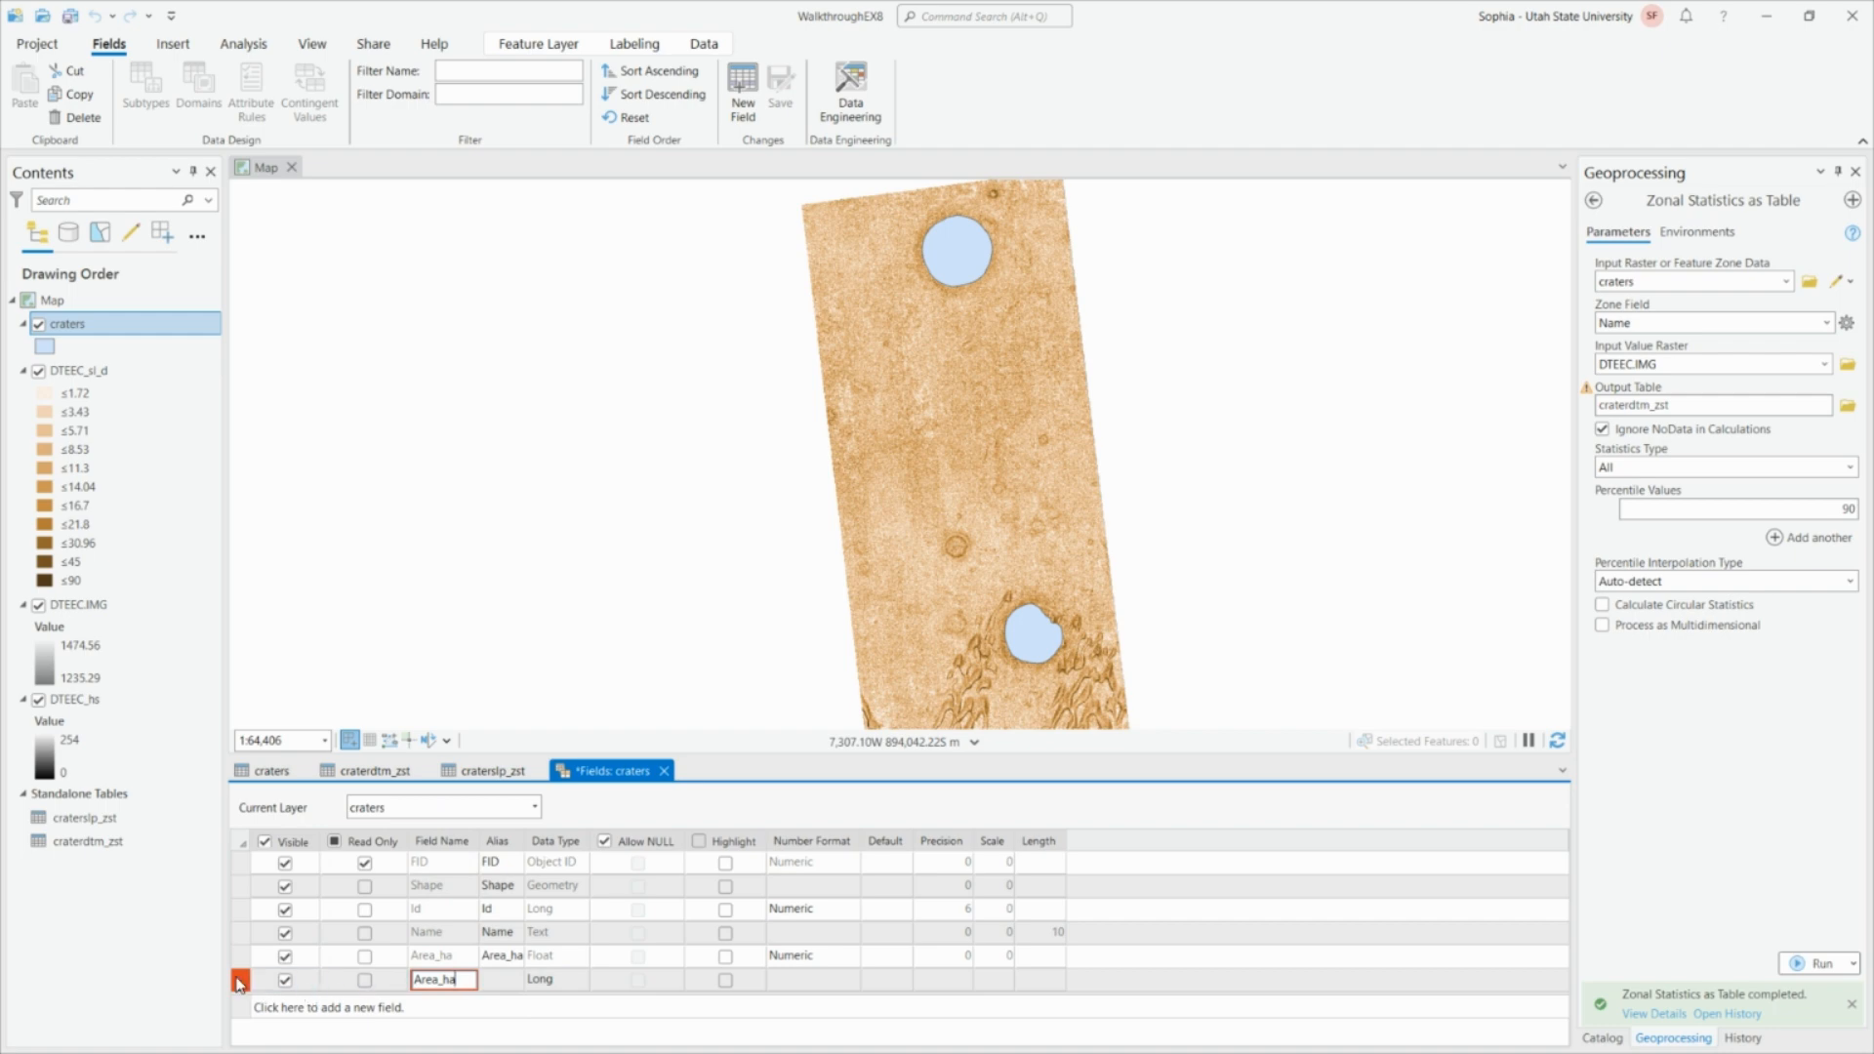
click(411, 1028)
key(BackSpace)
click(616, 1013)
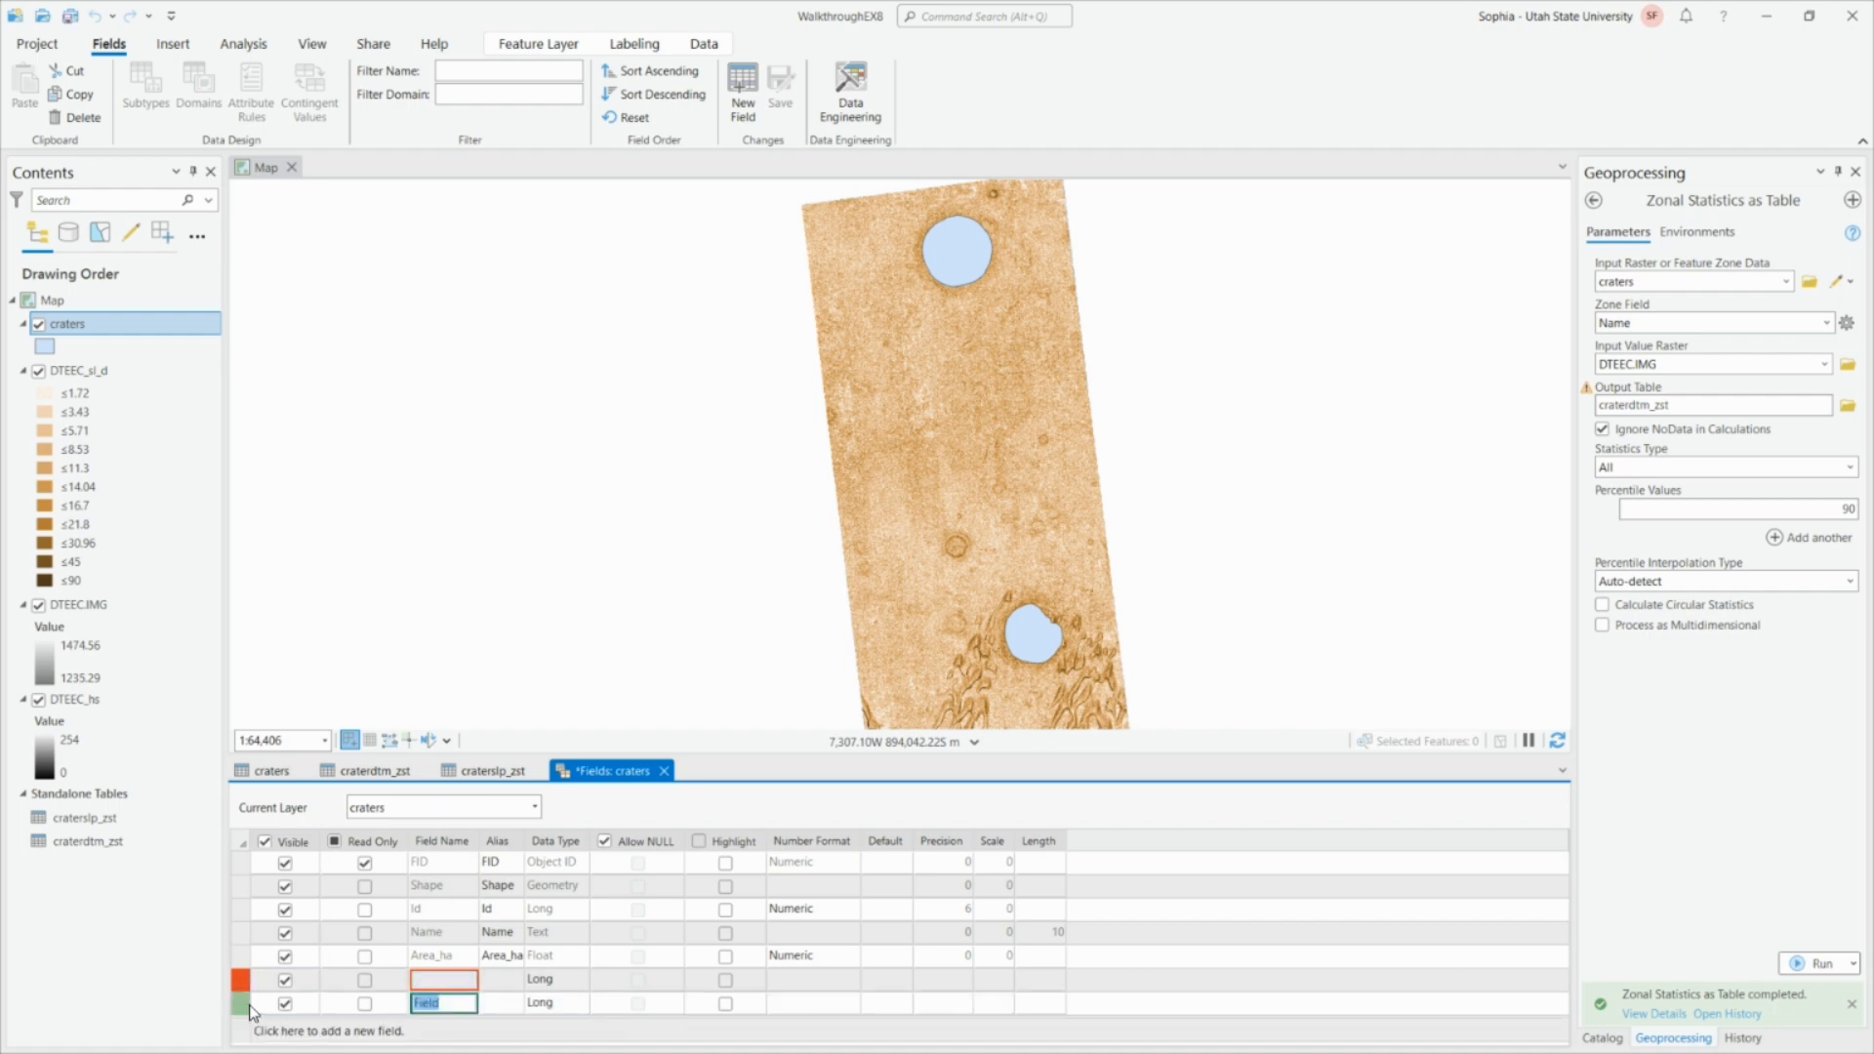
Delete the unsaved new fields from the craters layer, save the field design and close the Fields view.
click(282, 983)
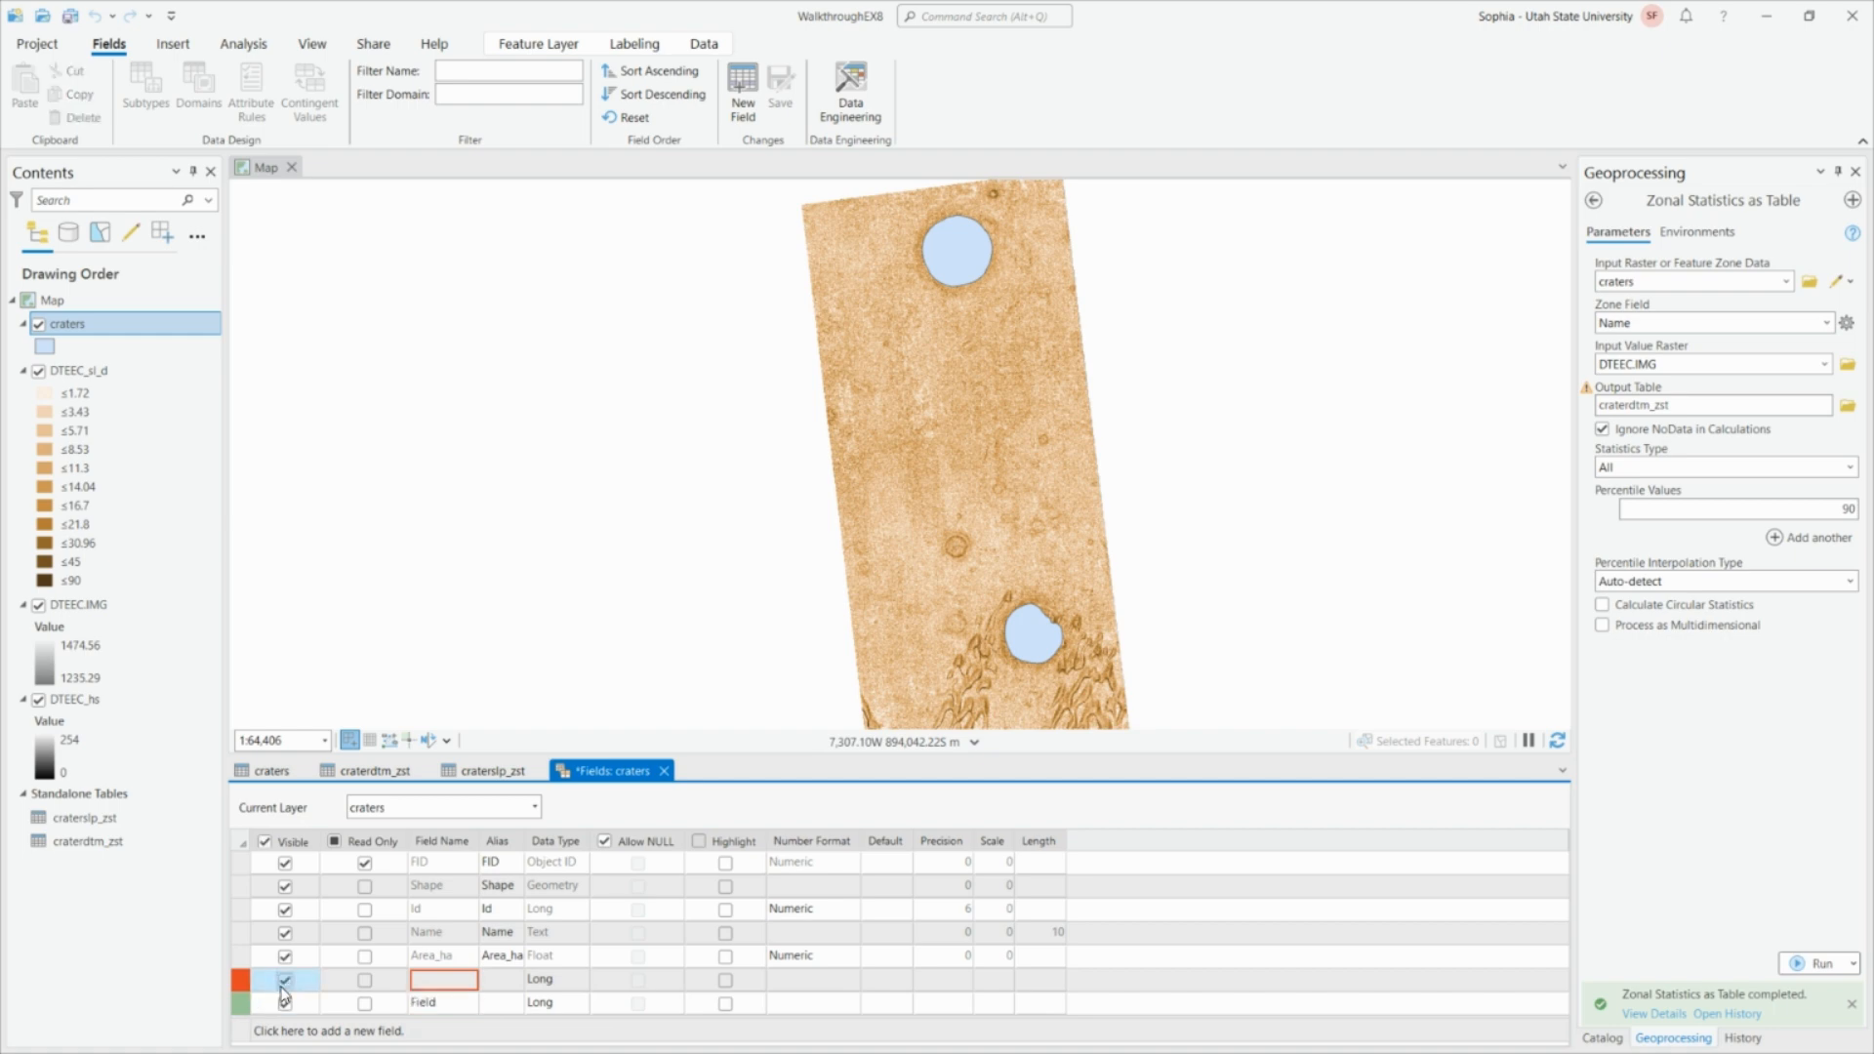
right_click(241, 980)
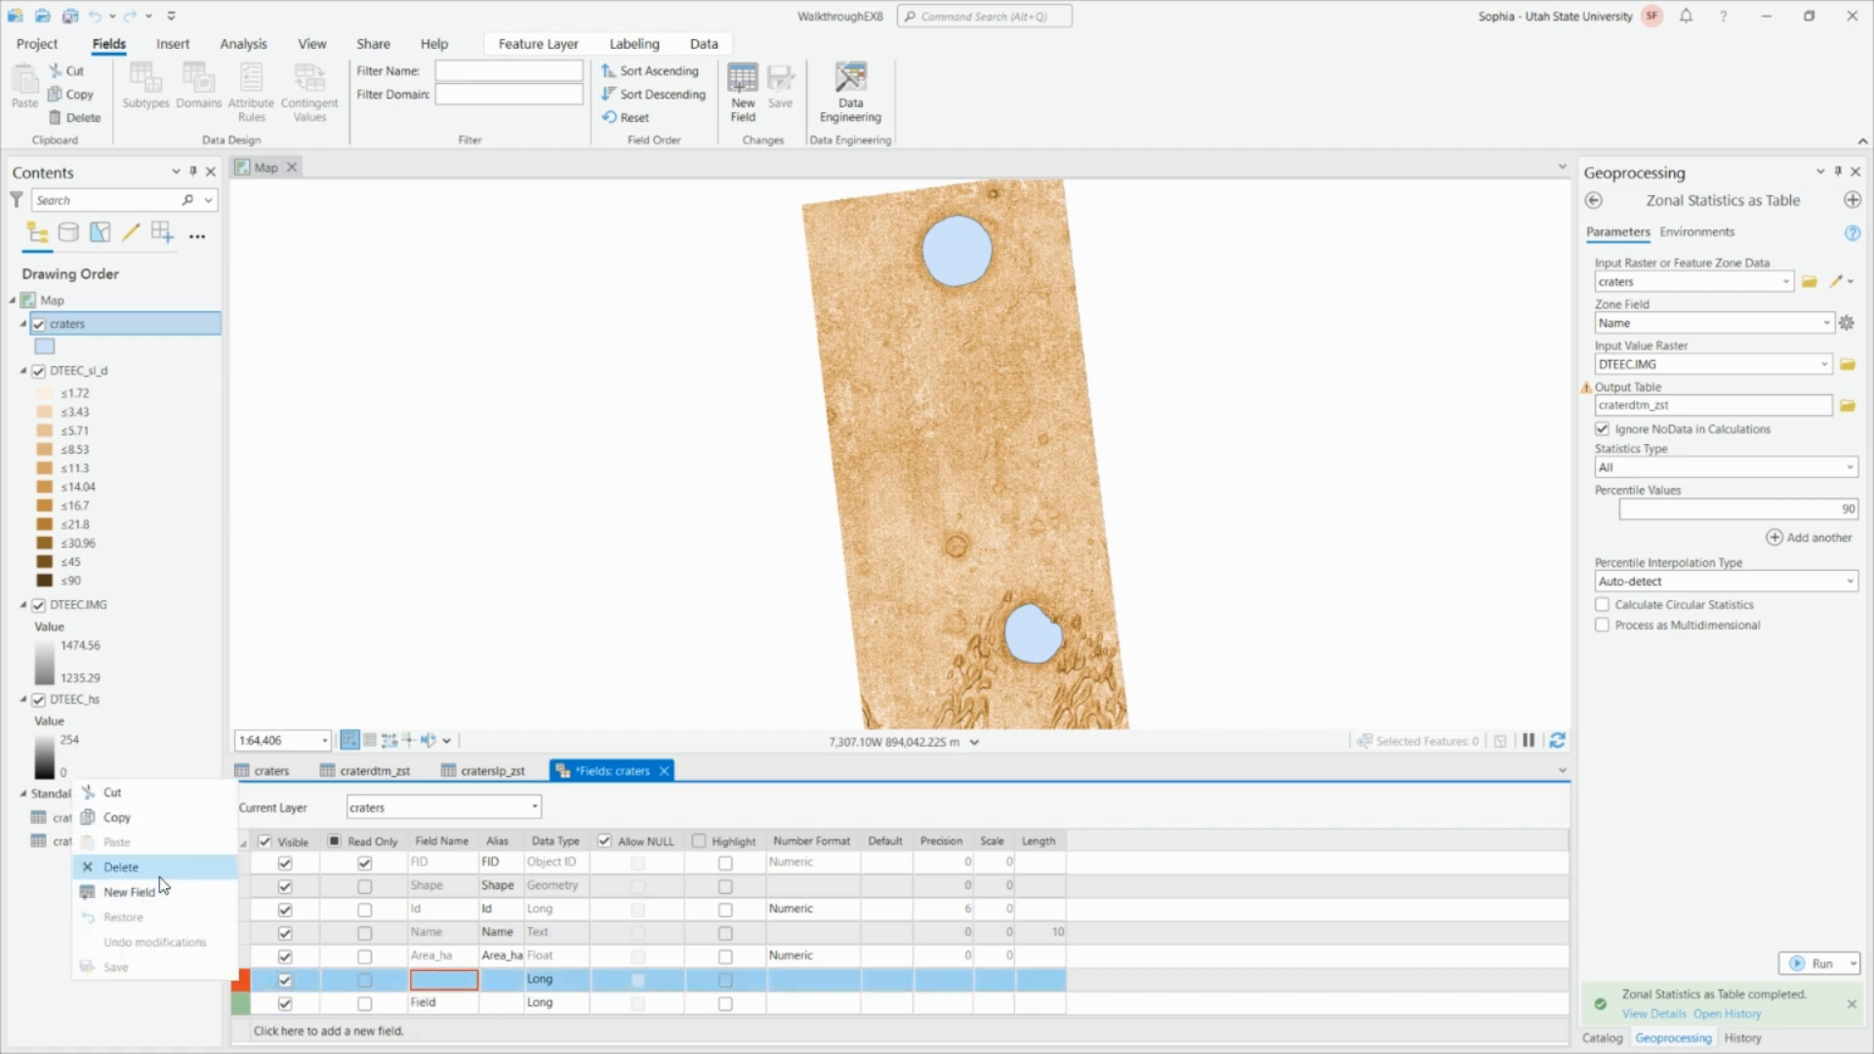
click(161, 877)
right_click(256, 978)
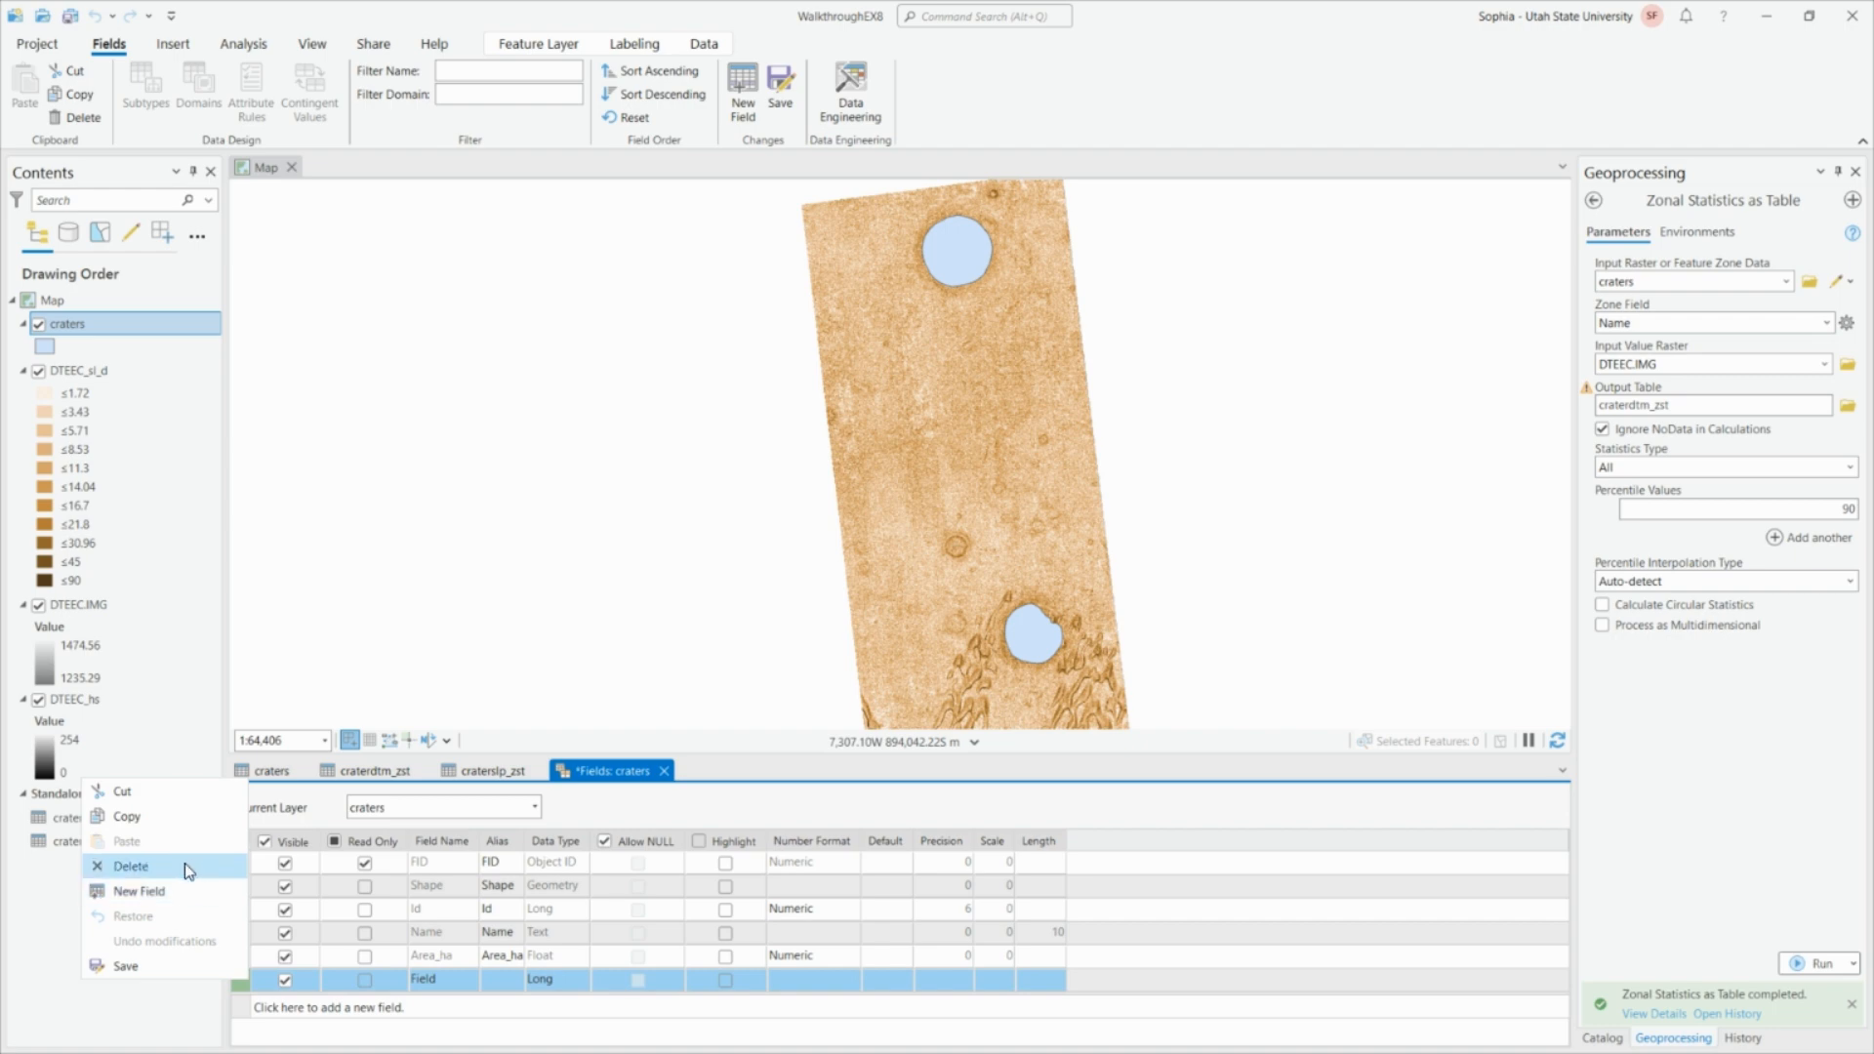
click(131, 867)
click(789, 96)
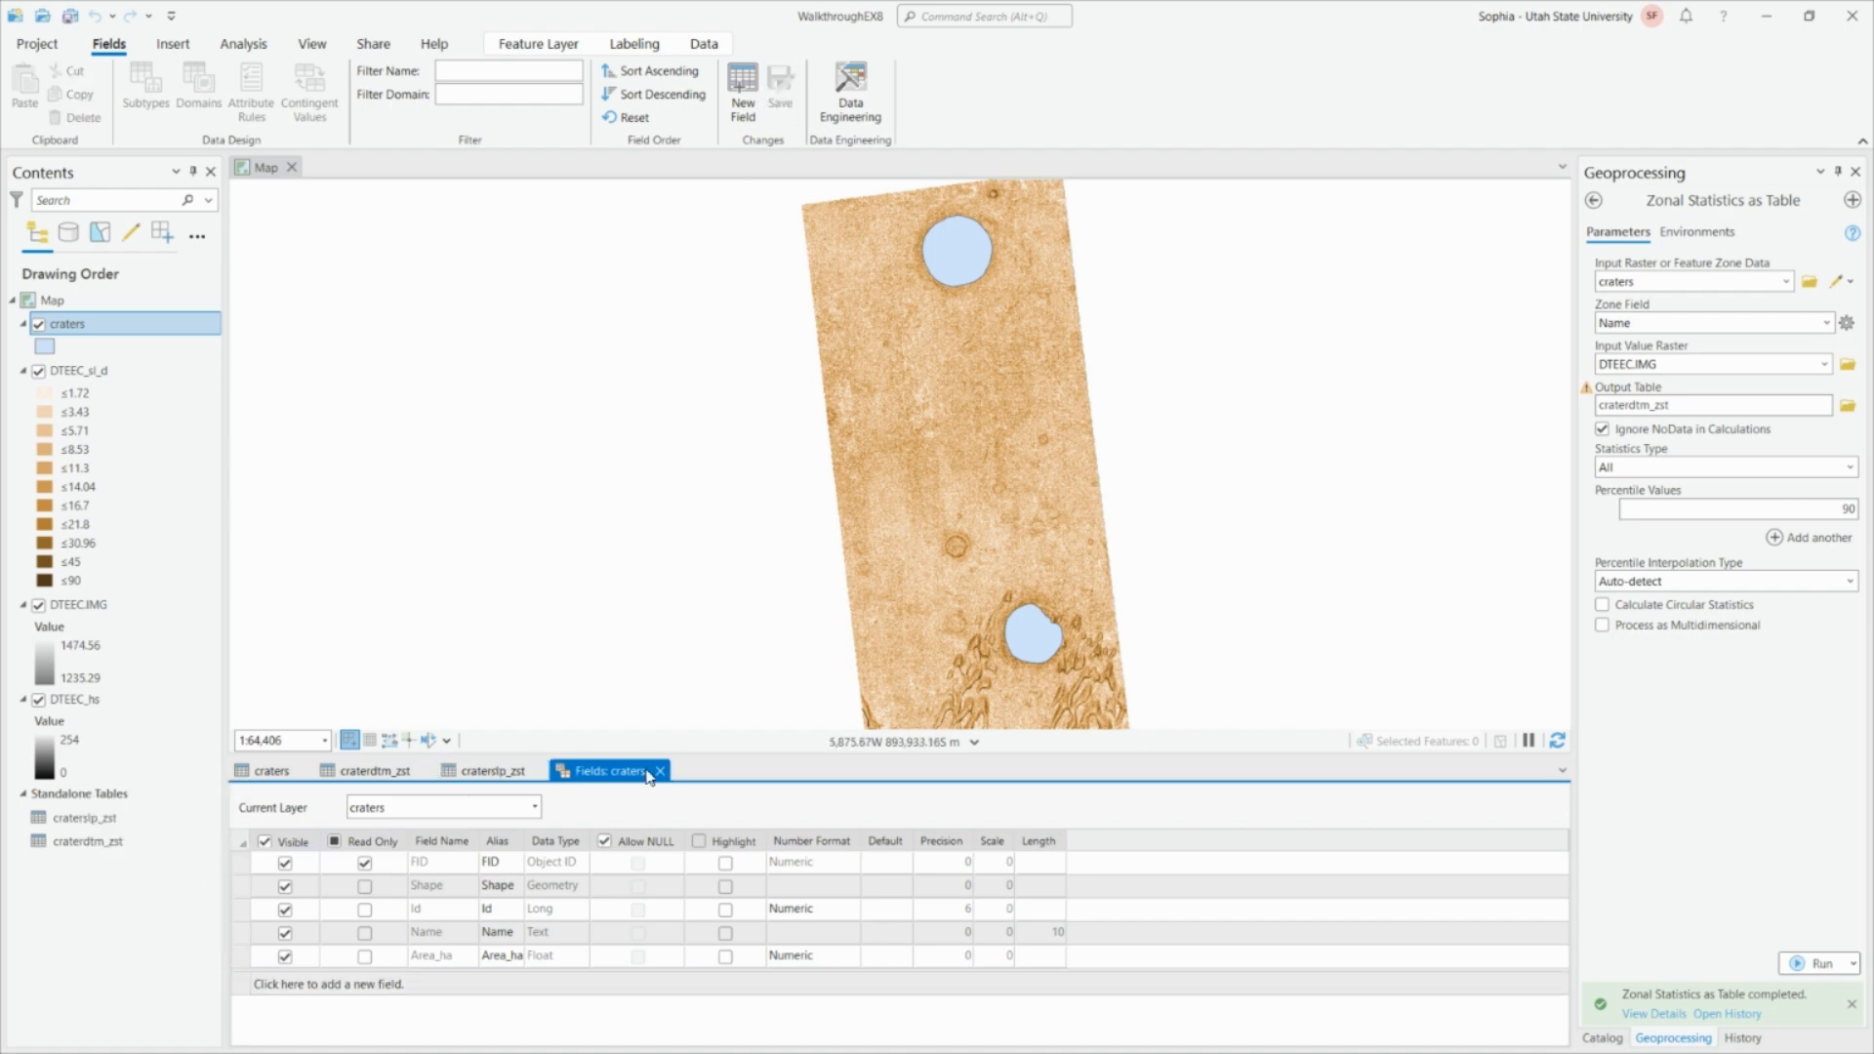
click(661, 771)
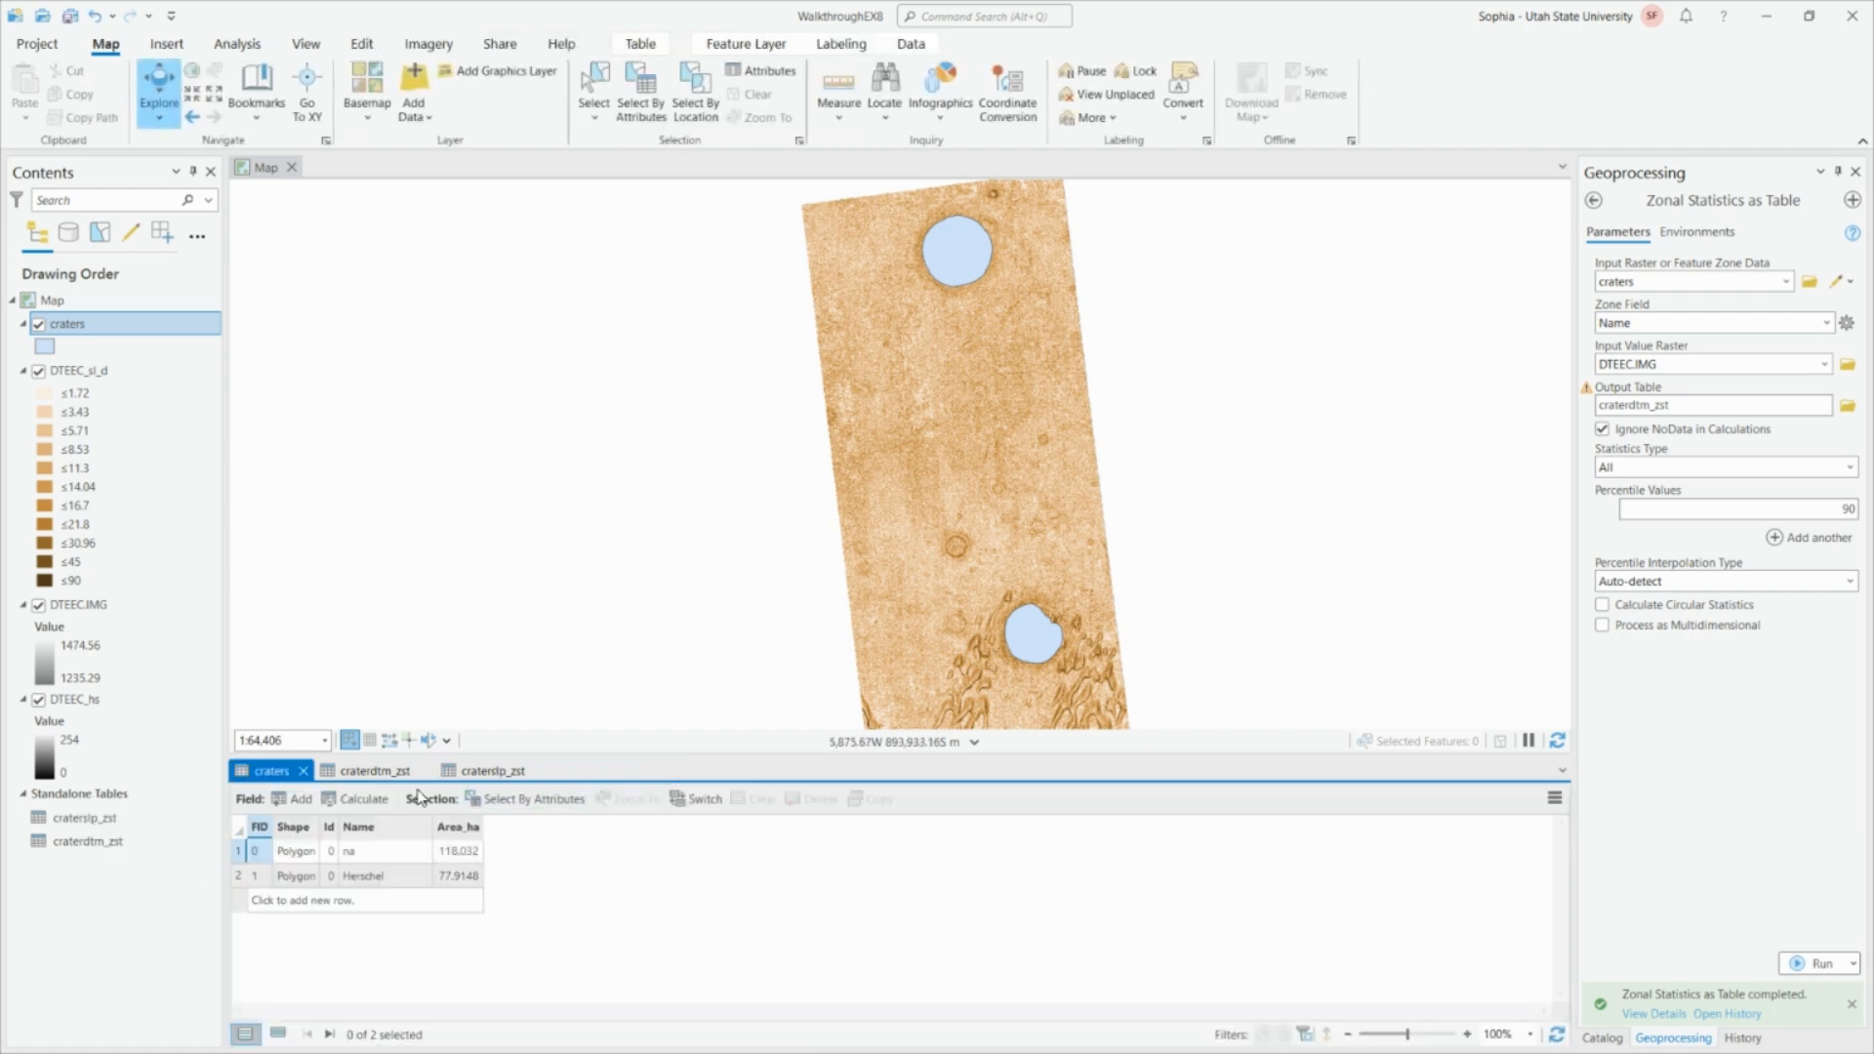
Try out Calculate Geometry on Area_ha with Area (geodesic), Hectares and the DTEEC.IMG coordinate system, and close it without running.
right_click(459, 830)
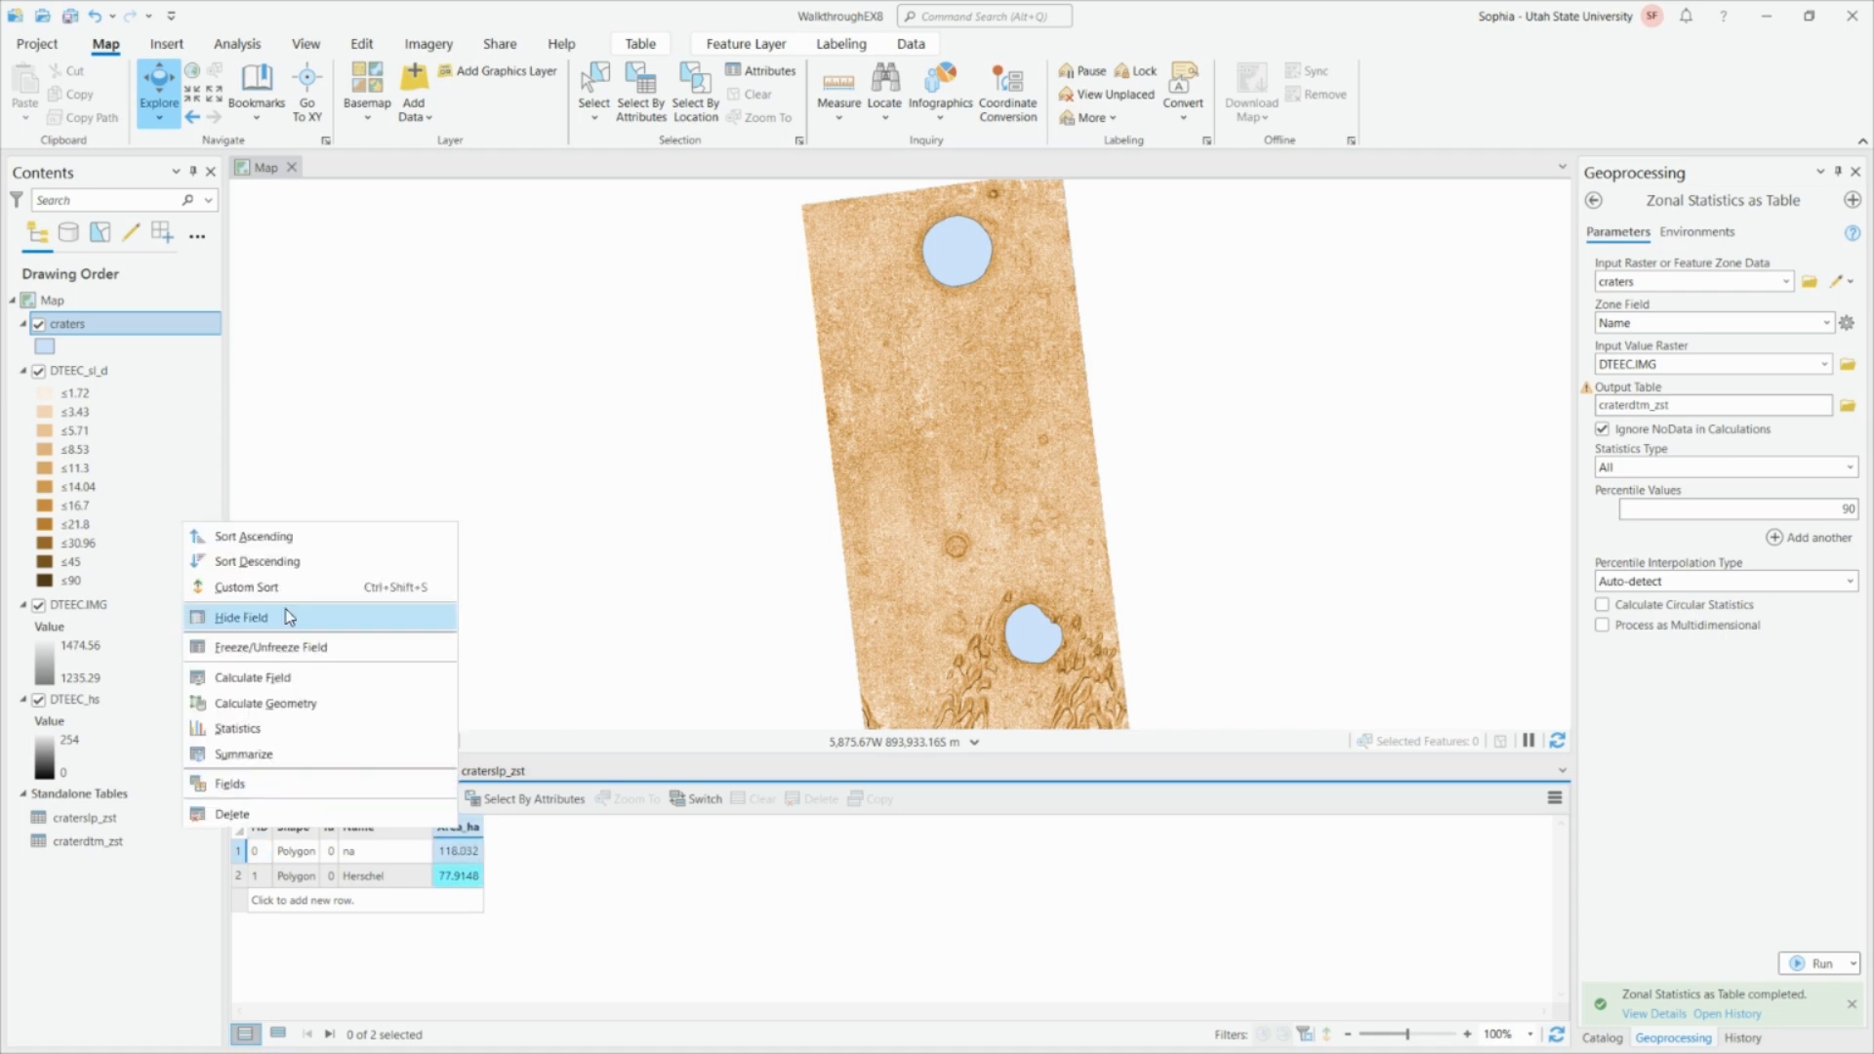
click(358, 706)
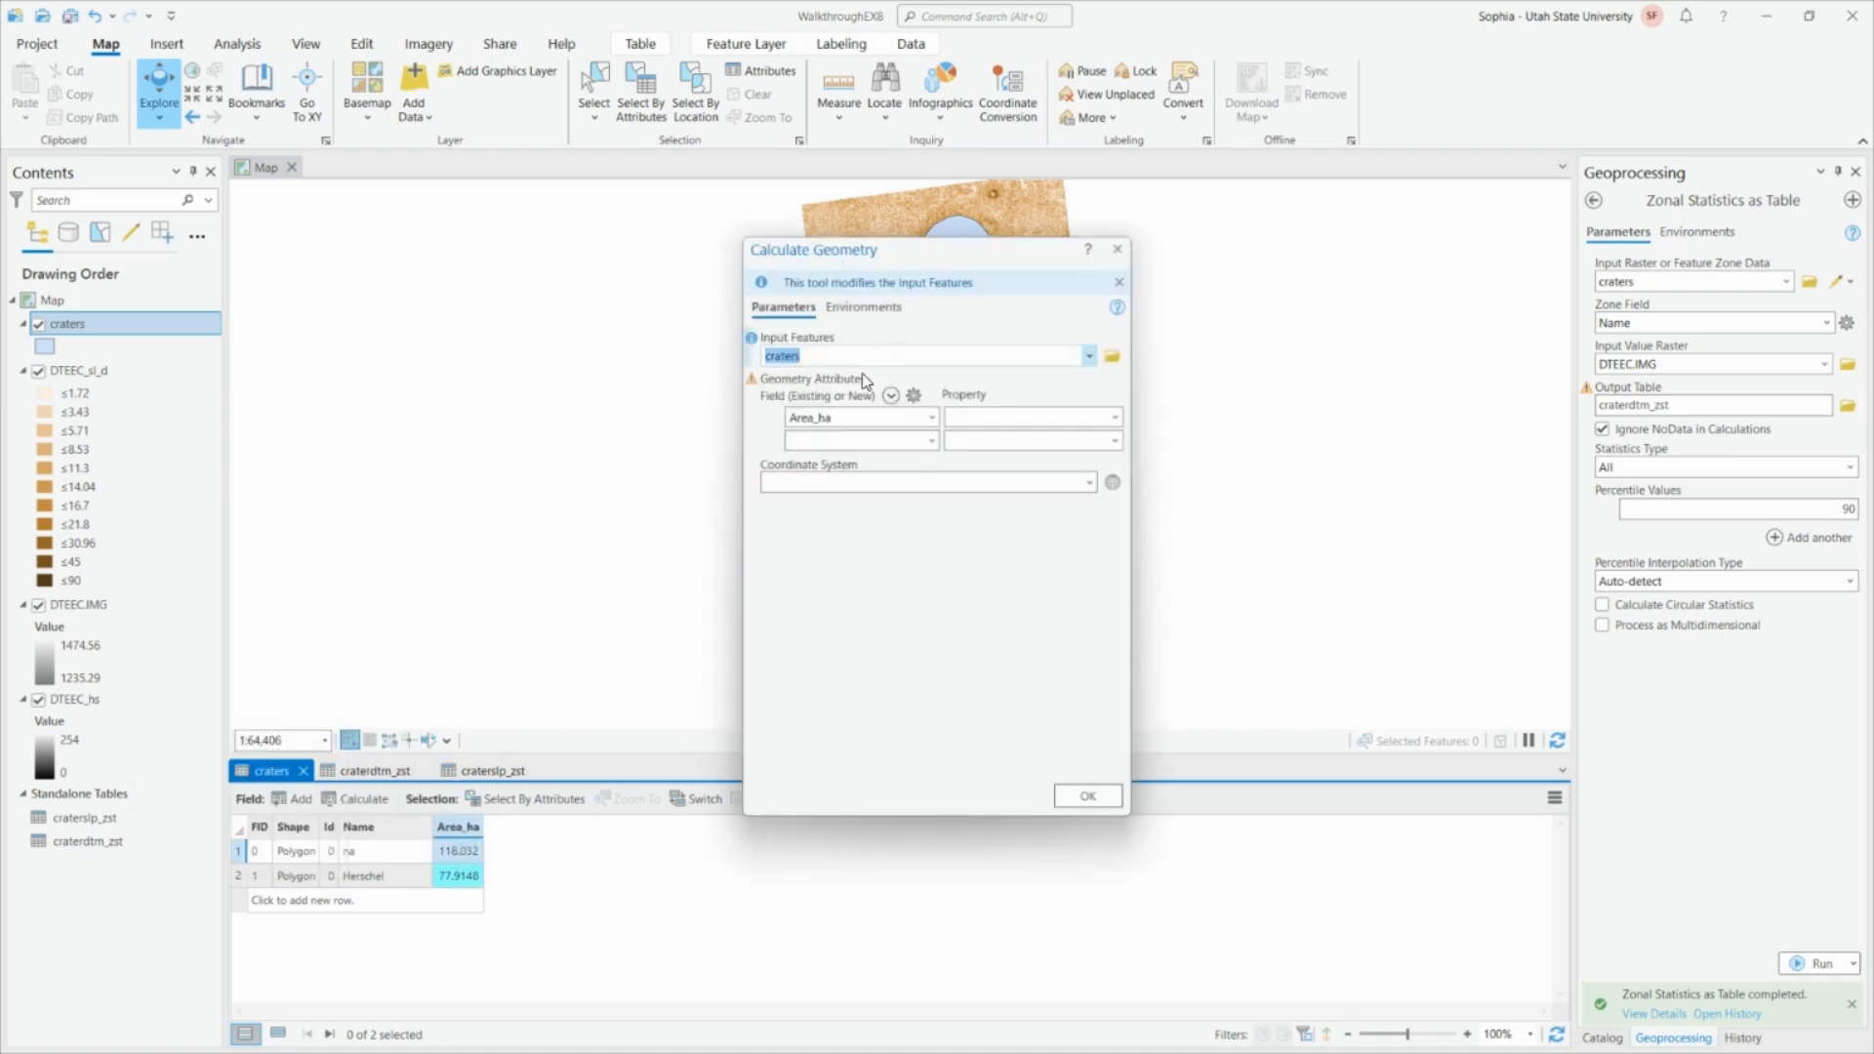
click(1114, 417)
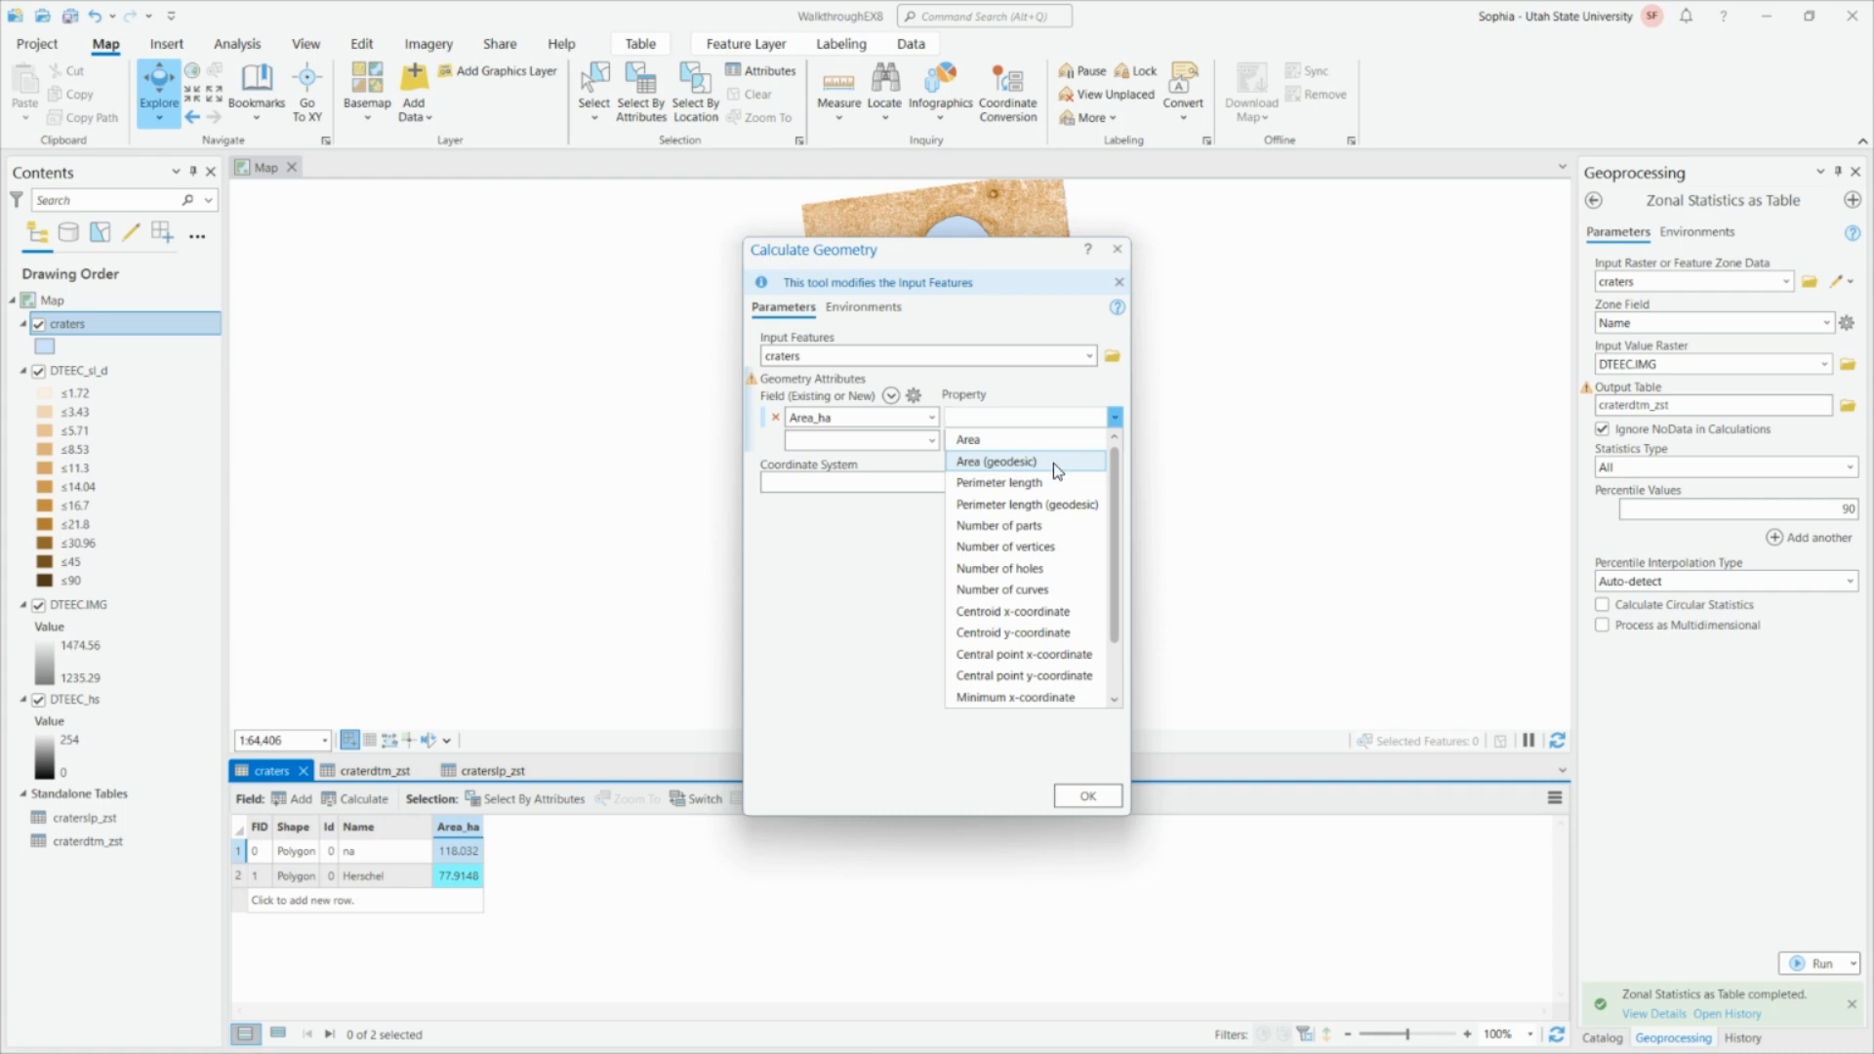
click(1062, 463)
click(1097, 478)
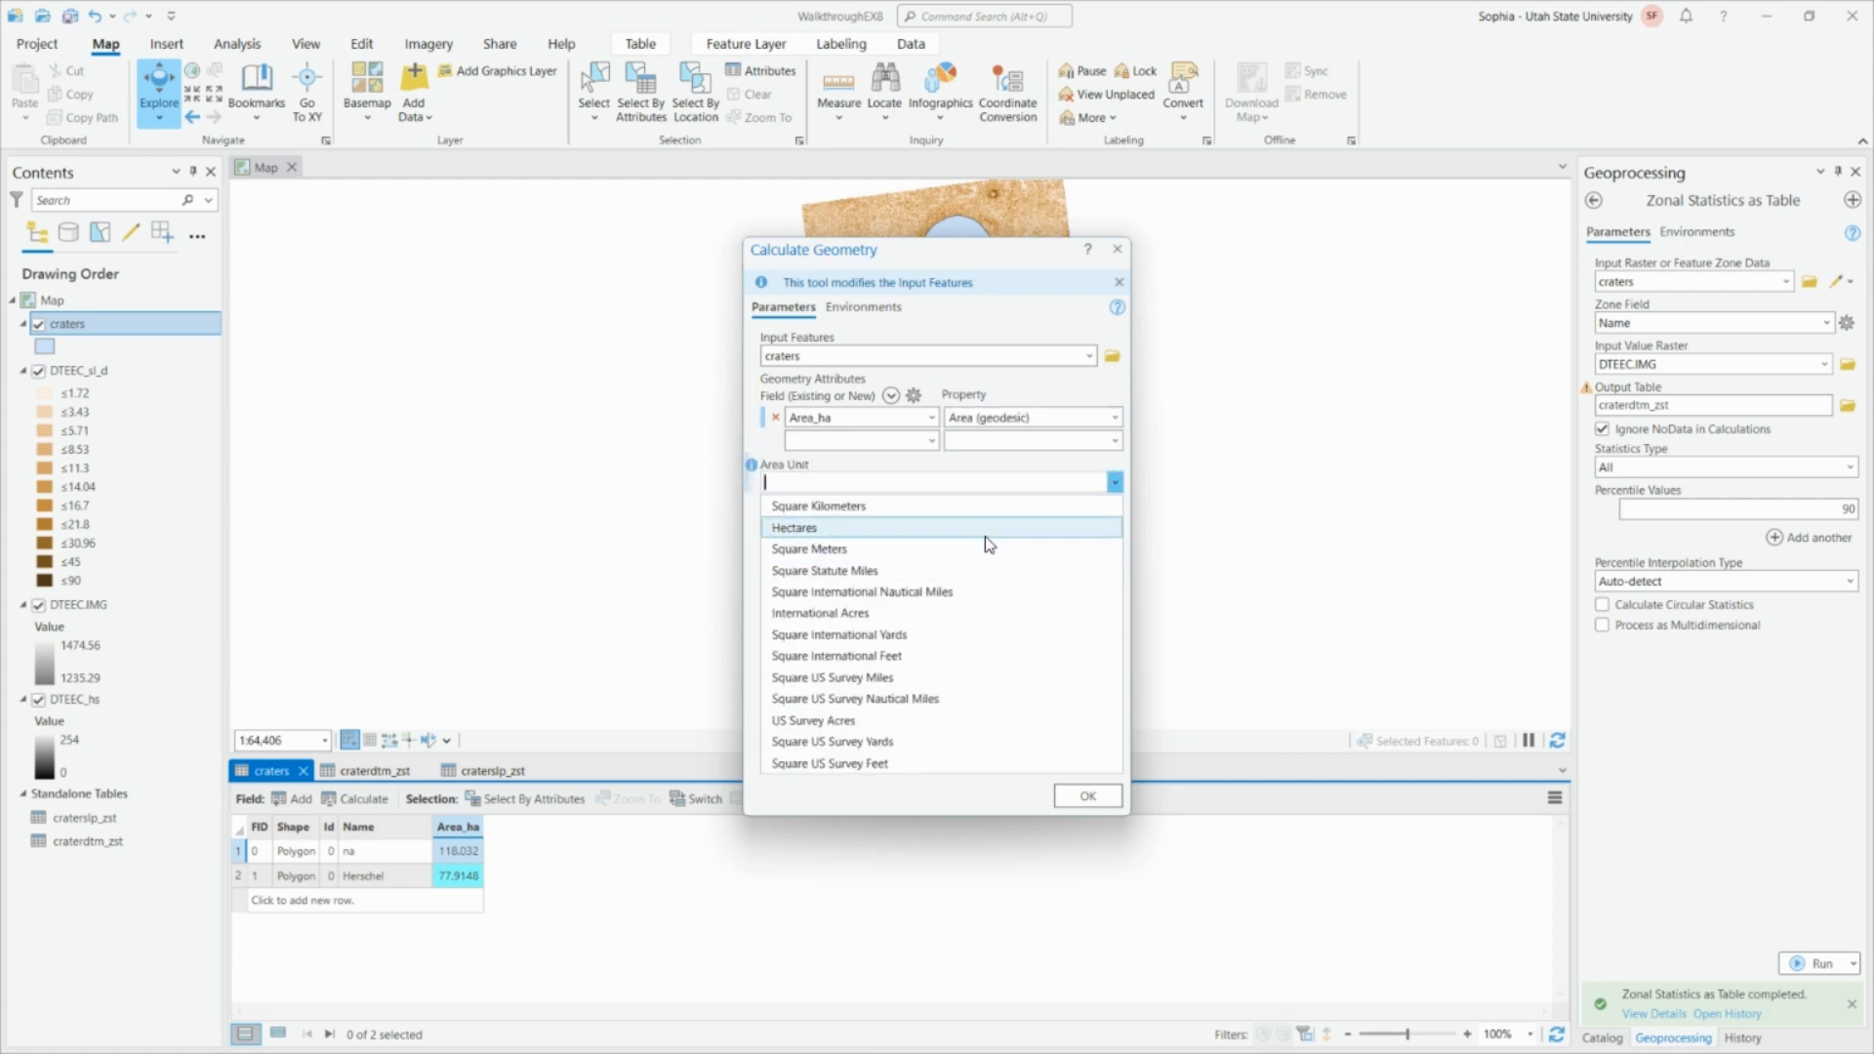
click(913, 529)
click(1088, 523)
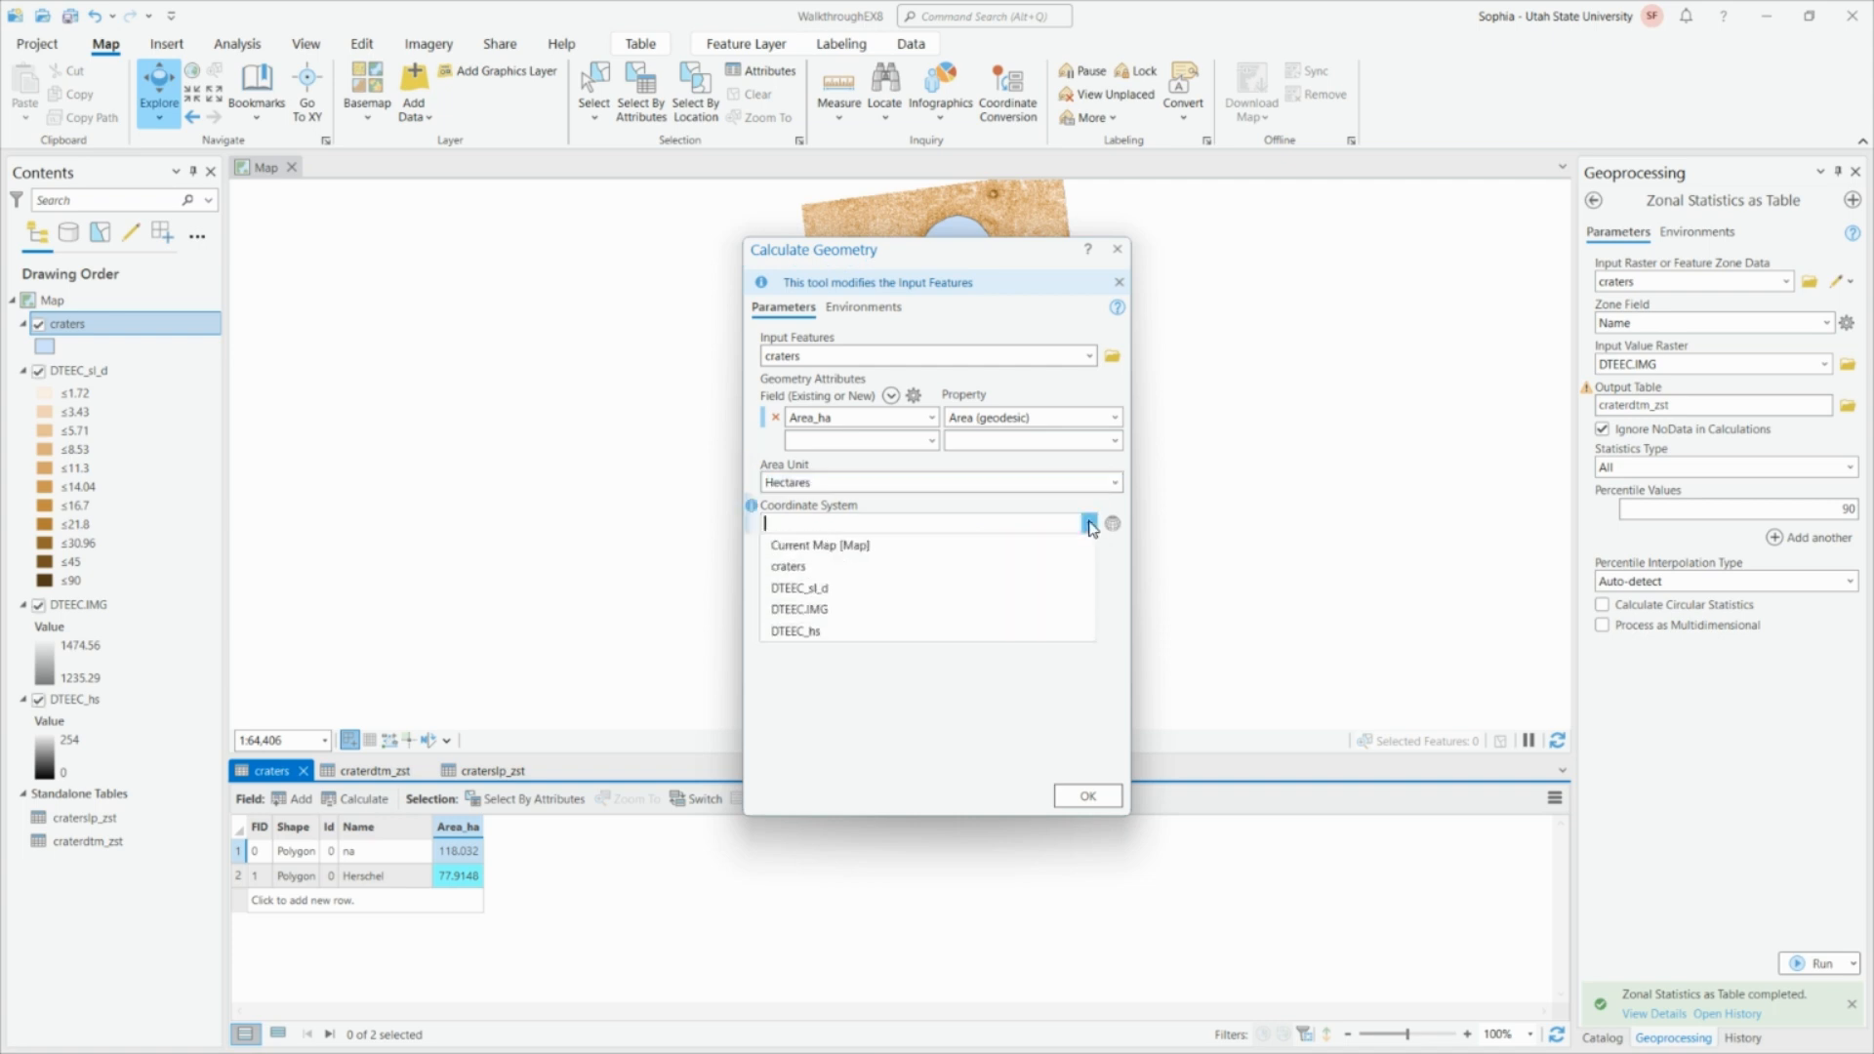
click(843, 614)
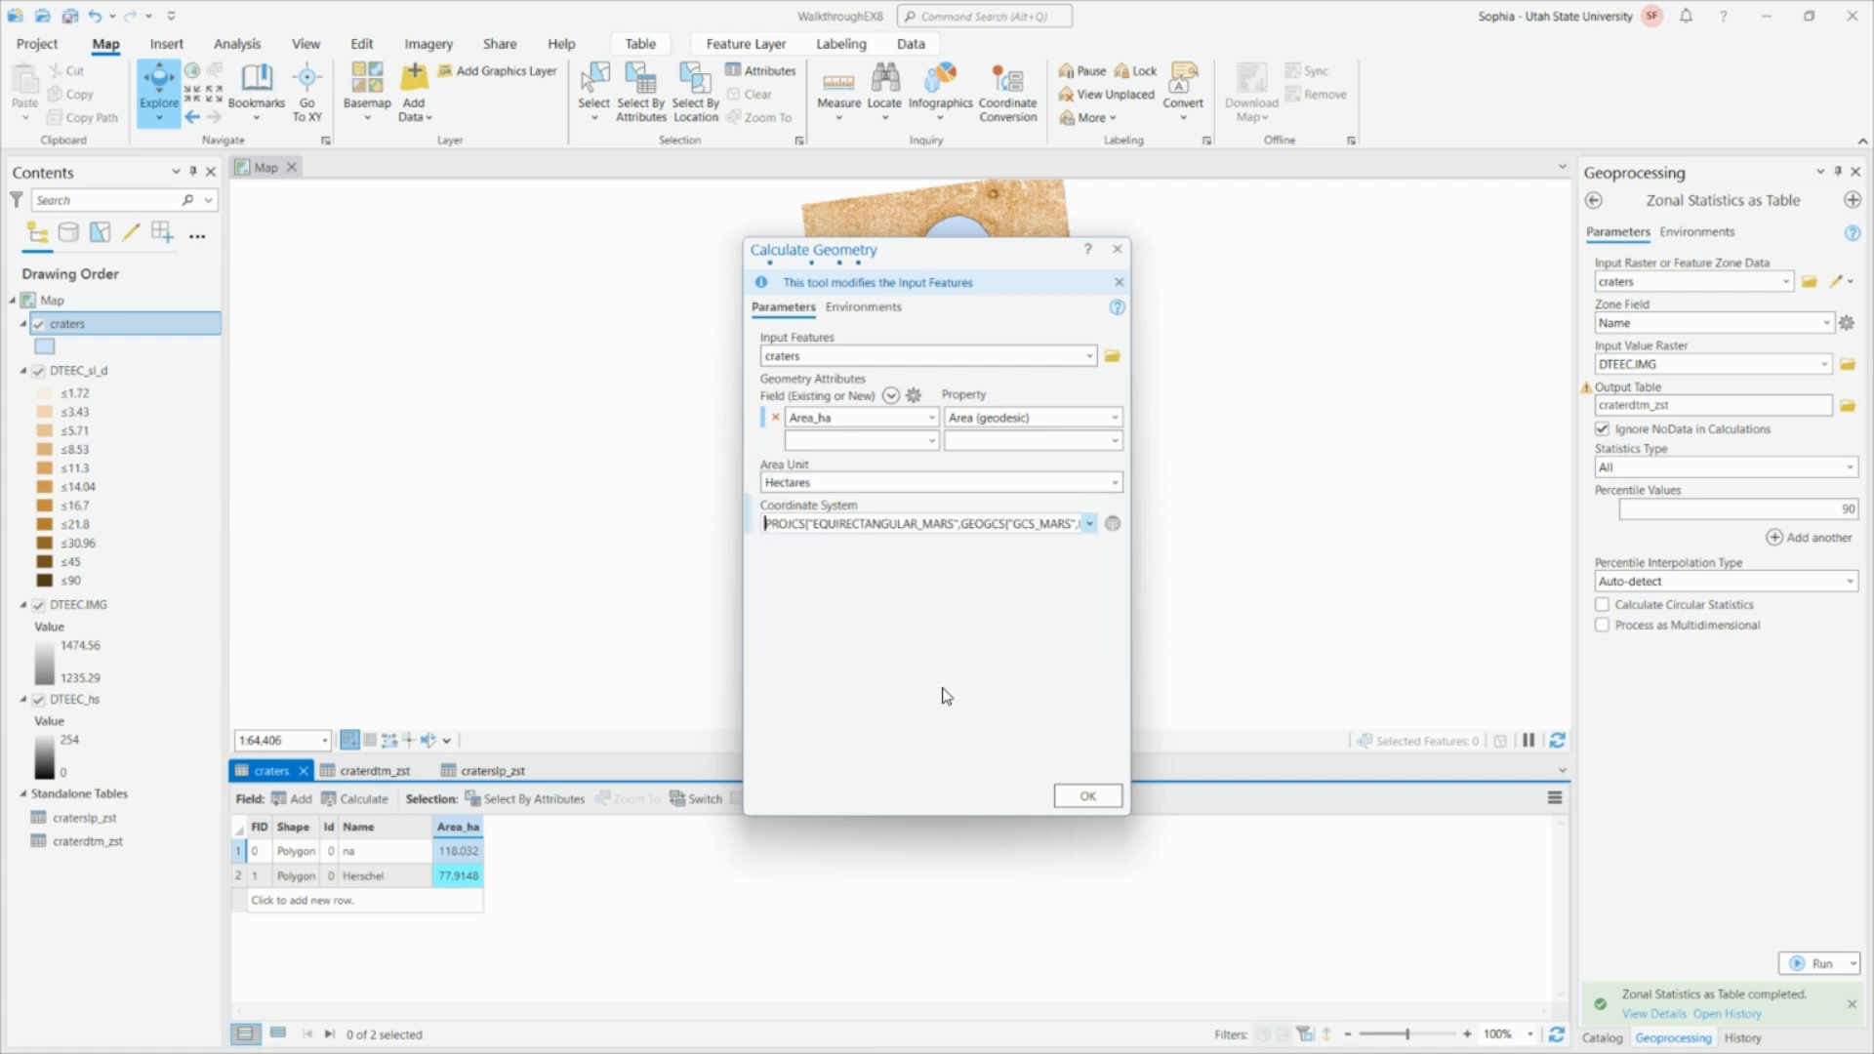
click(1117, 249)
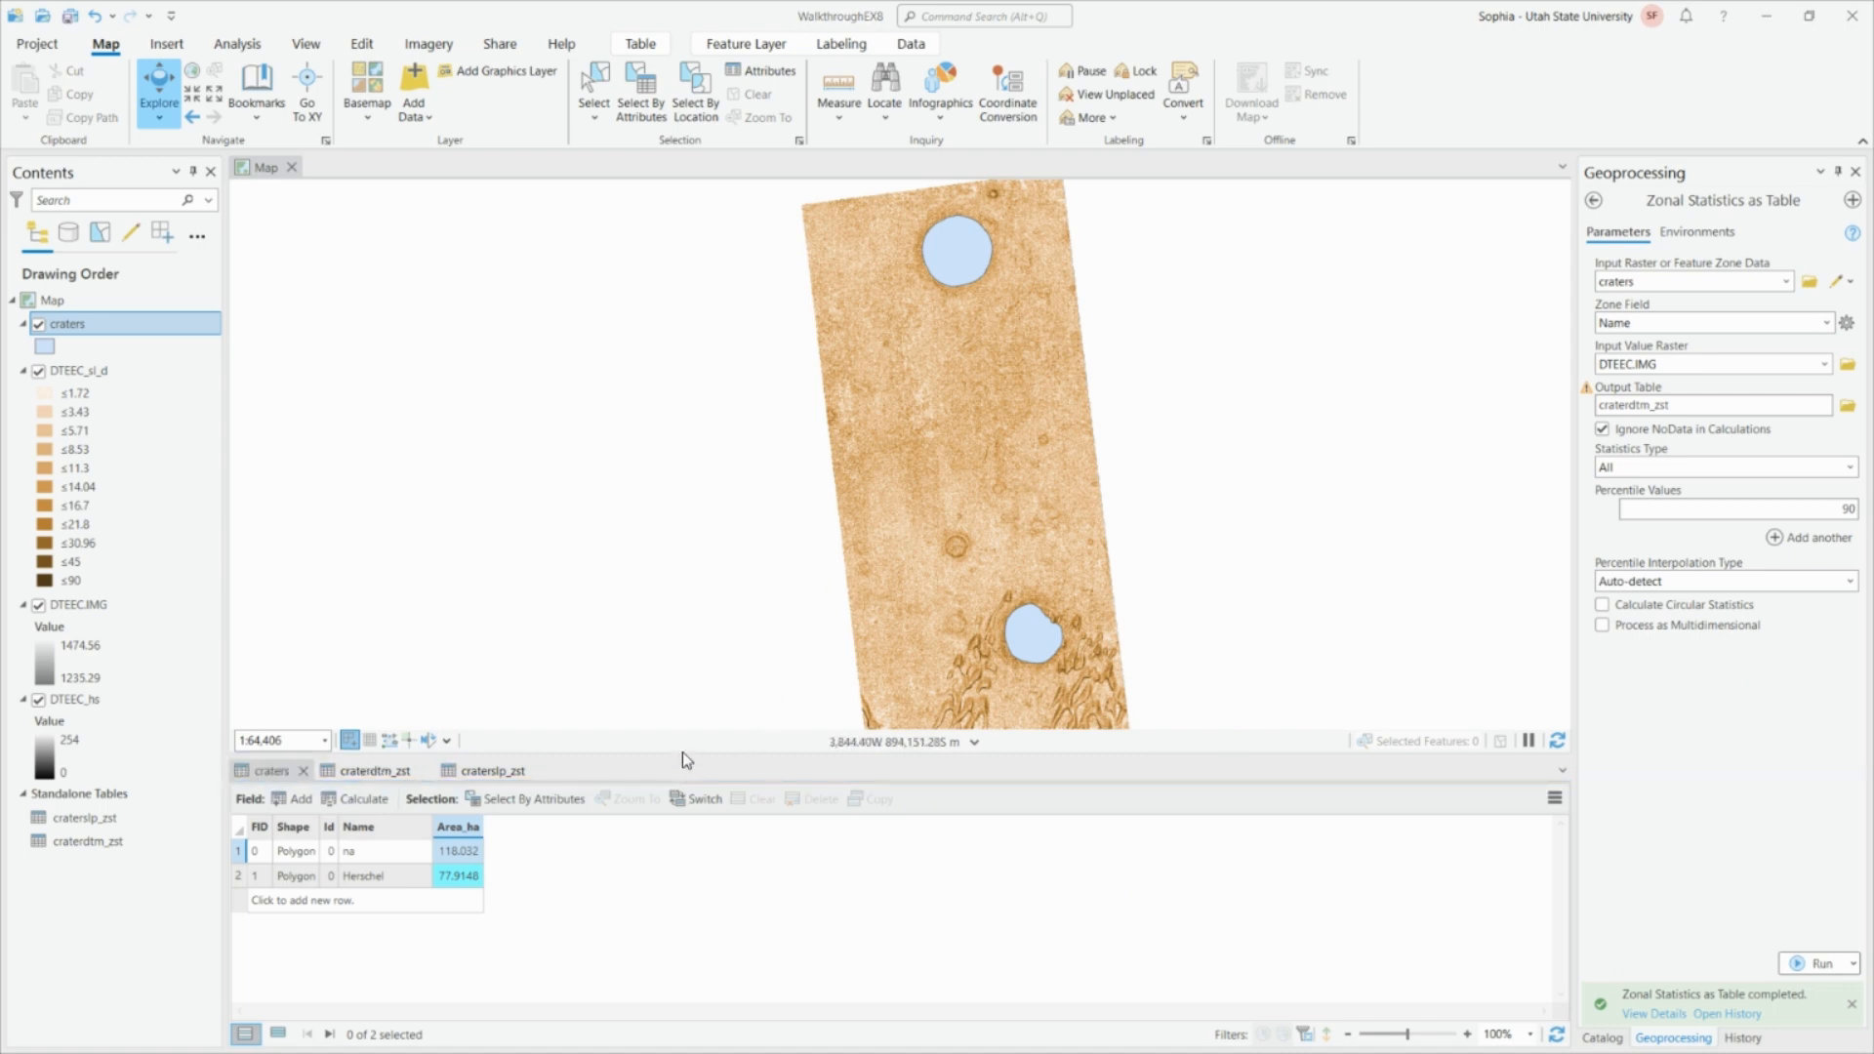
Shrink the table area below the map and hide the craters and DTEEC_sl_d layers.
drag(681, 756, 677, 887)
drag(1168, 500, 1113, 494)
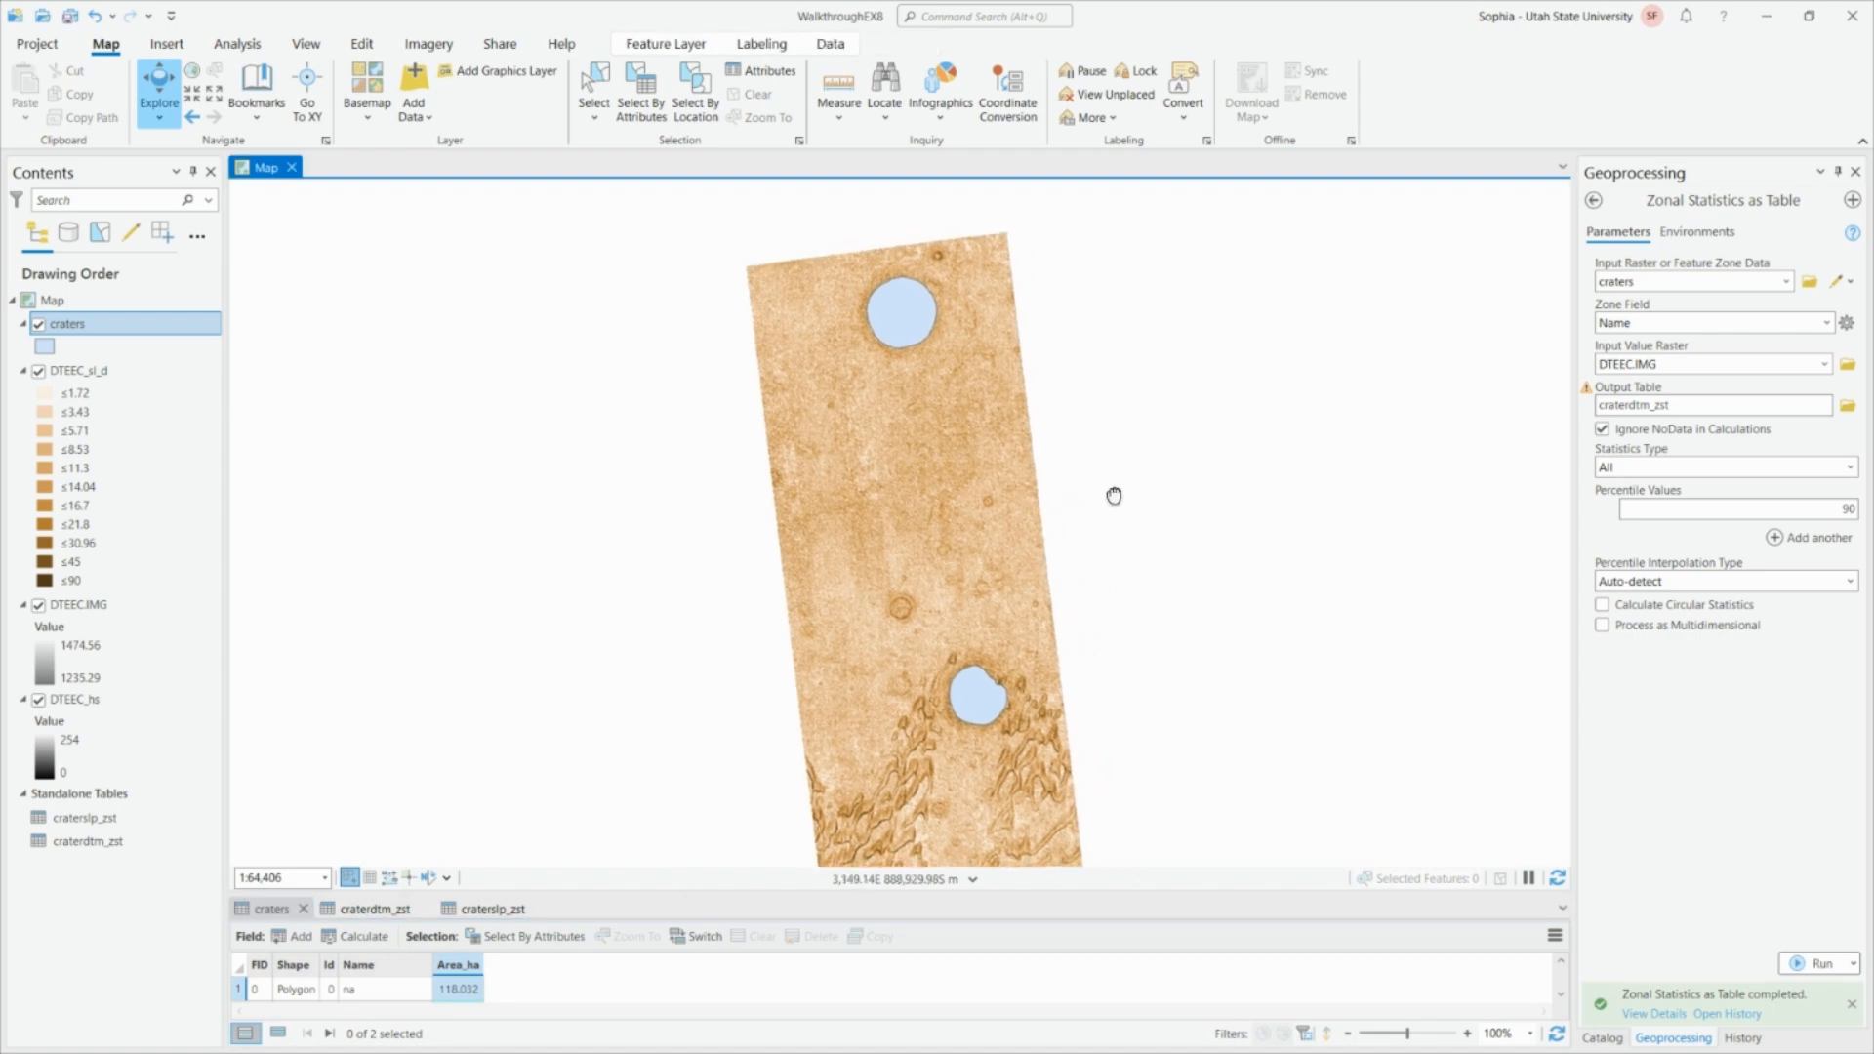
click(39, 324)
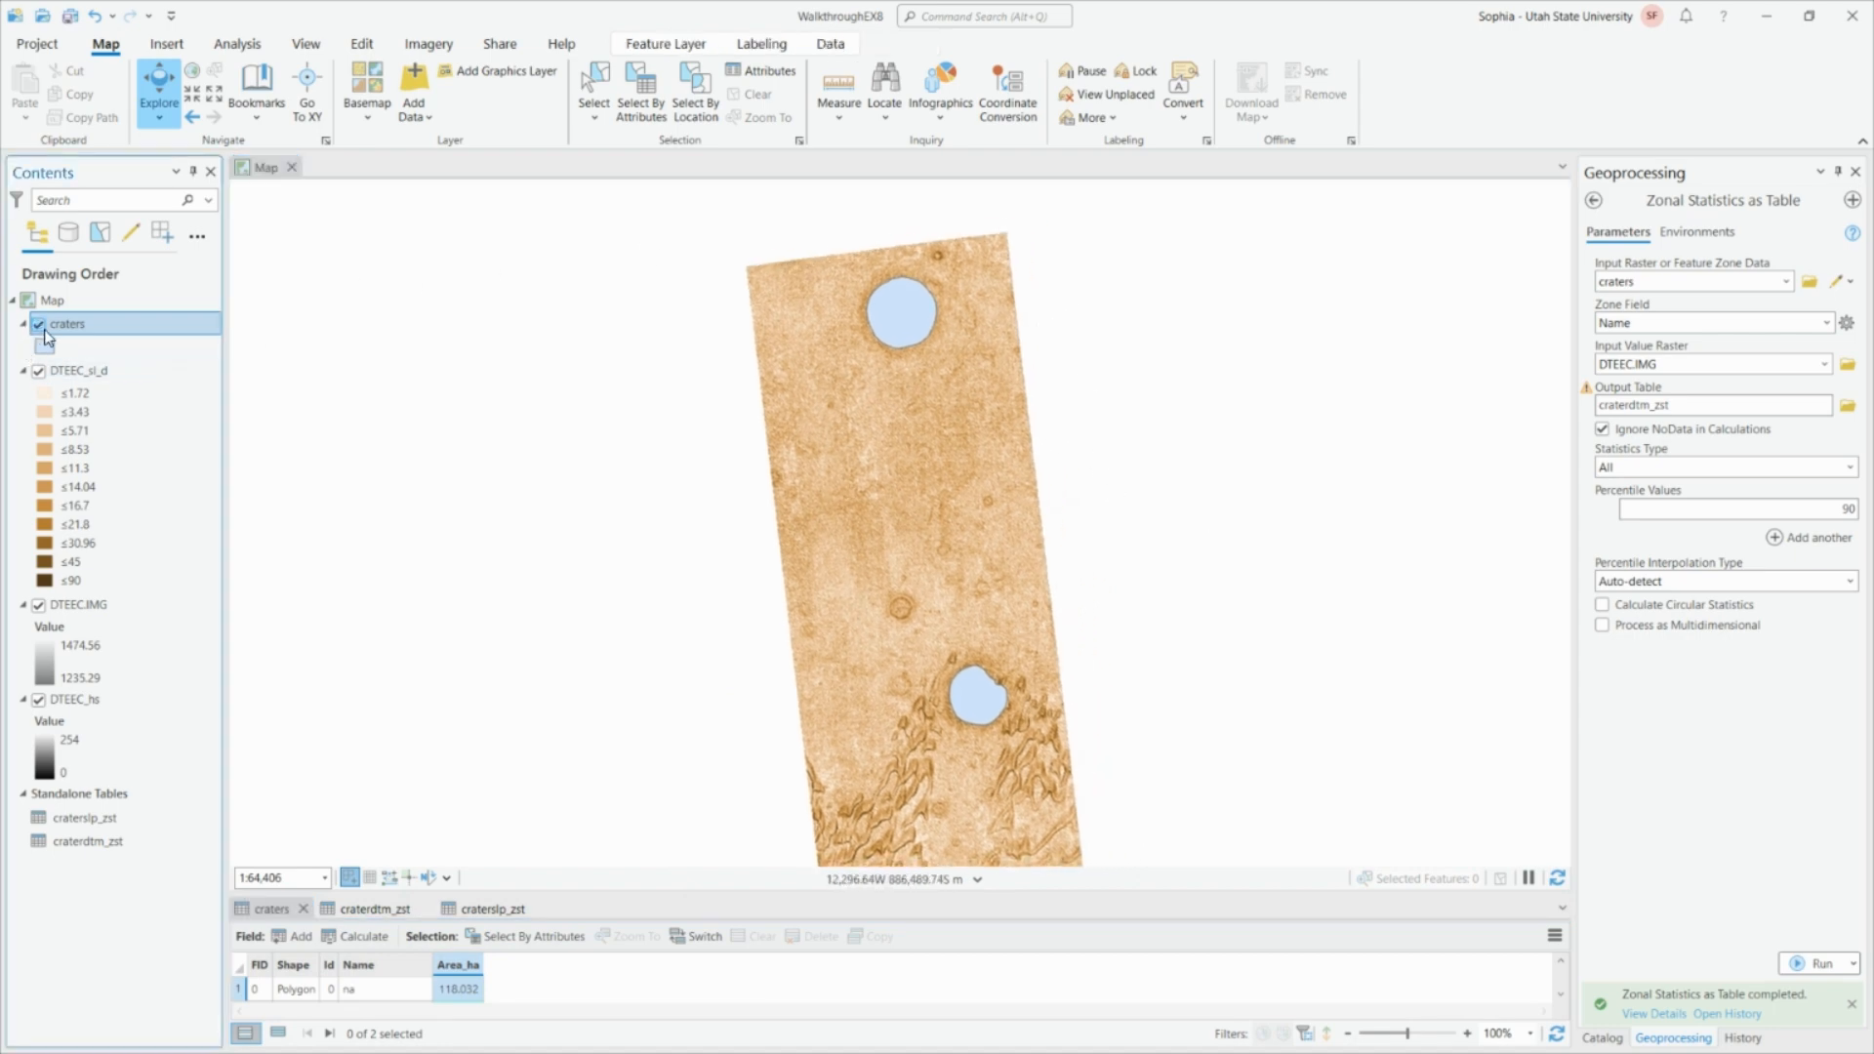
click(39, 371)
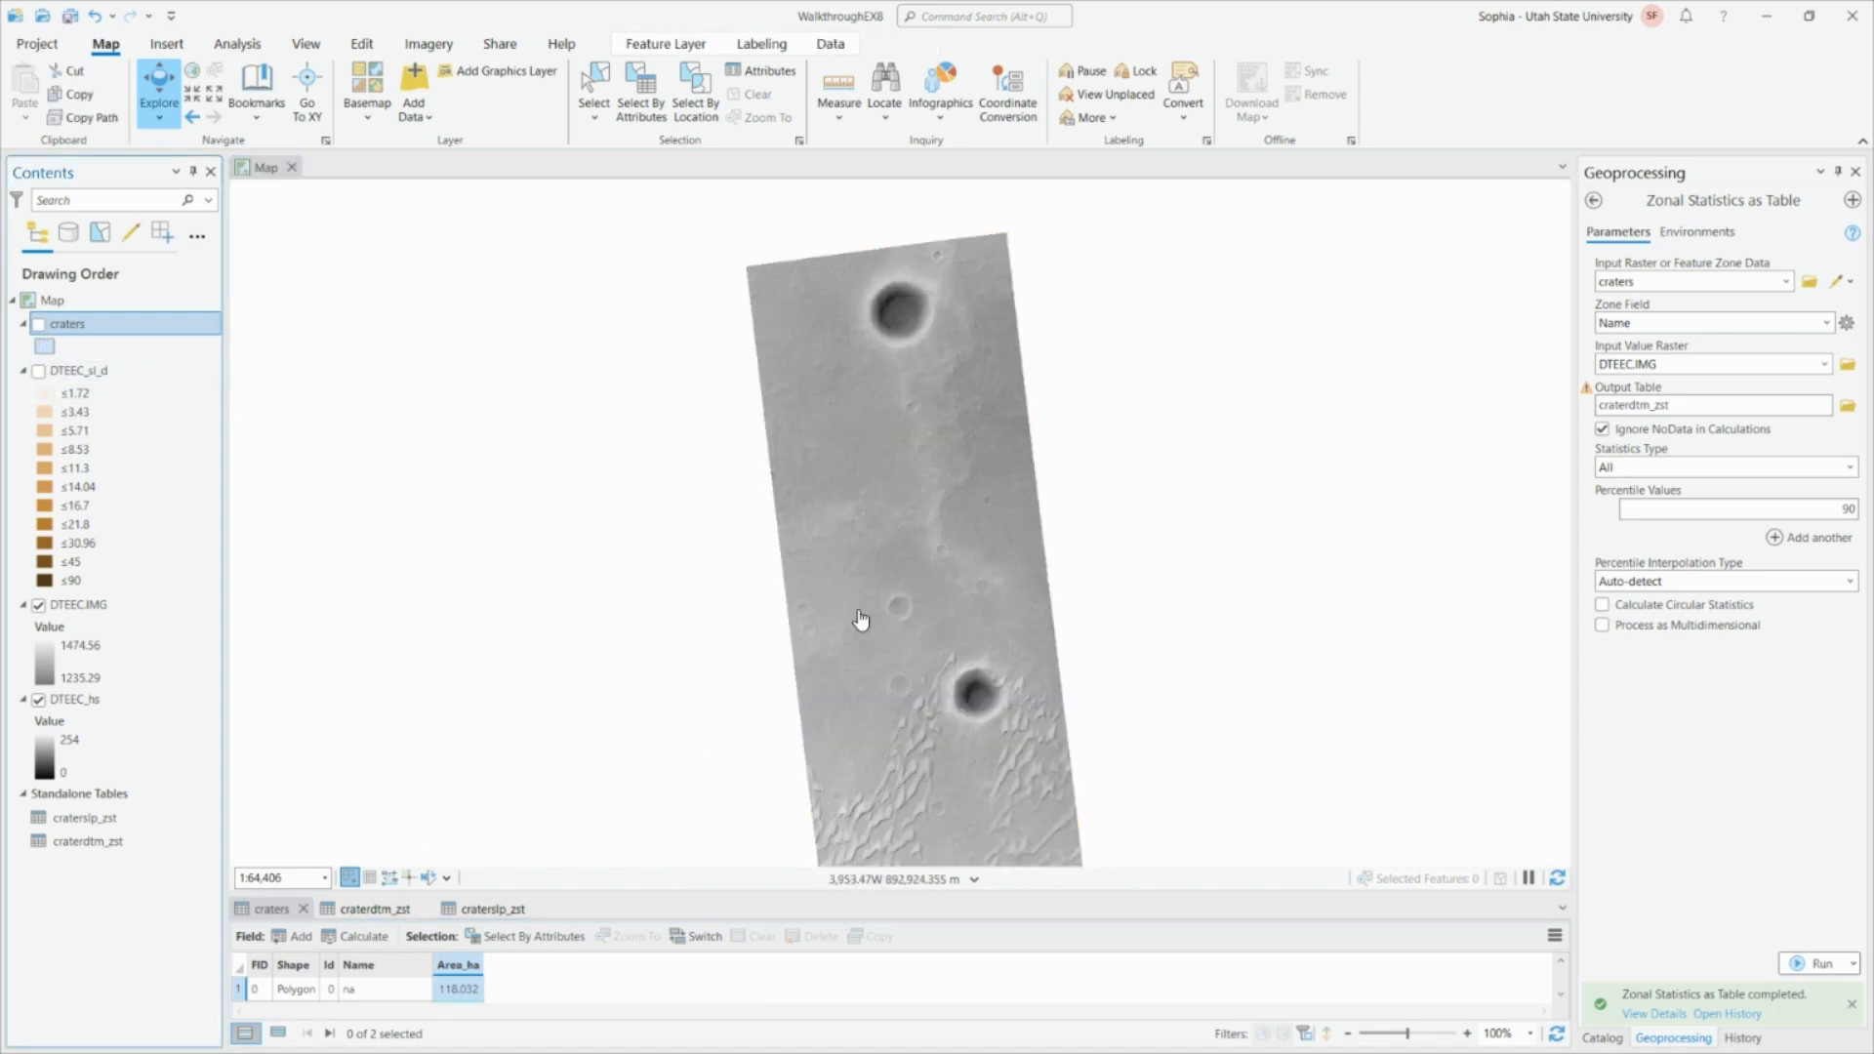
Open the symbology of the DTEEC.IMG layer and choose Stretch as its primary symbology.
click(93, 606)
right_click(92, 609)
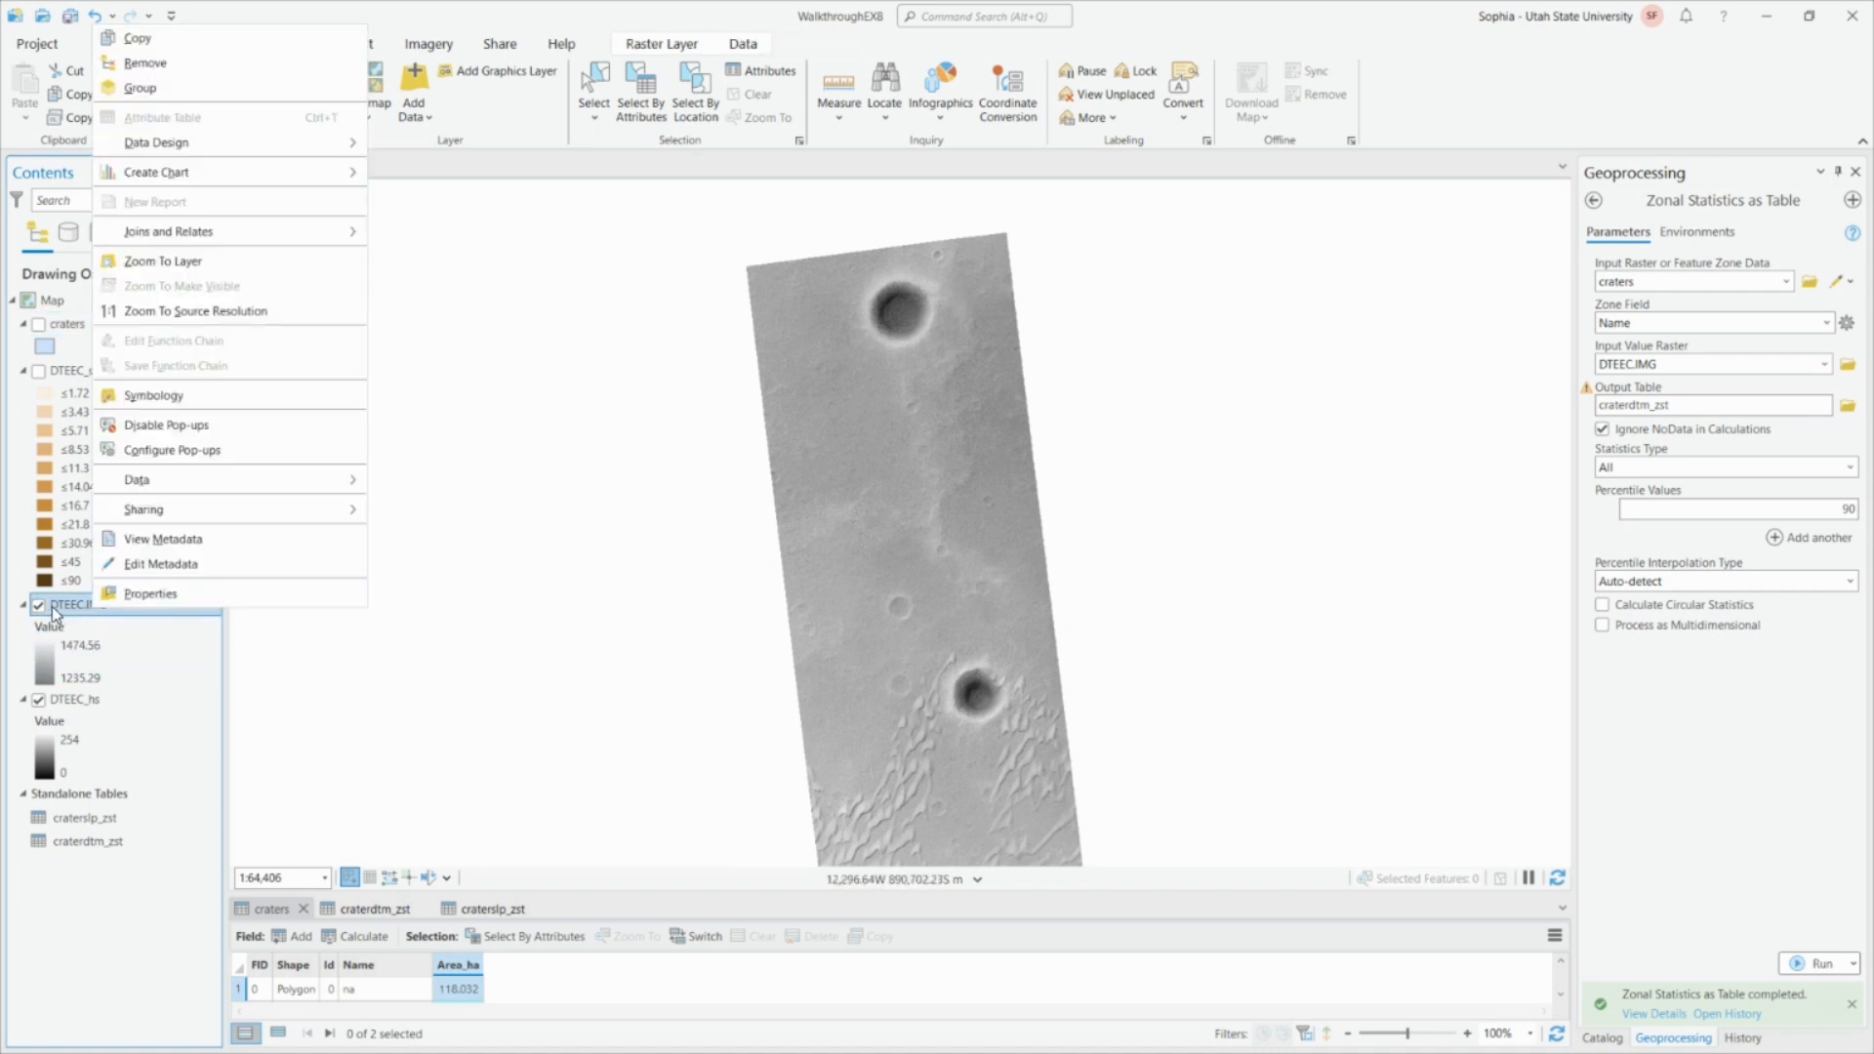
click(196, 395)
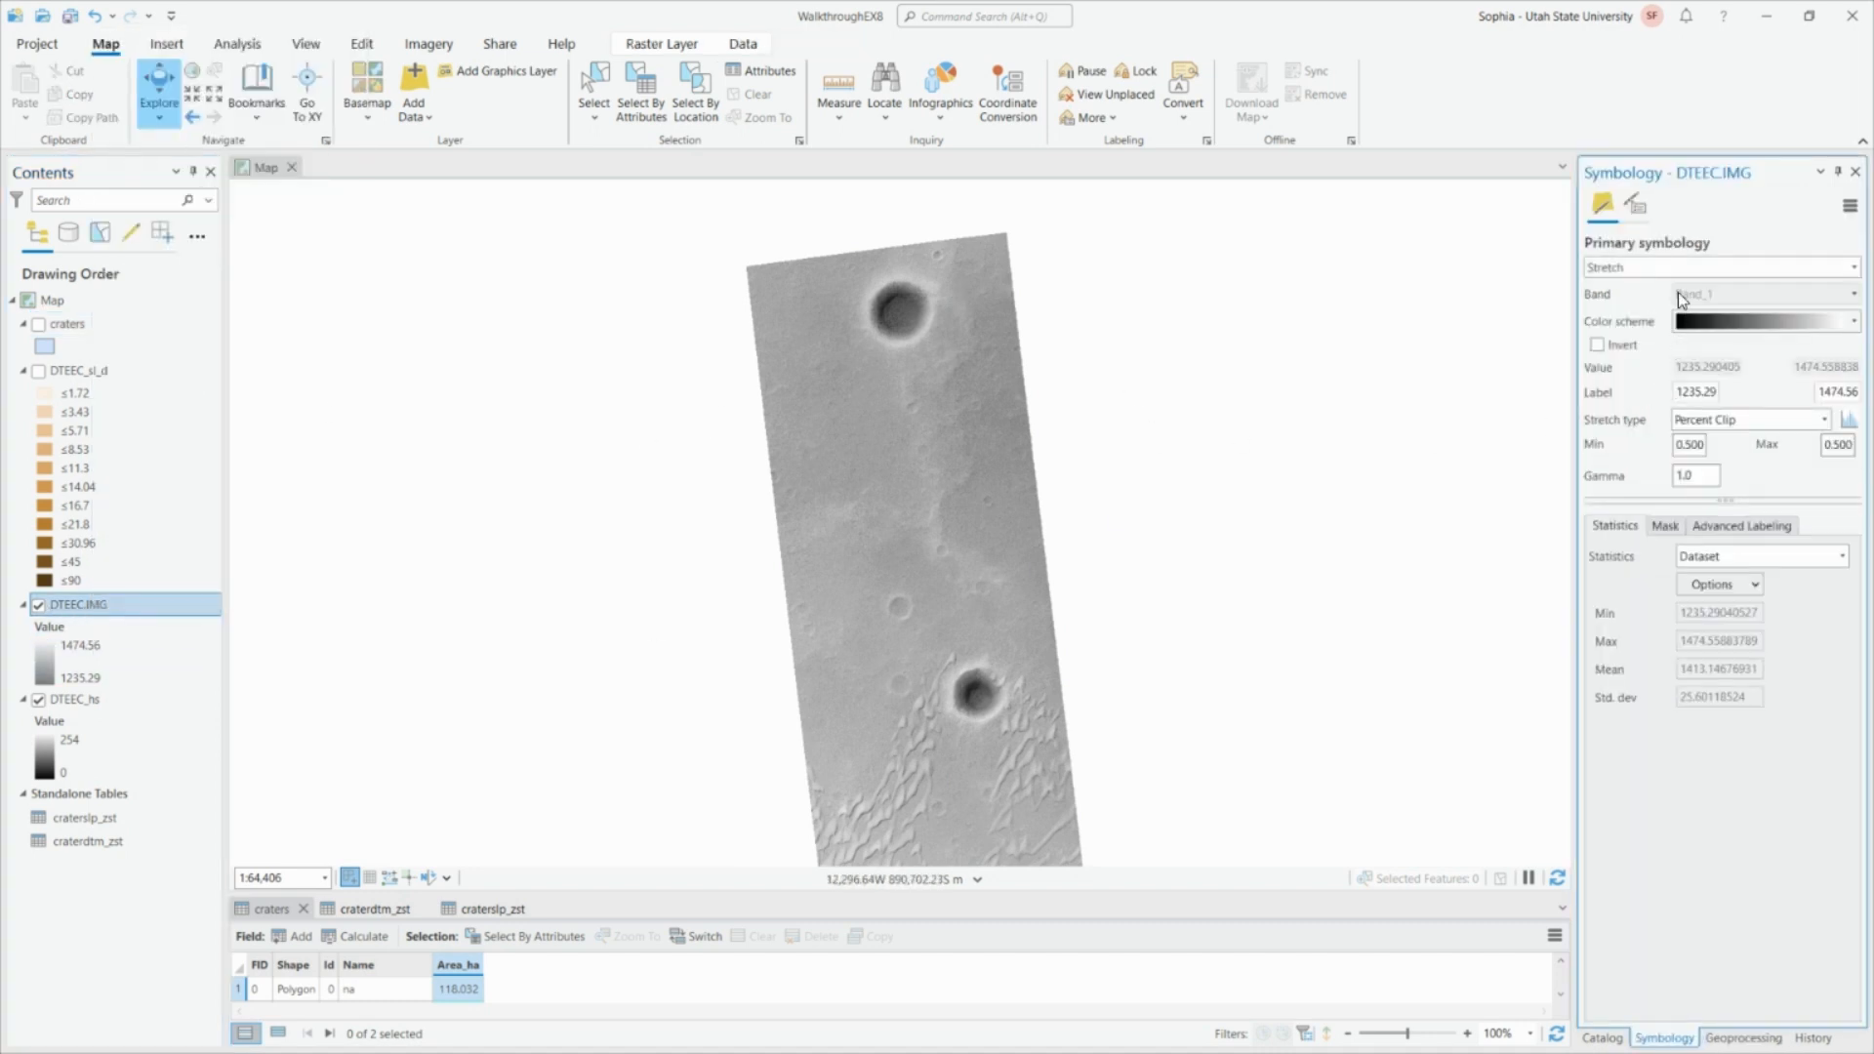
click(1851, 270)
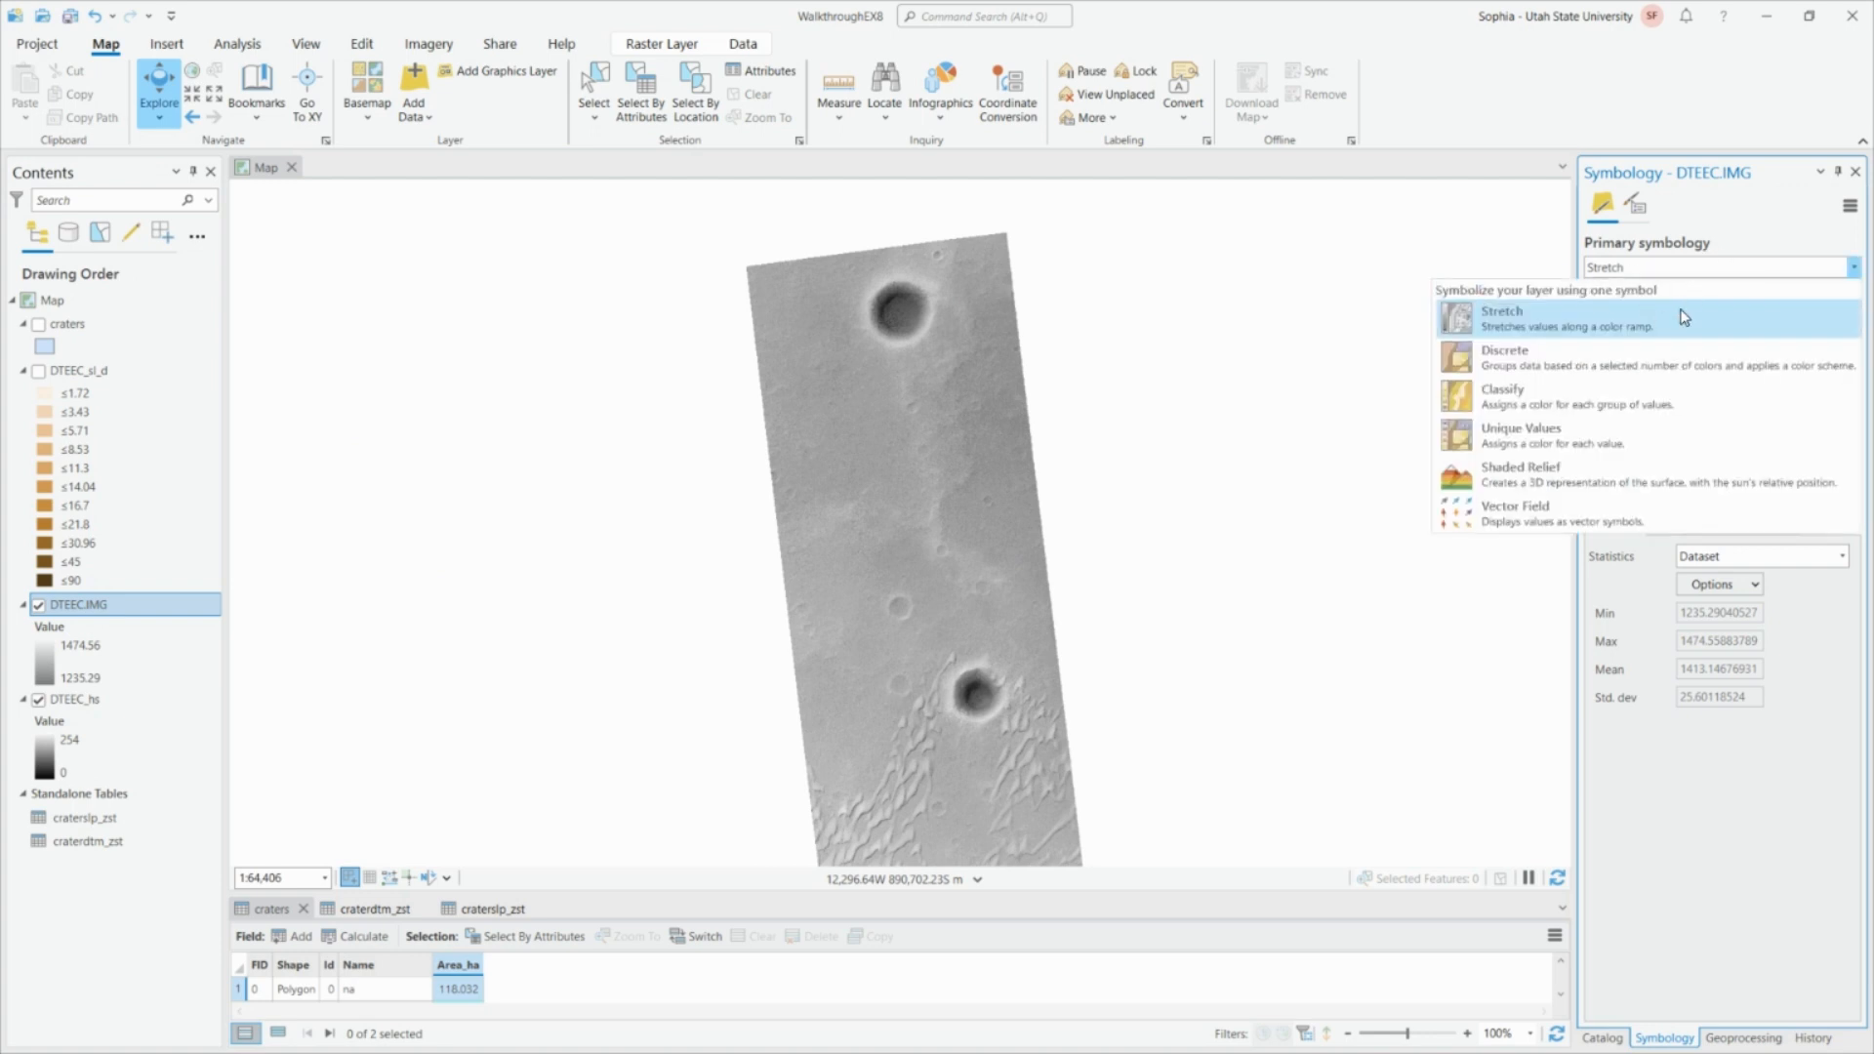
click(1682, 317)
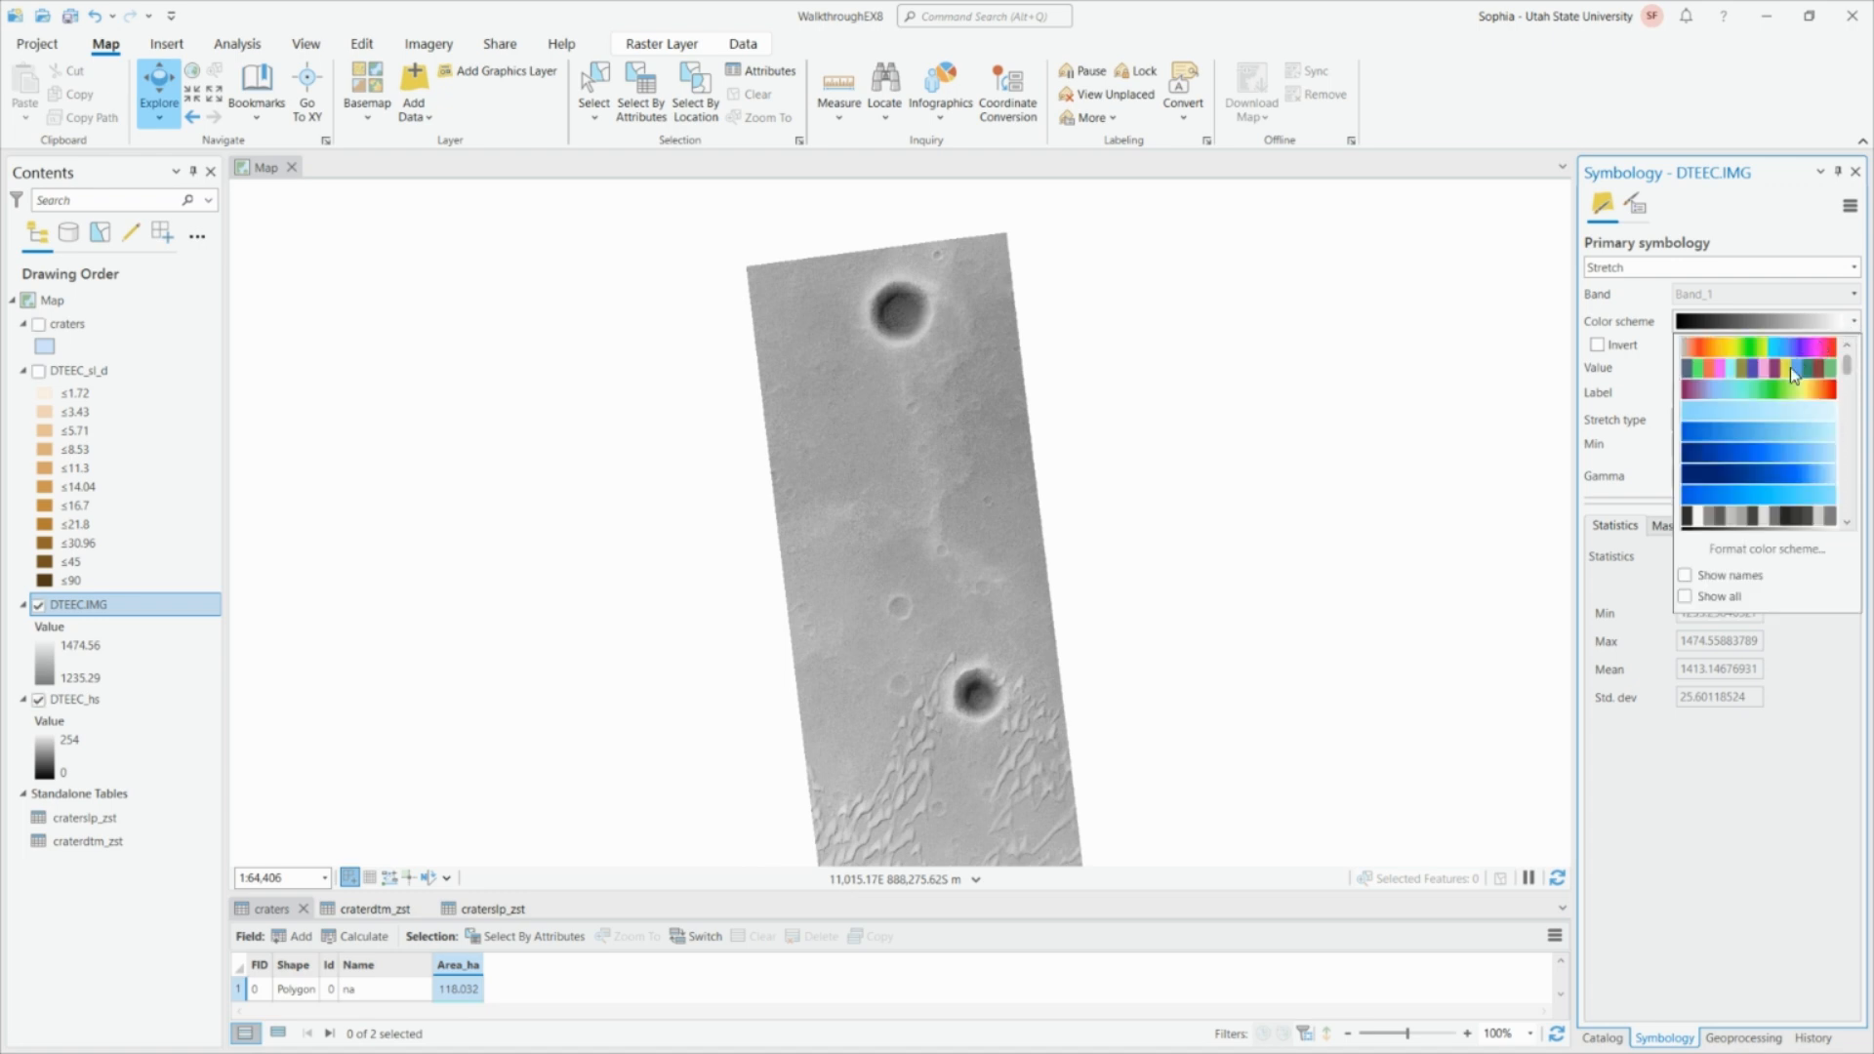
Show the color scheme names, apply Oranges (Continuous) to DTEEC.IMG and invert the color scheme.
scroll(1813, 490, down, 3)
scroll(1787, 528, down, 6)
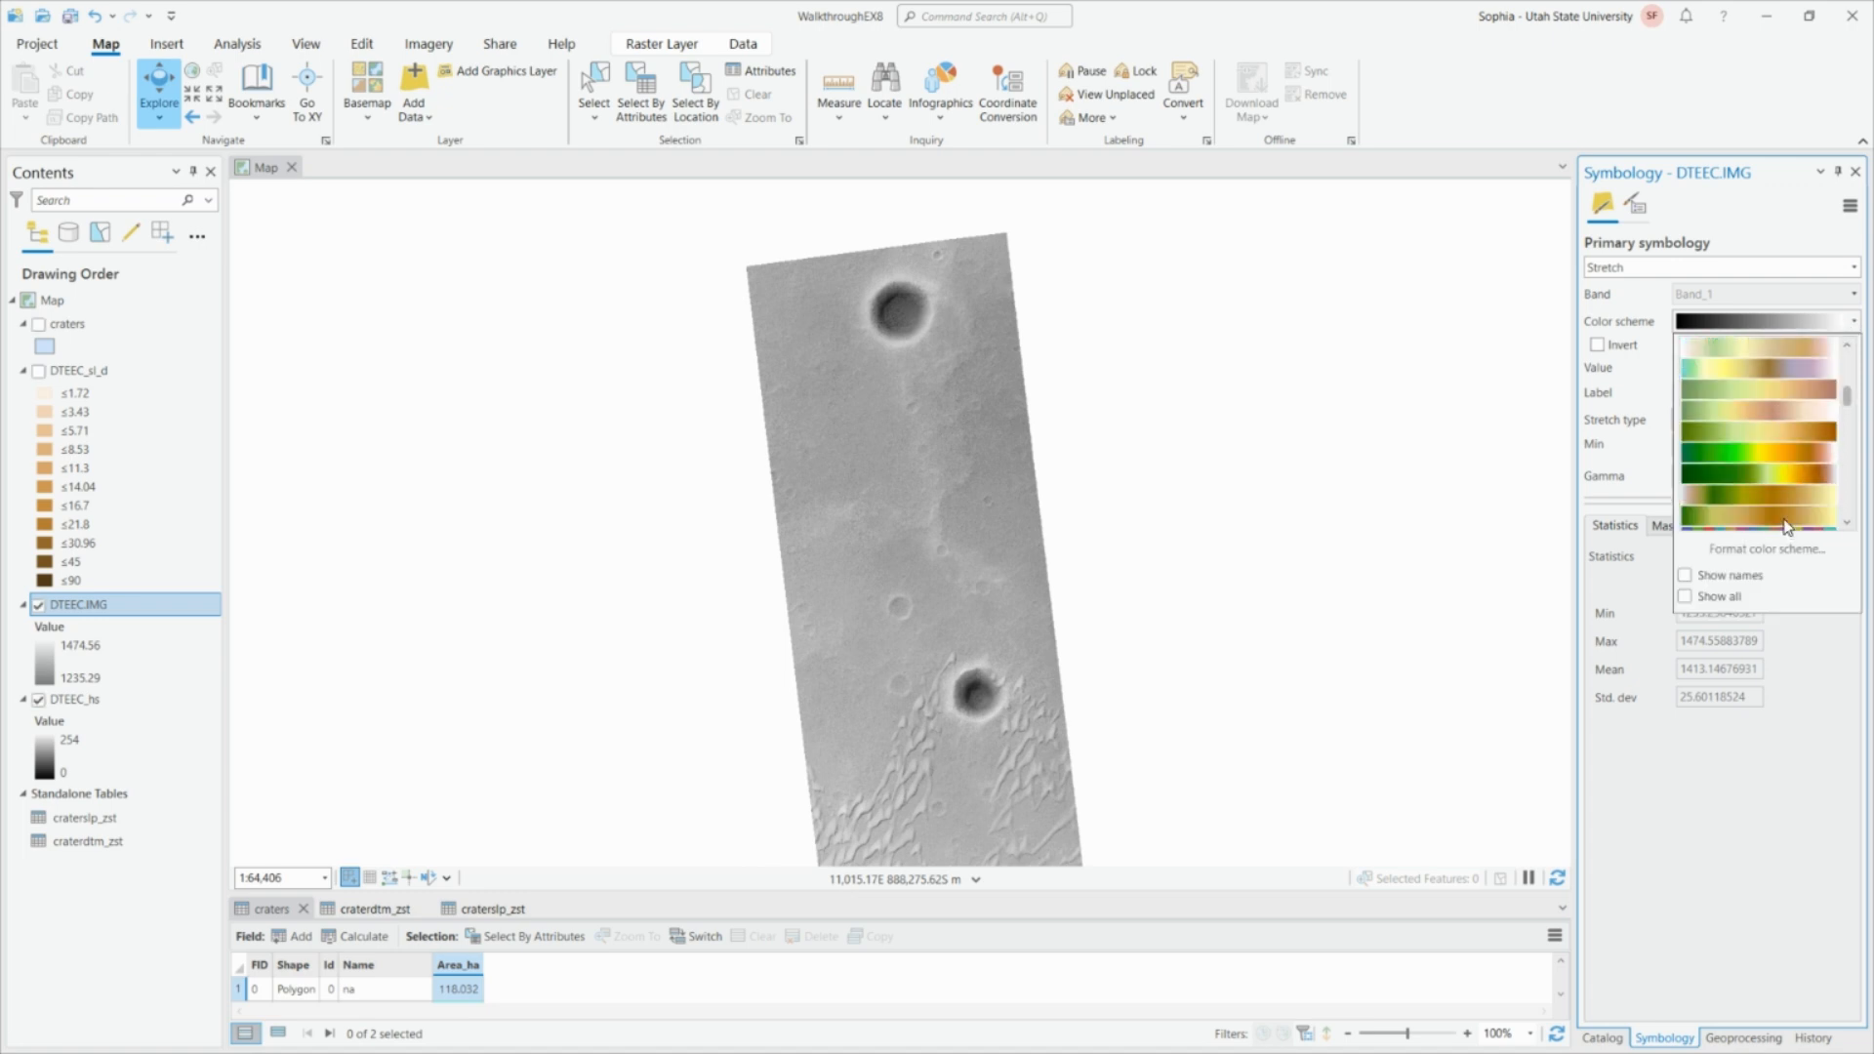
scroll(1809, 472, down, 3)
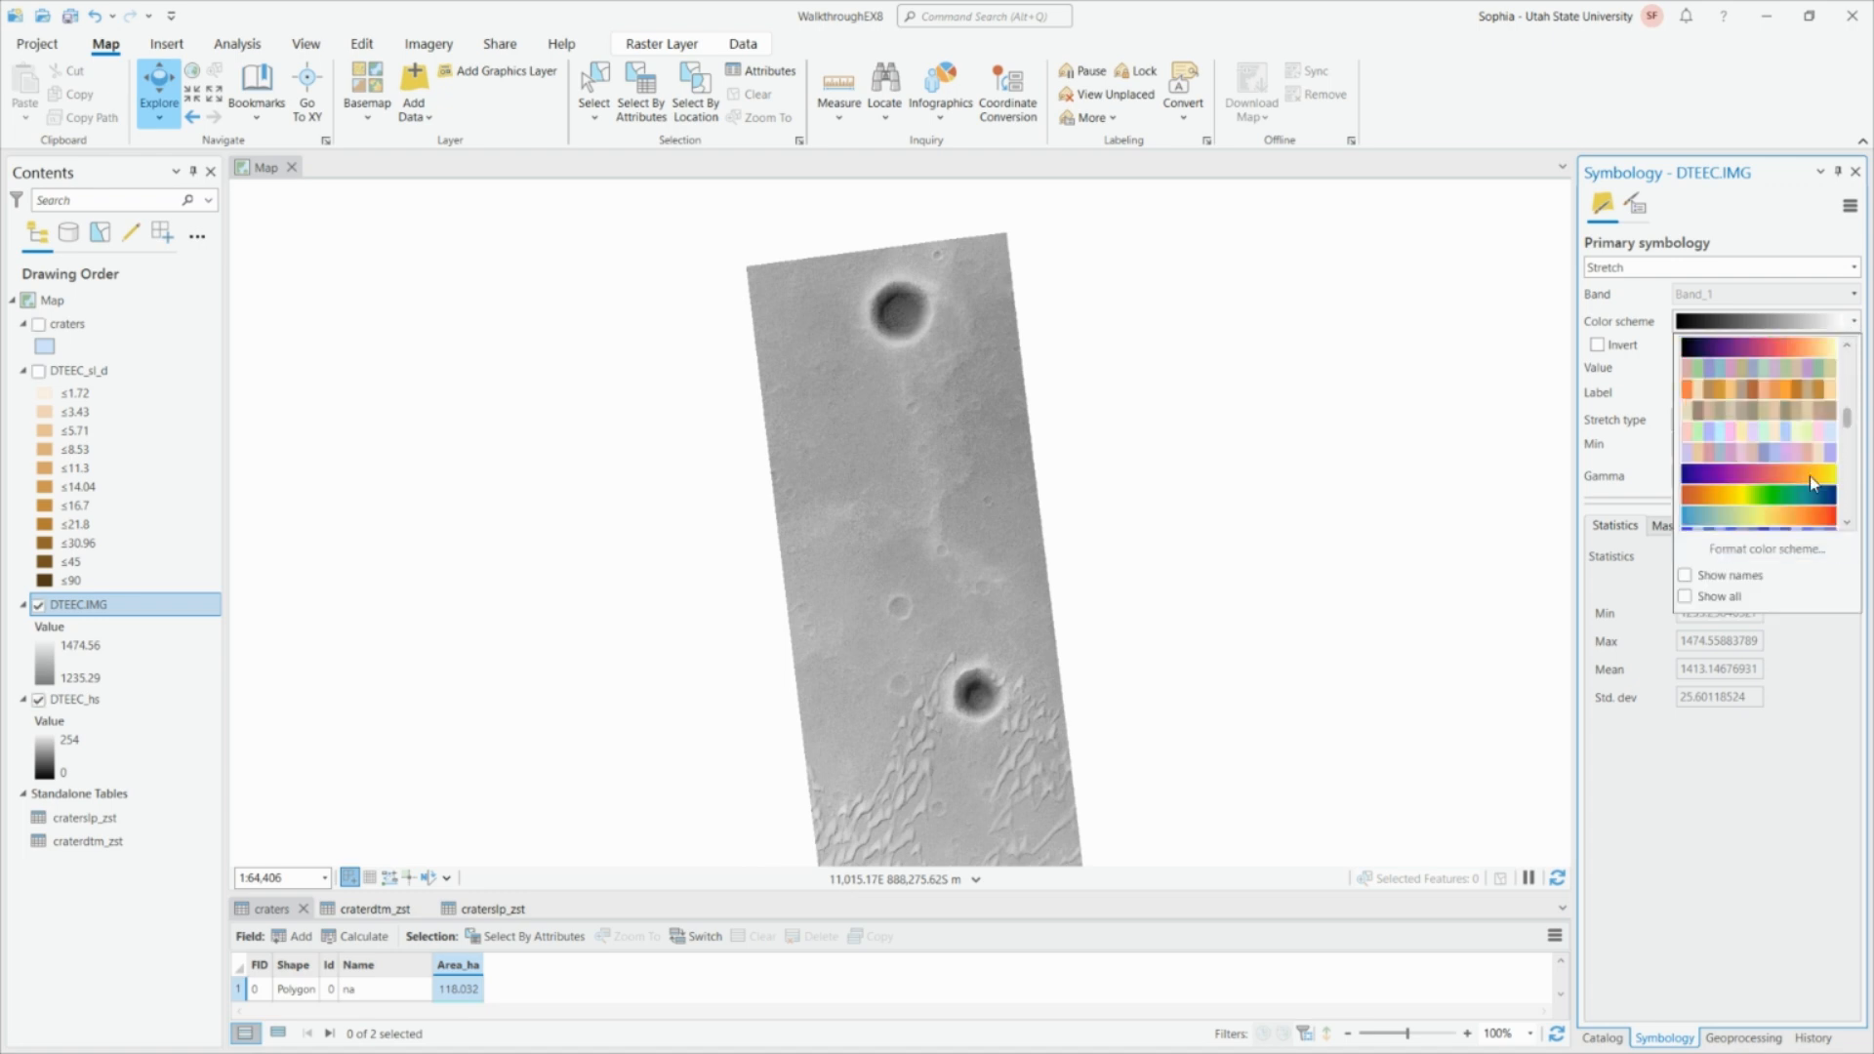
scroll(1813, 444, down, 3)
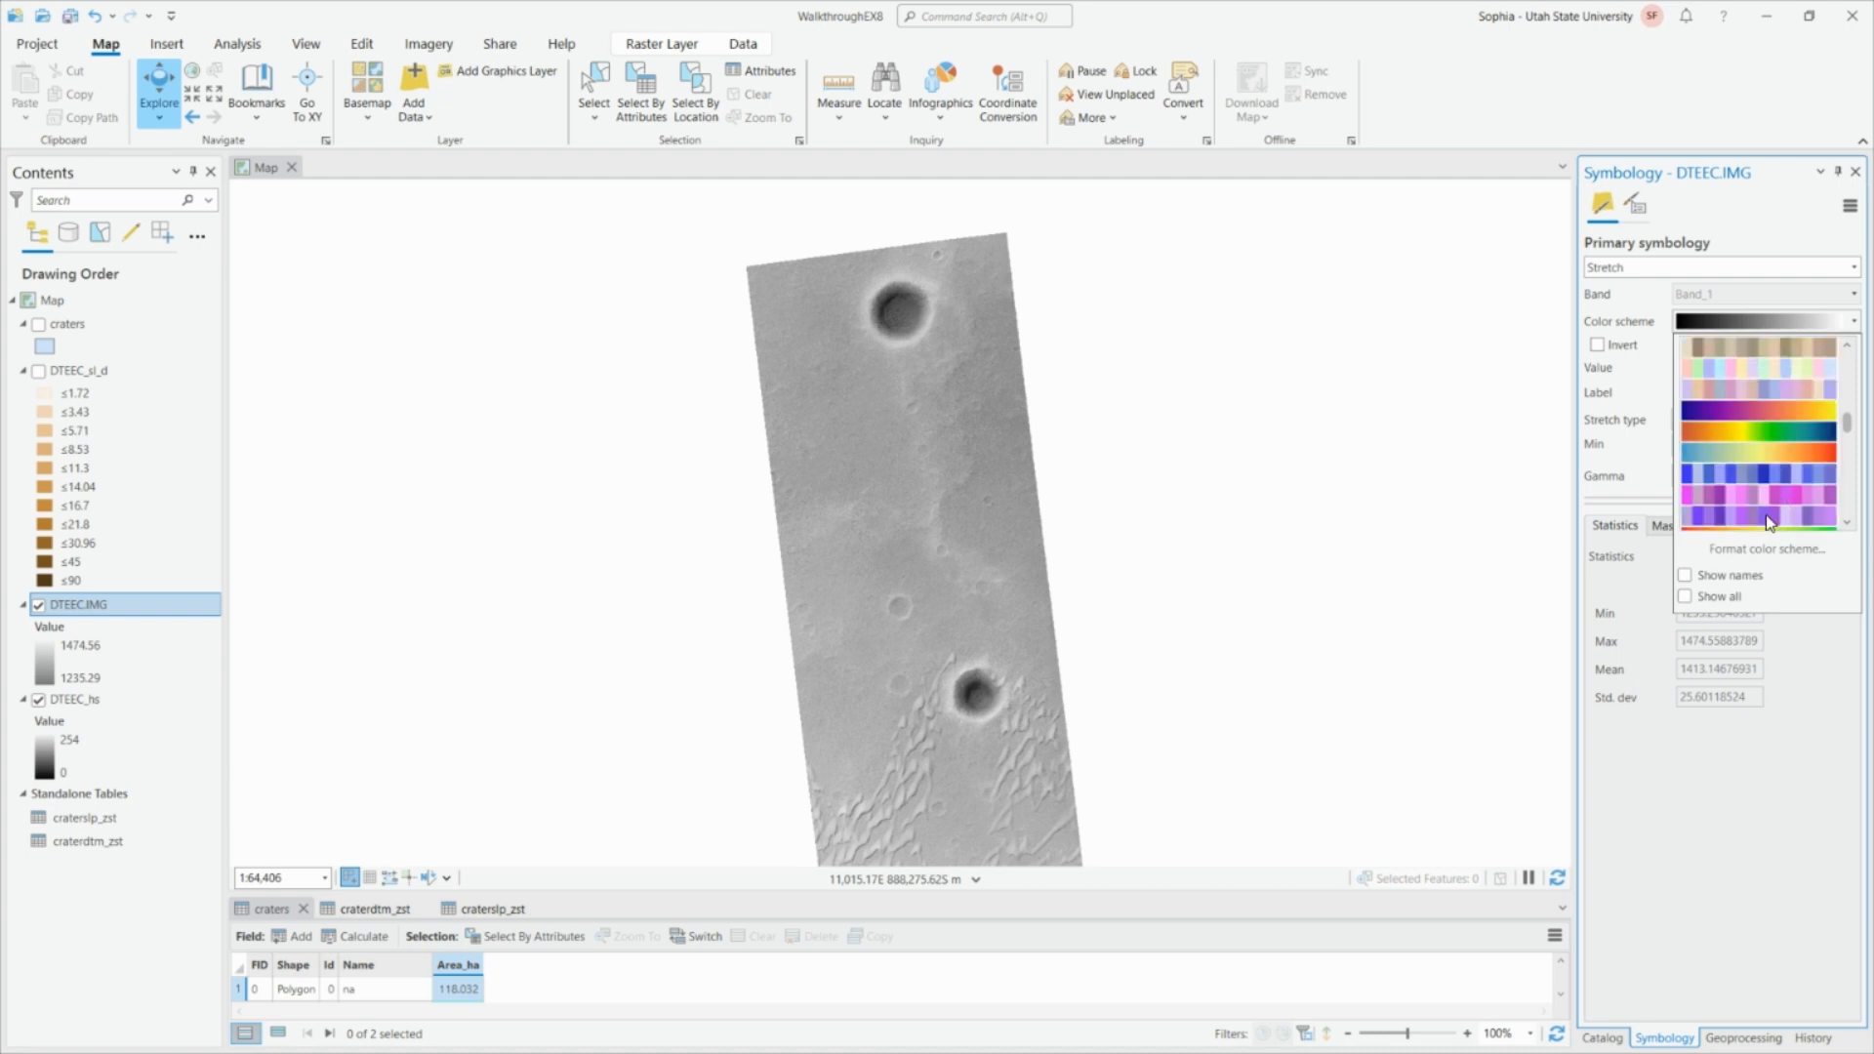
click(1684, 575)
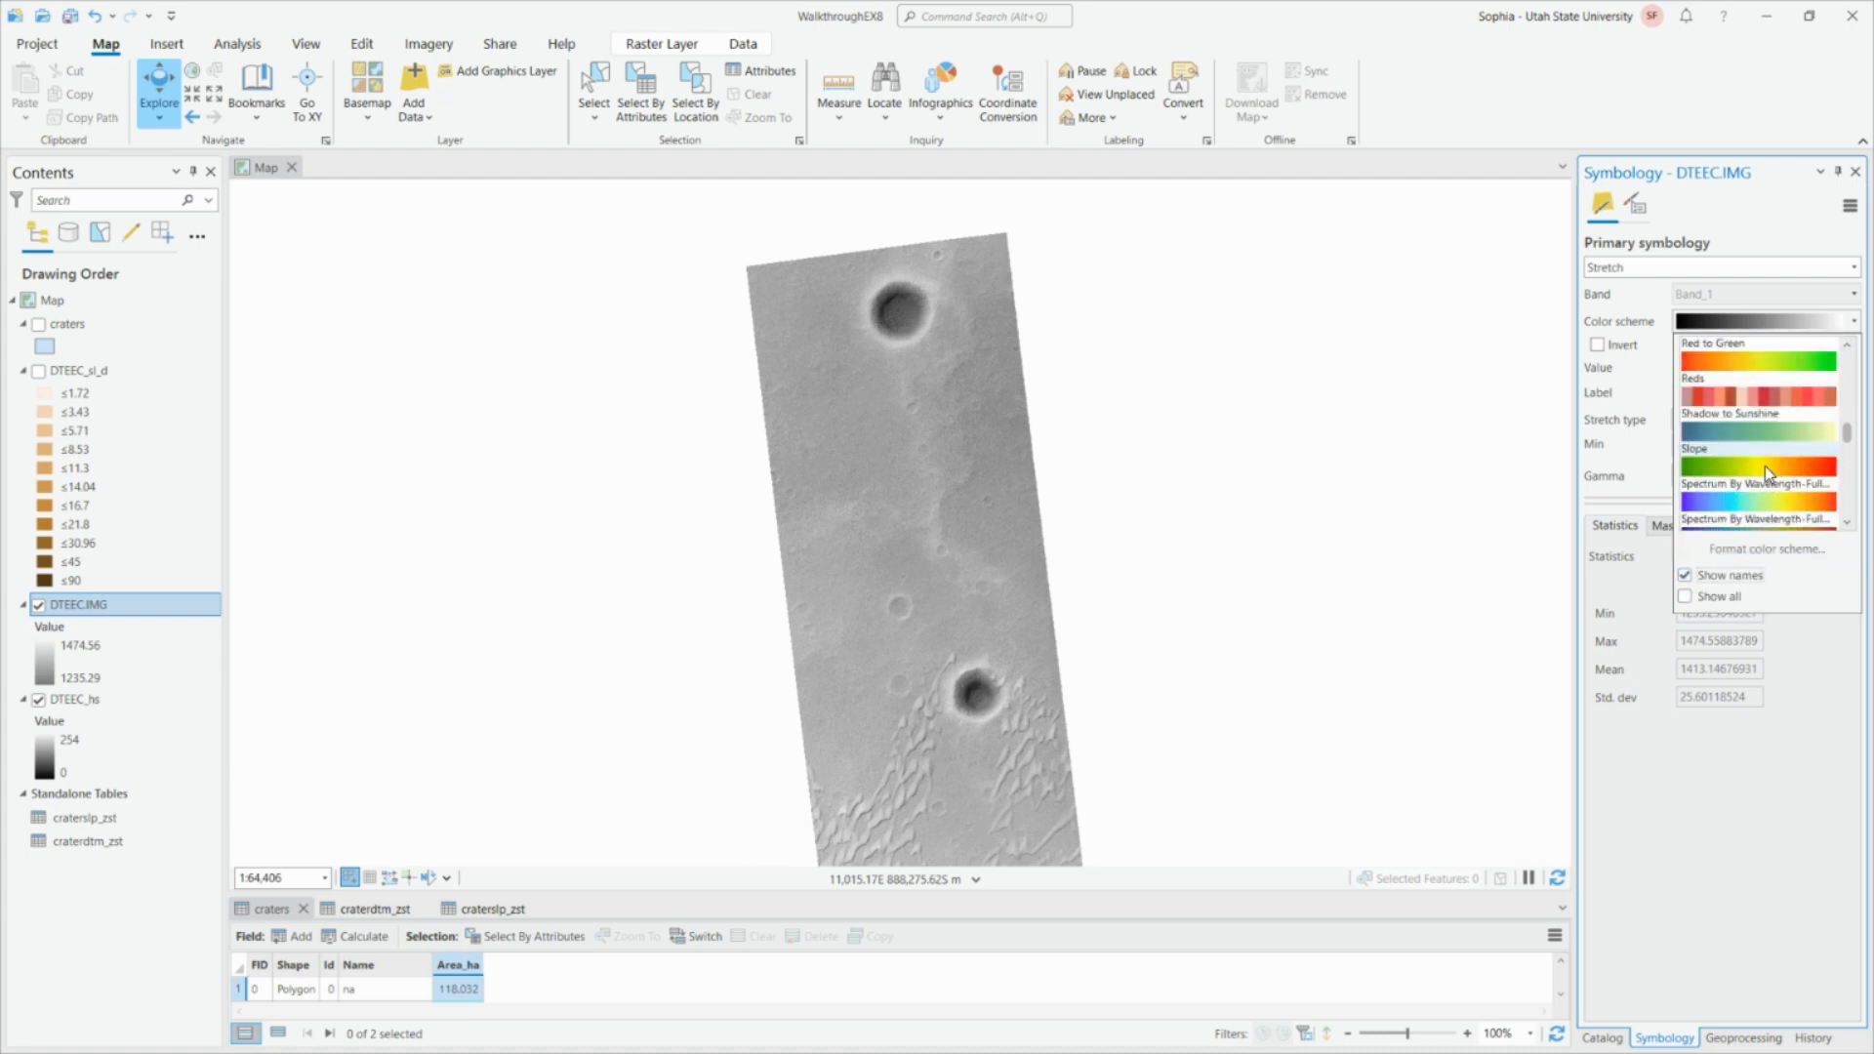
scroll(1765, 465, down, 5)
scroll(1766, 467, down, 4)
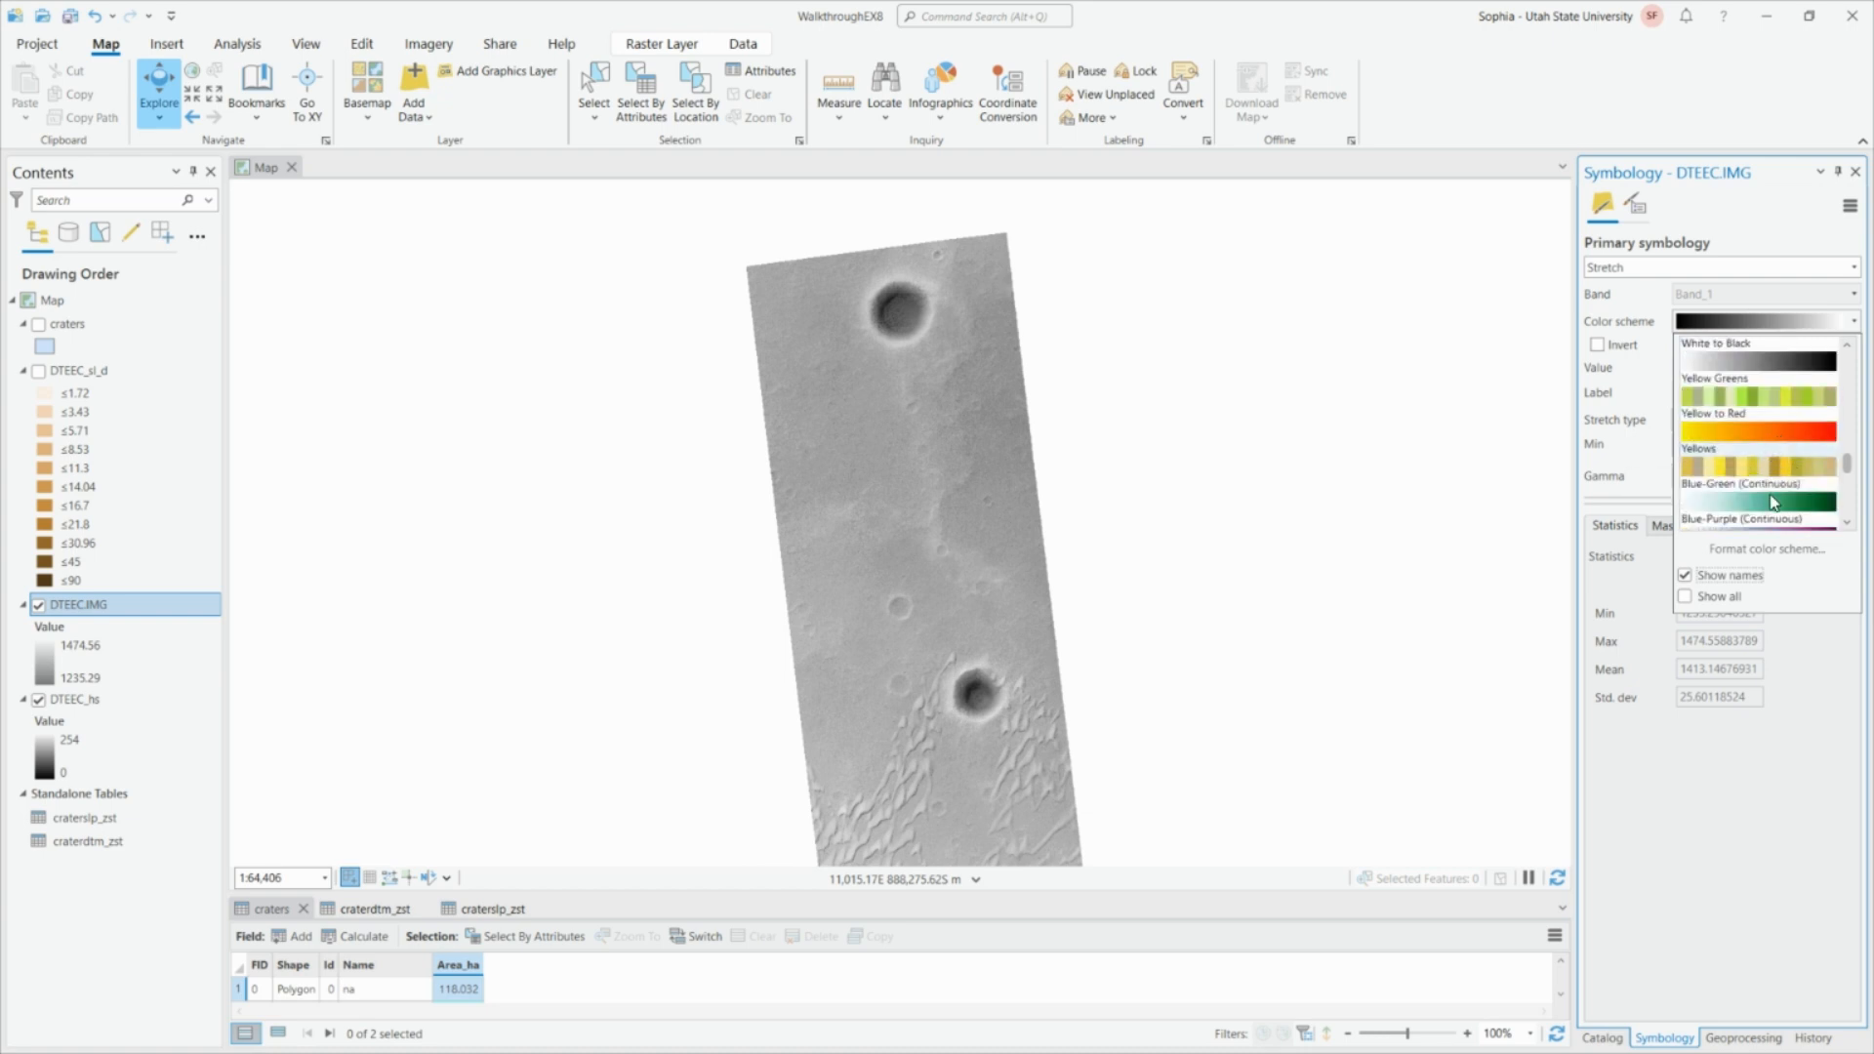
scroll(1767, 488, down, 3)
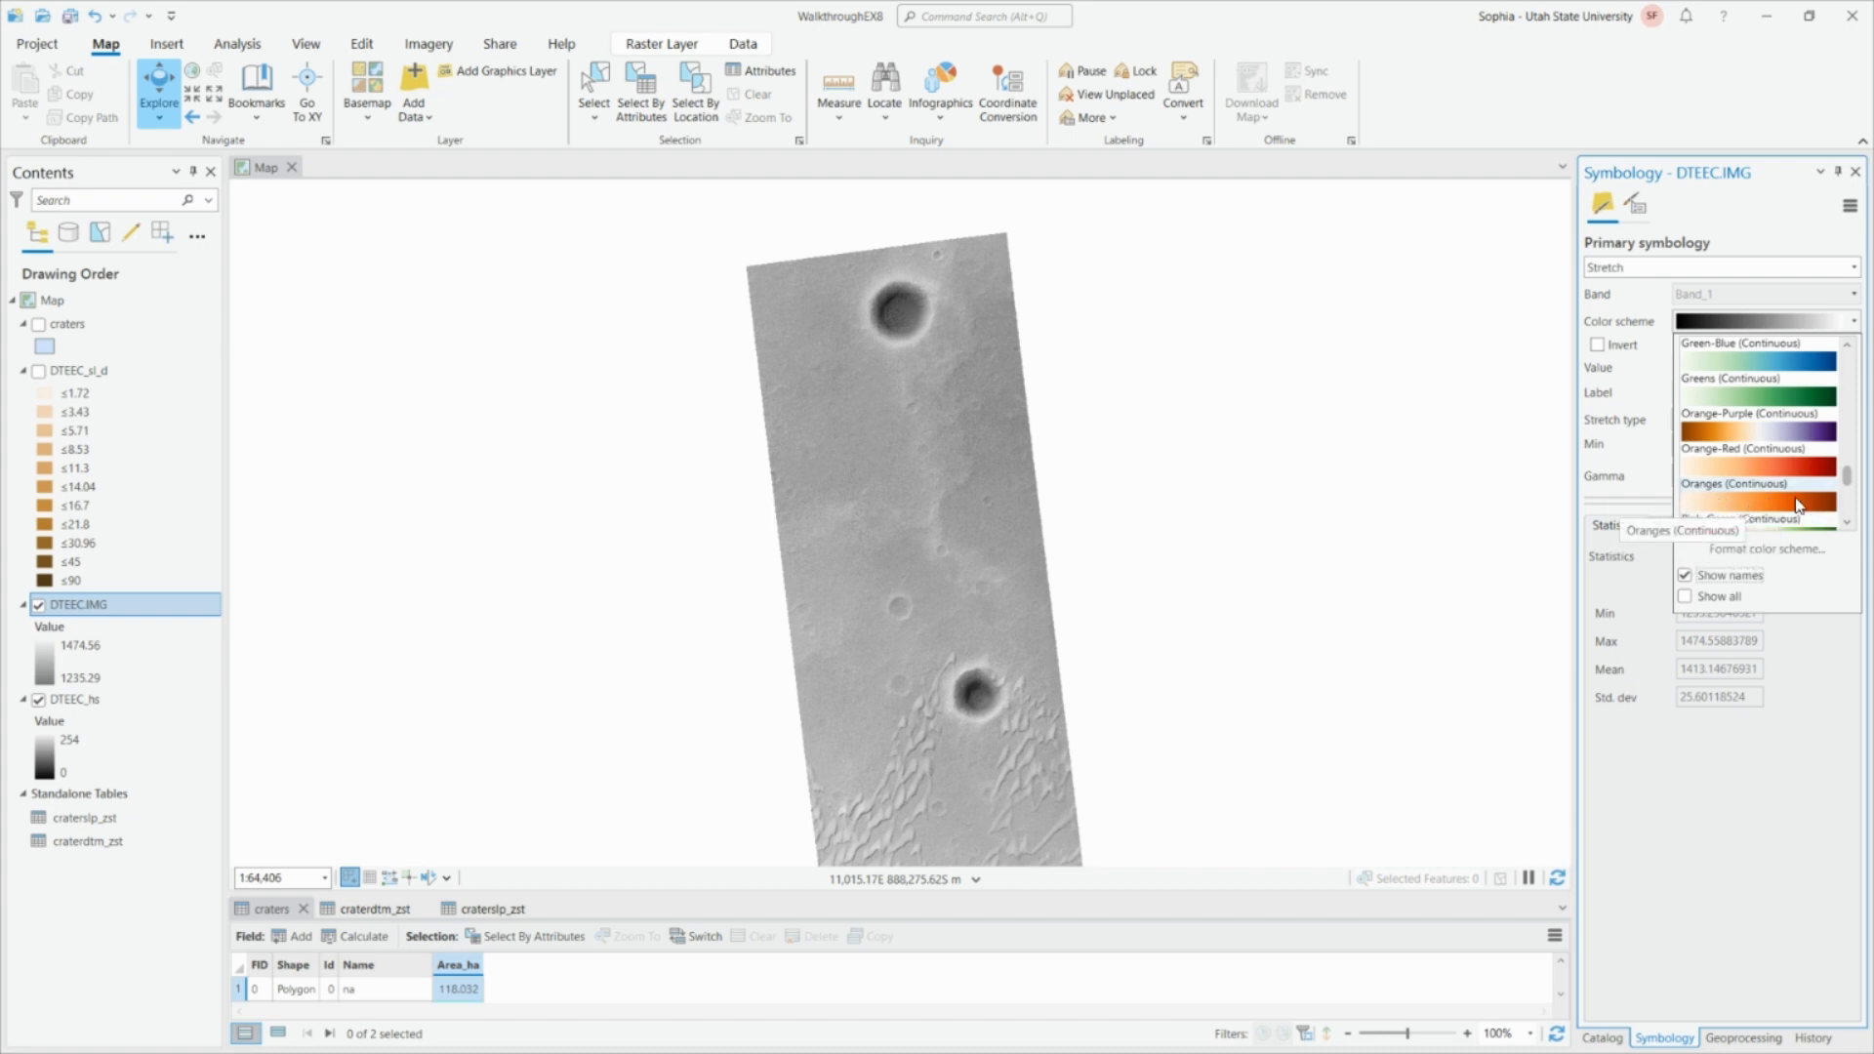
click(1774, 503)
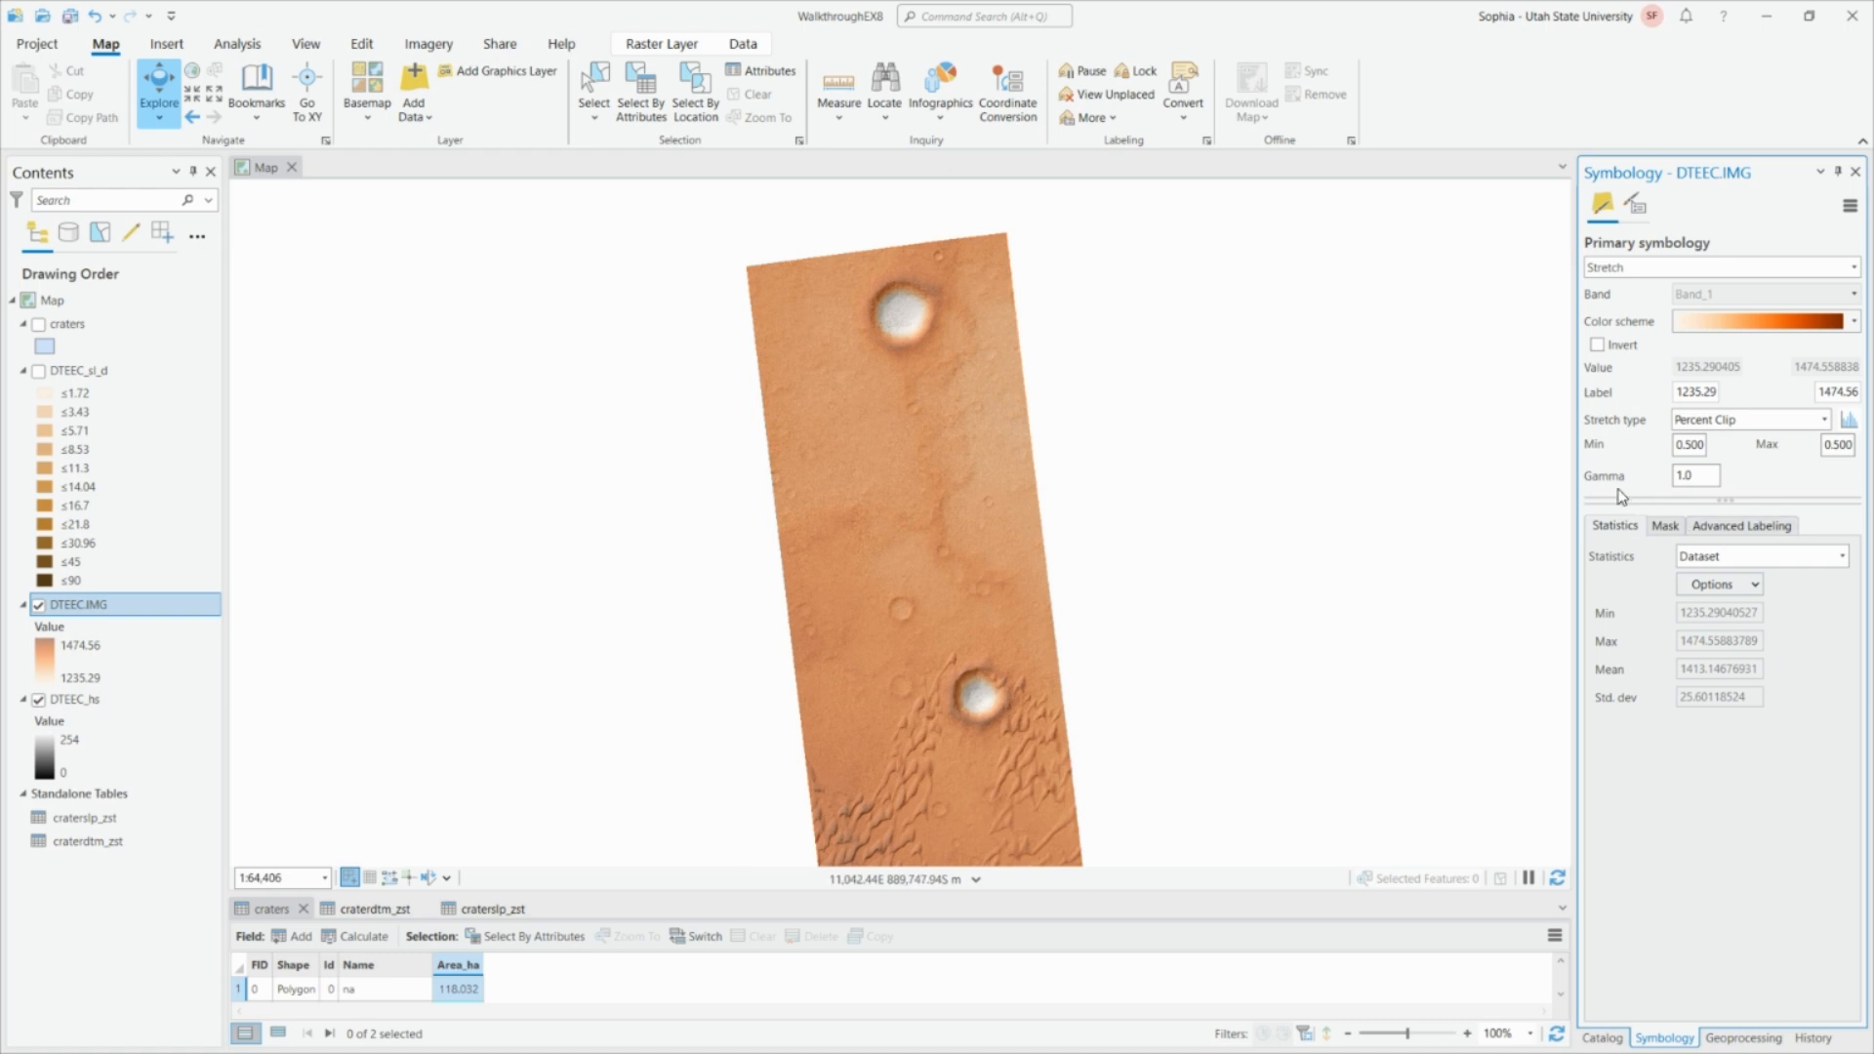
click(1597, 345)
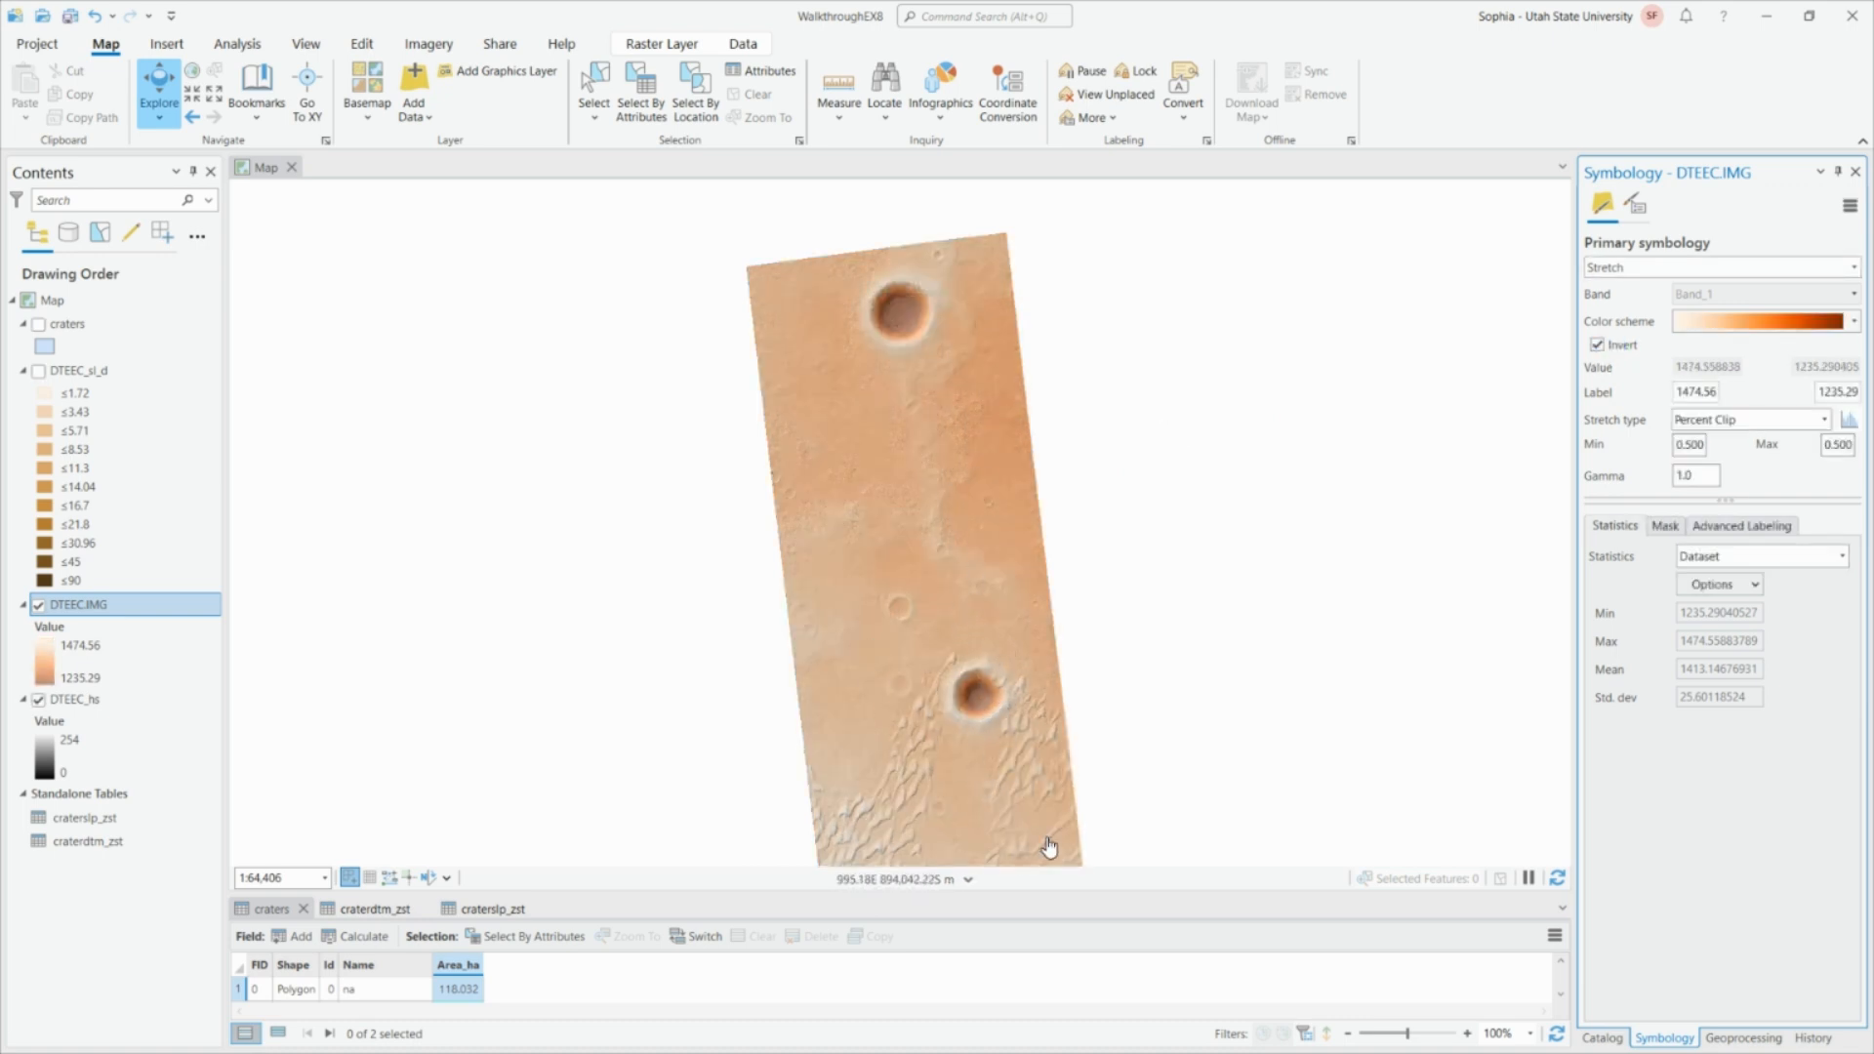
Open the Color Scheme Editor for the DTEEC.IMG color scheme and place it clear of the crater on the map.
scroll(953, 423, up, 4)
drag(953, 783, 967, 916)
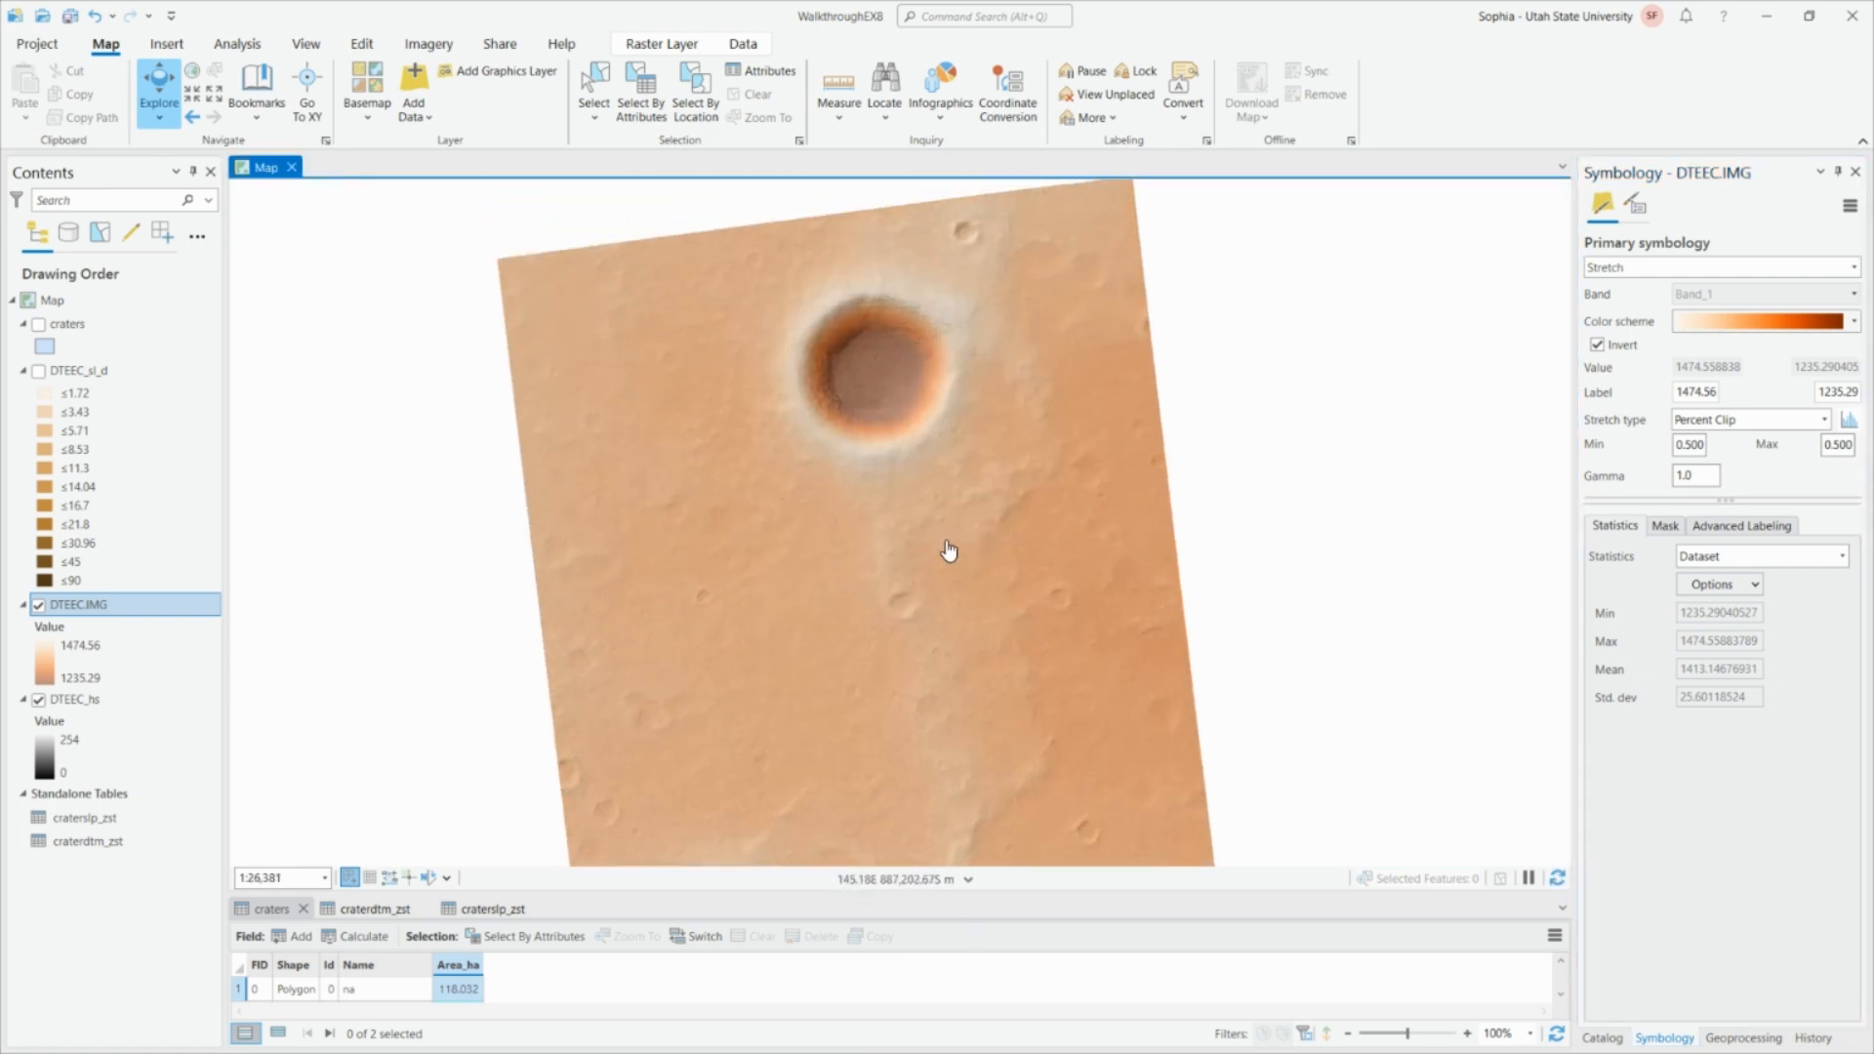
scroll(887, 452, up, 6)
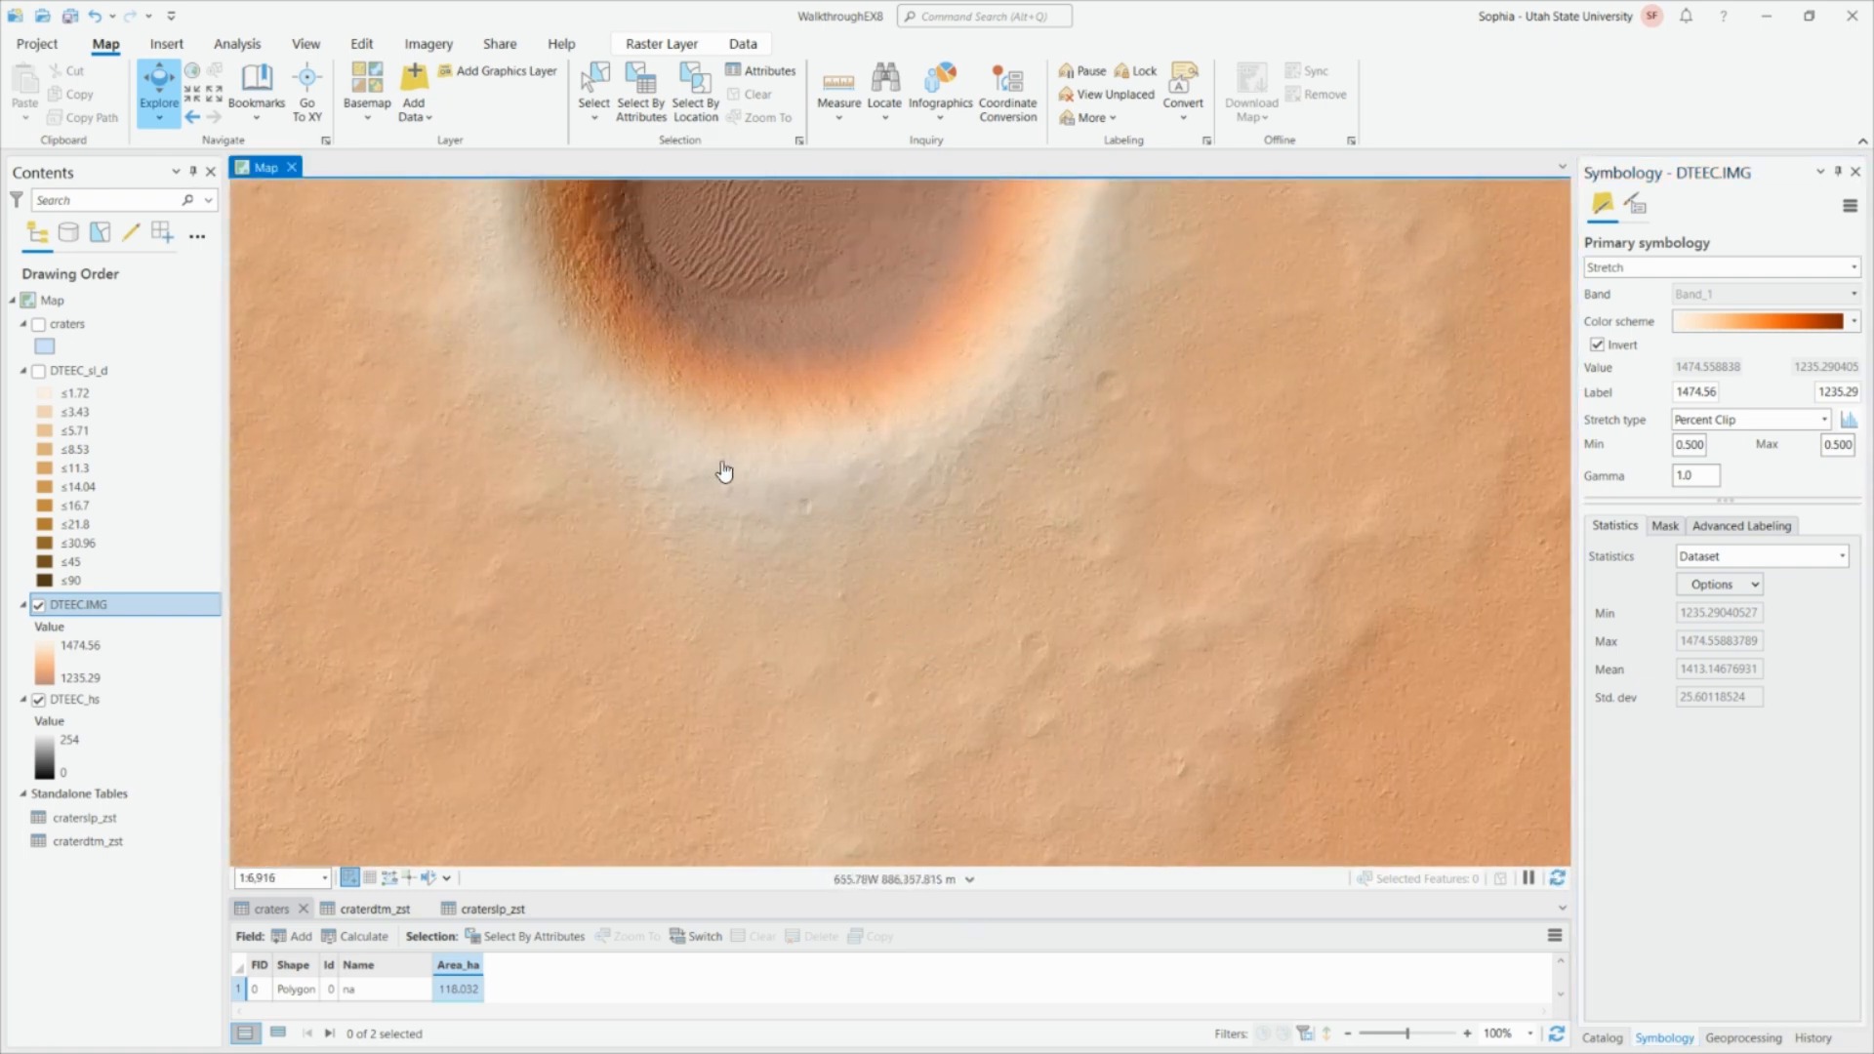
scroll(888, 509, down, 3)
scroll(876, 515, down, 5)
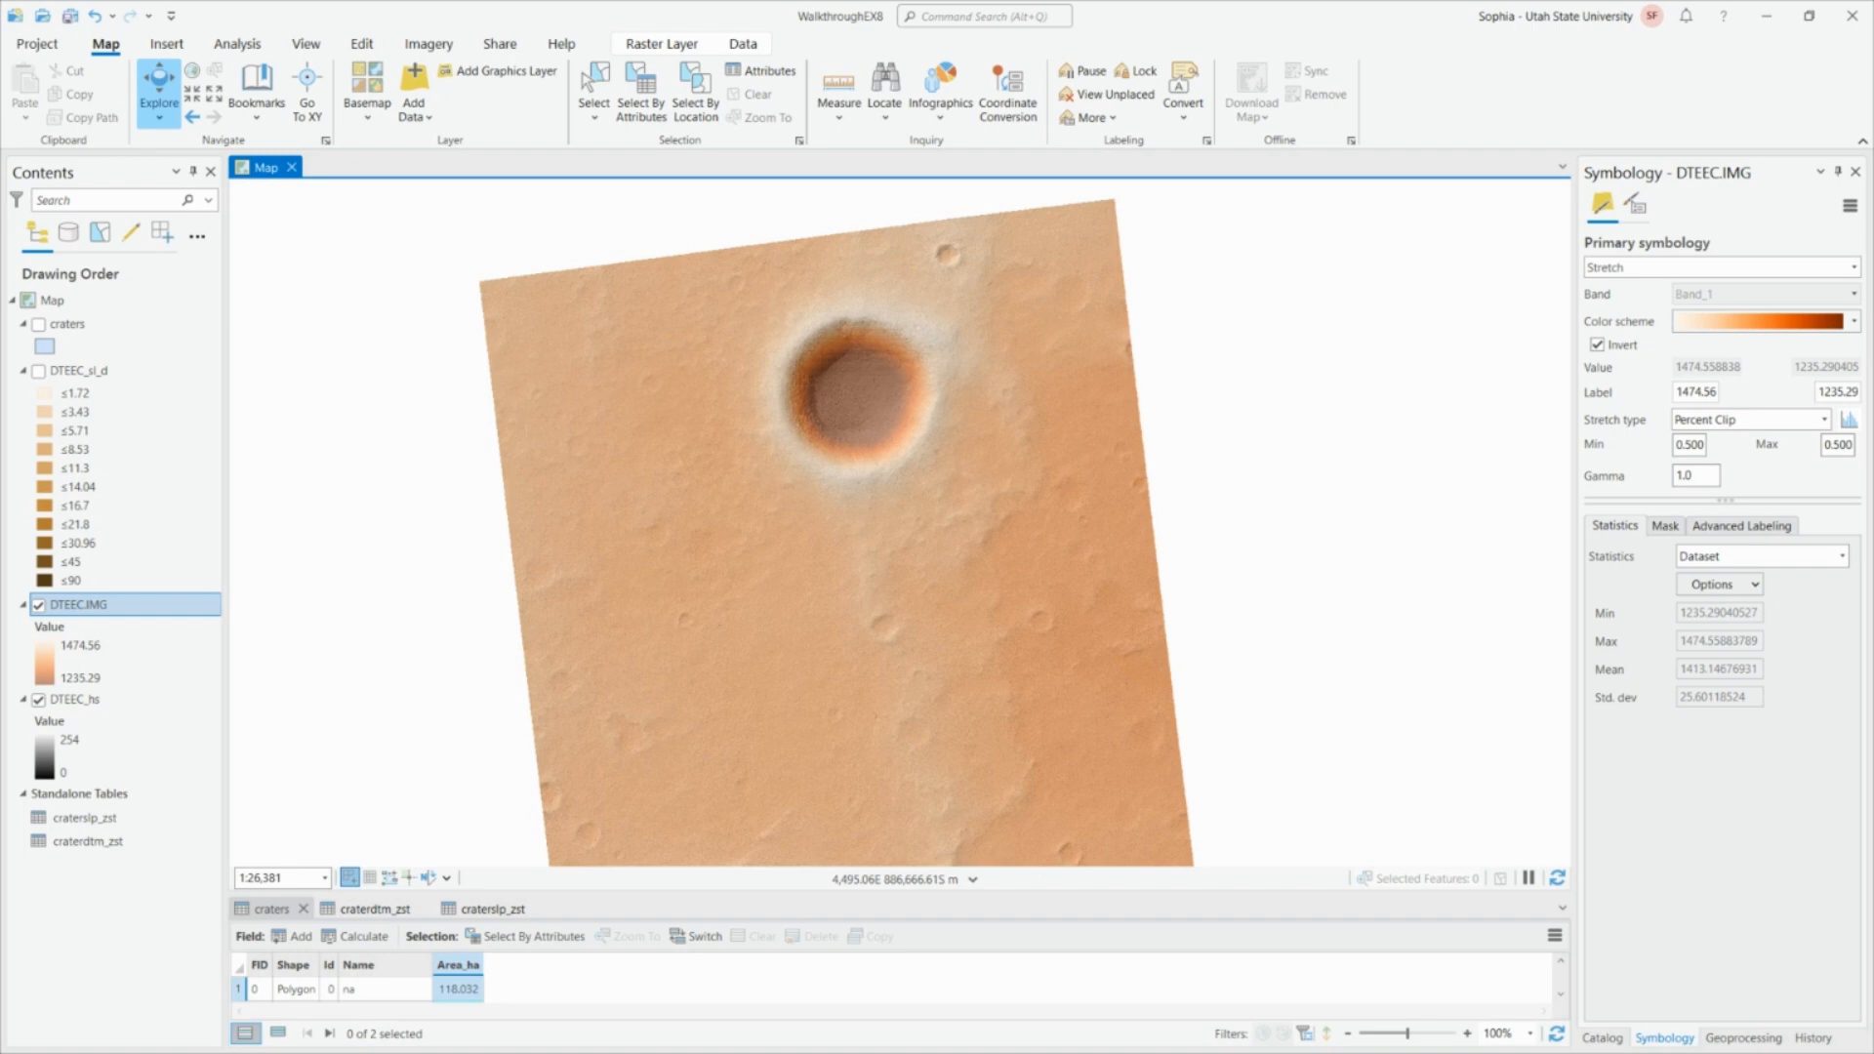
click(1852, 322)
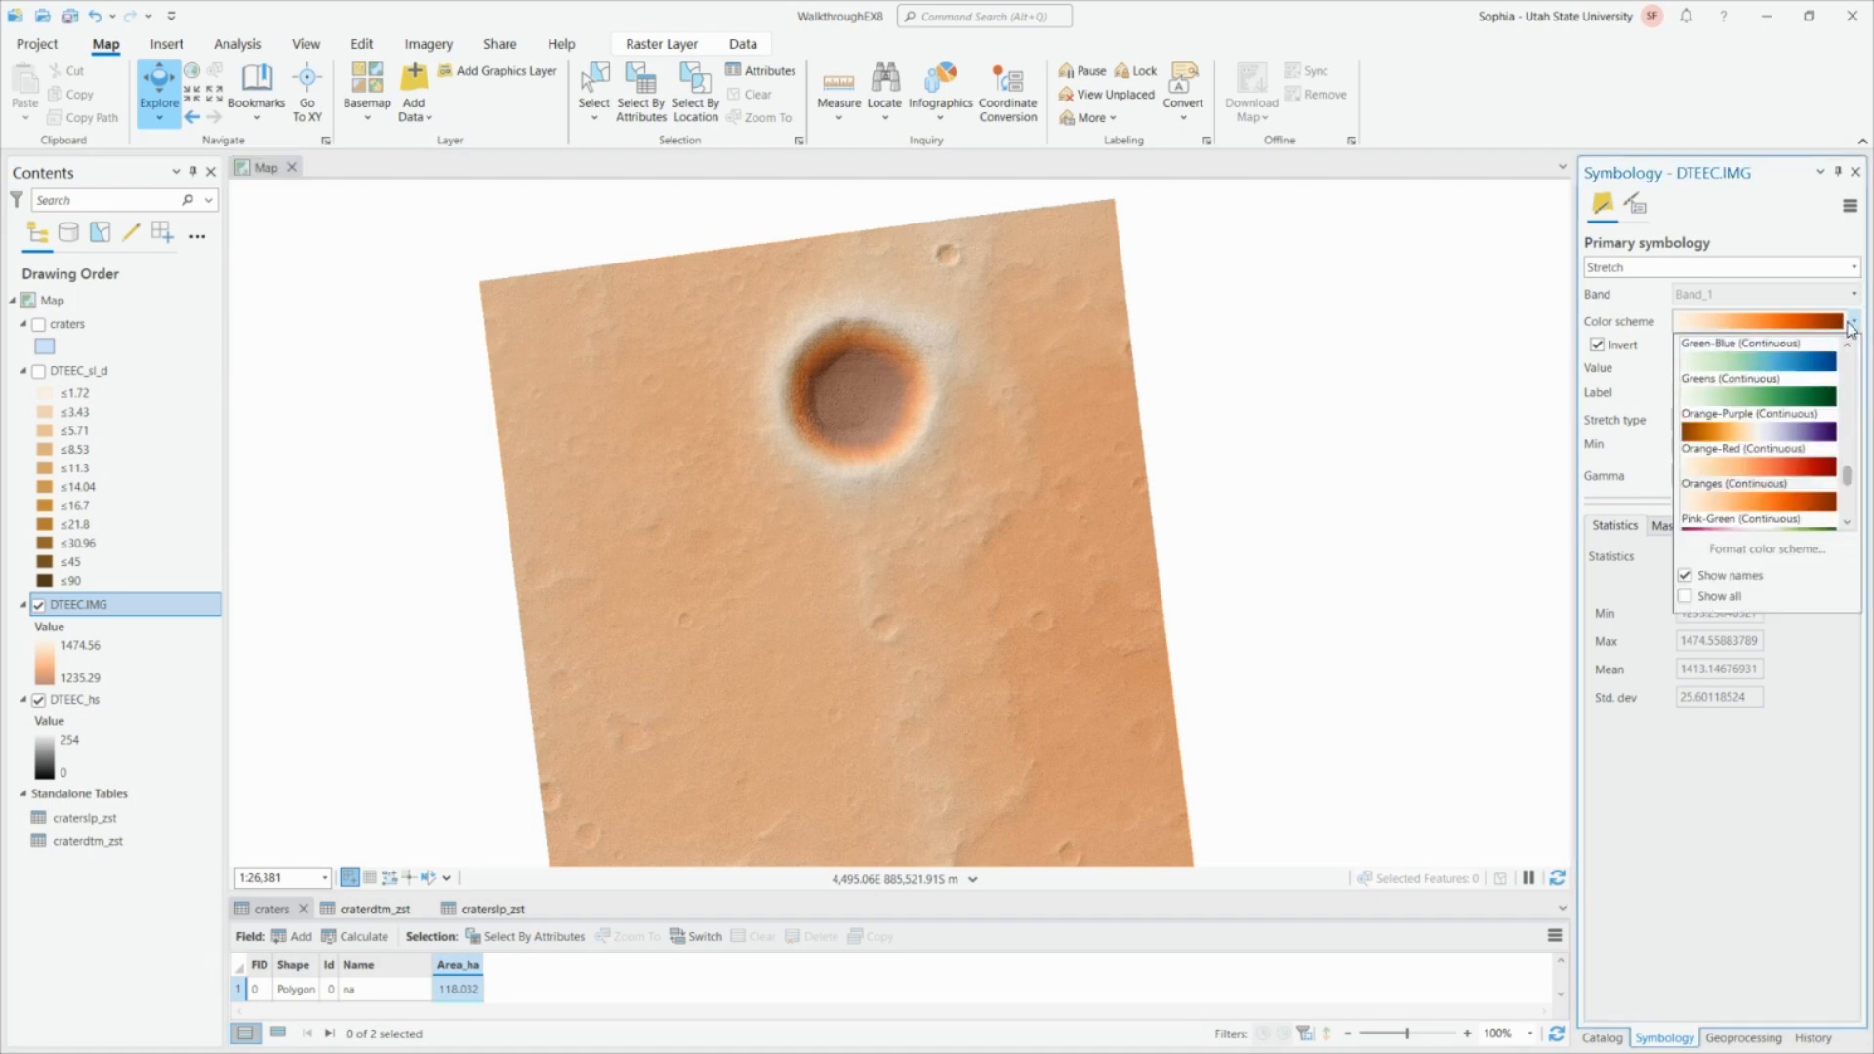
click(1766, 548)
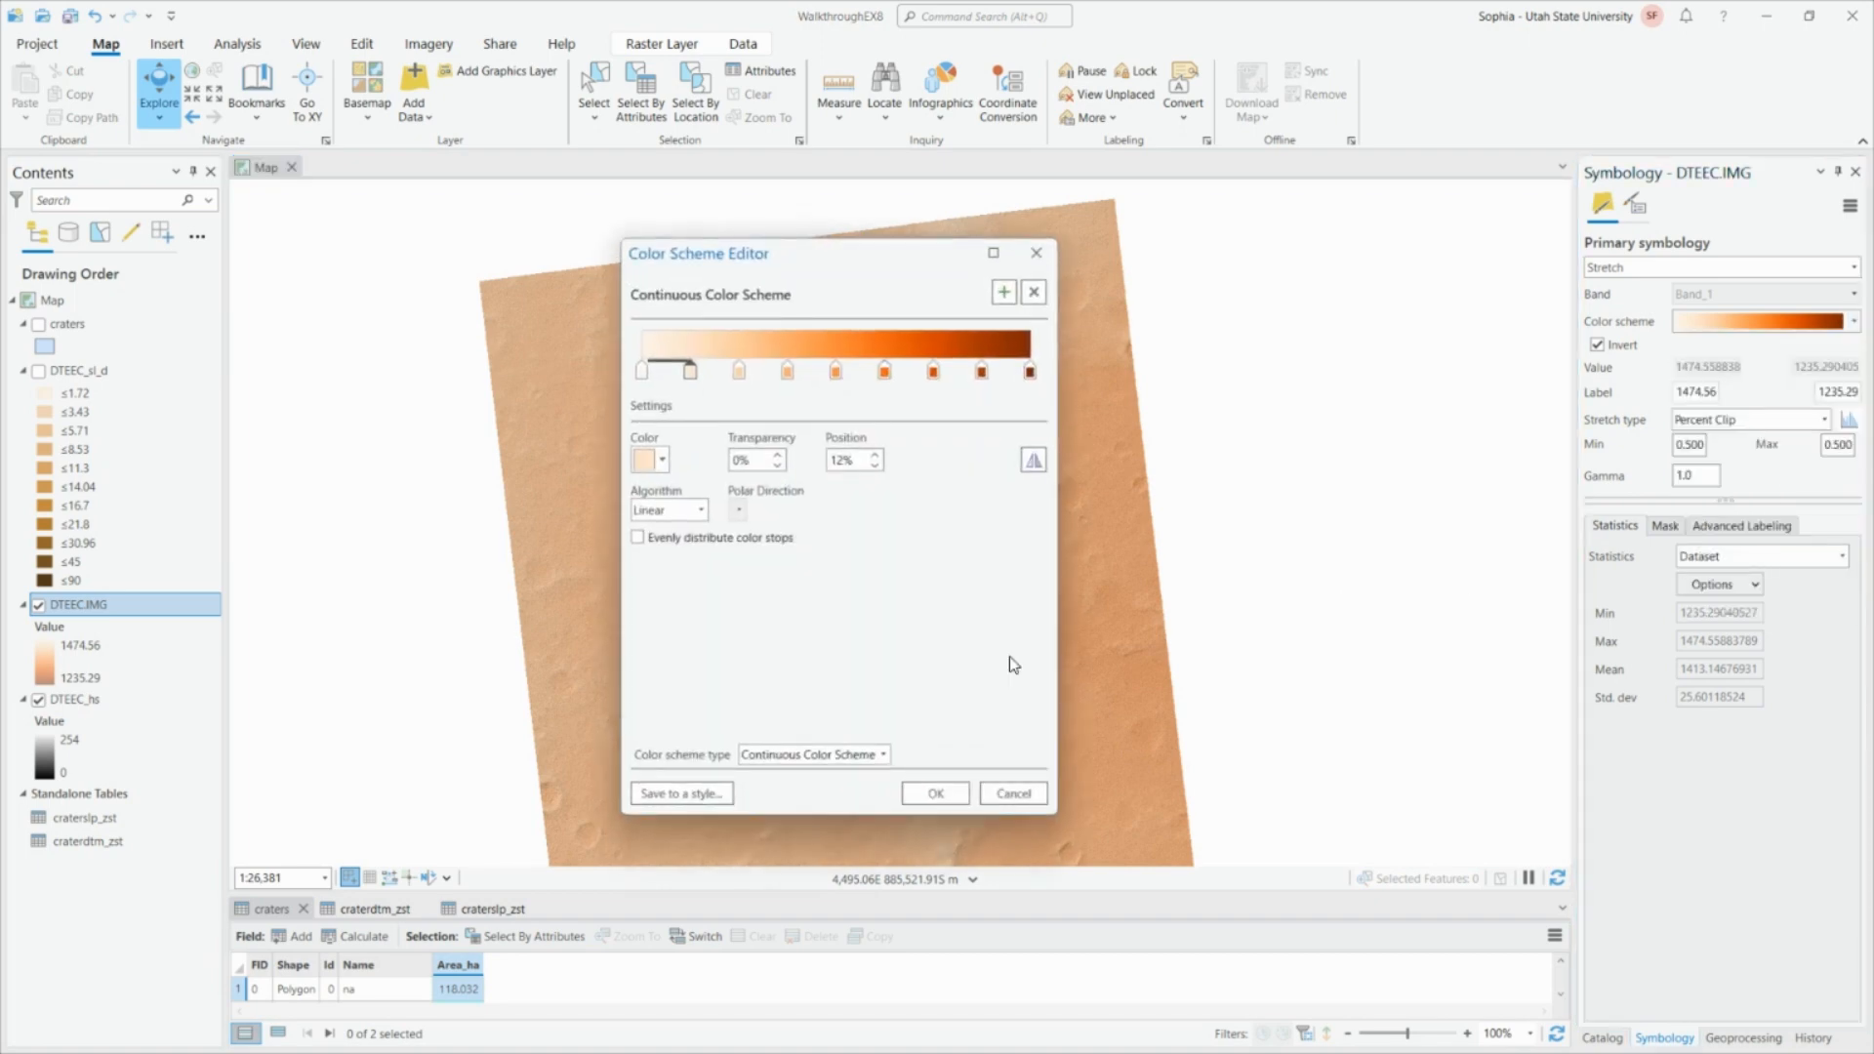
drag(839, 254, 1337, 183)
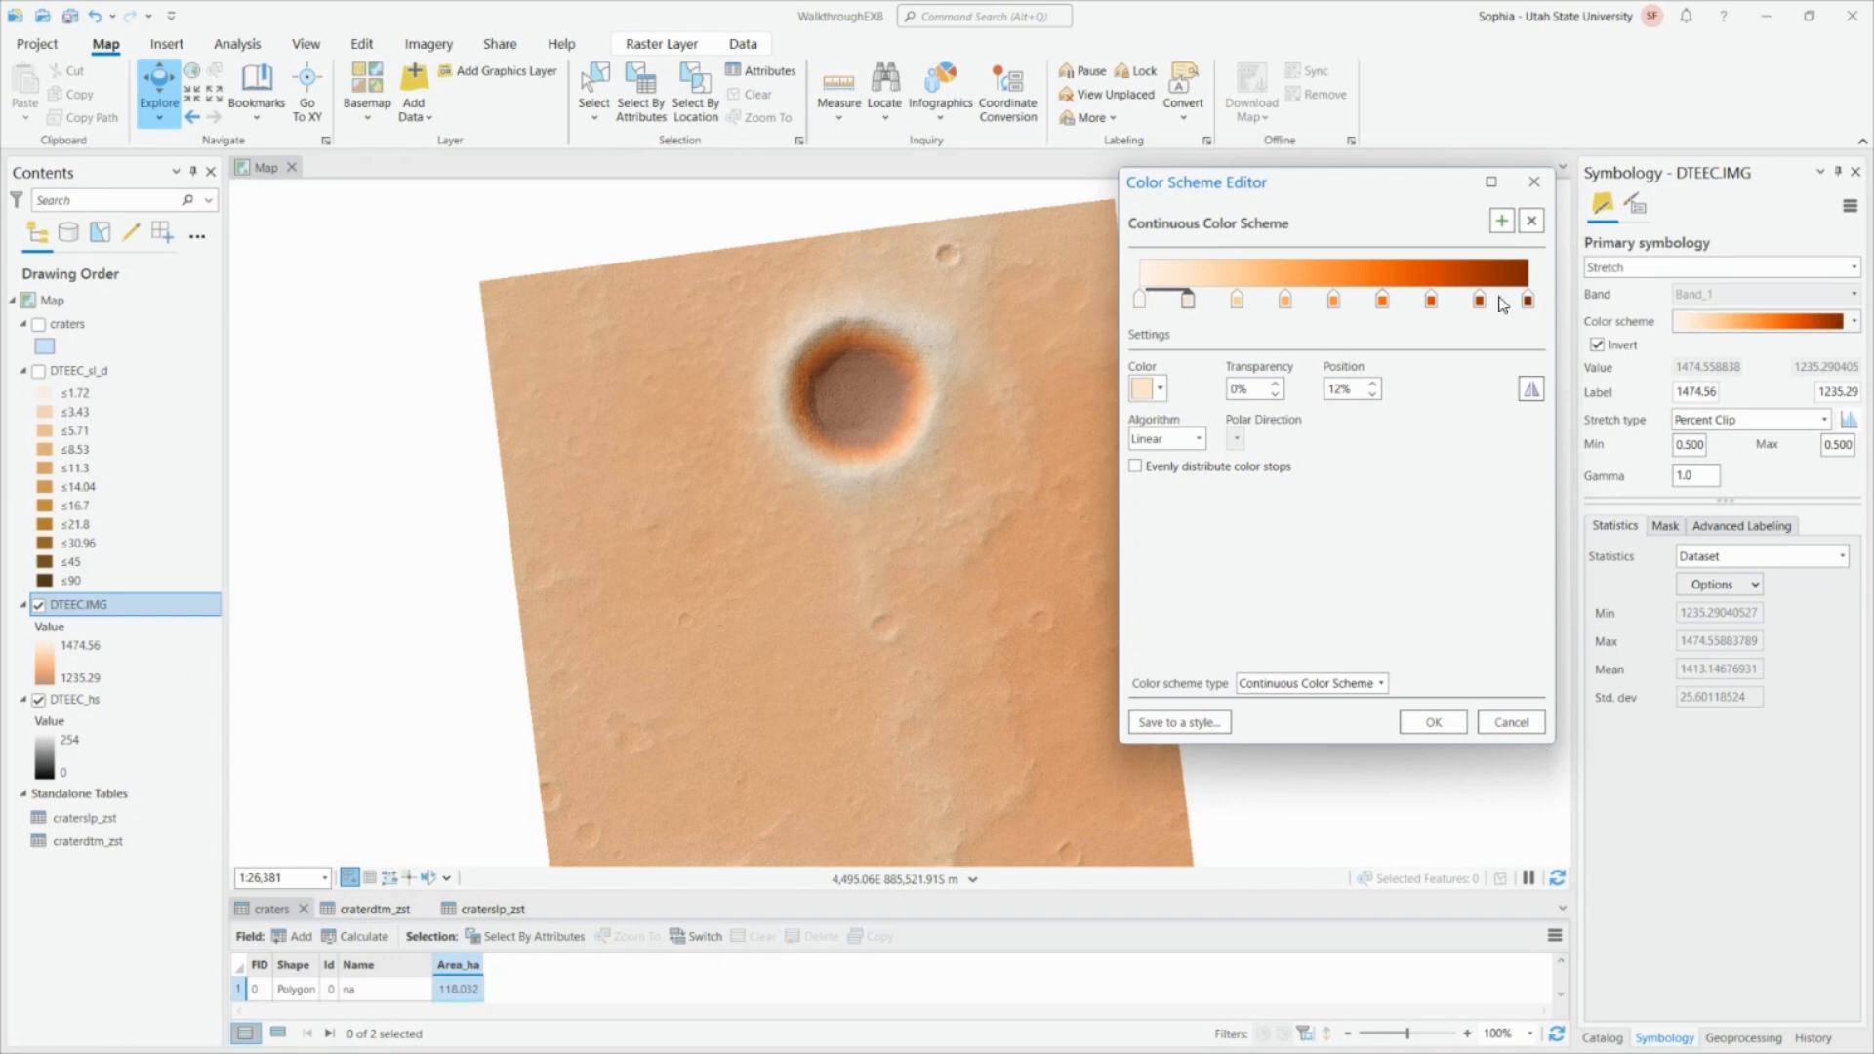
Inspect the settings of the three lightest color stops in the continuous color scheme.
click(1141, 302)
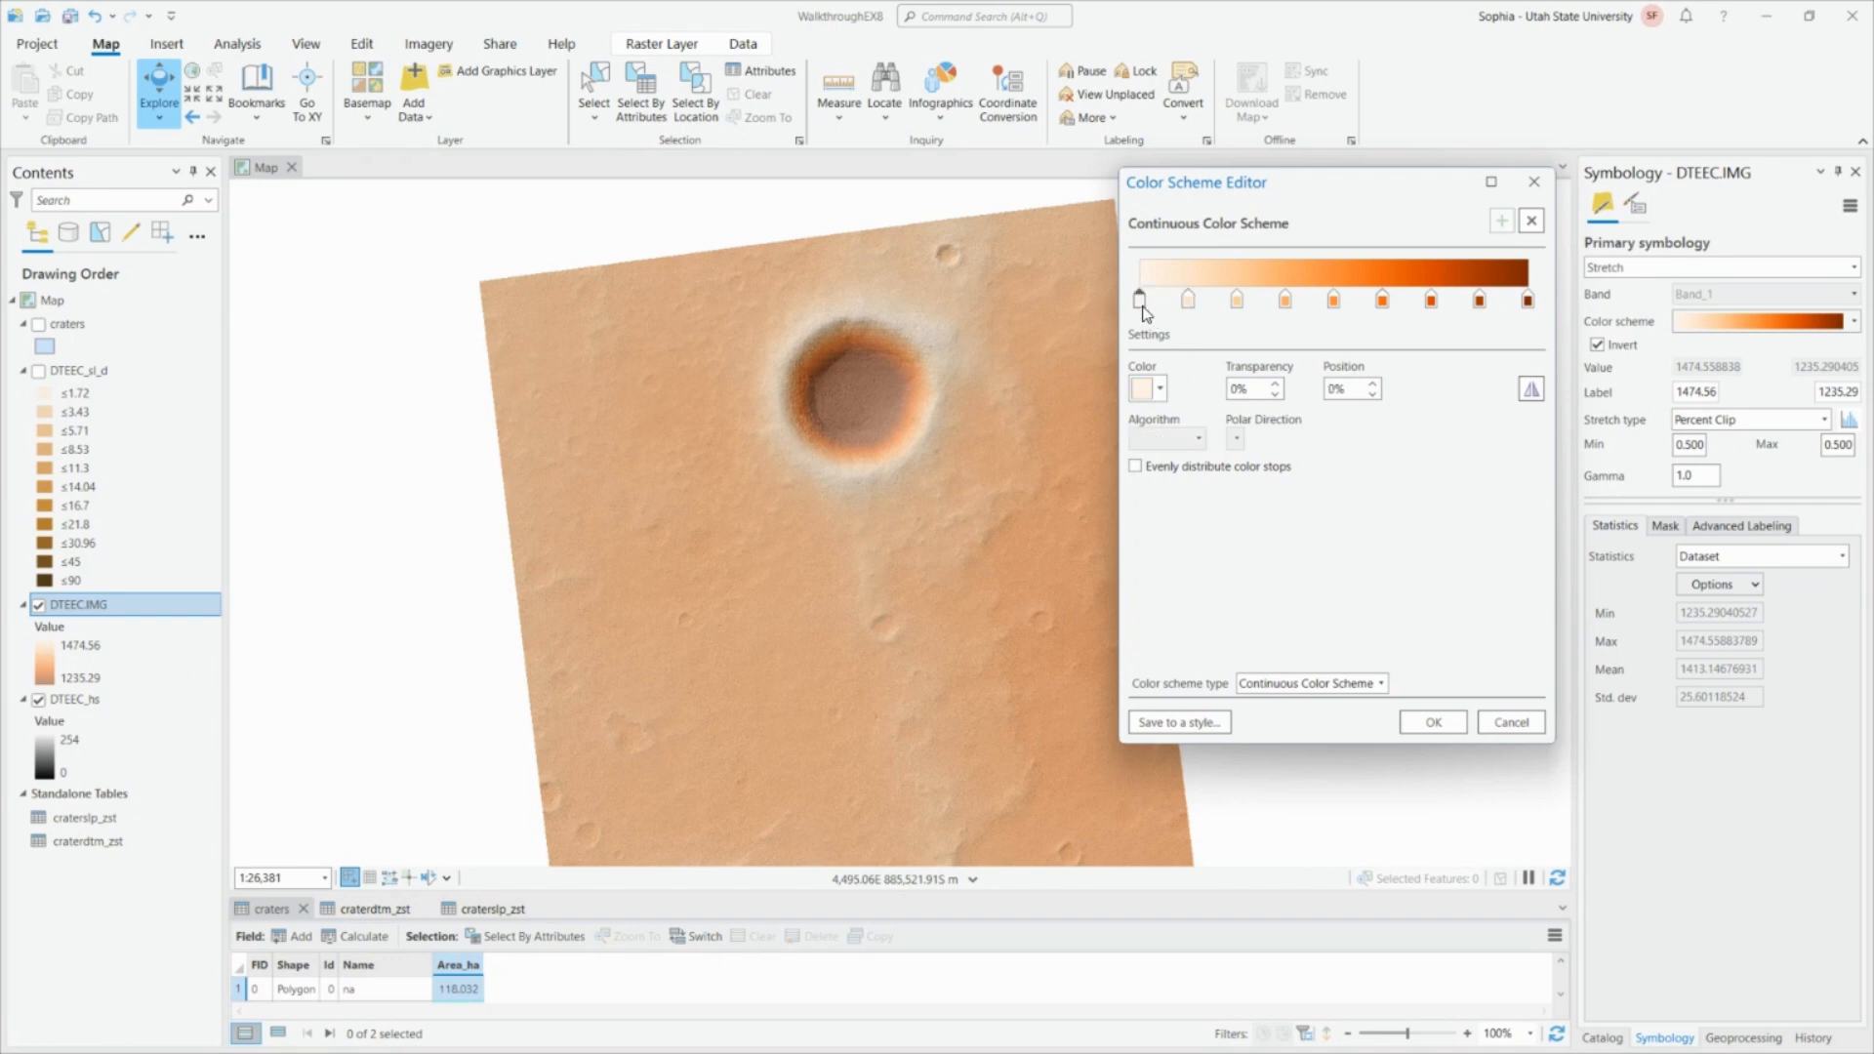
click(1273, 395)
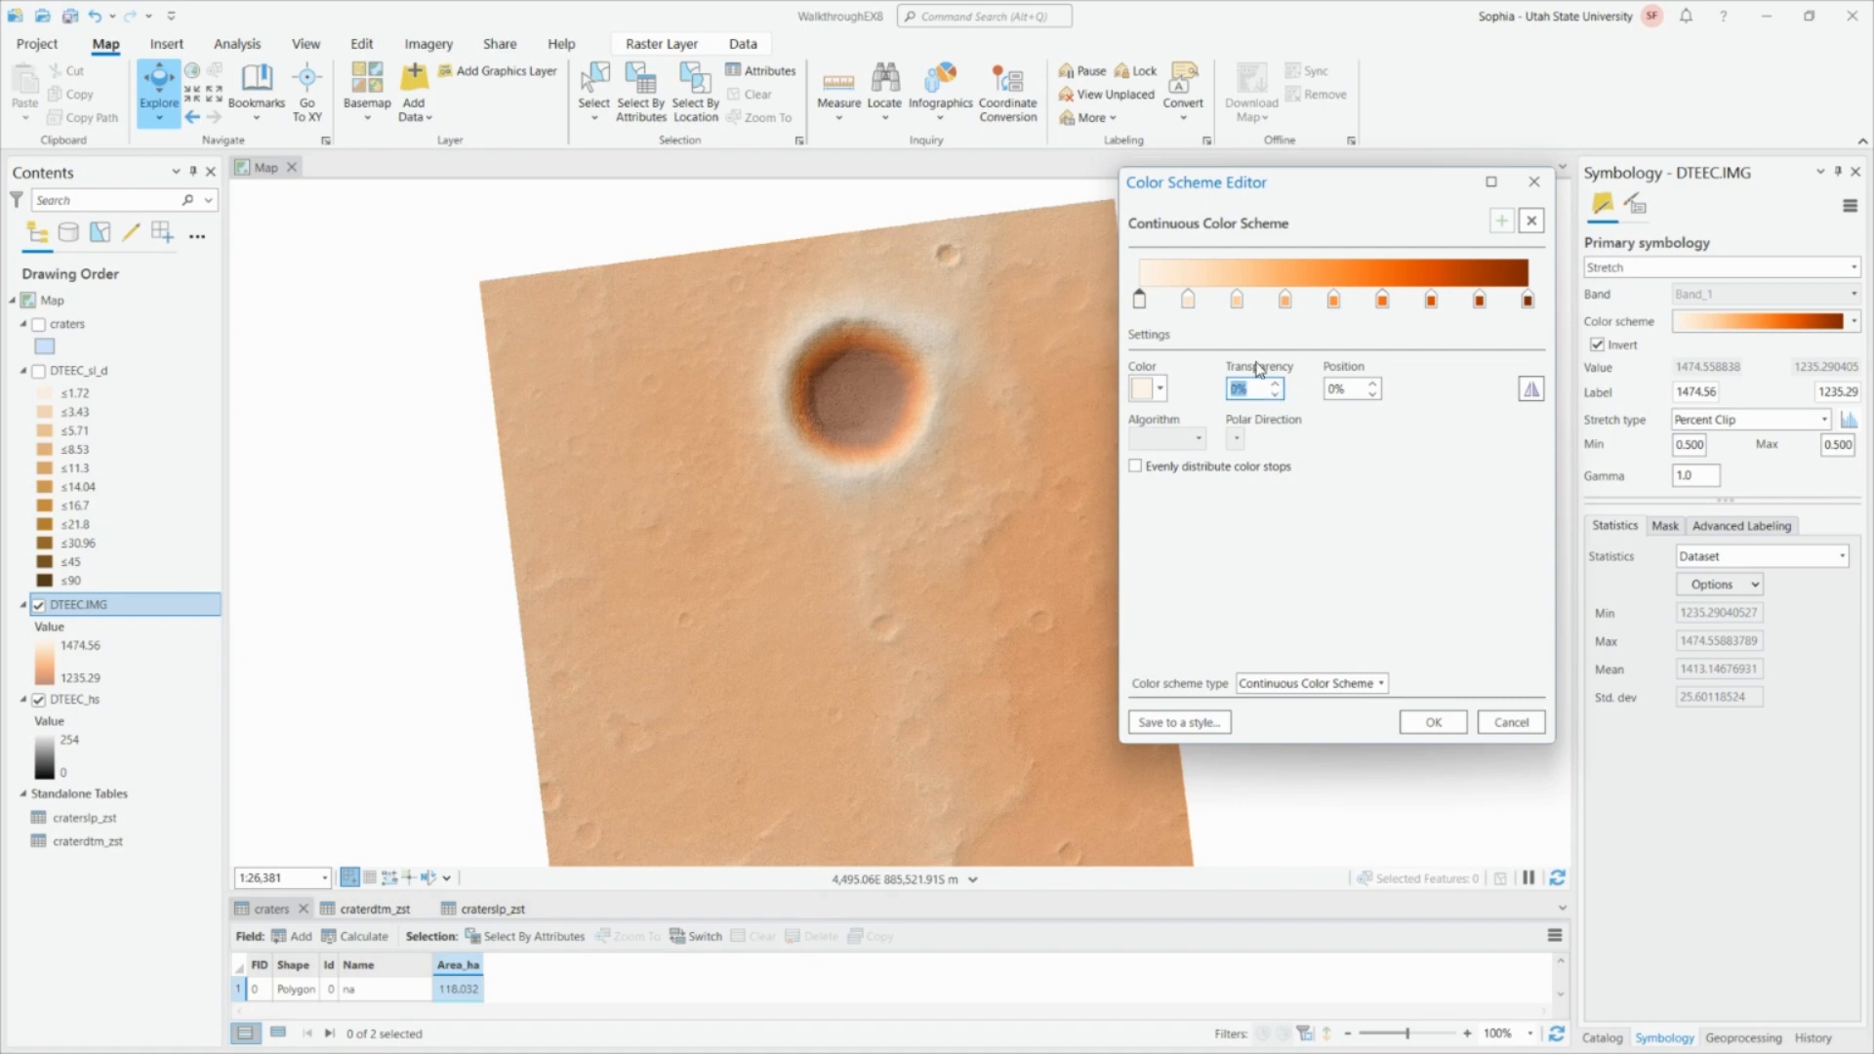
click(1237, 300)
click(1185, 304)
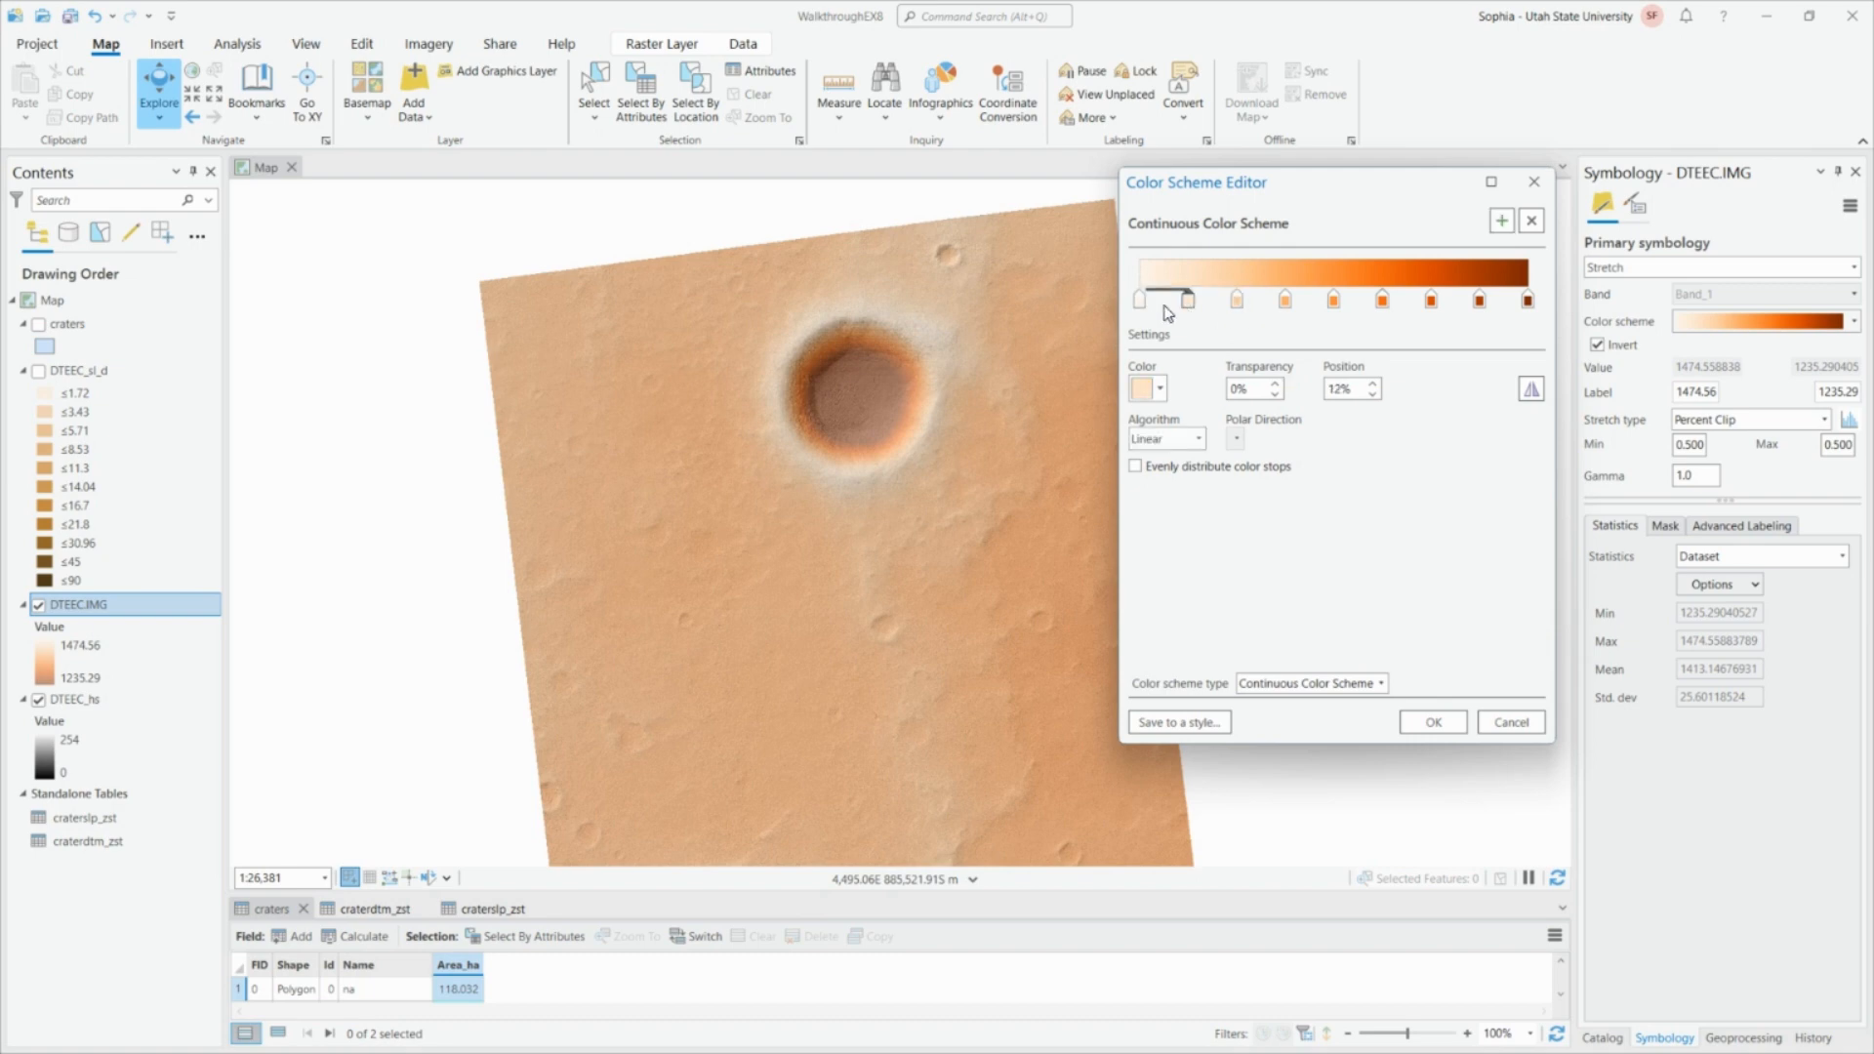
click(1137, 305)
click(1186, 305)
click(1238, 304)
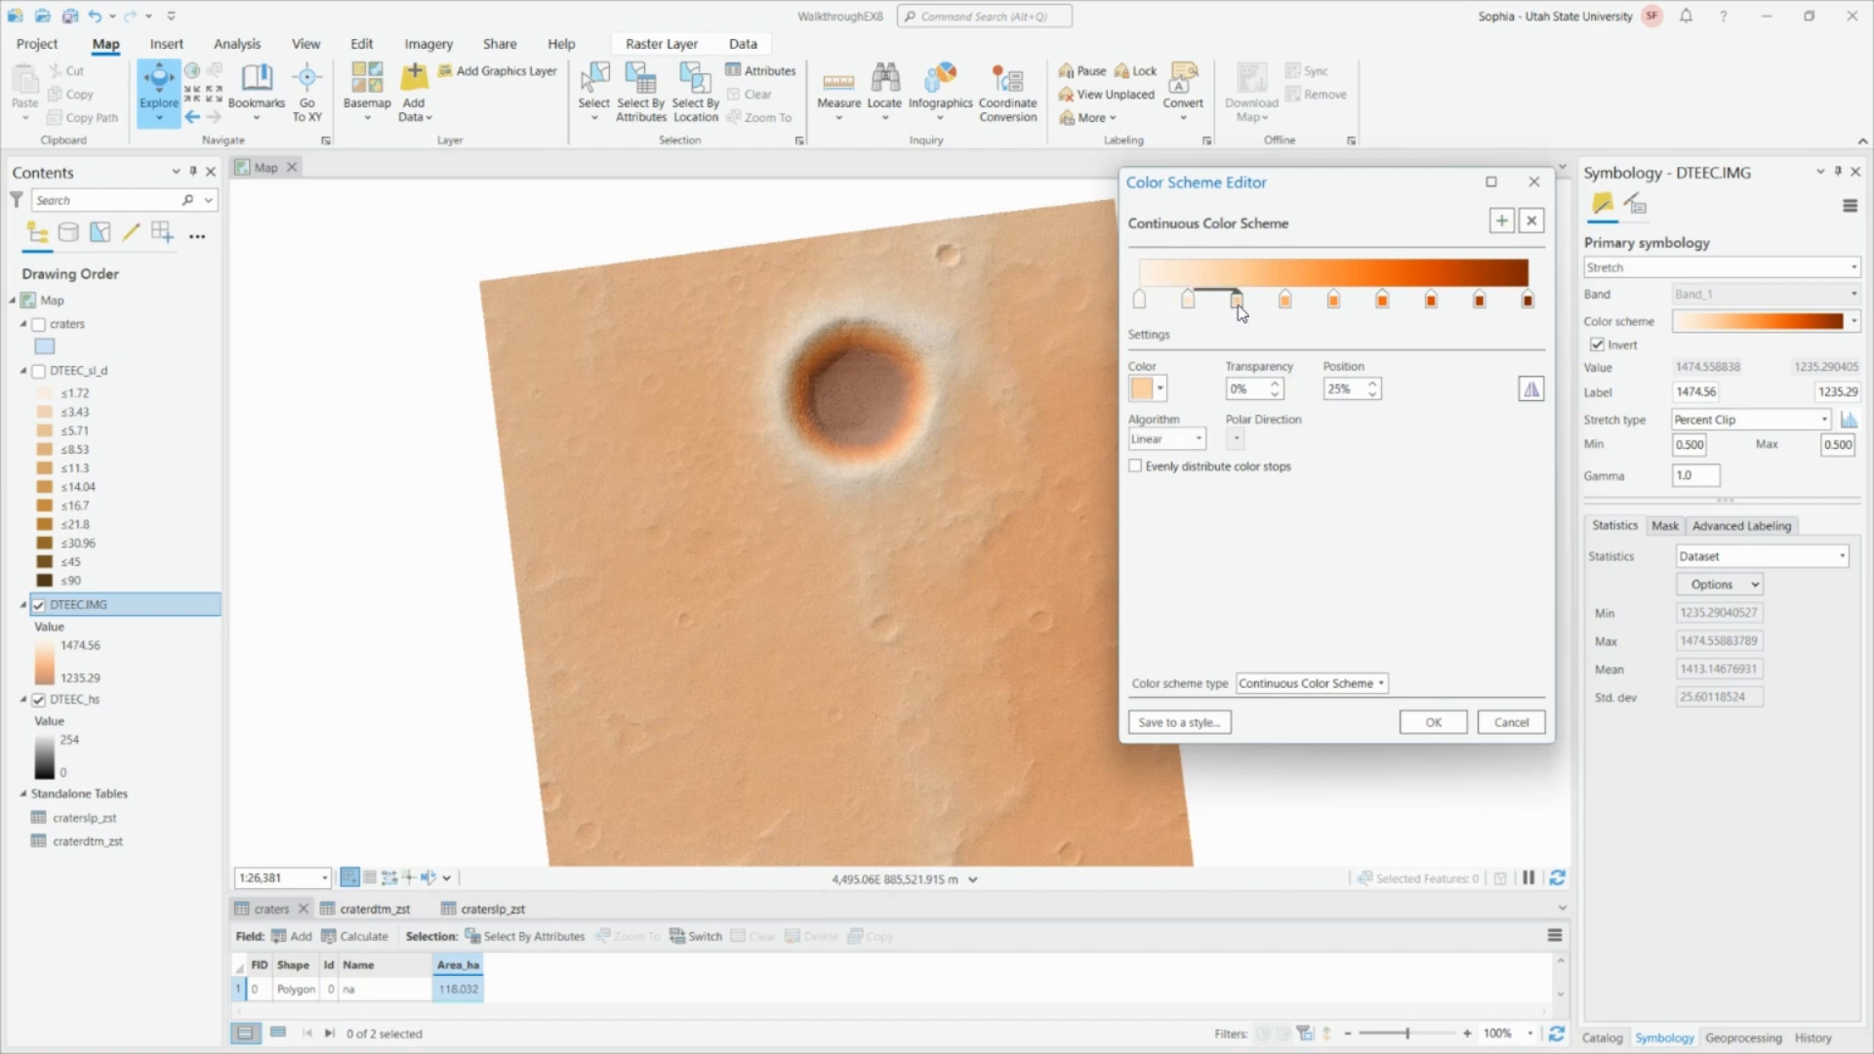
Remove the three lightest color stops from the Oranges scheme and apply the edited scheme to DTEEC.IMG.
click(1138, 301)
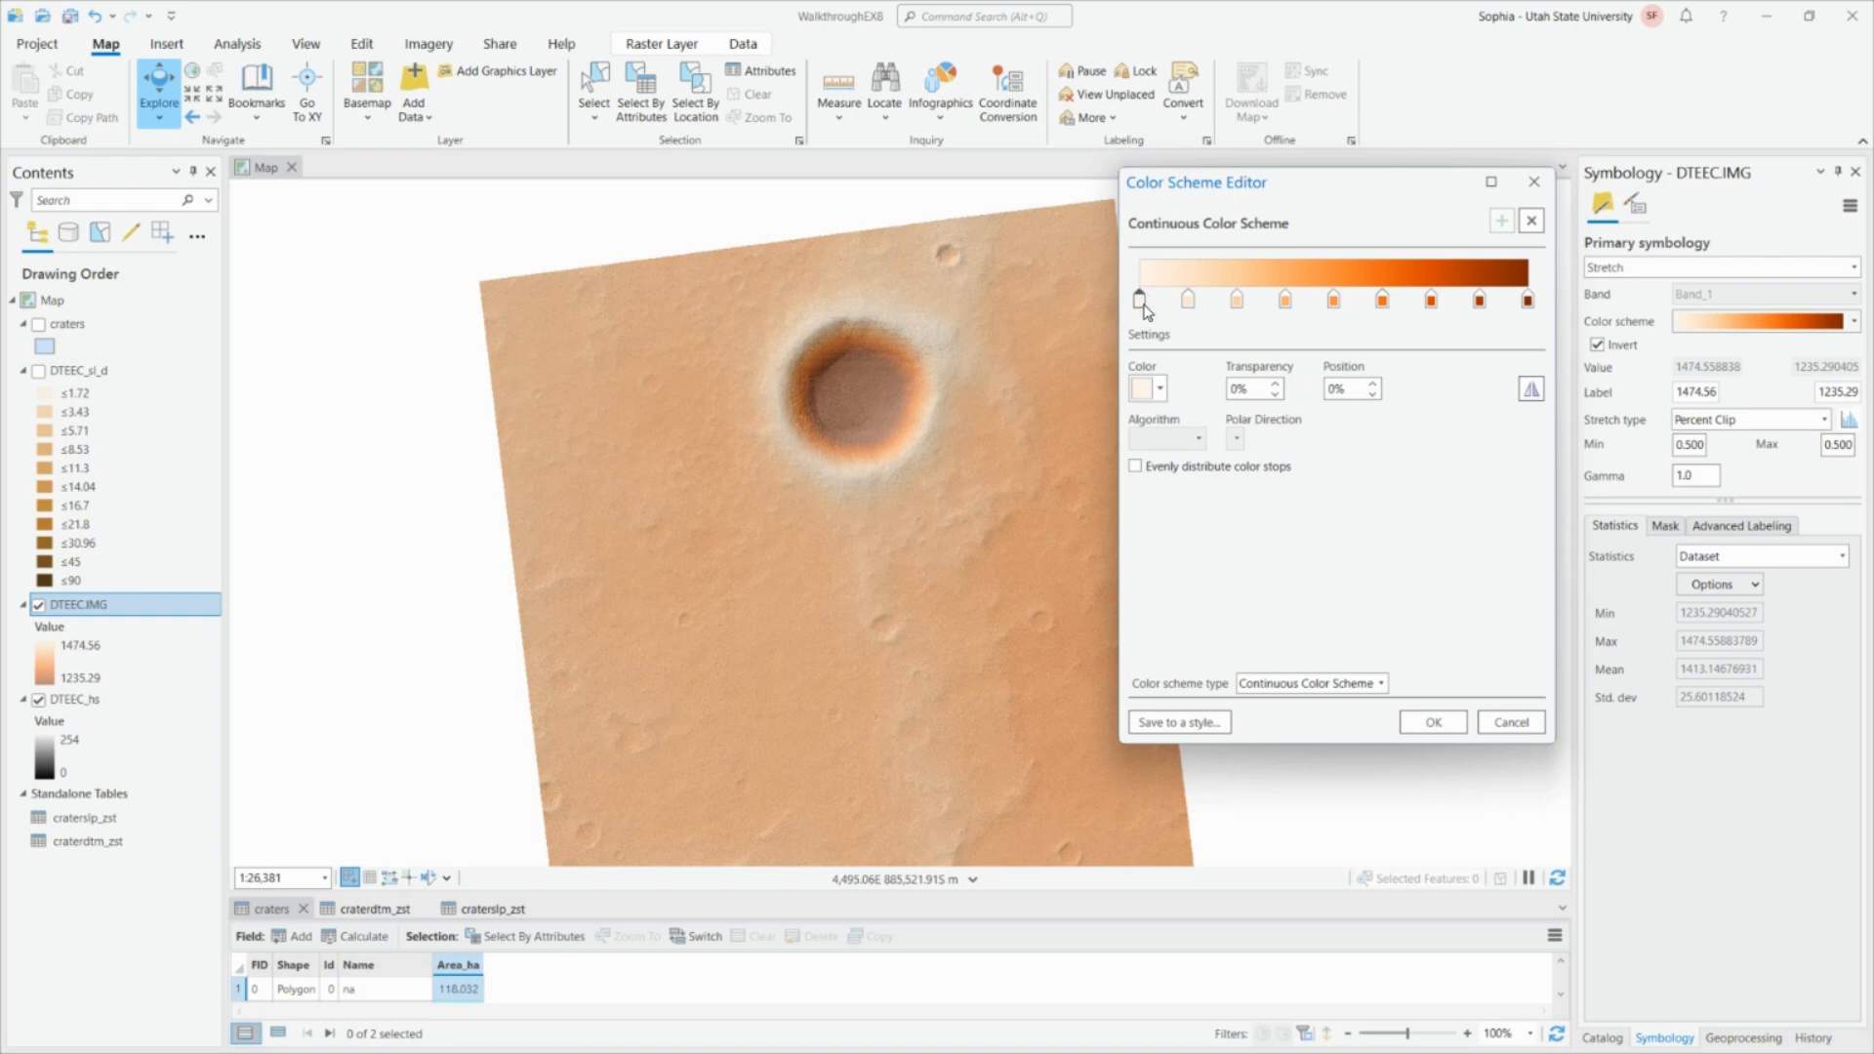
key(Delete)
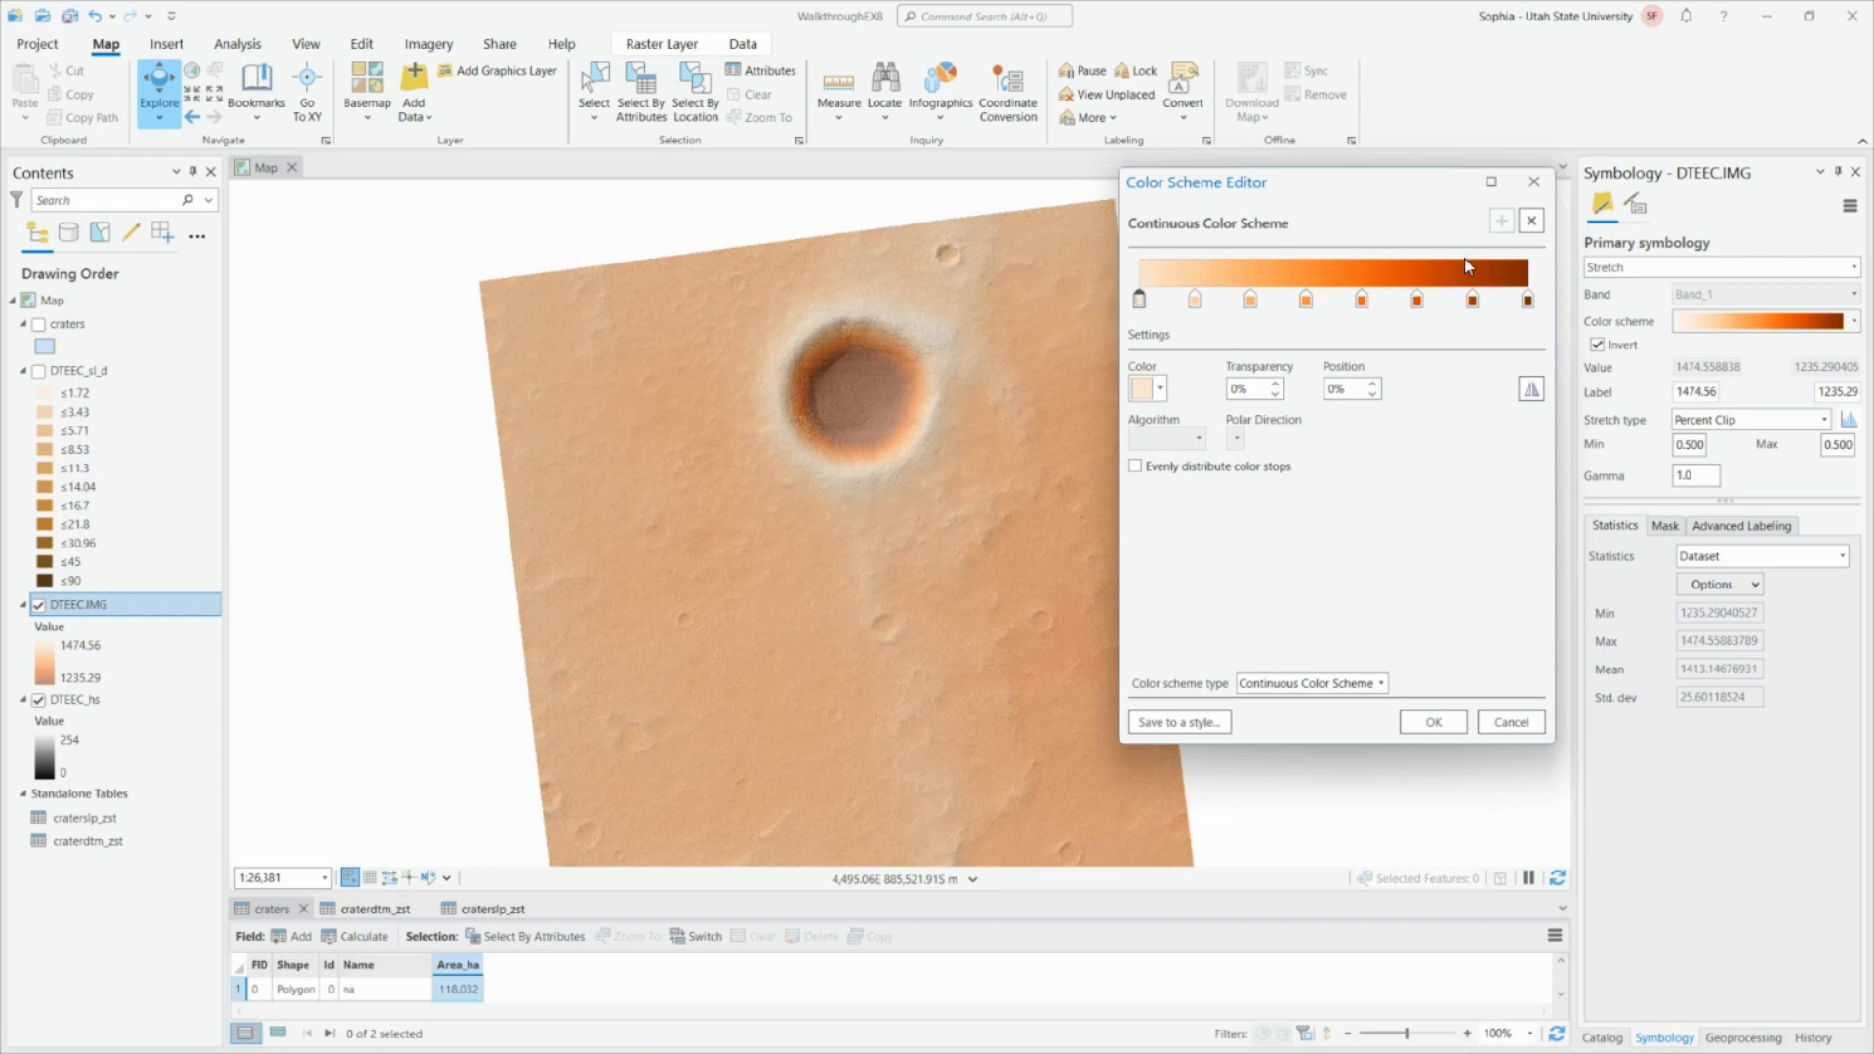
click(1531, 222)
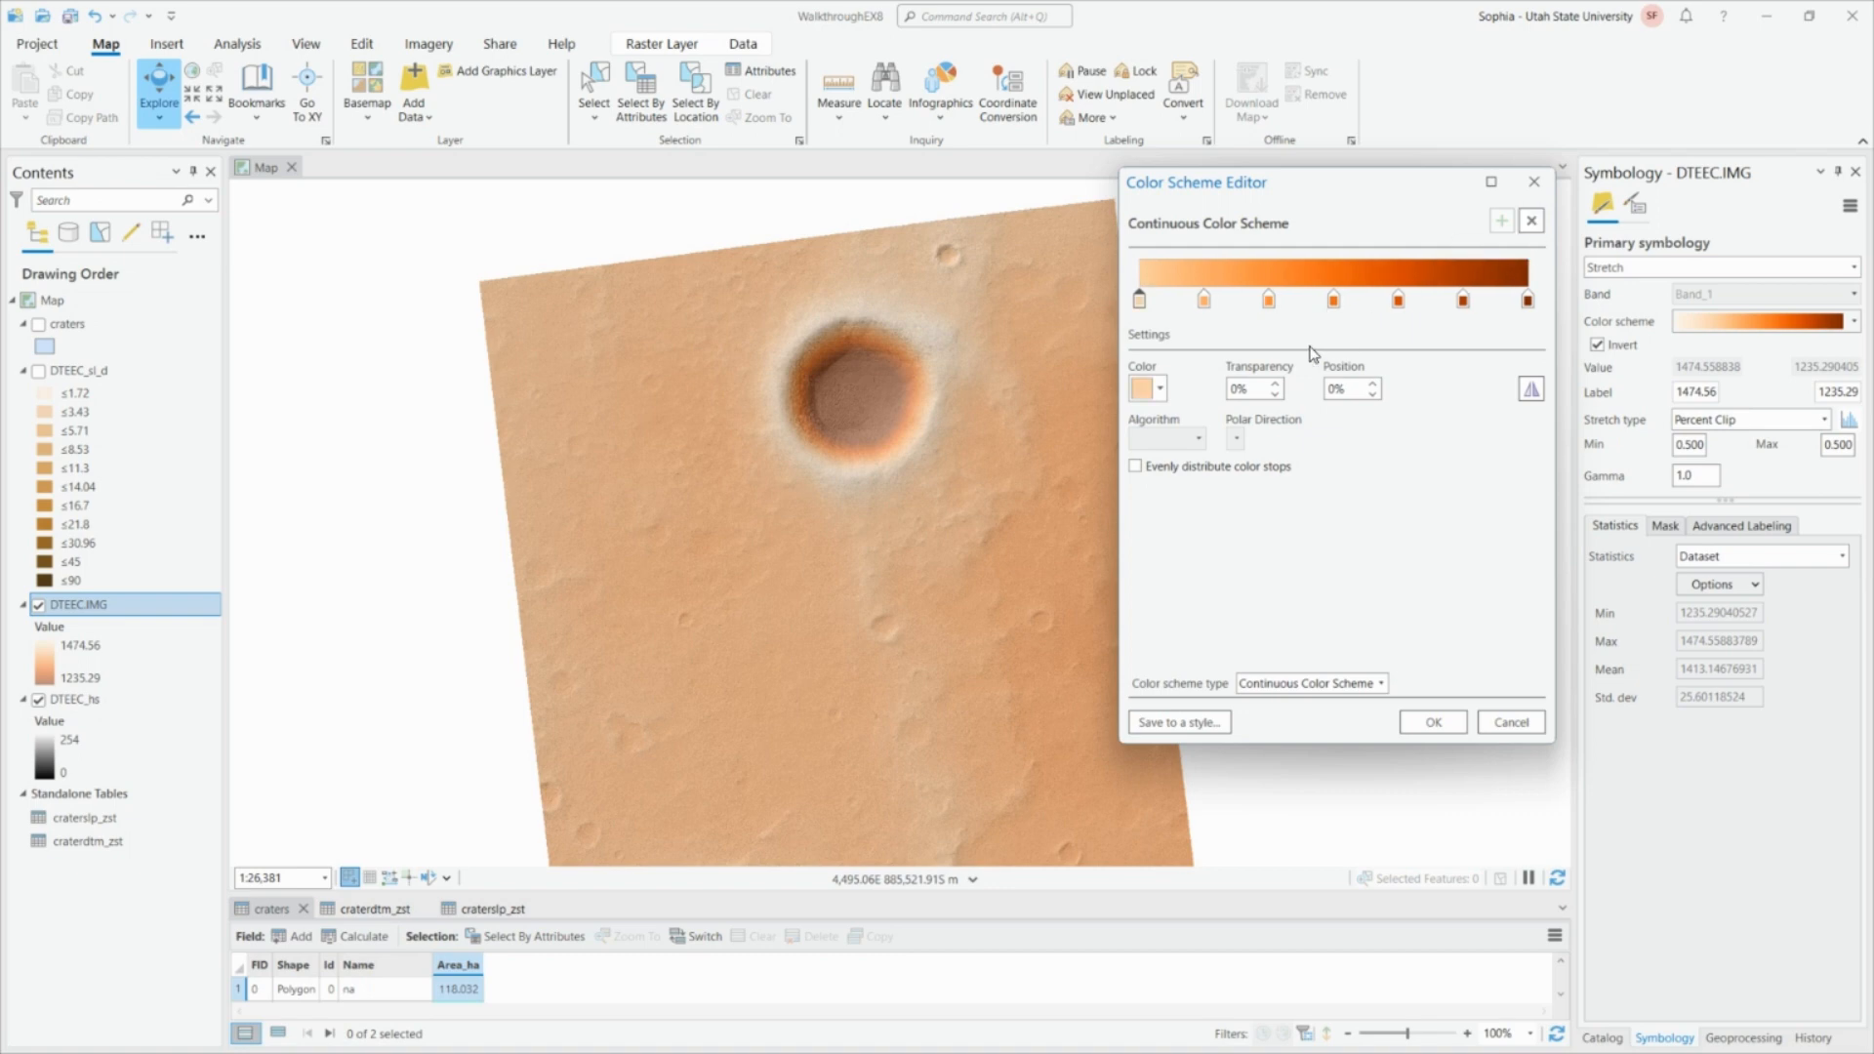
click(1527, 228)
click(1435, 722)
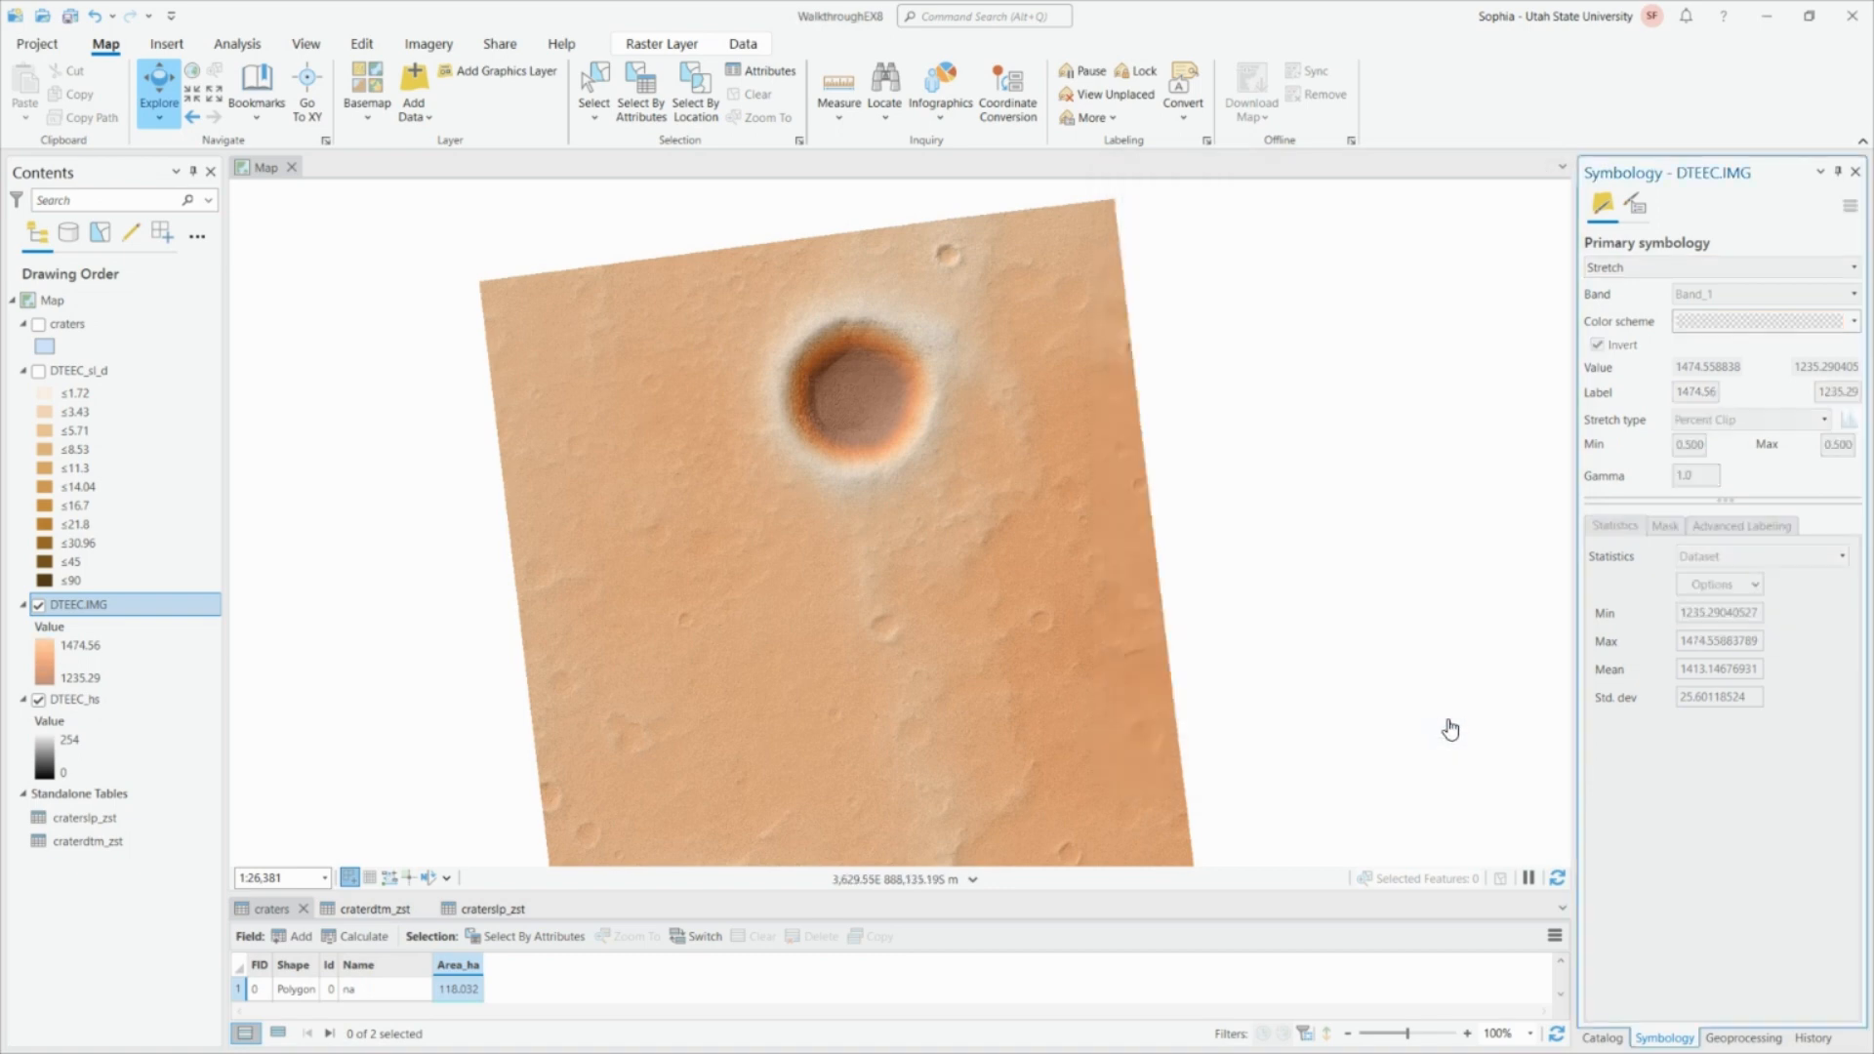
Set the stretch type of the DTEEC.IMG layer to Minimum Maximum.
scroll(966, 566, down, 3)
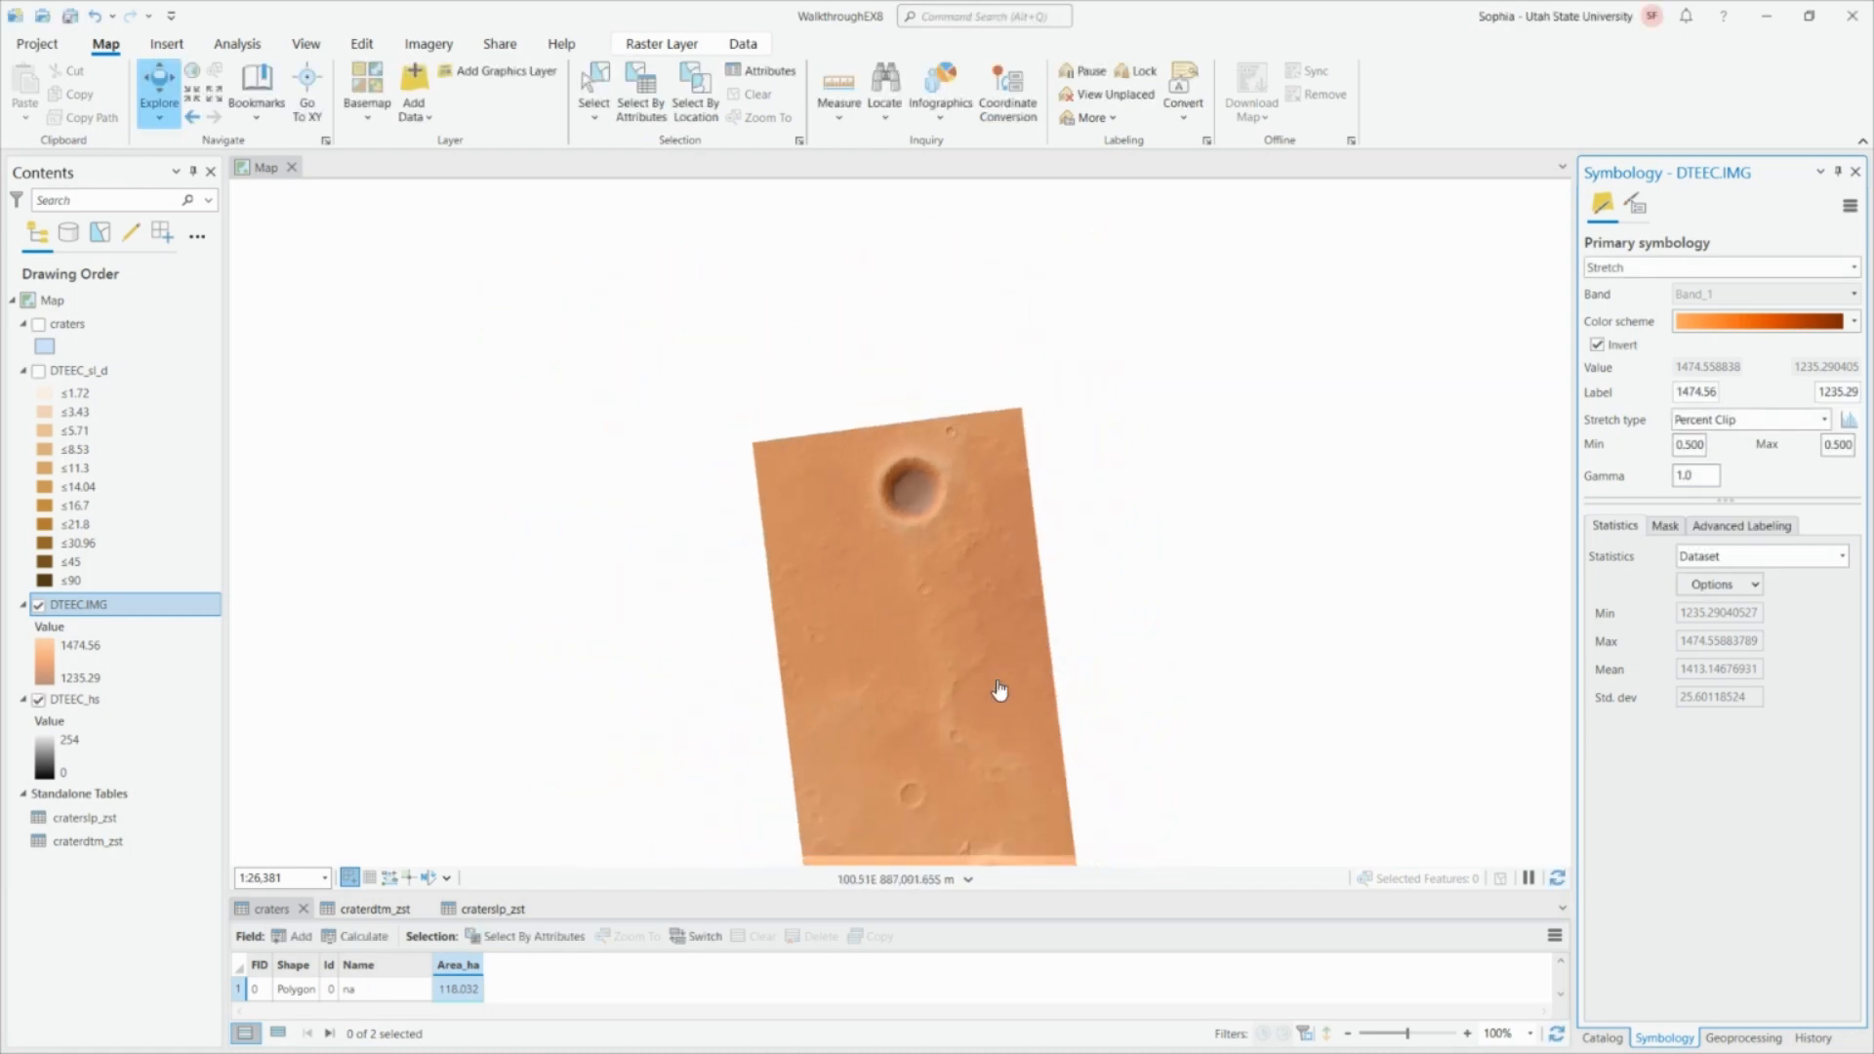
scroll(891, 448, up, 4)
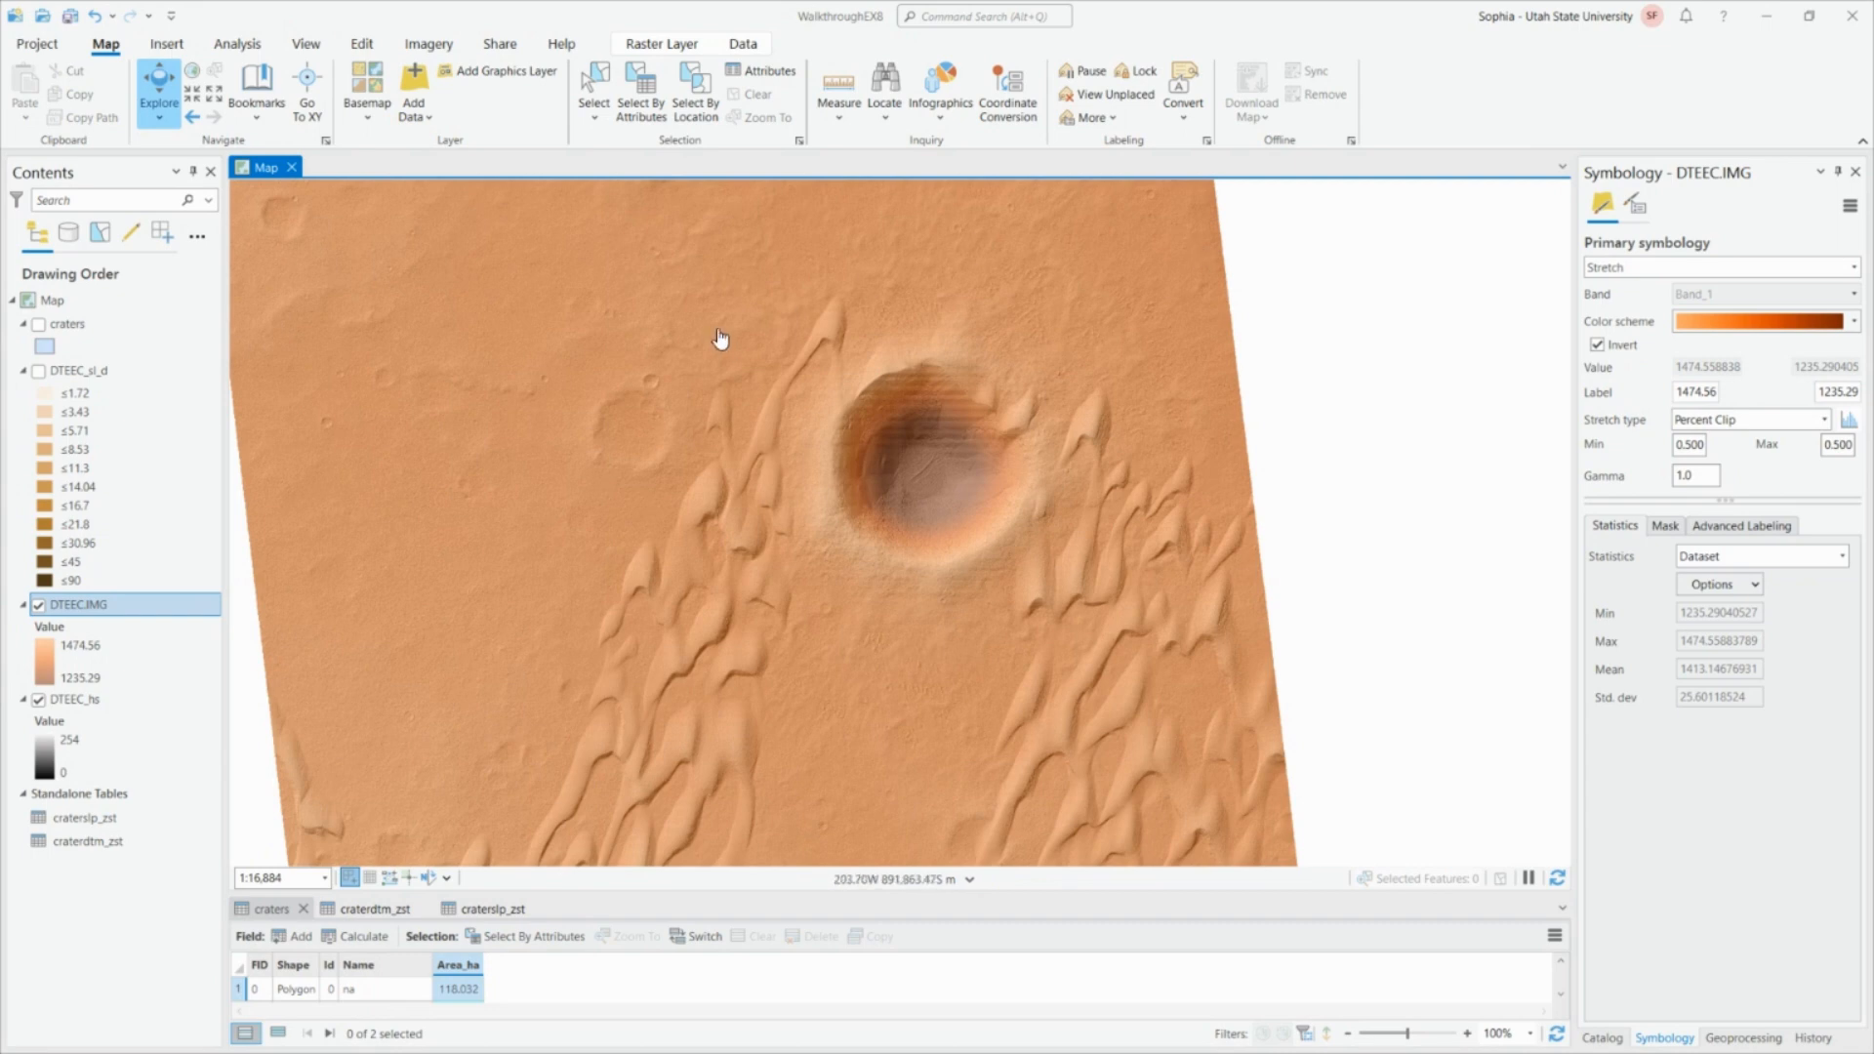
click(652, 49)
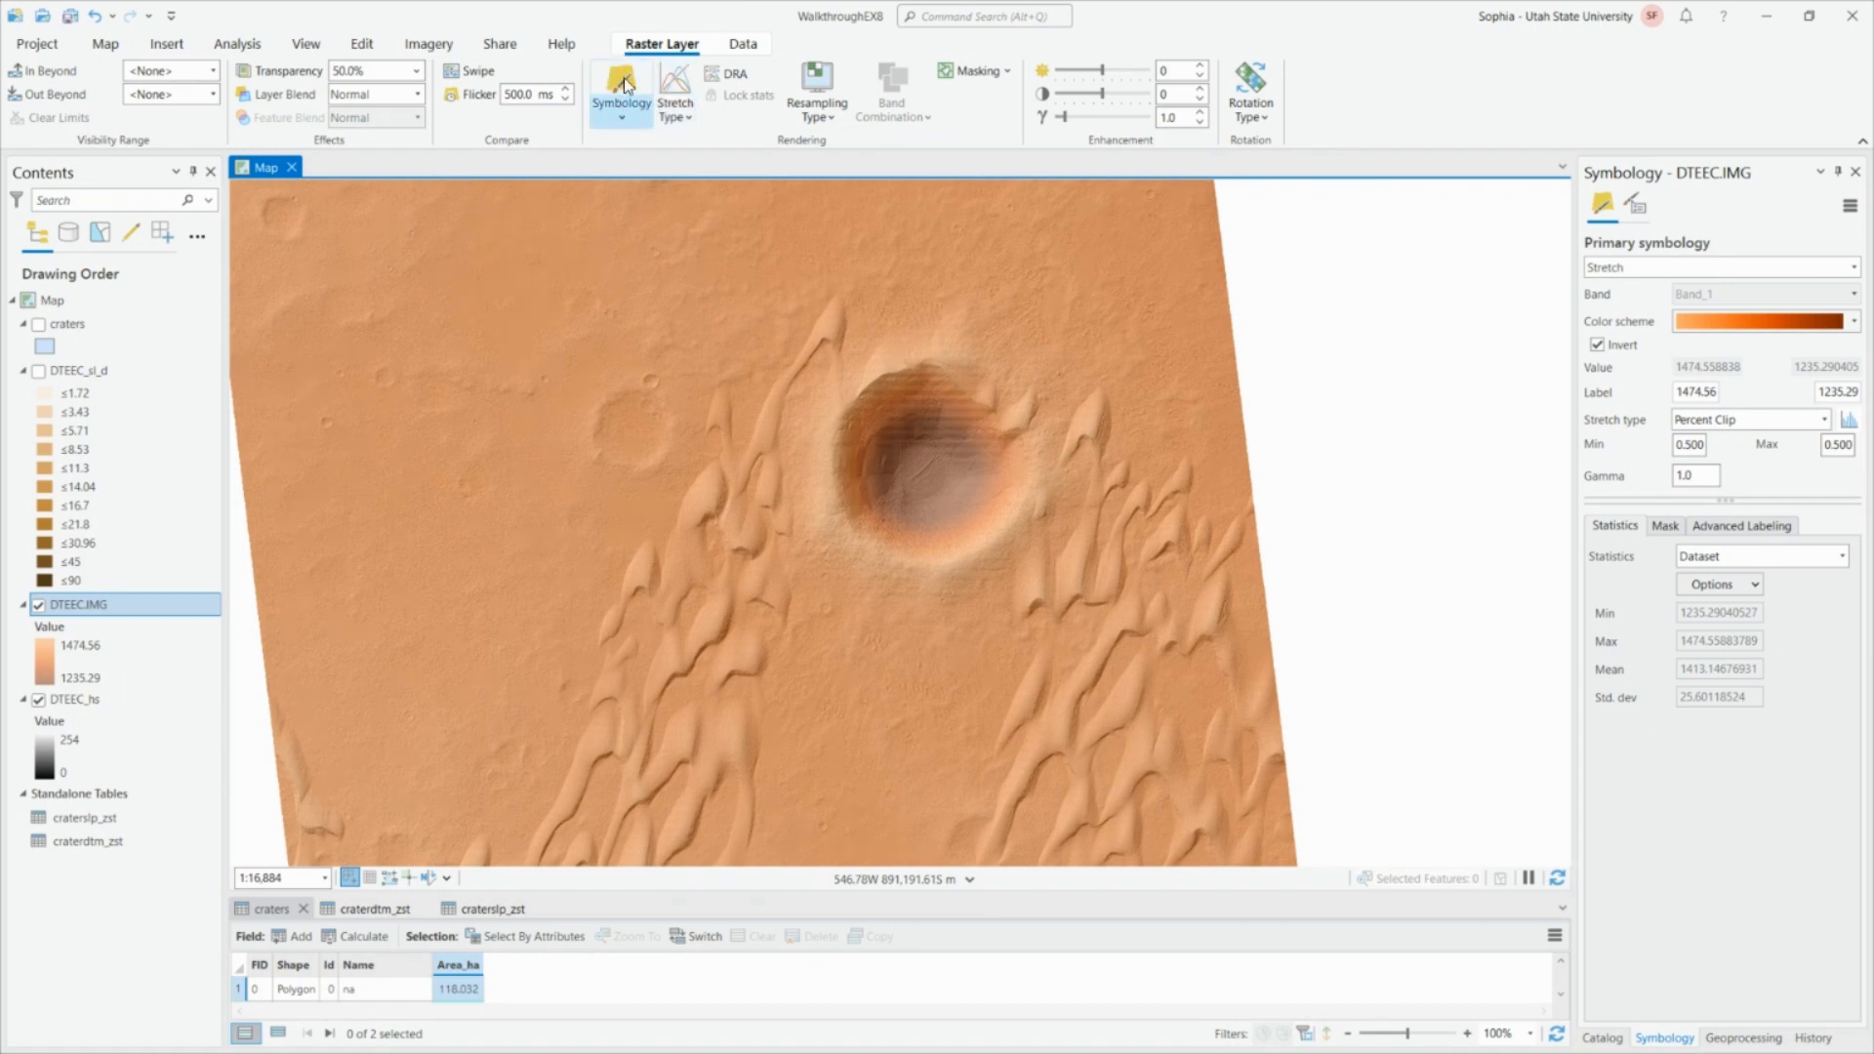
click(684, 119)
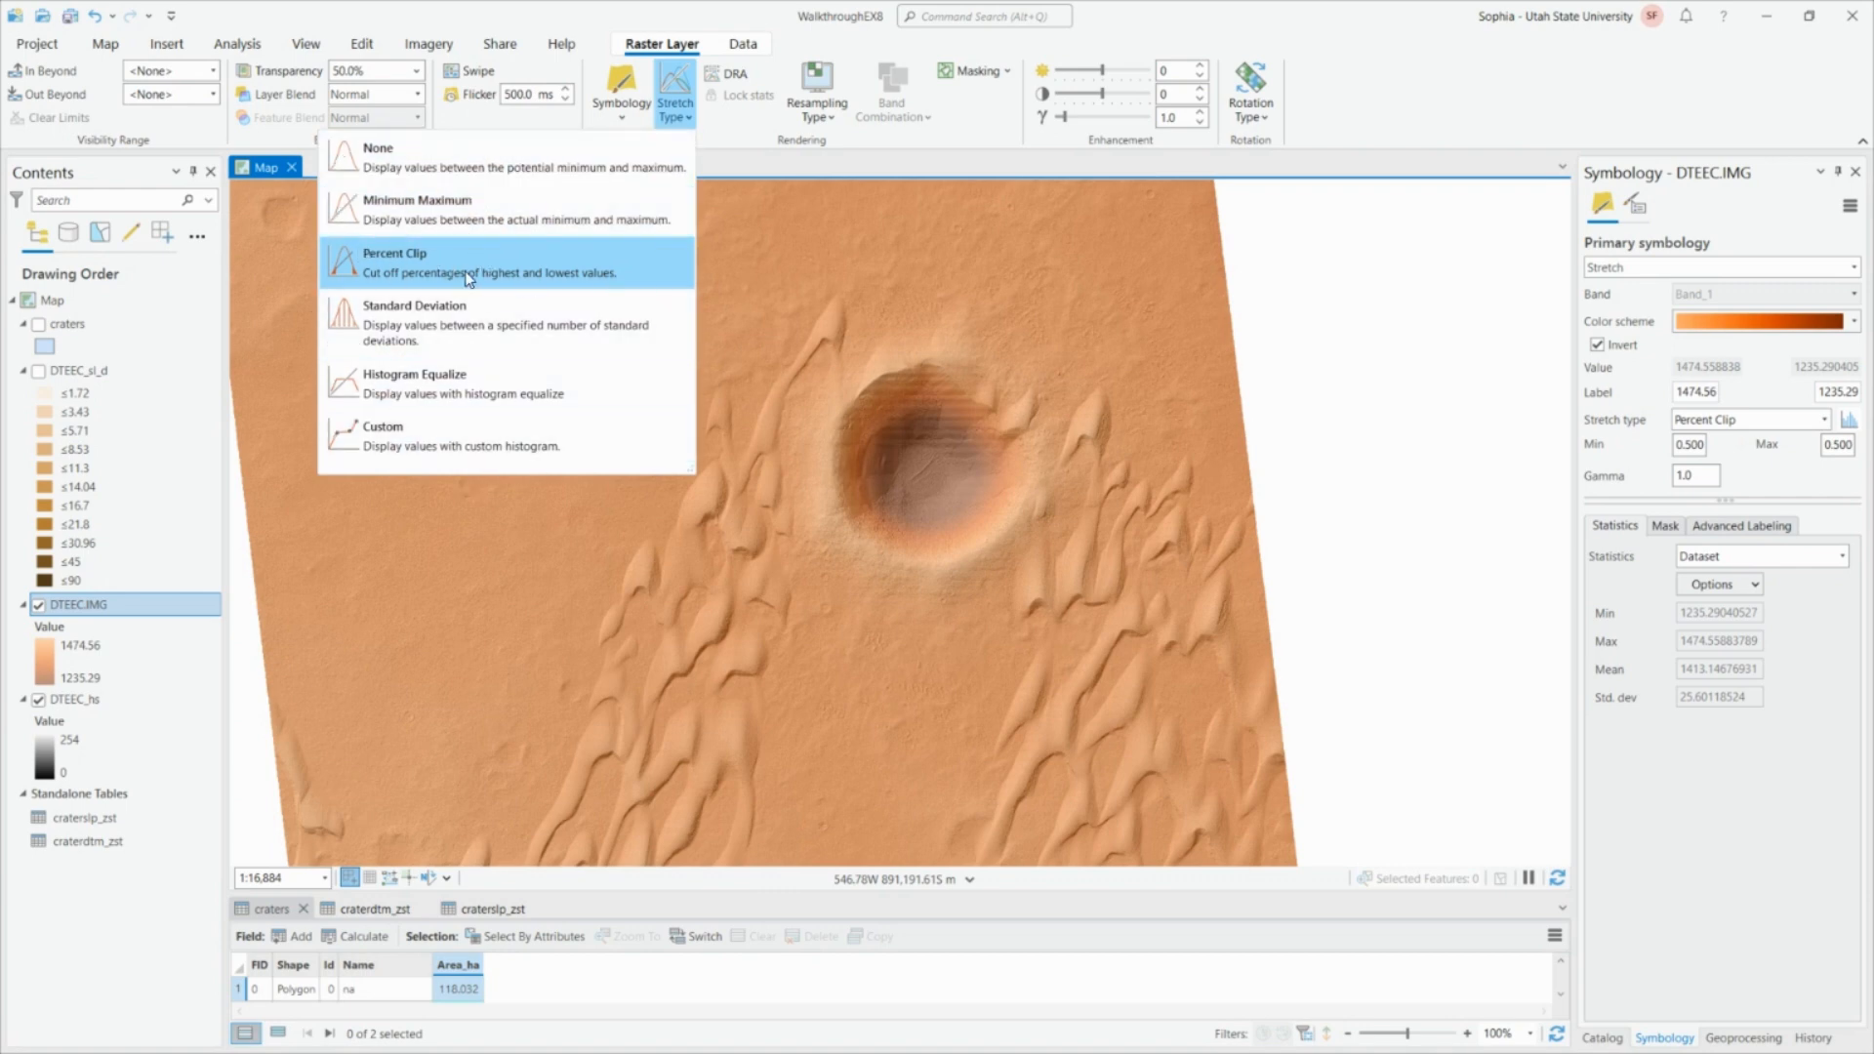
click(392, 217)
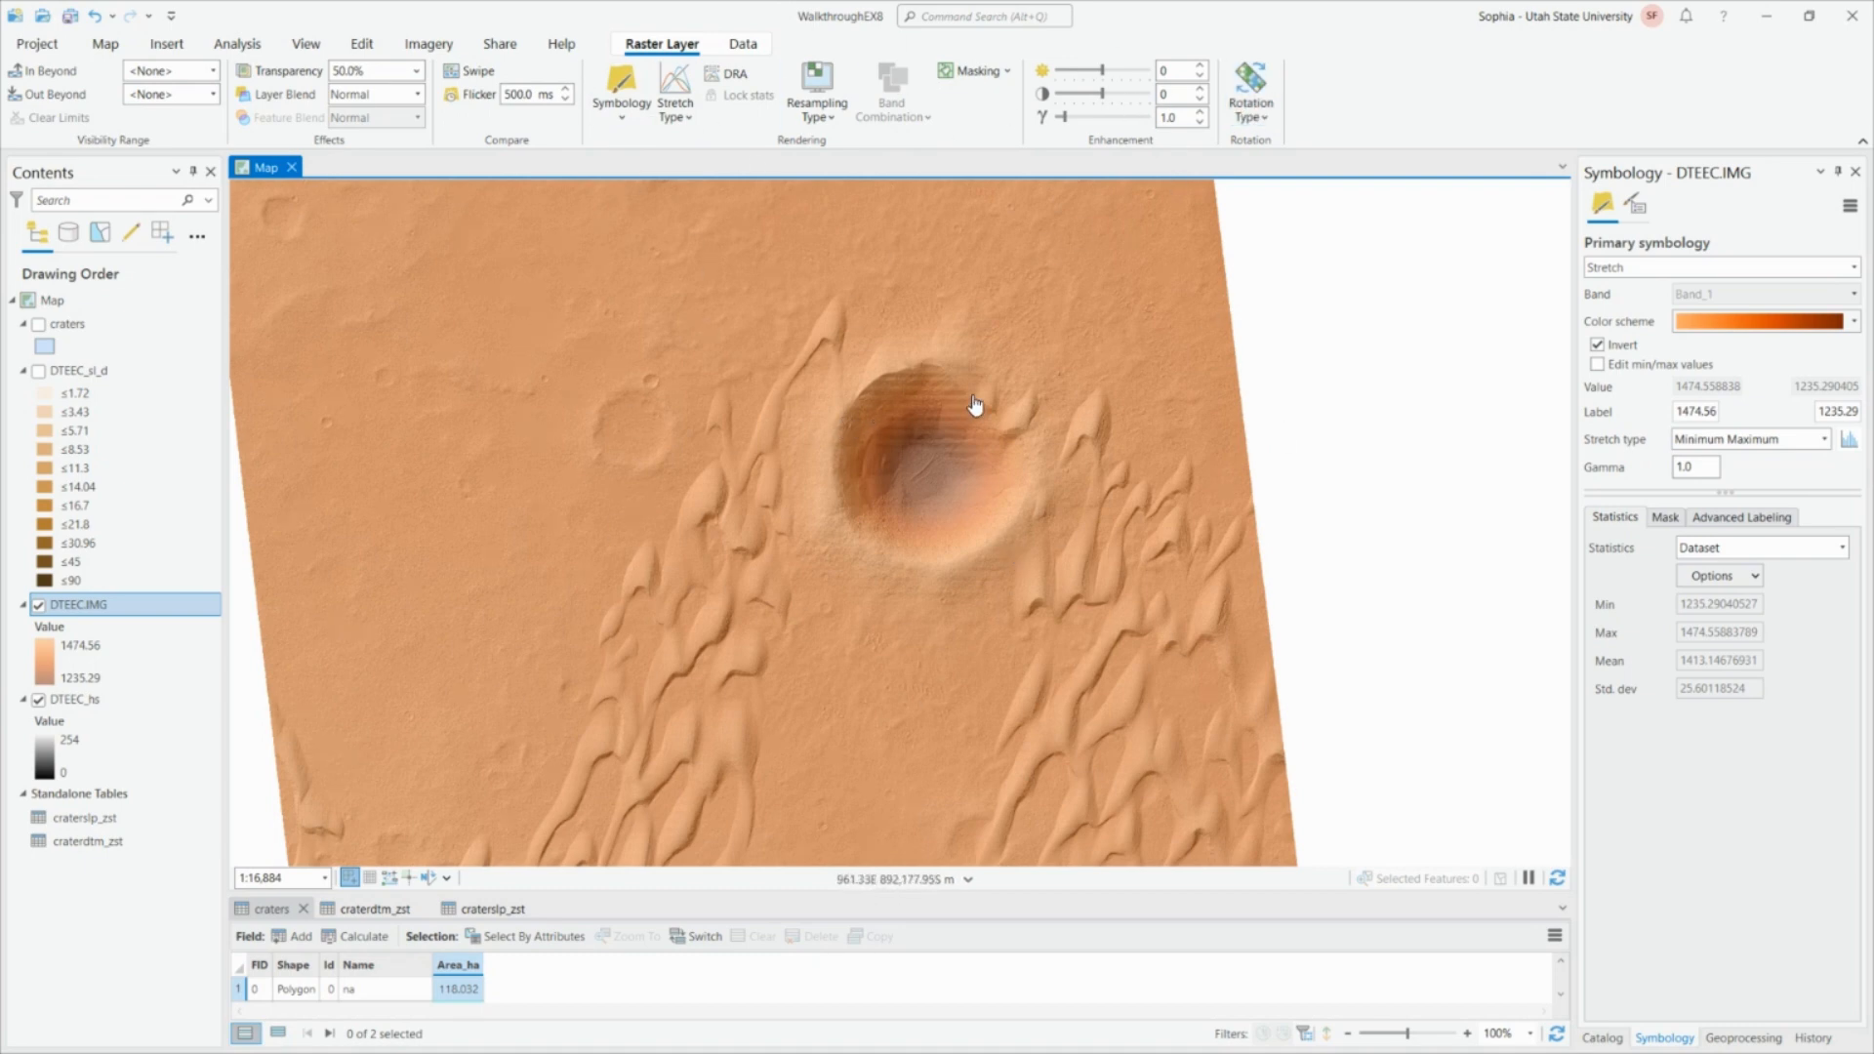
Examine the two large craters and the dunes in the recolored elevation raster over the hillshade.
drag(974, 404, 1093, 330)
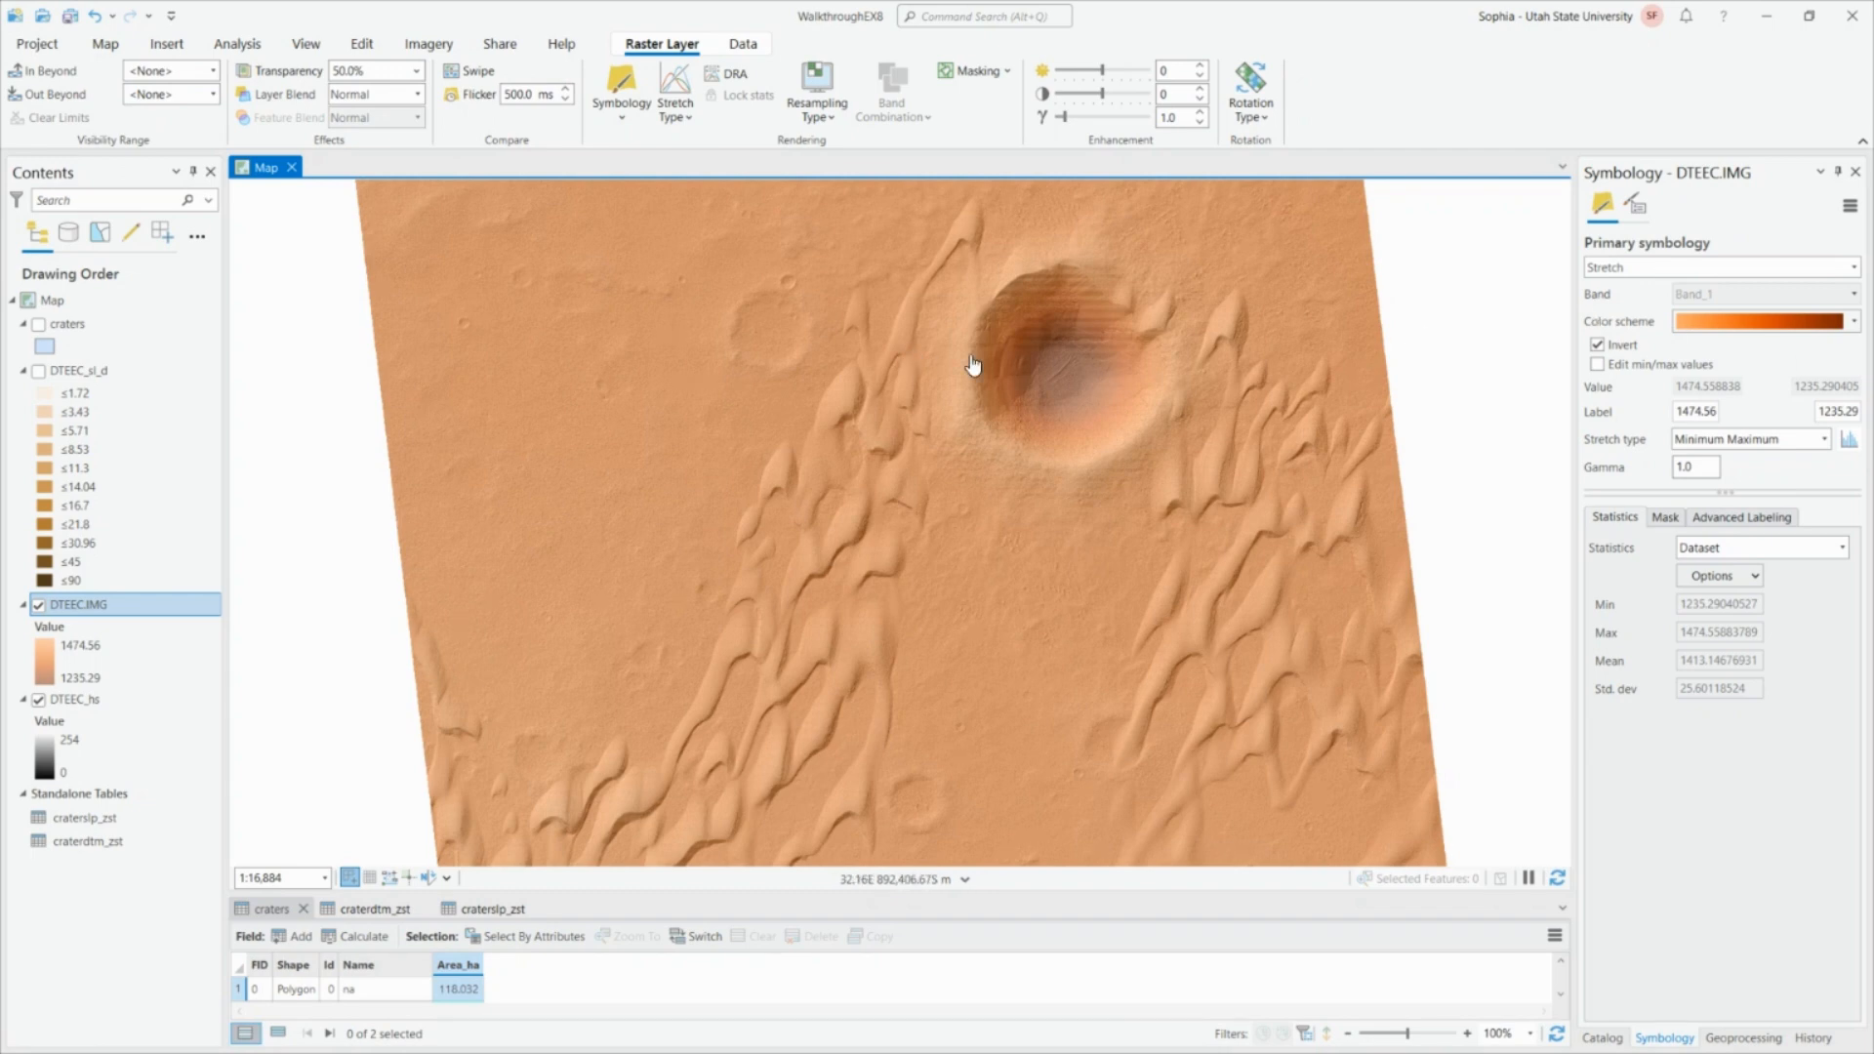
drag(1080, 318, 1044, 409)
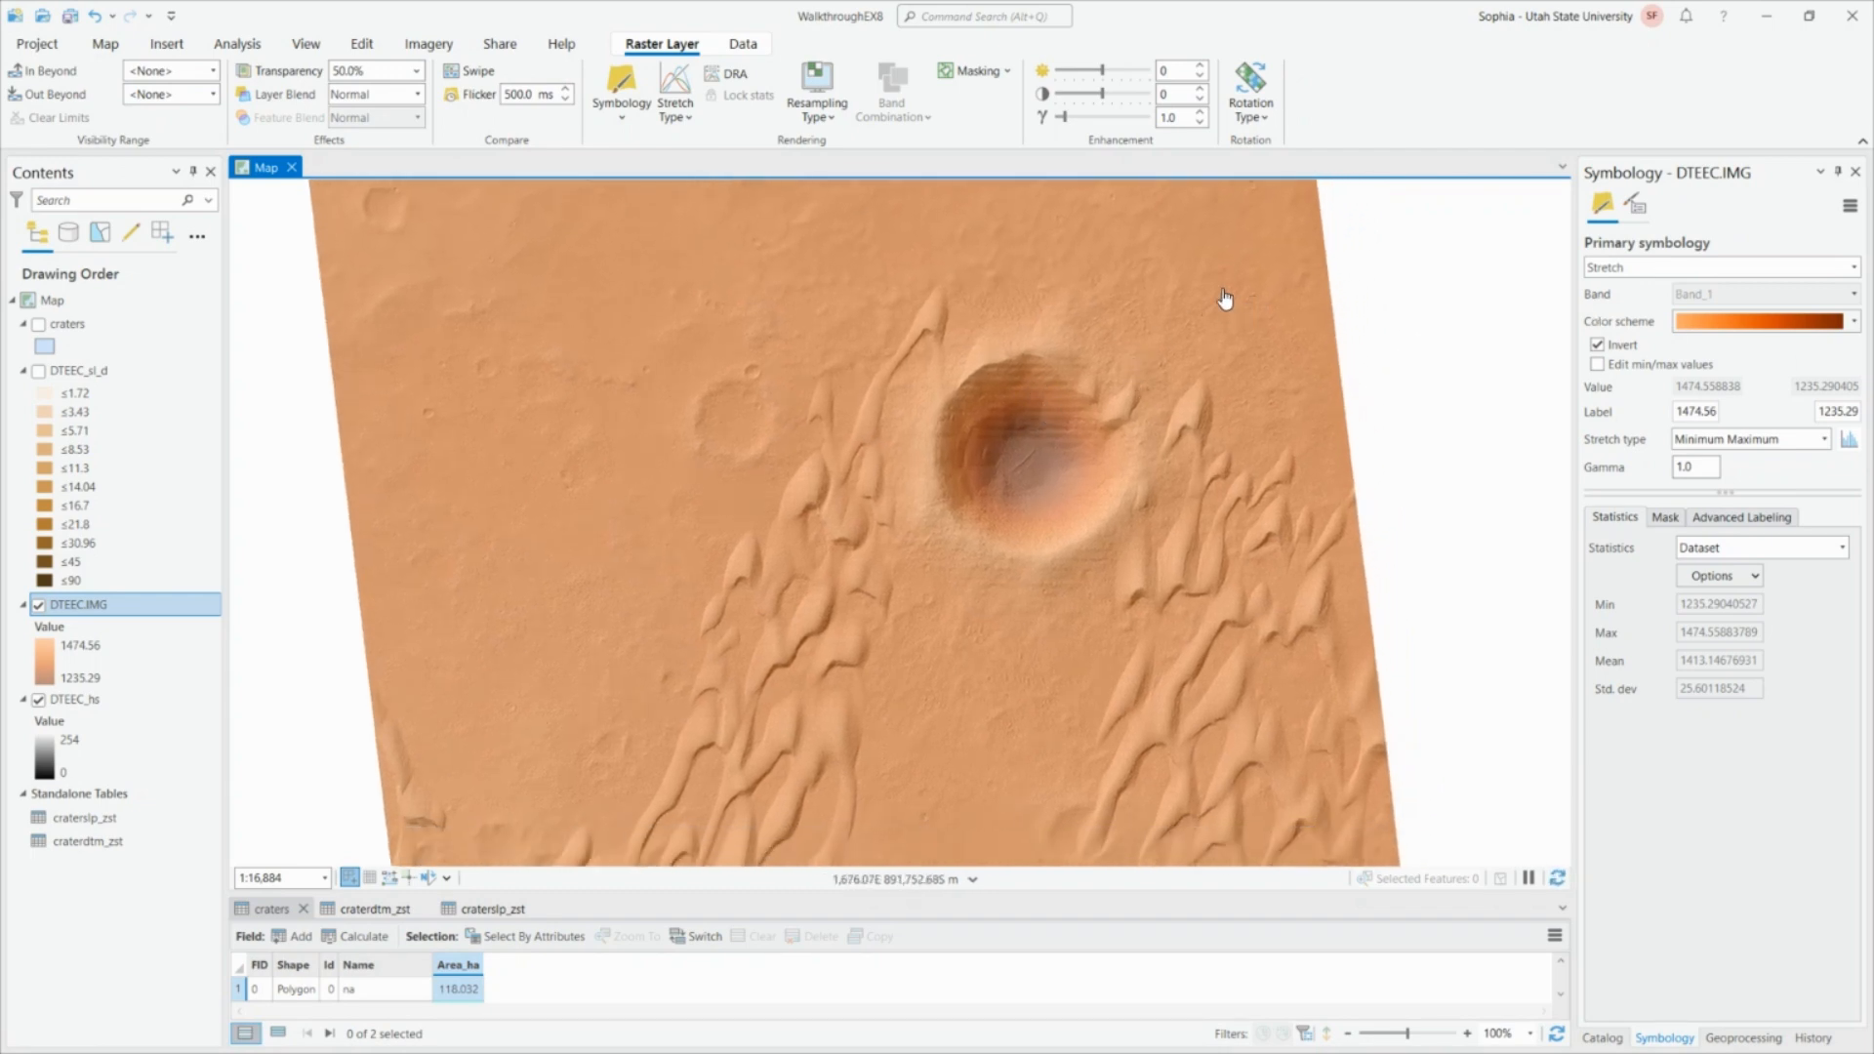
scroll(712, 280, down, 3)
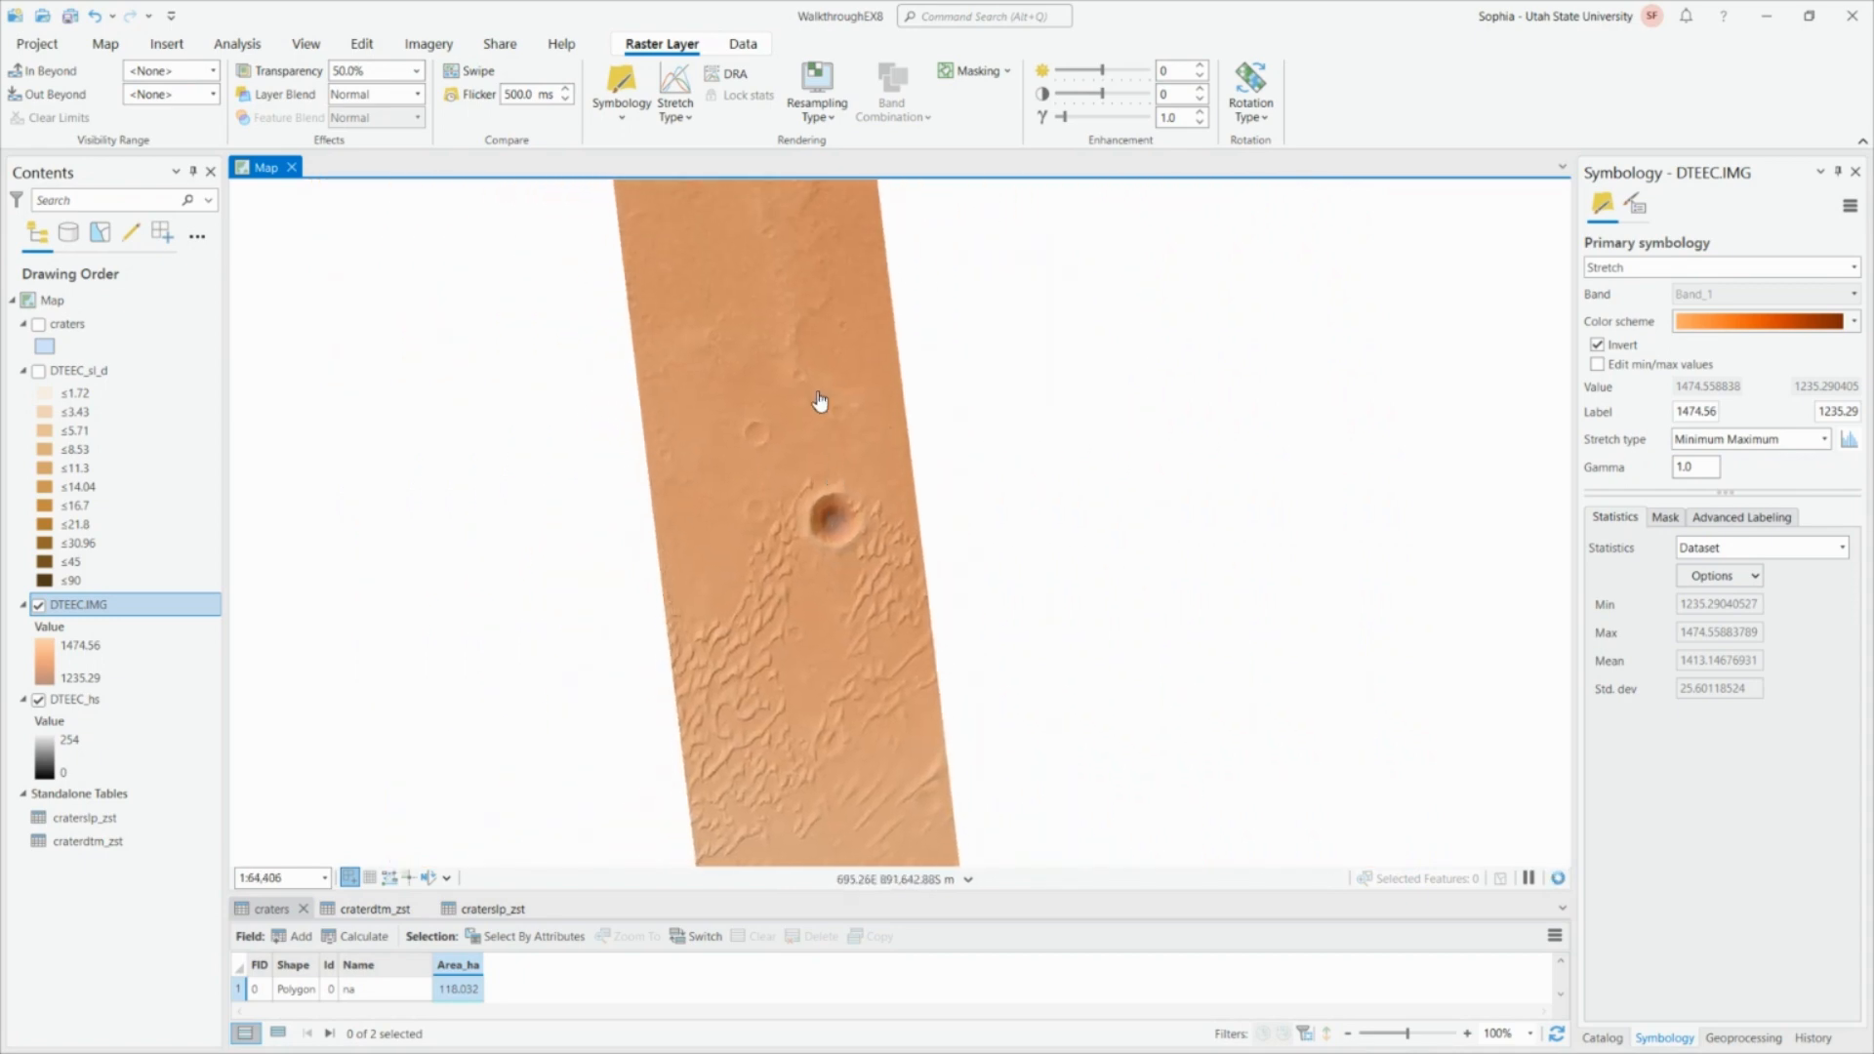
drag(838, 420, 844, 435)
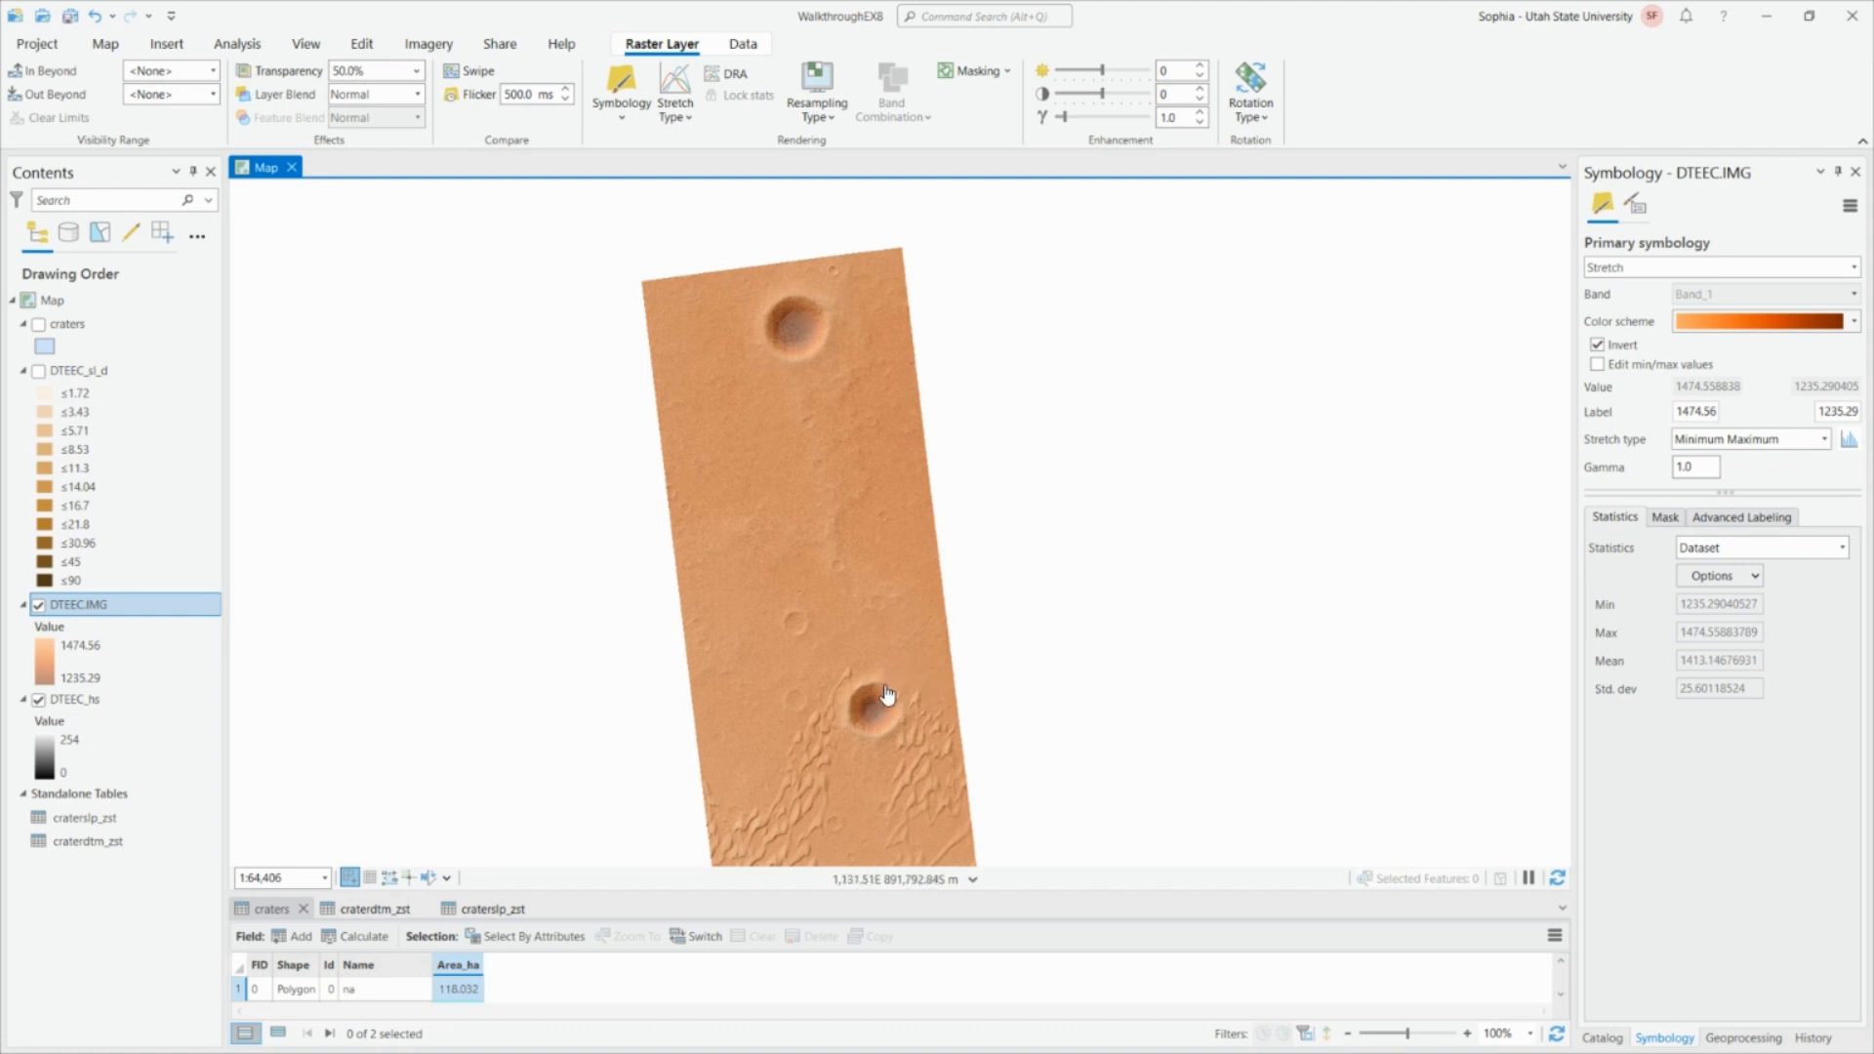
scroll(907, 727, up, 4)
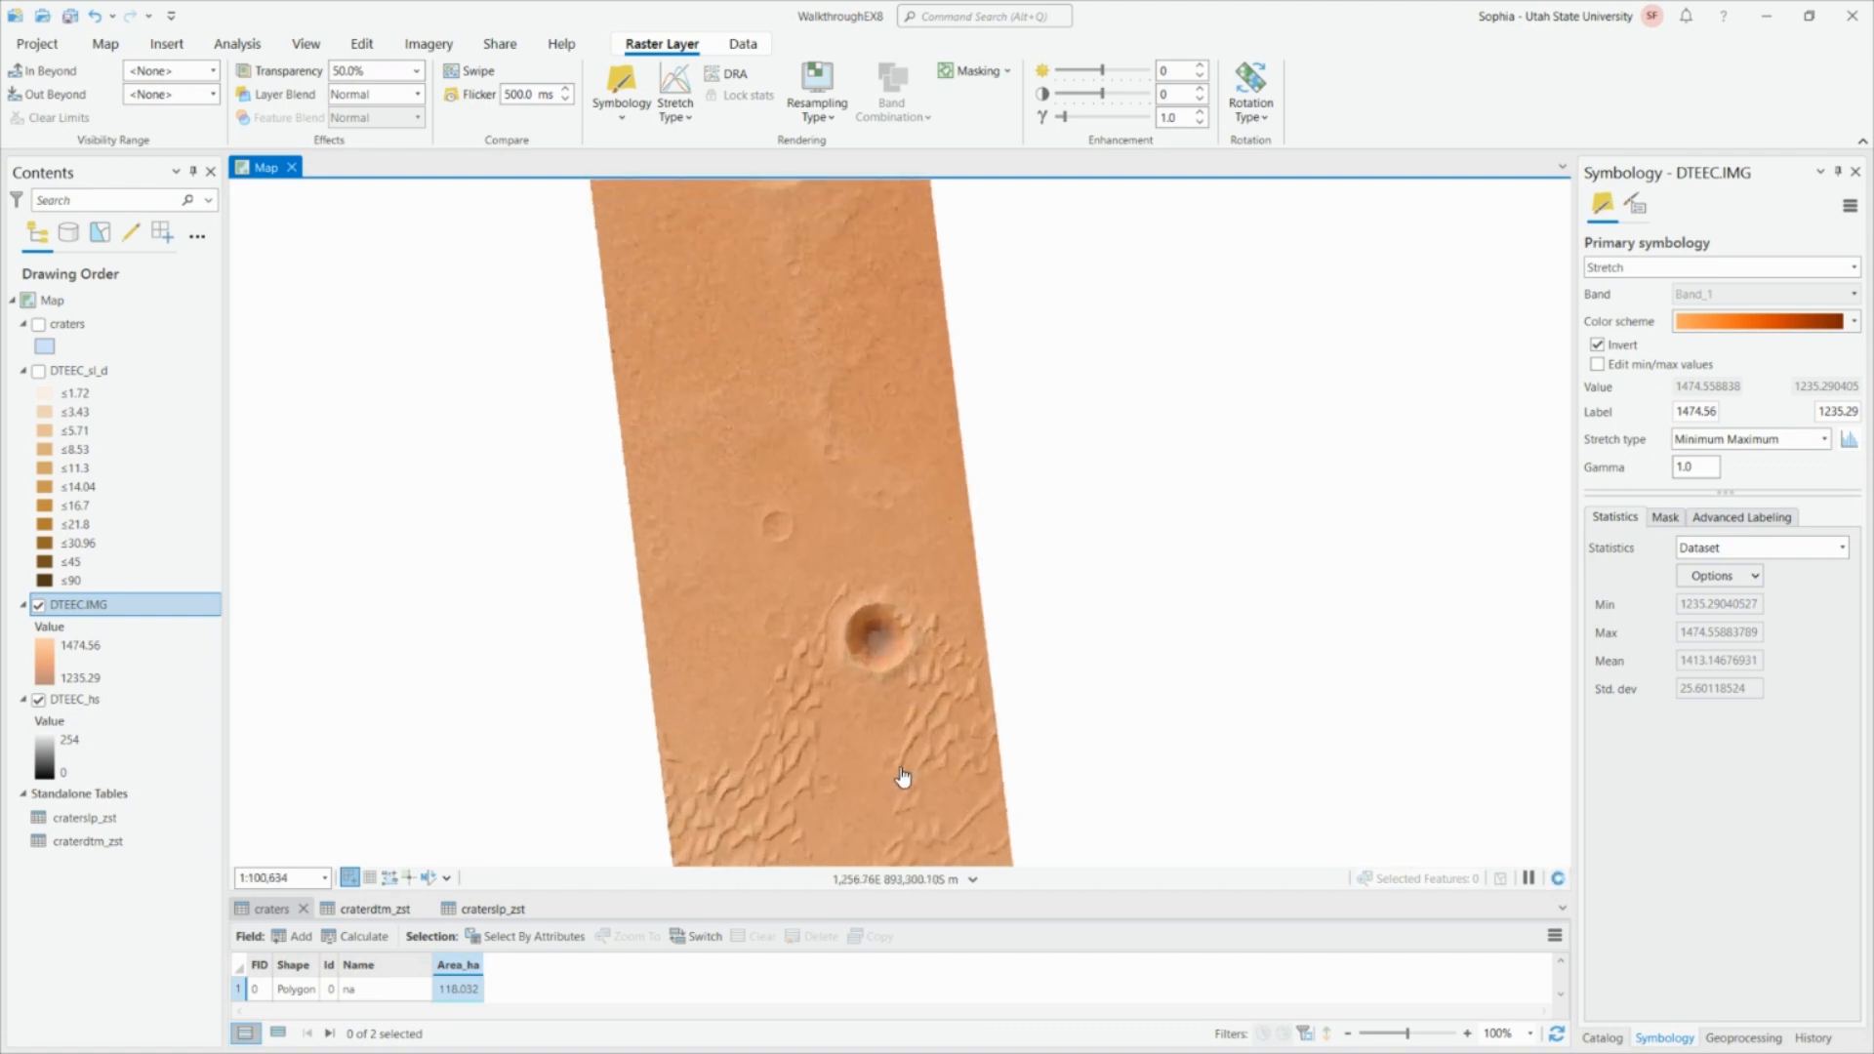